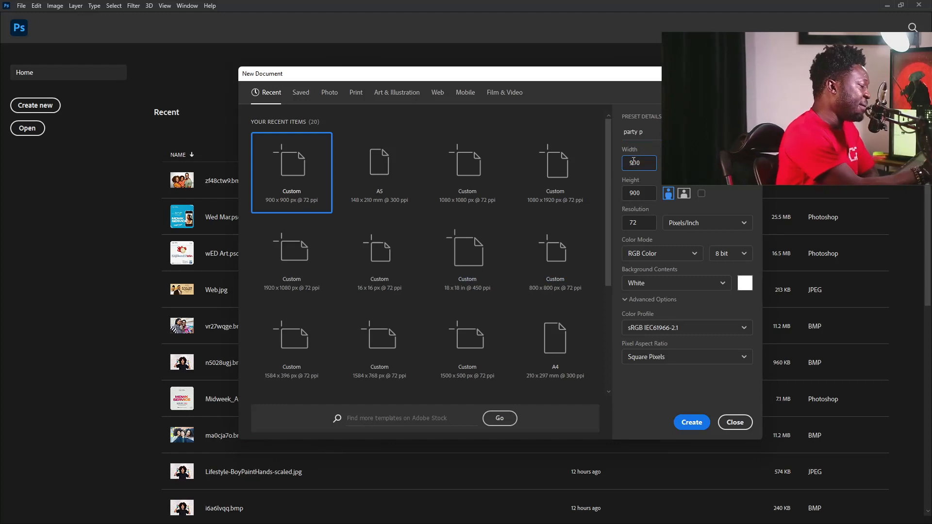
- Make a new document 'party p' at 900 × 900 pixels and 72 ppi
key(Tab)
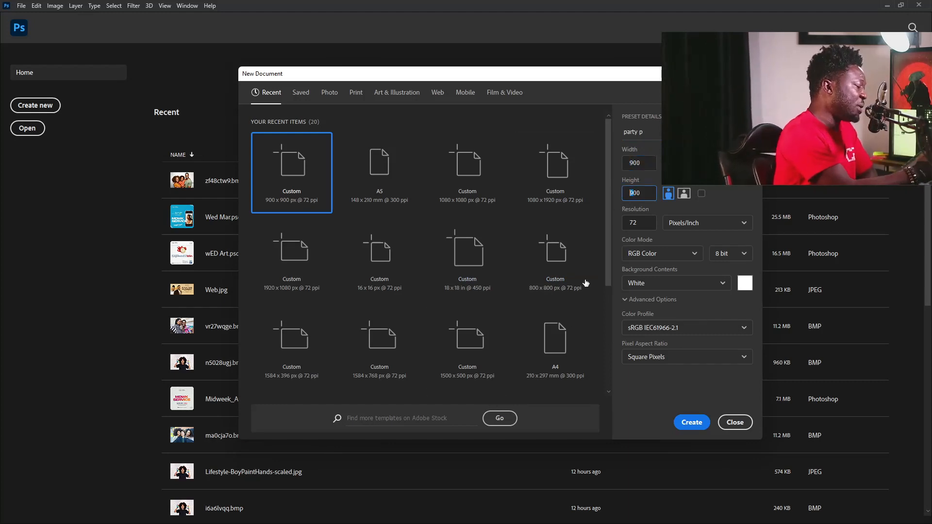
click(641, 223)
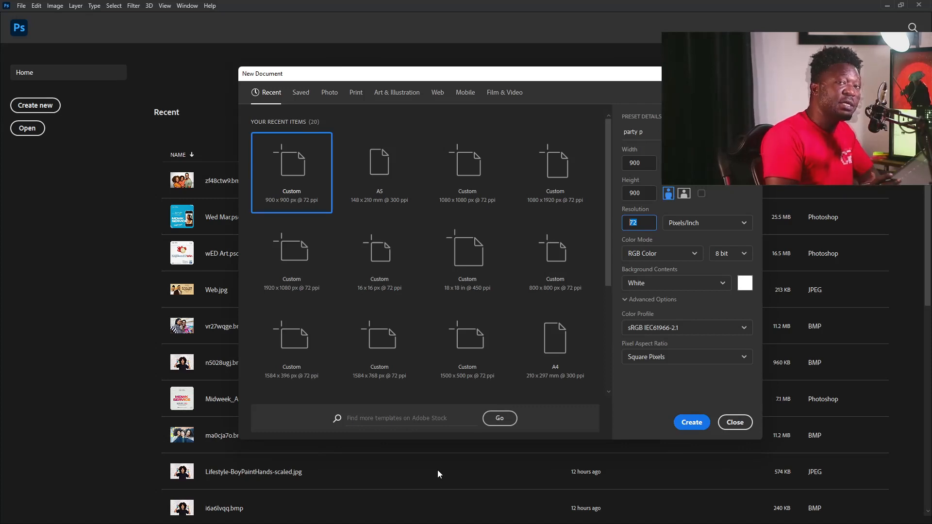
click(680, 419)
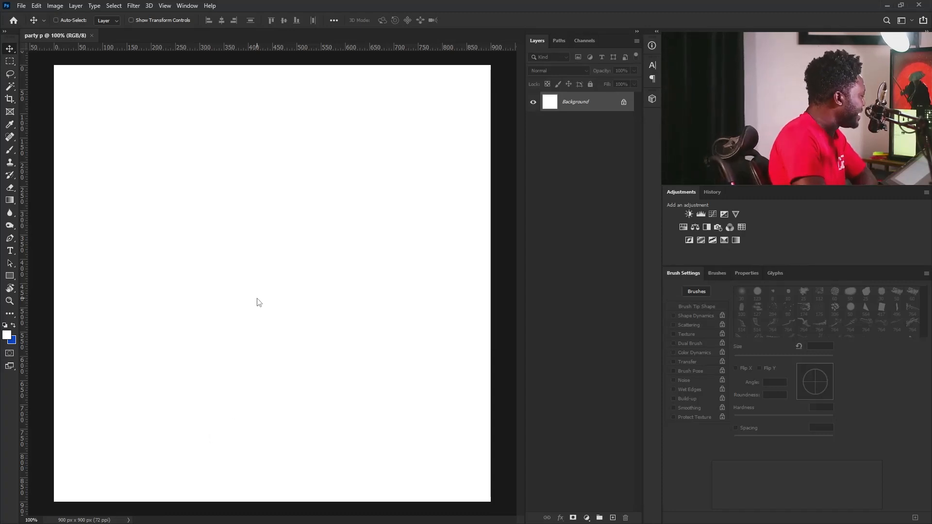
- Paste the red corridor image as layer BG and enlarge it to fill the square canvas
key(ctrl+v)
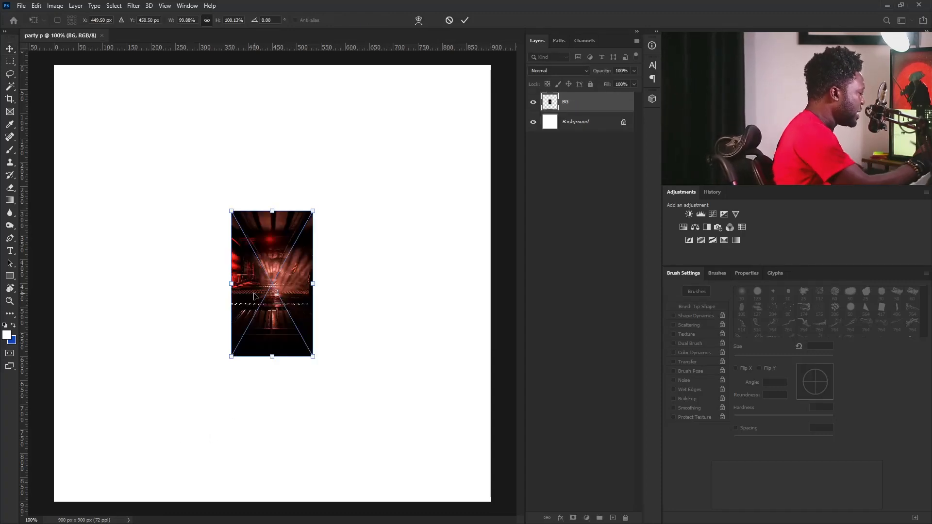
drag(315, 212, 324, 195)
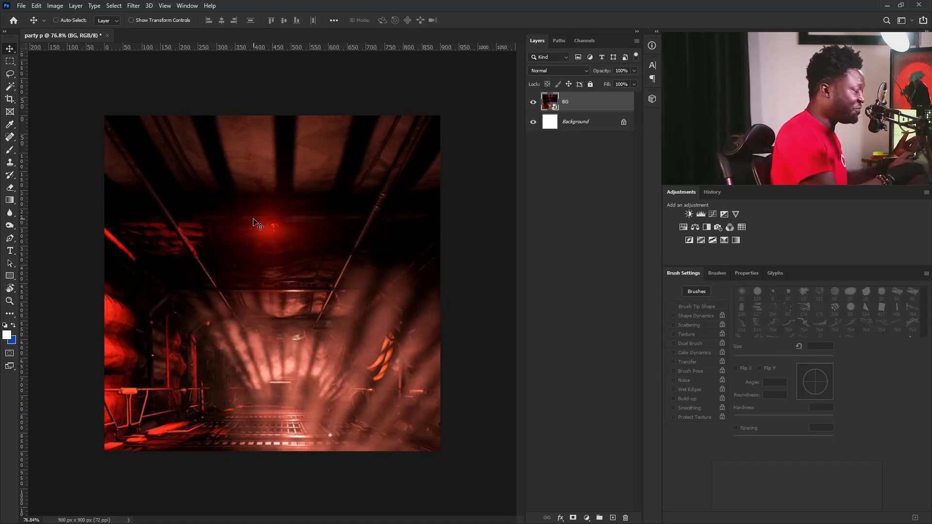
- Select the full-height left half of the corridor and copy it to a new layer
click(11, 62)
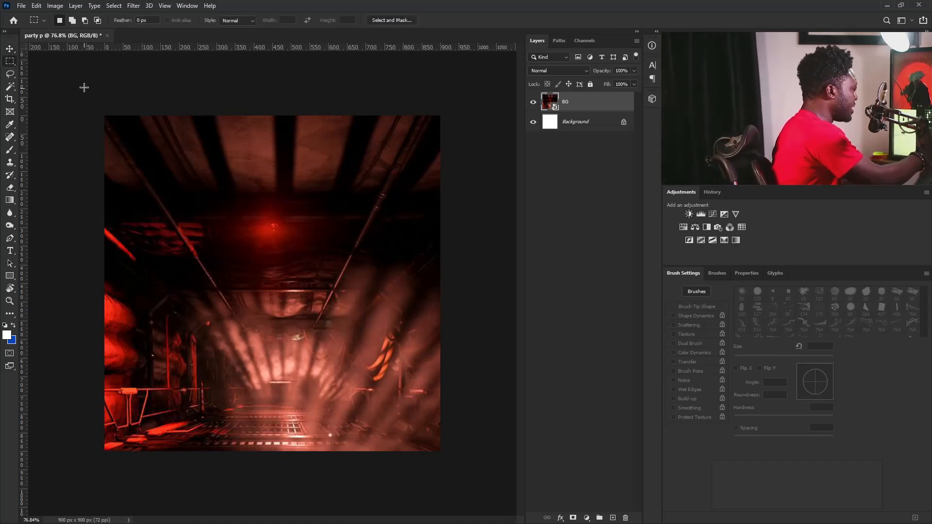
mouse_move(88, 92)
mouse_down()
mouse_move(214, 356)
mouse_move(249, 452)
mouse_move(277, 452)
mouse_up()
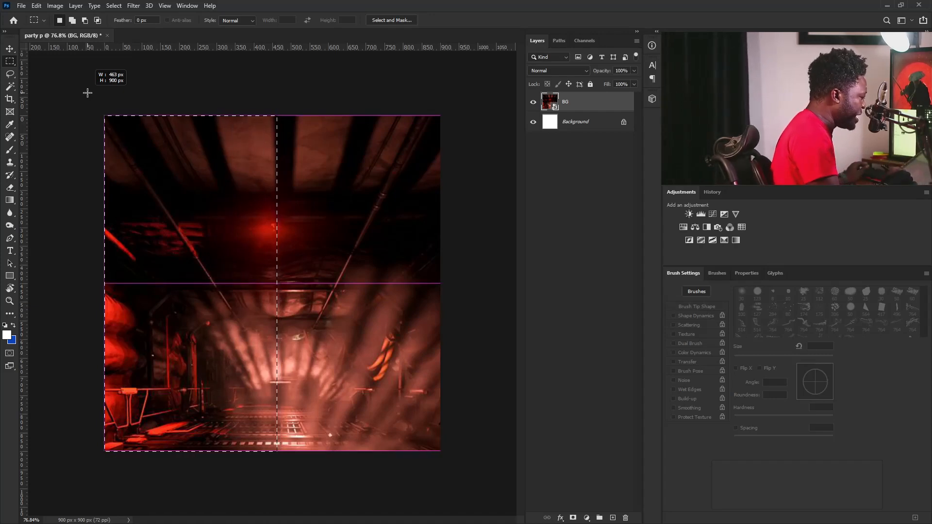
drag(275, 491, 276, 490)
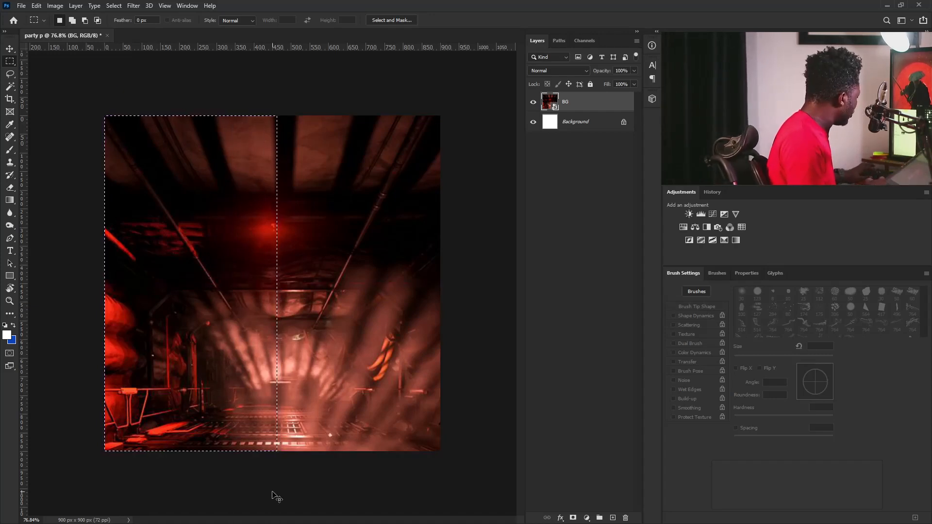
key(ctrl+j)
- Flip the copied half horizontally, move it over the right side, and add a layer mask
key(ctrl+t)
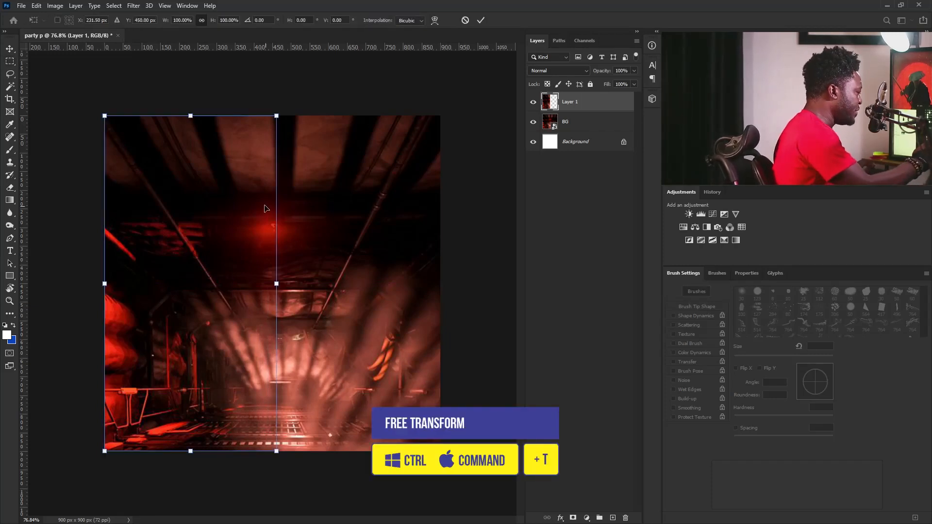
right_click(240, 207)
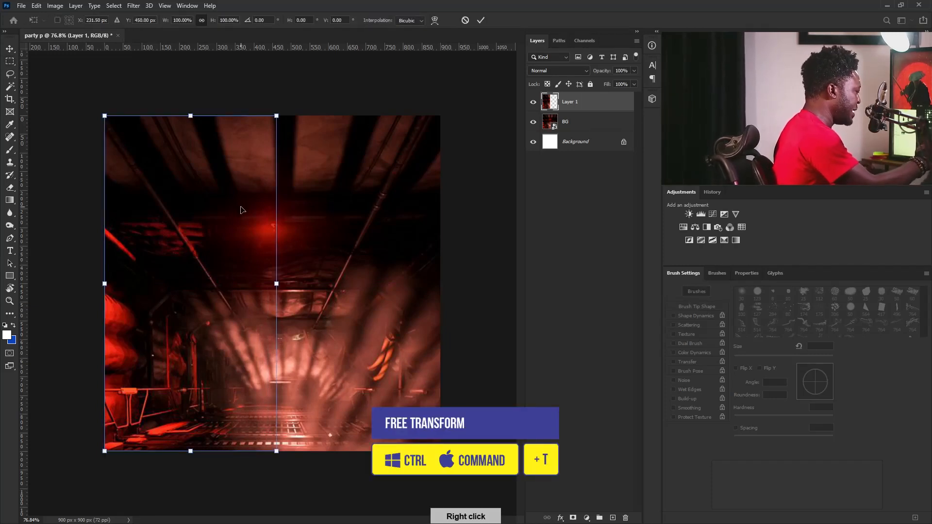
click(340, 414)
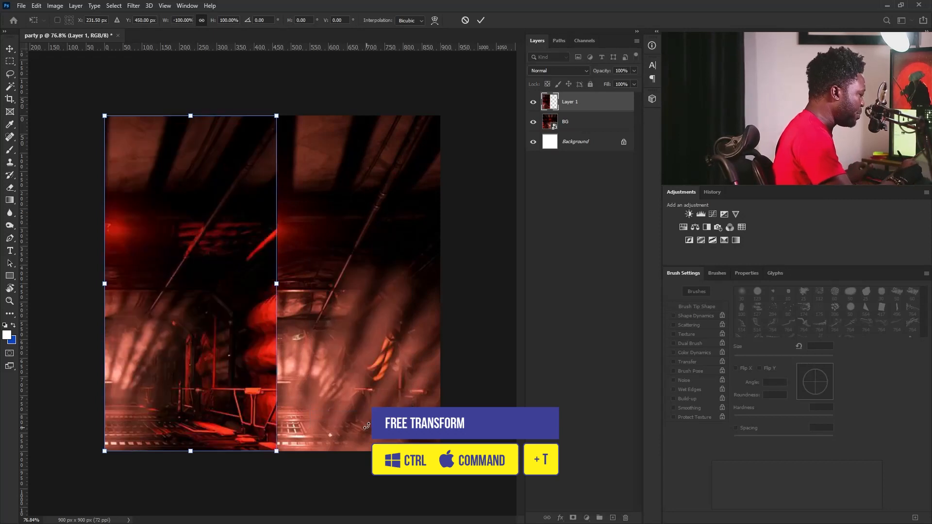
drag(212, 363, 337, 365)
key(Return)
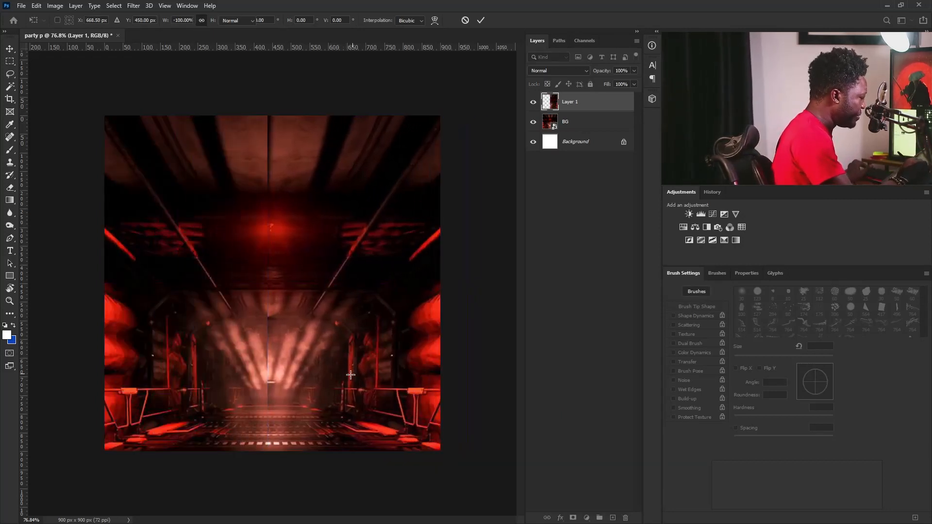
key(m)
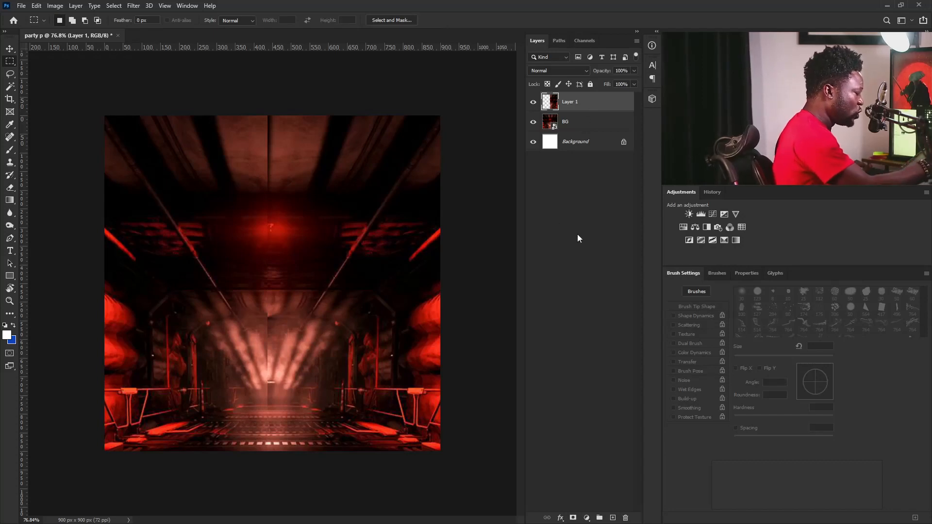
click(573, 518)
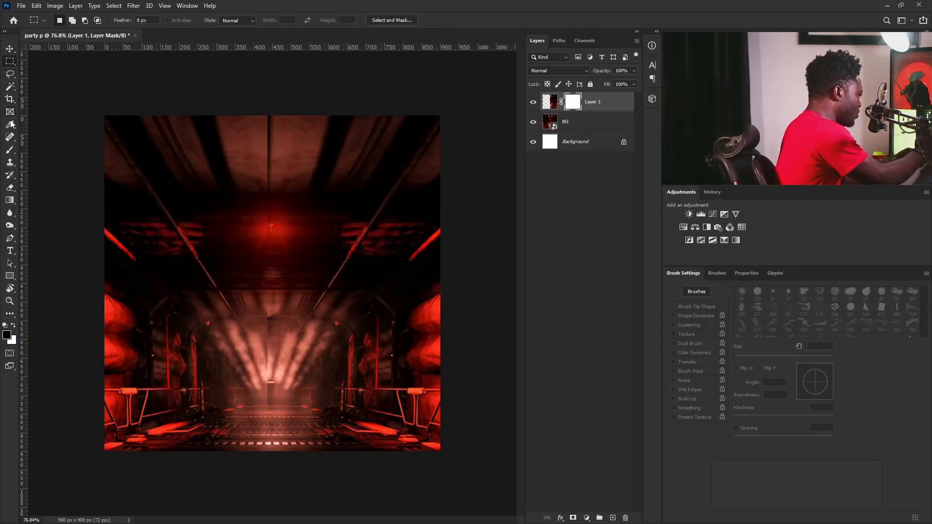
- Paint out the centre seam on Layer 1's mask with a soft 100 px black brush
click(10, 151)
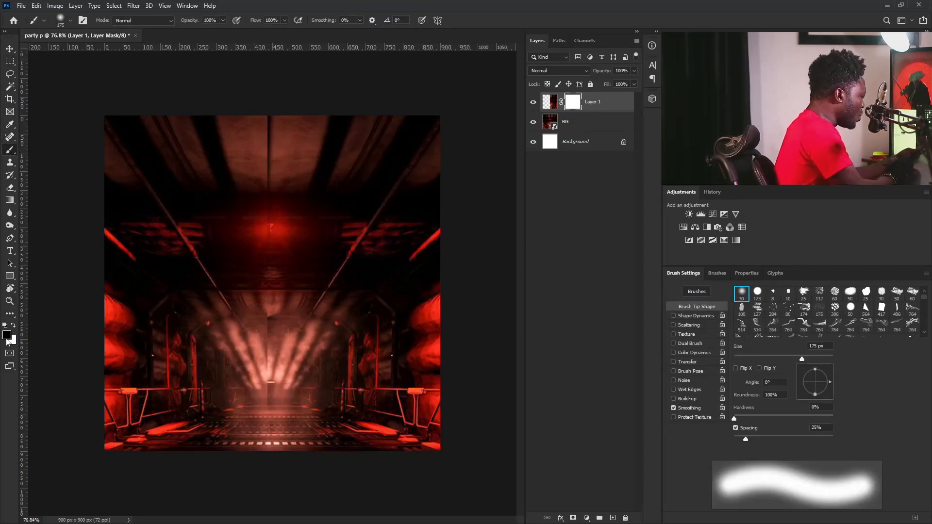
right_click(23, 321)
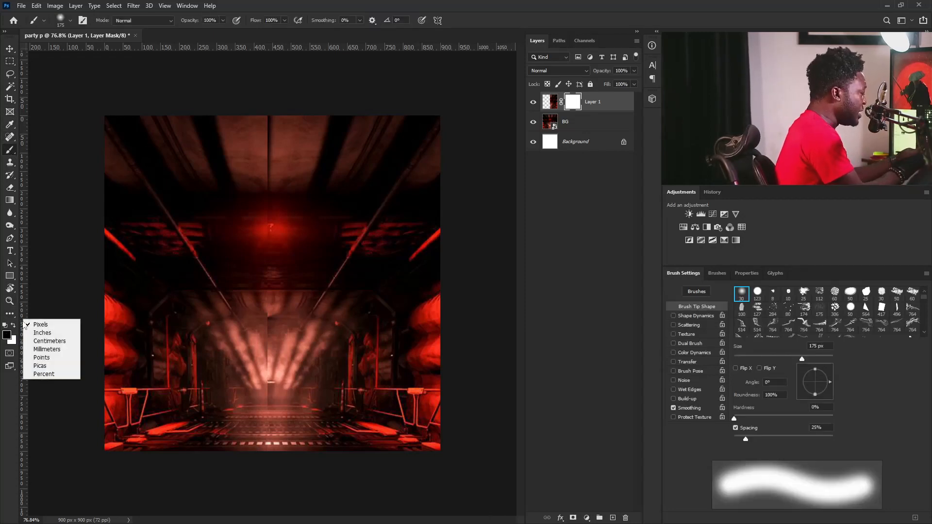
click(277, 128)
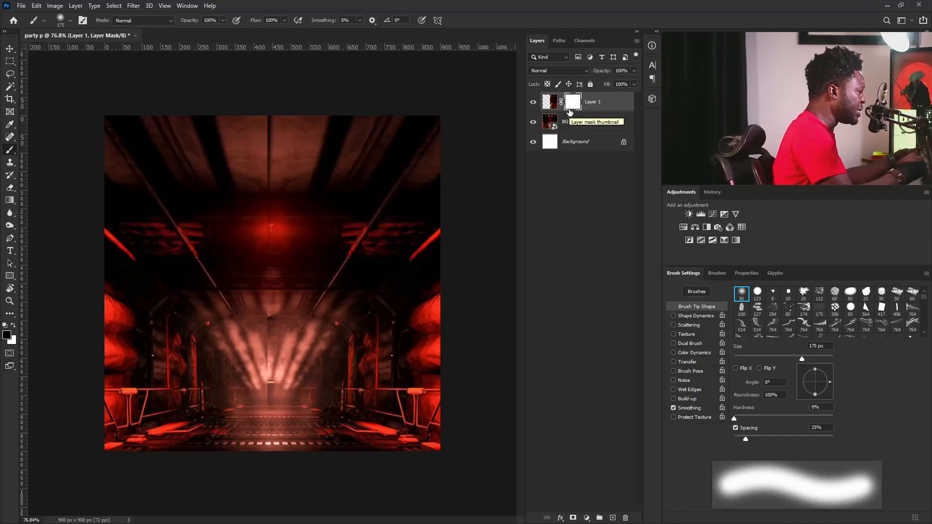
key(bracketleft)
key(bracketleft)
key(bracketleft)
key(bracketleft)
key(bracketright)
mouse_move(269, 116)
mouse_down()
mouse_move(266, 152)
mouse_move(263, 125)
mouse_move(270, 143)
mouse_move(274, 131)
mouse_move(261, 177)
mouse_move(282, 274)
mouse_move(270, 240)
mouse_move(266, 324)
mouse_up()
drag(266, 324, 270, 328)
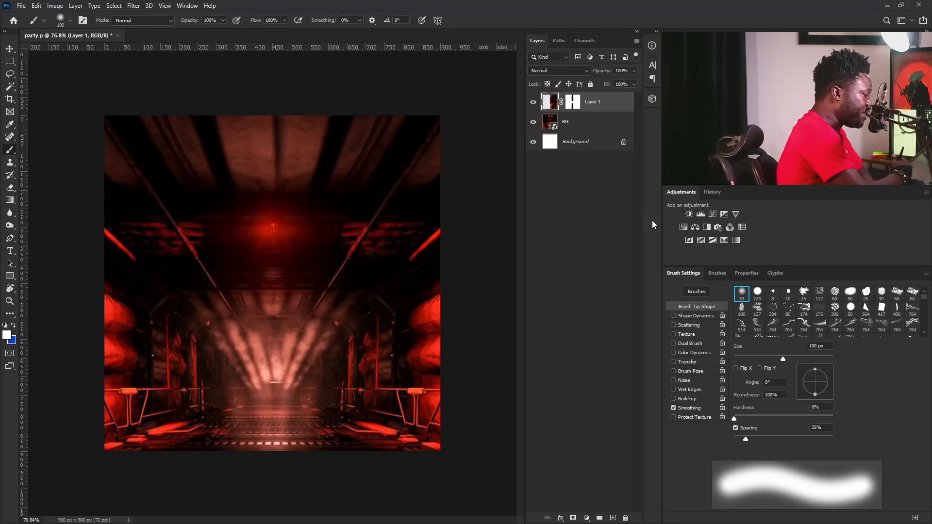
- Add a Curves adjustment that darkens the image, then invert its mask to hide the effect
click(713, 215)
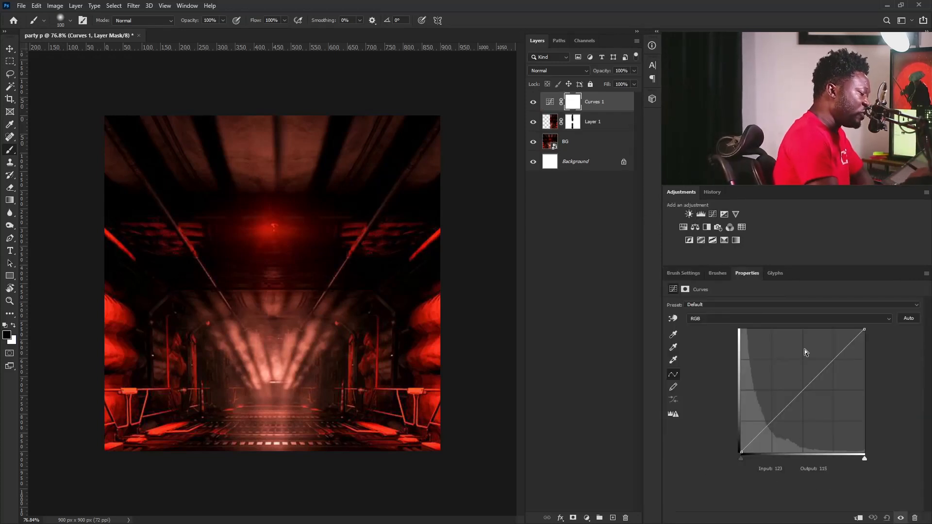
drag(811, 382, 819, 407)
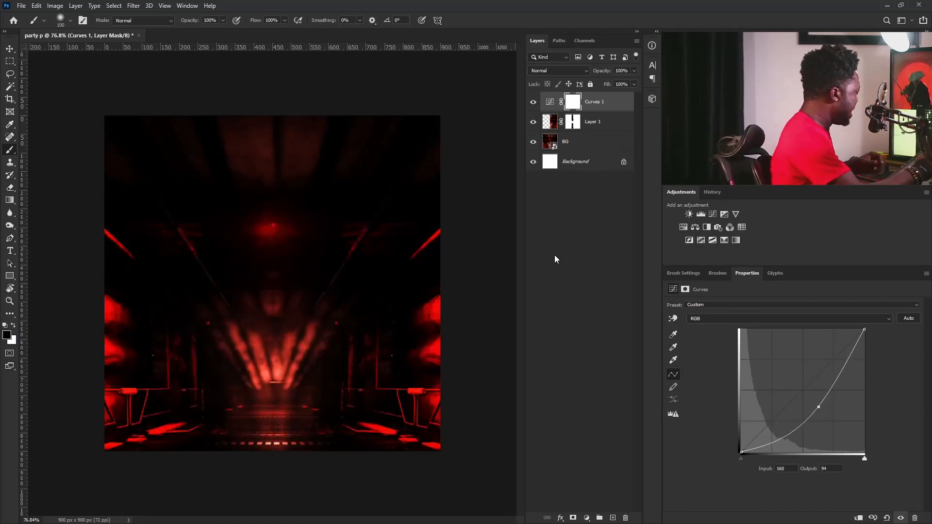
key(ctrl+i)
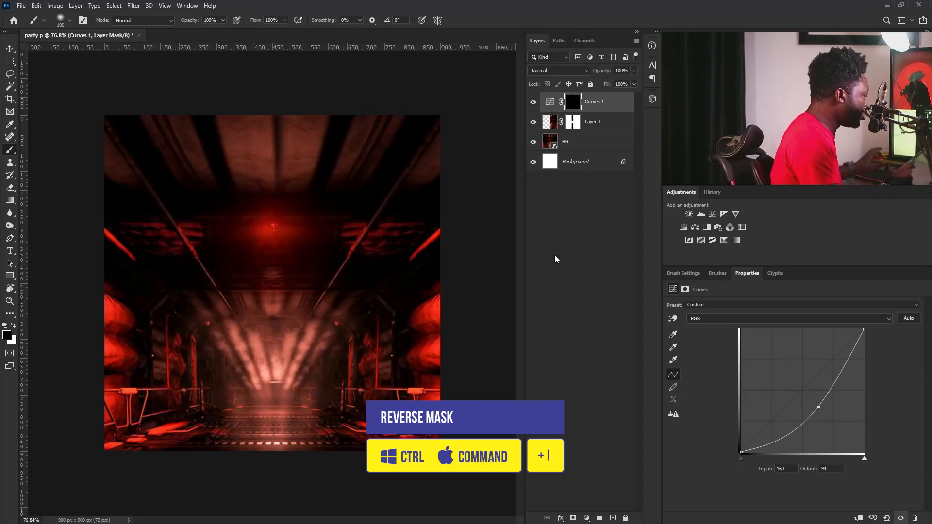
- Paint the darkening back across the top with a 400 px white brush, then drag in the particles image
key(bracketright)
key(bracketright)
key(bracketright)
key(bracketright)
key(bracketright)
key(bracketright)
key(bracketright)
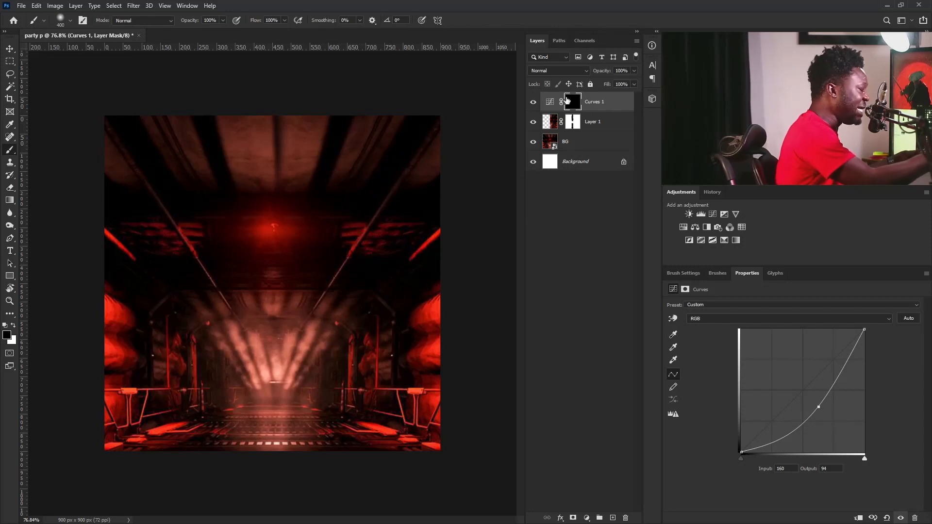
click(14, 326)
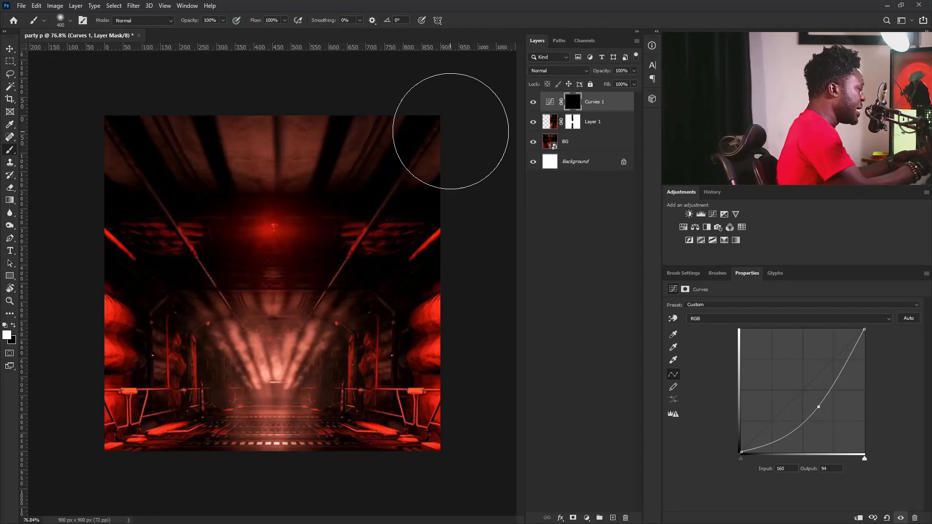
mouse_move(442, 124)
mouse_down()
mouse_move(129, 127)
mouse_move(316, 145)
mouse_move(465, 184)
mouse_up()
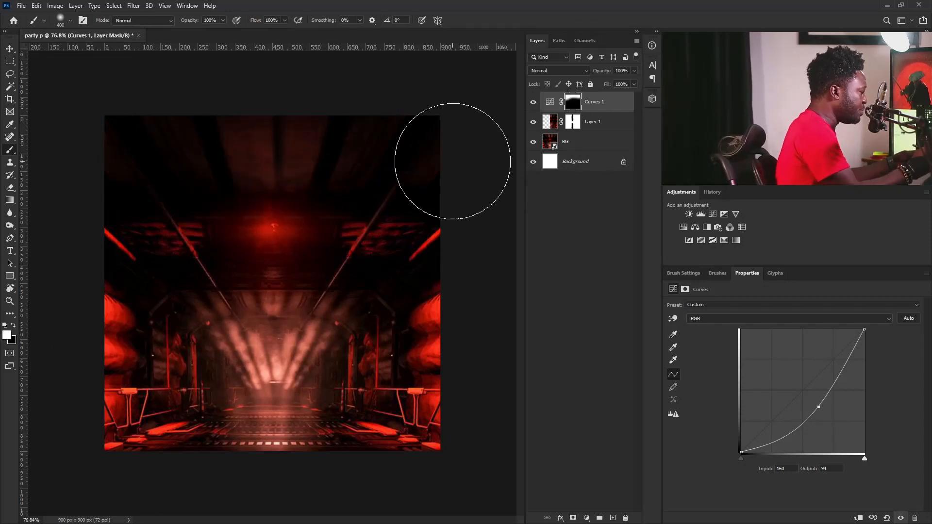
mouse_move(118, 174)
mouse_down()
mouse_move(477, 183)
mouse_move(89, 201)
mouse_up()
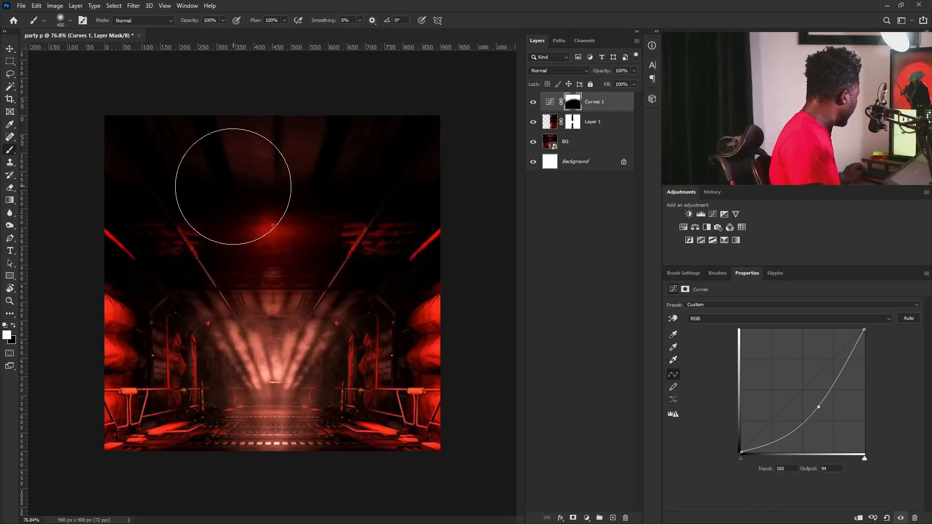
key(v)
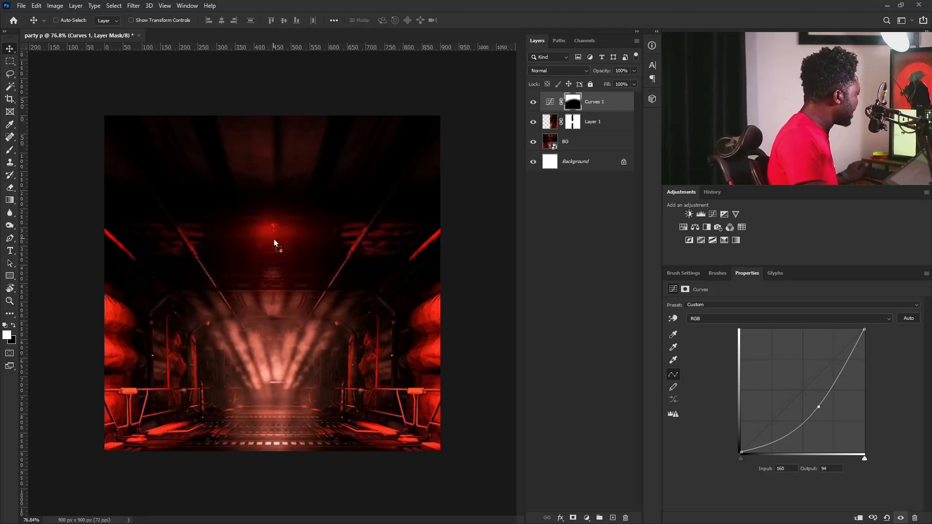
drag(274, 239, 273, 238)
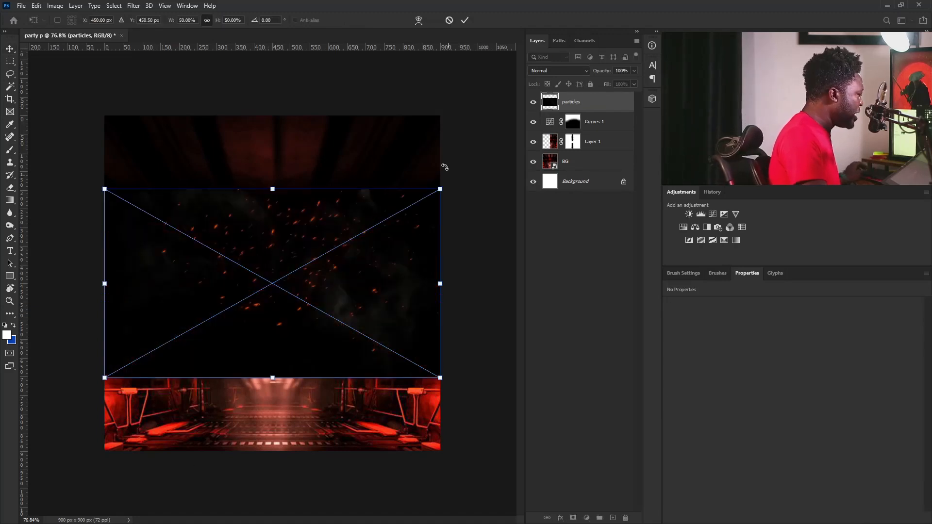
- Scale the particles image to about 74%, move it up, and set its blend mode to Screen
drag(440, 189, 527, 162)
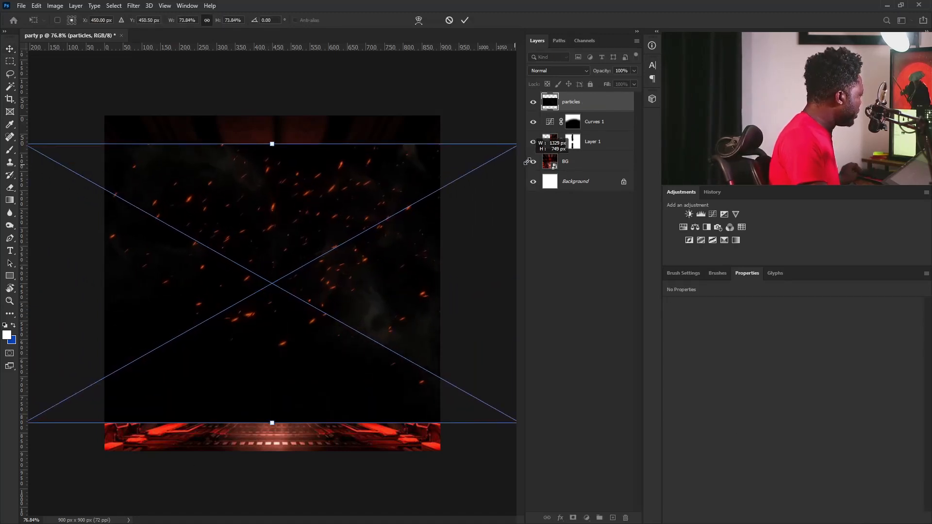
drag(346, 334, 347, 270)
key(Return)
click(560, 70)
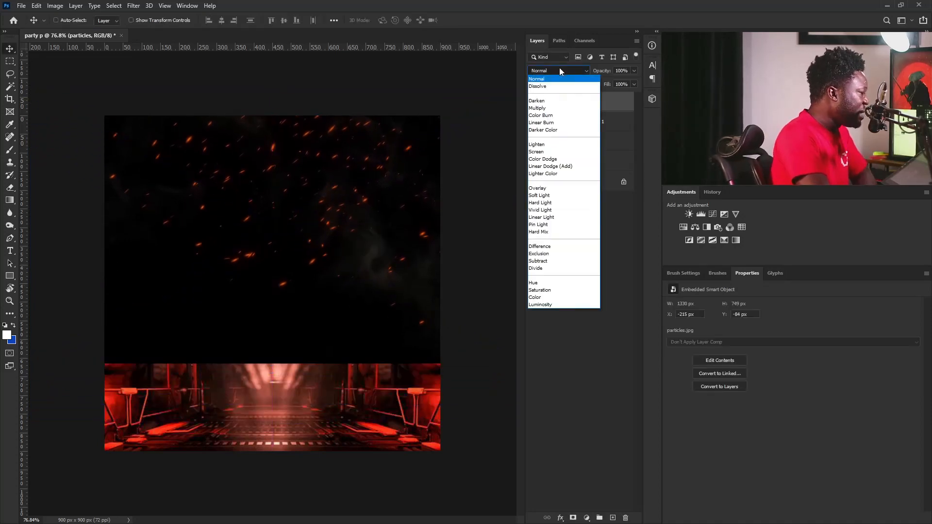
click(559, 151)
mouse_move(290, 185)
mouse_down()
mouse_move(292, 148)
mouse_move(276, 158)
mouse_move(290, 187)
mouse_up()
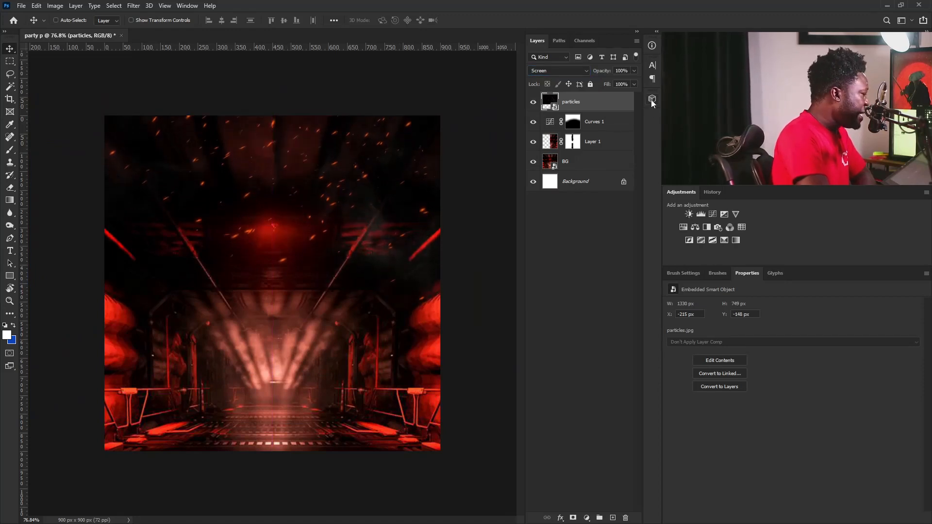
- Duplicate the particles layer, rotate the copy 180°, and position it in the lower corridor
drag(609, 102, 611, 518)
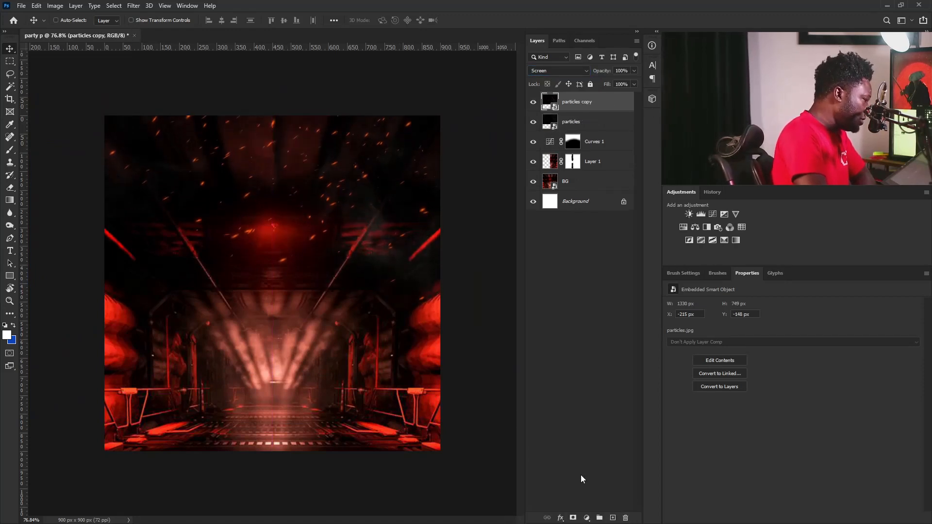
drag(301, 160, 307, 445)
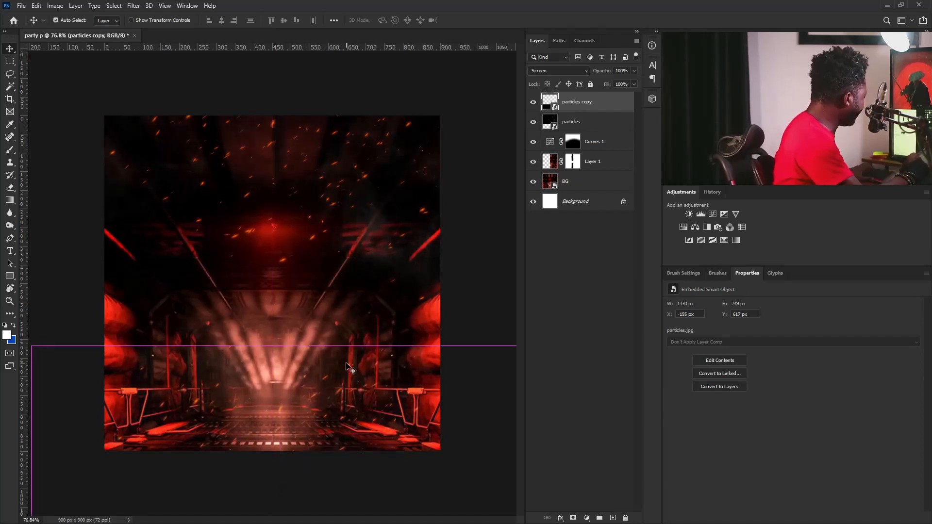
key(ctrl+t)
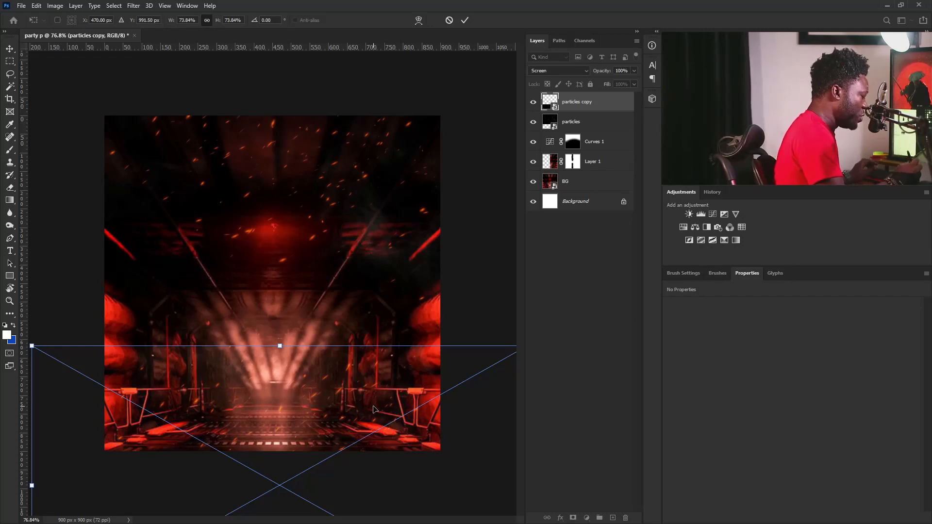
right_click(363, 388)
click(414, 296)
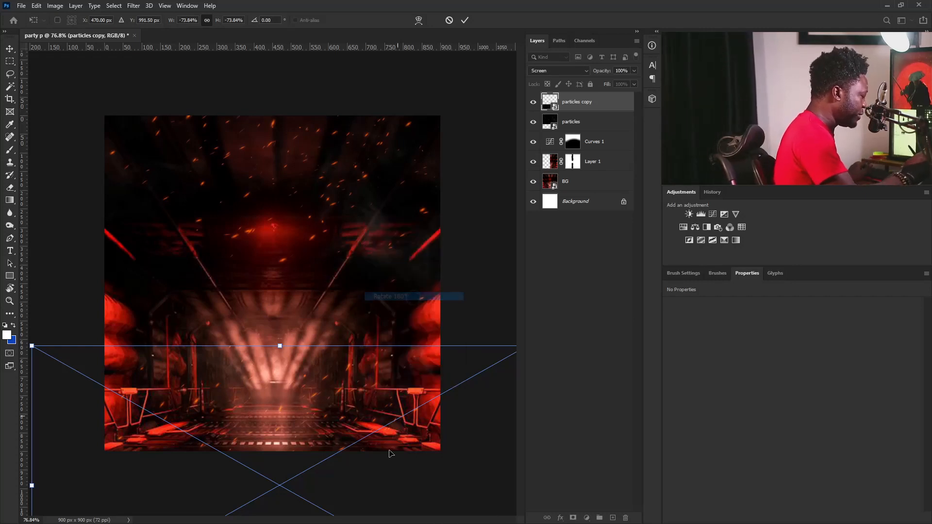
drag(370, 427, 401, 392)
key(Return)
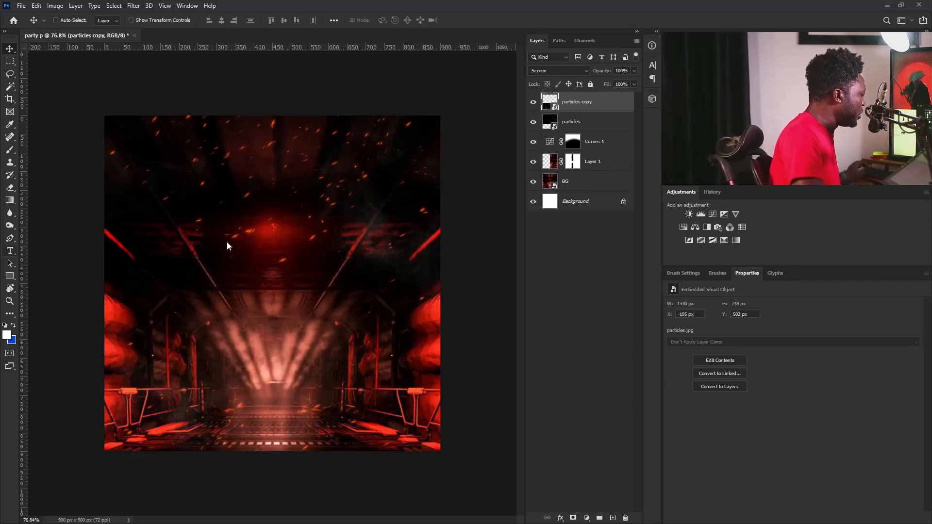
- Paste the title text into a new text layer and color it white
click(9, 251)
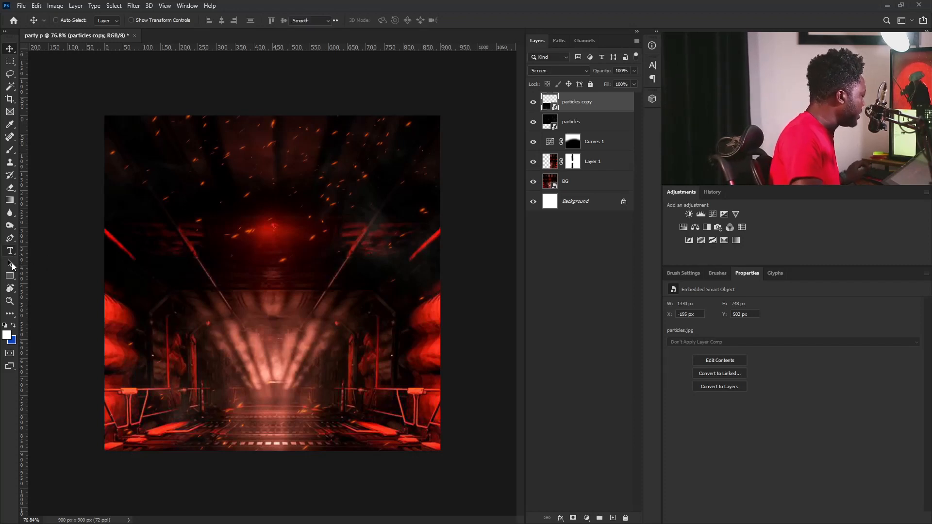
click(237, 227)
key(ctrl+v)
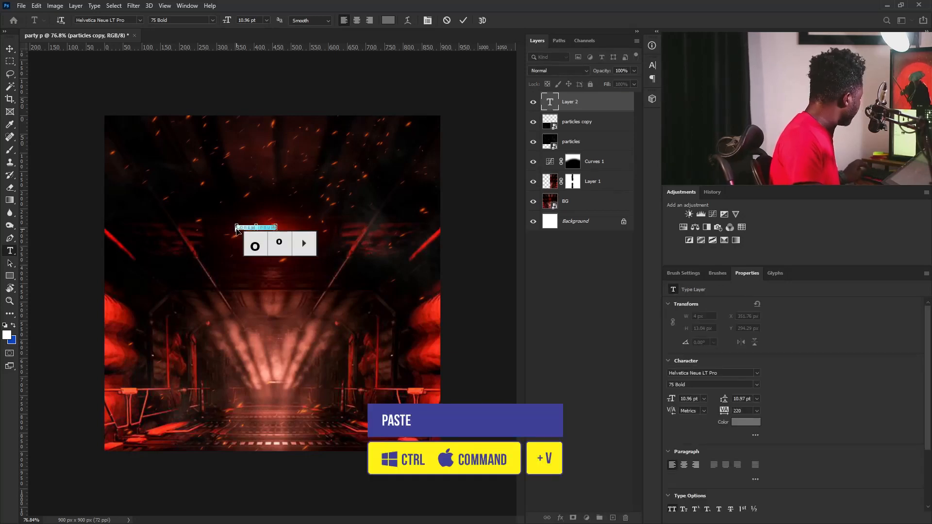
key(ctrl+a)
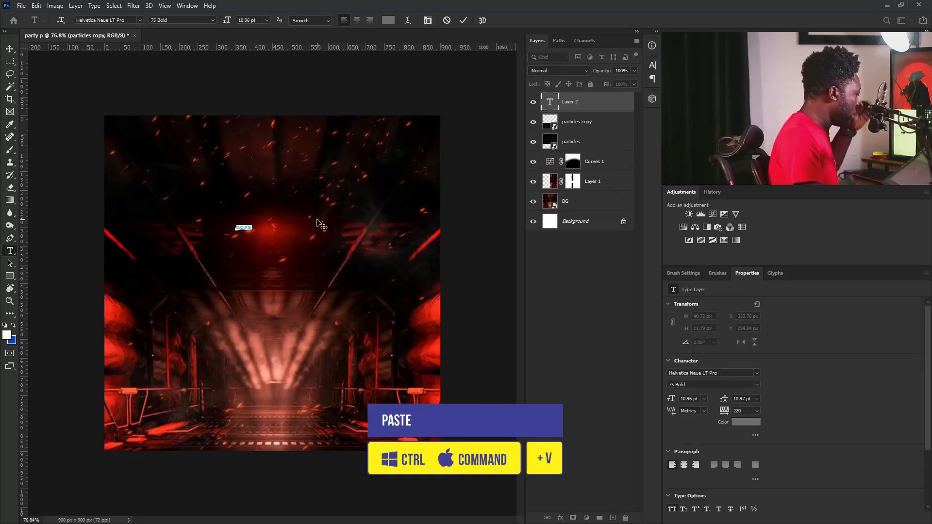
click(748, 422)
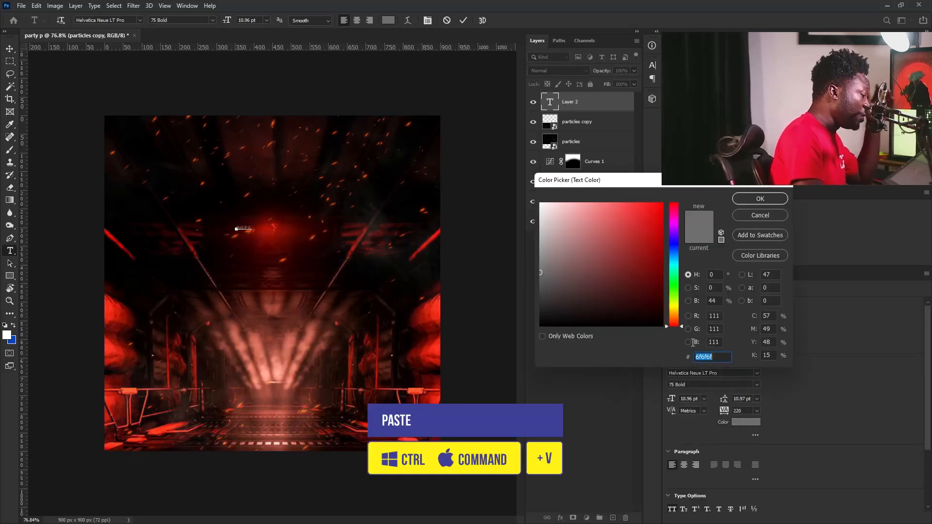
drag(550, 224, 524, 200)
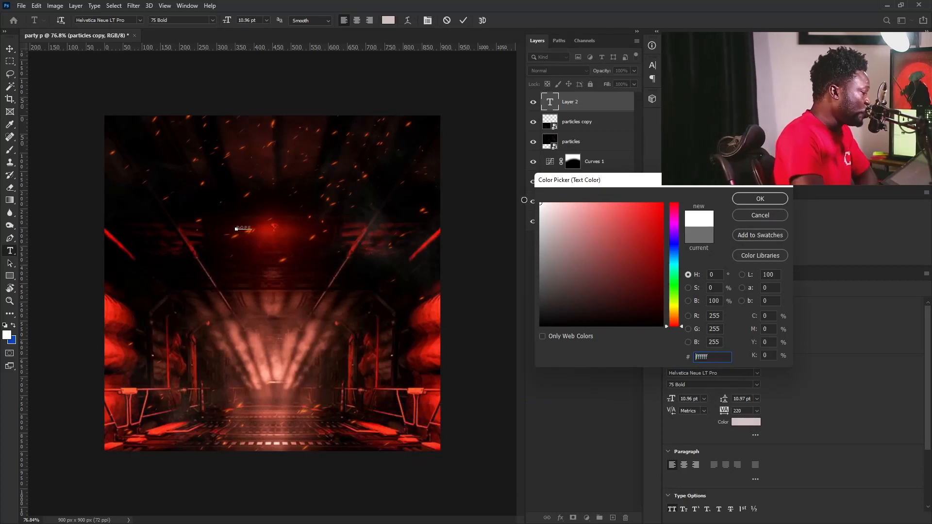
click(756, 196)
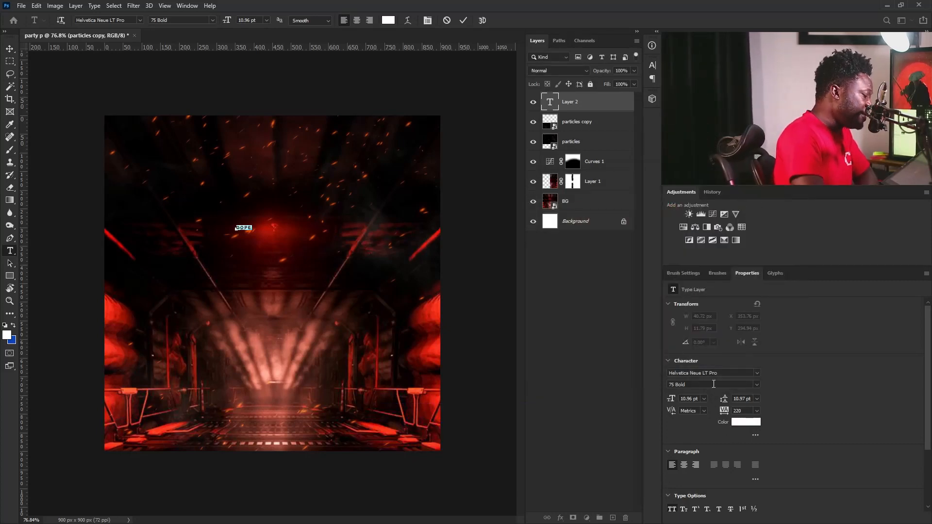
- Set DOPE in Eurostile ExtendedTwo Bold and scale it up across the flyer
click(124, 22)
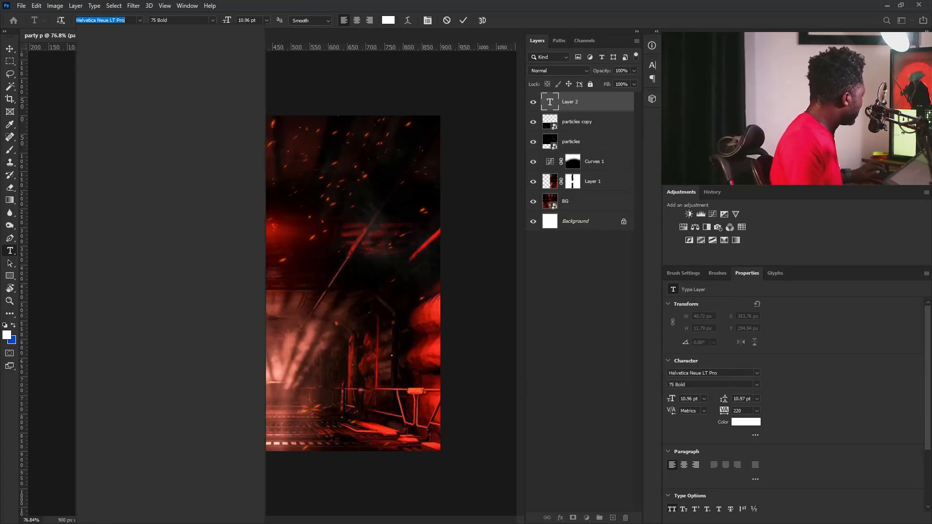
text(euro)
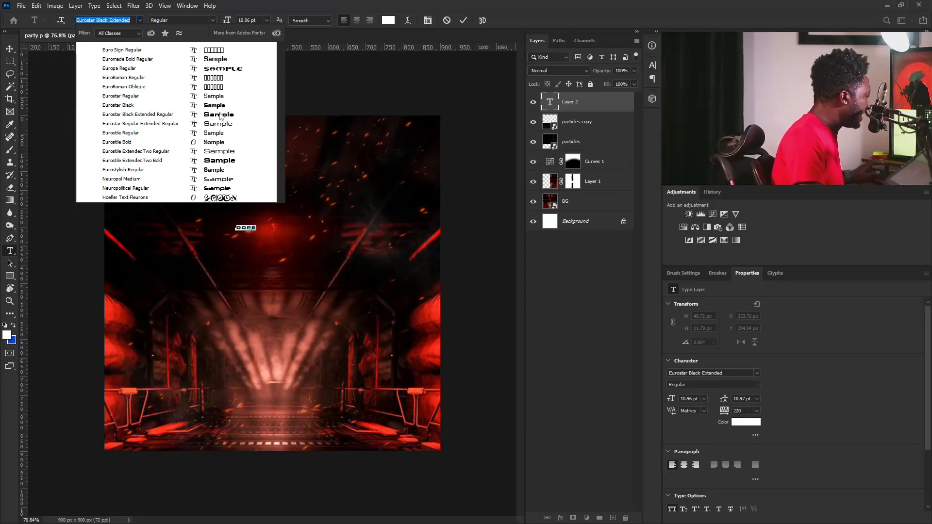
click(221, 160)
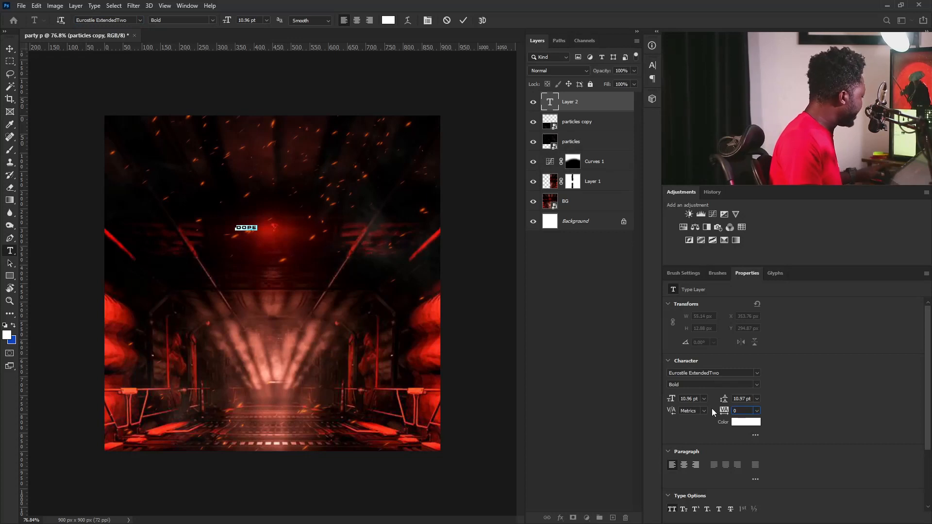
key(ctrl+Return)
key(ctrl+t)
drag(258, 231, 445, 373)
drag(393, 248, 332, 222)
key(Return)
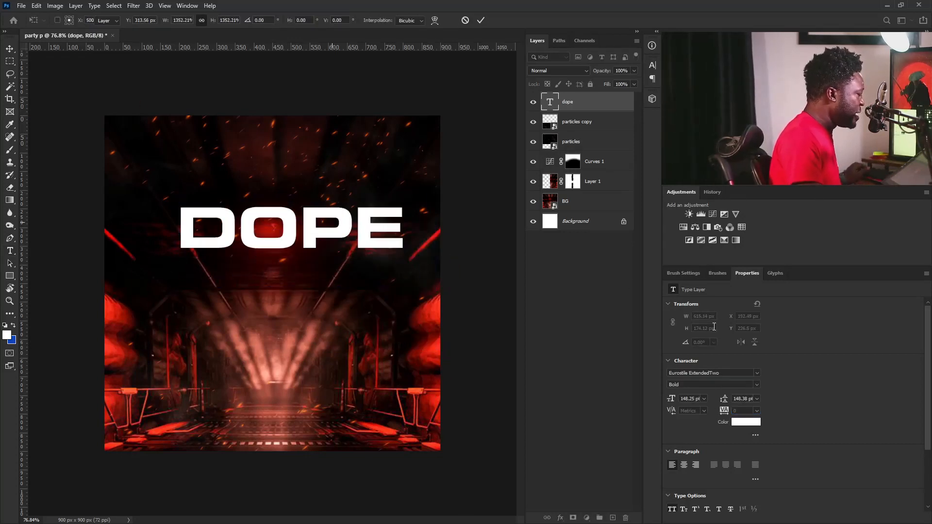
- Give DOPE -60 tracking, move it toward the top, and duplicate the layer
click(741, 412)
text(-60)
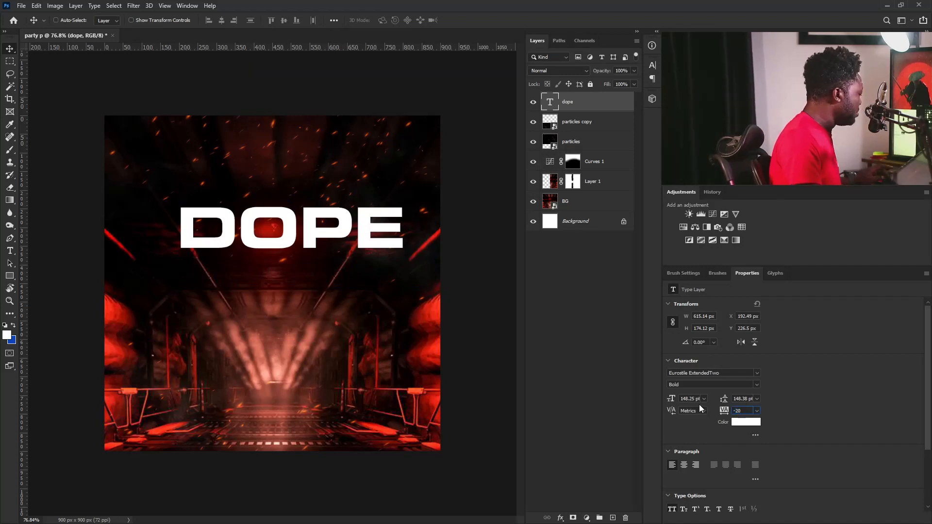
key(Return)
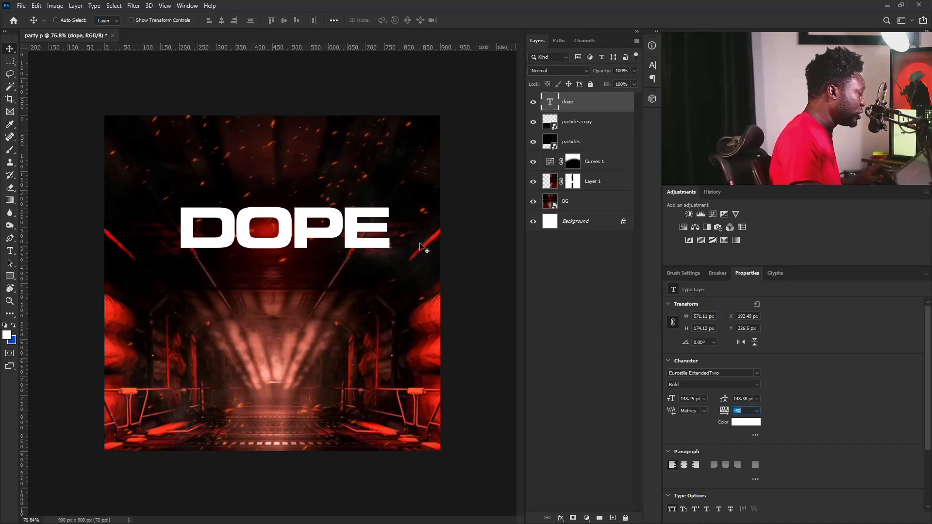
mouse_move(329, 239)
mouse_down()
mouse_move(325, 220)
mouse_move(325, 257)
mouse_up()
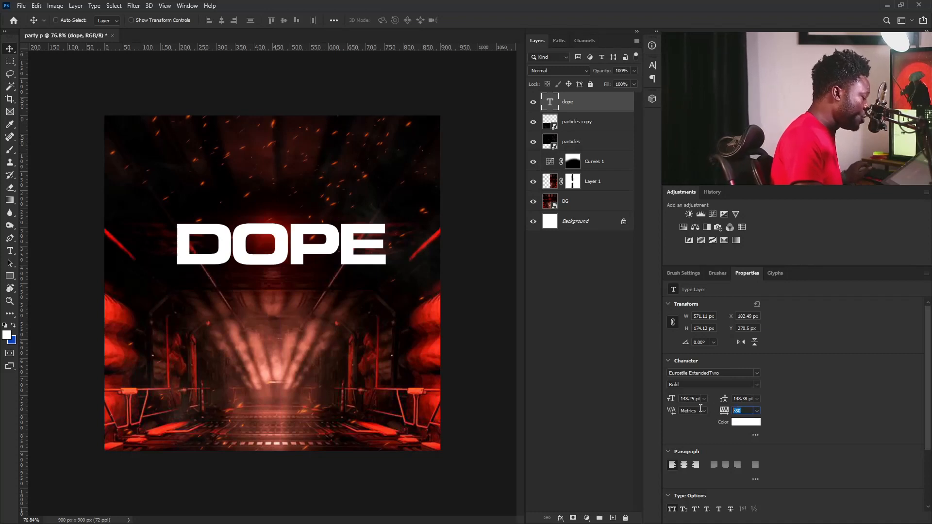
text(-60)
key(Return)
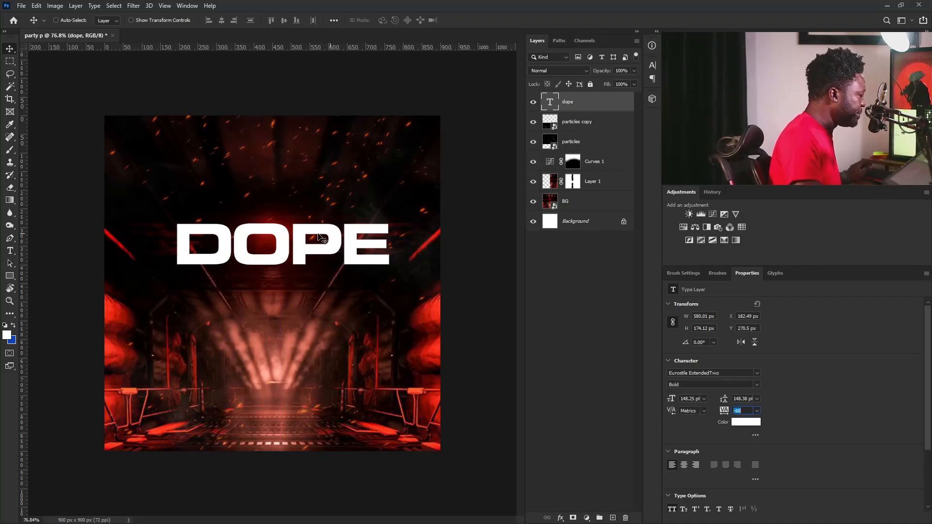
drag(323, 238, 304, 199)
drag(597, 103, 612, 518)
drag(328, 207, 375, 250)
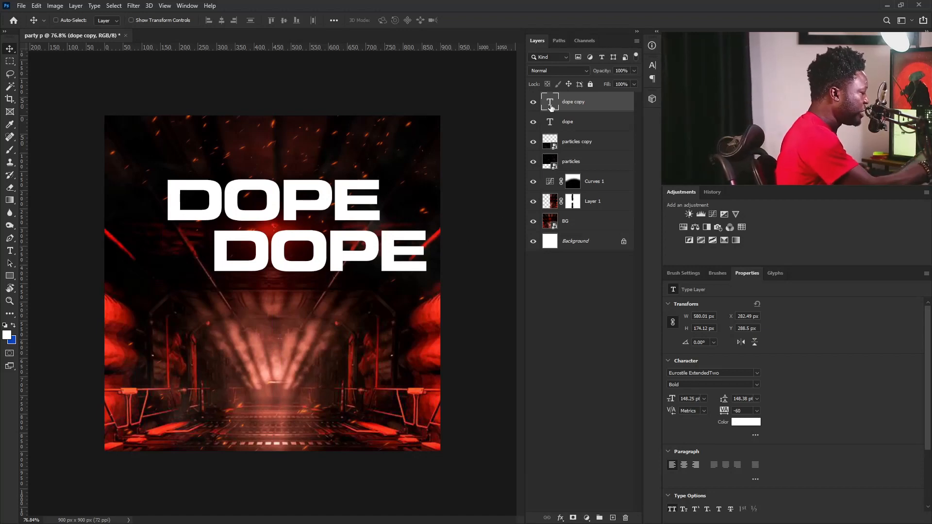
- Change the duplicate title's text to 'sndy'
double_click(550, 102)
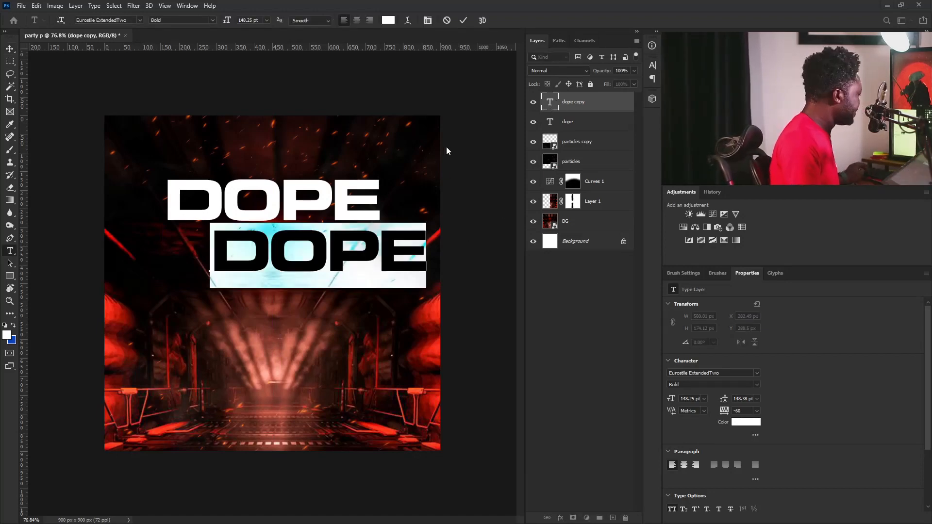
text(sndy)
key(ctrl+Return)
key(v)
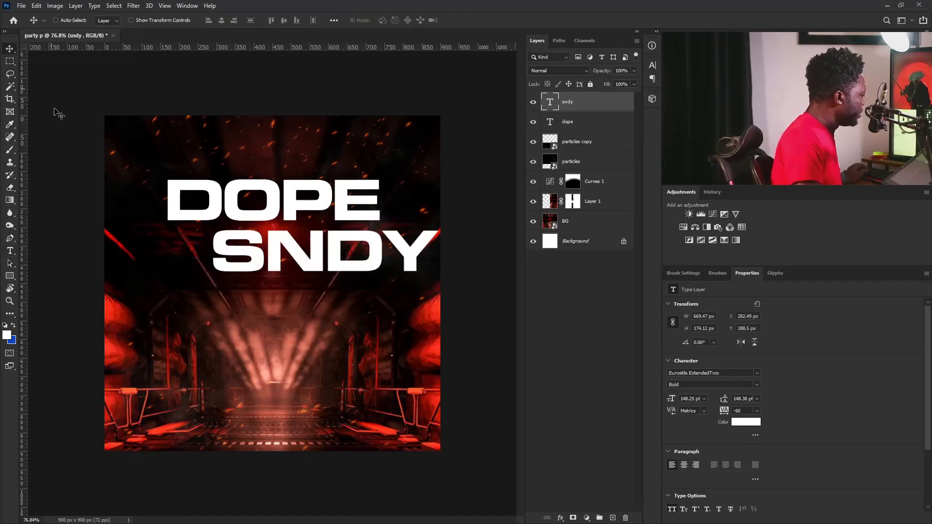
- Position SNDY under DOPE, then move both title words left together
drag(227, 243, 208, 245)
key(Down)
key(Down)
key(Down)
key(Down)
key(Down)
key(Down)
key(Down)
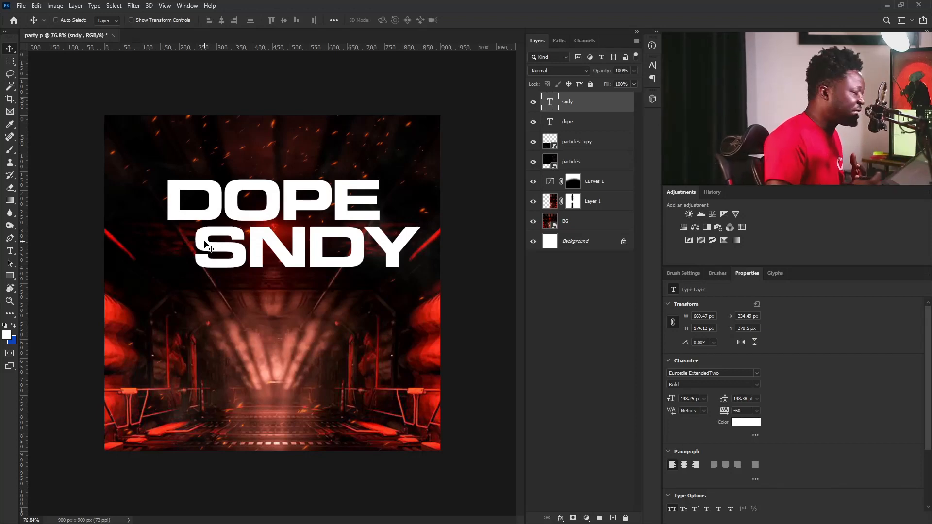
key(Left)
key(Left)
key(Left)
key(Left)
key(Left)
key(Left)
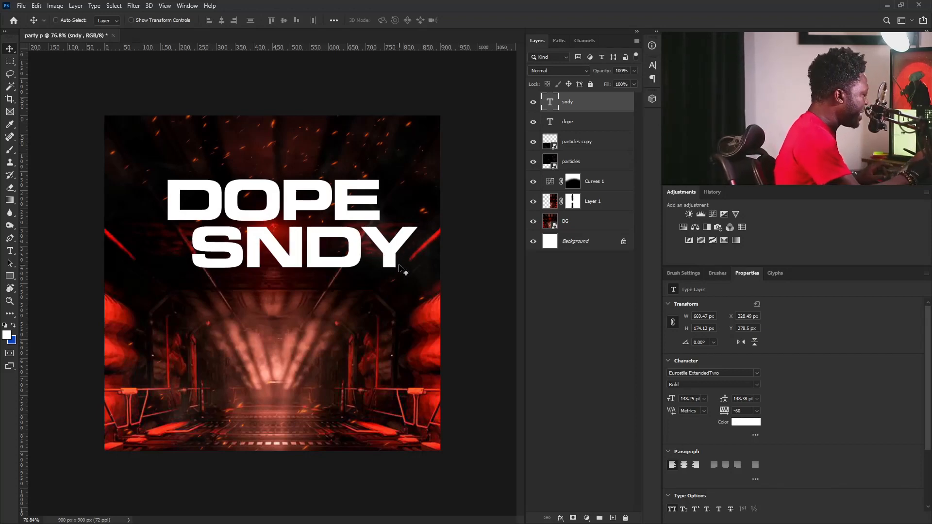
key(Left)
key(Left)
key(Left)
key(Left)
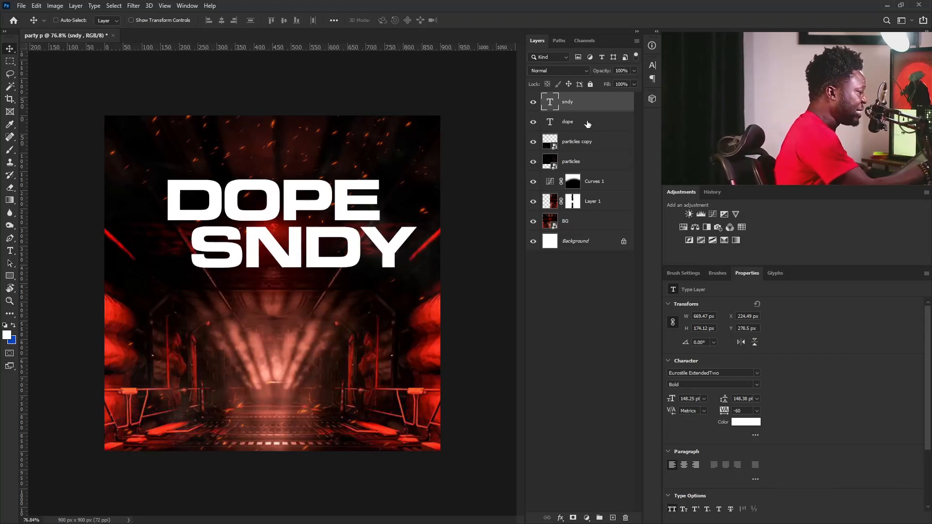
shift+click(588, 125)
drag(362, 218, 341, 219)
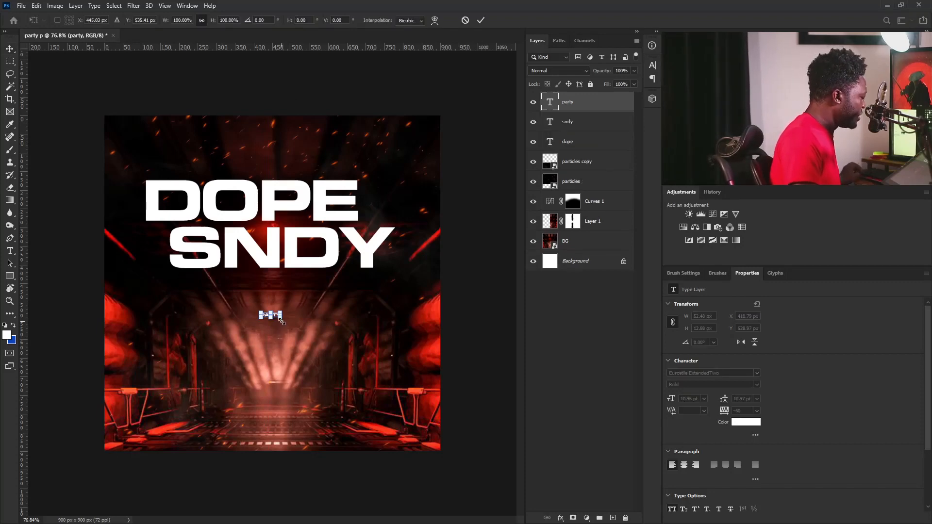
- Enlarge the party text and set it to Belfast, lowercase, with 0 tracking
drag(281, 319, 323, 325)
key(Return)
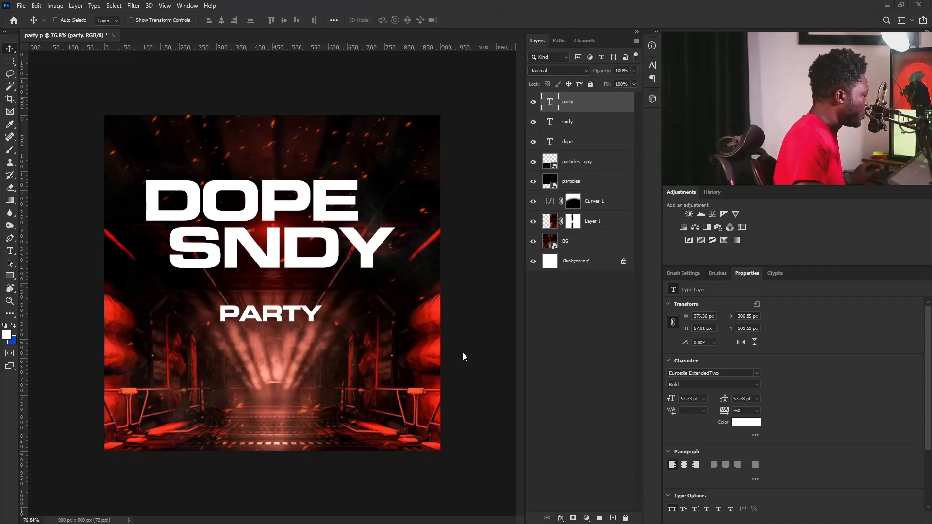
double_click(550, 101)
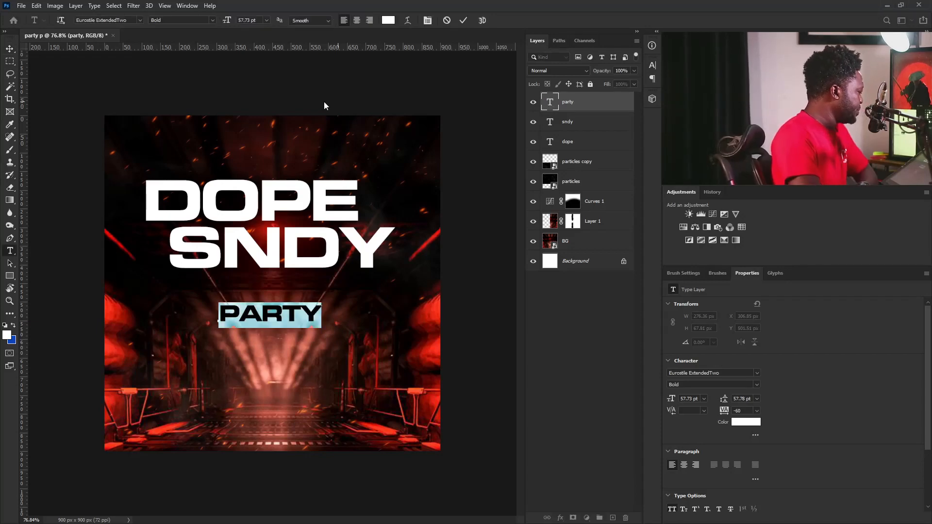
click(141, 22)
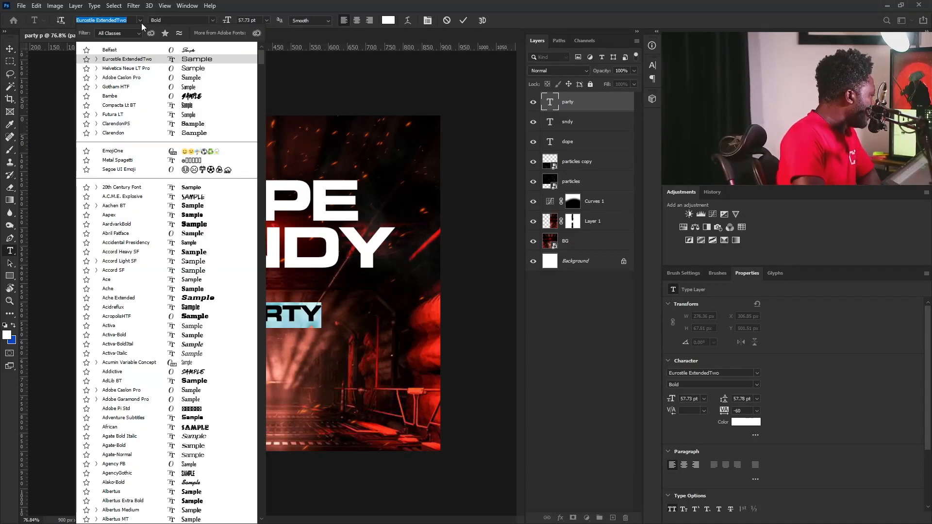
click(147, 51)
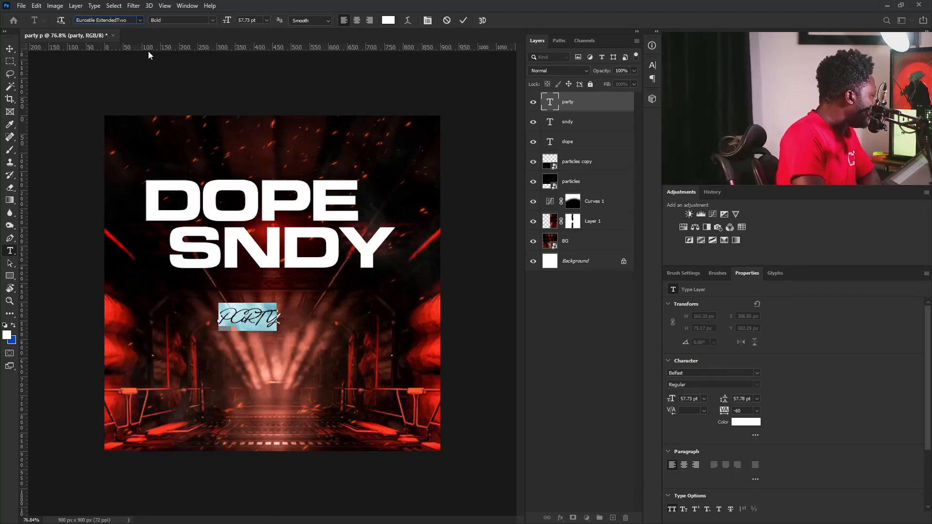
click(672, 510)
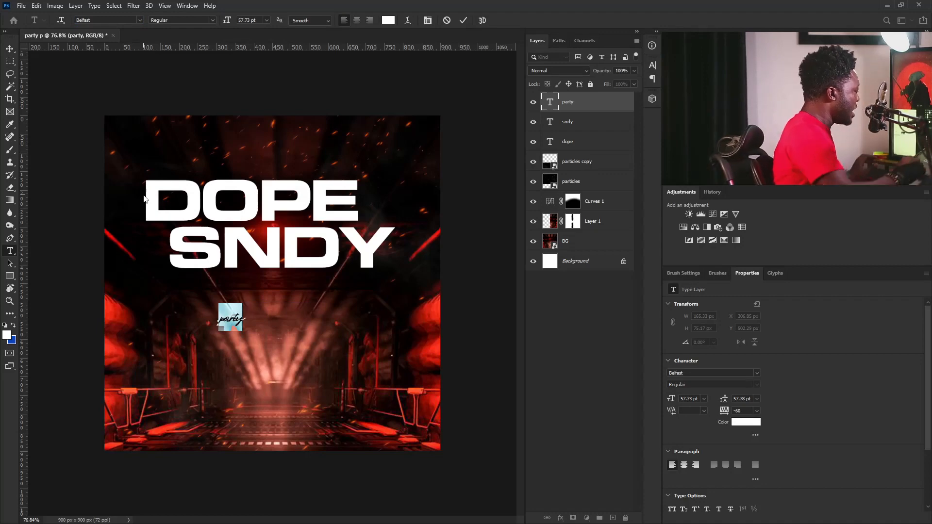
click(738, 411)
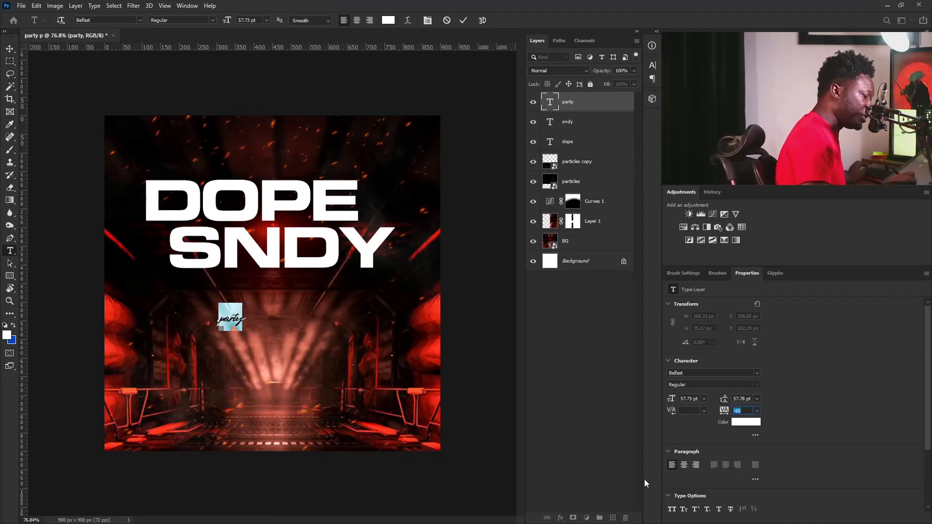
text(0)
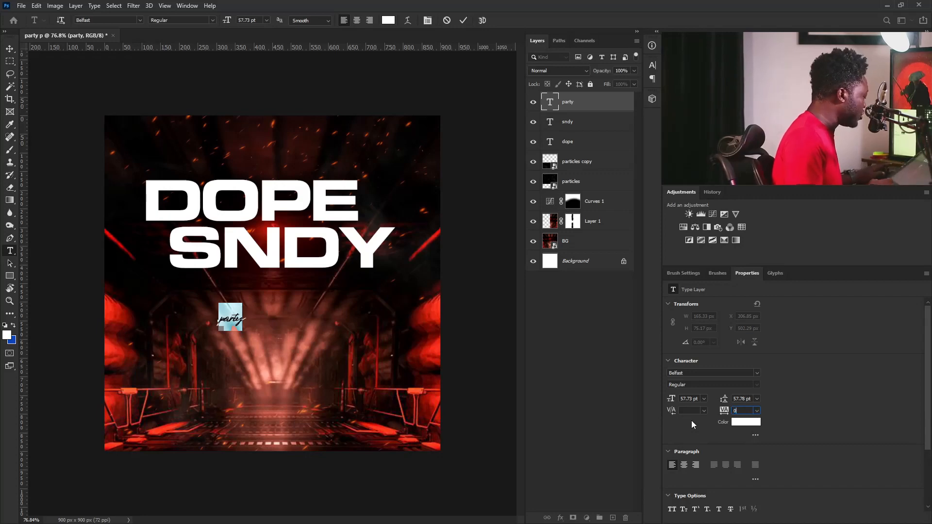
- Resize 'party' and place it under SNDY's lower right
click(12, 50)
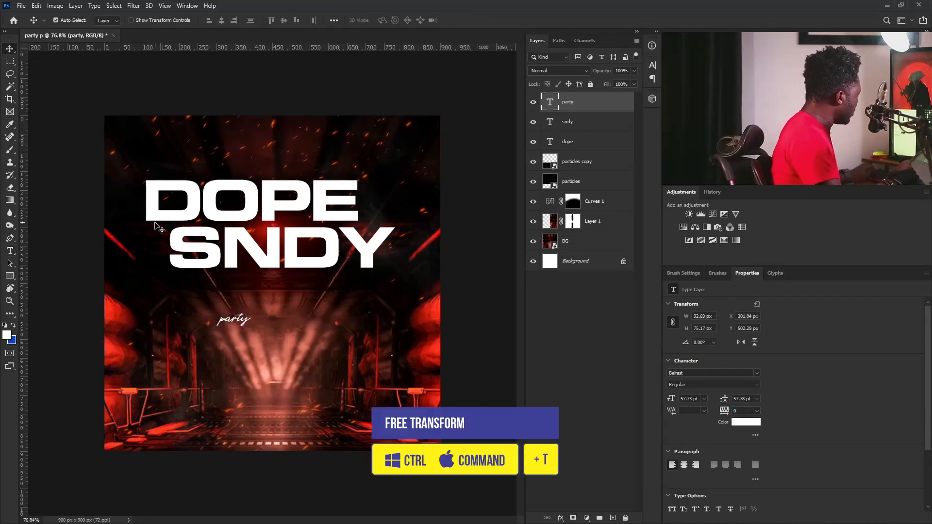
key(ctrl+t)
drag(251, 303, 294, 273)
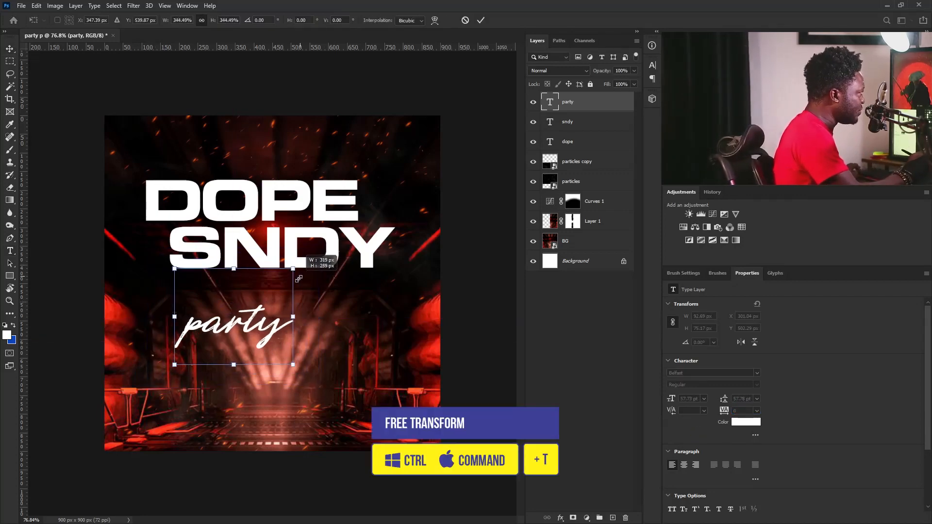
drag(267, 322, 351, 286)
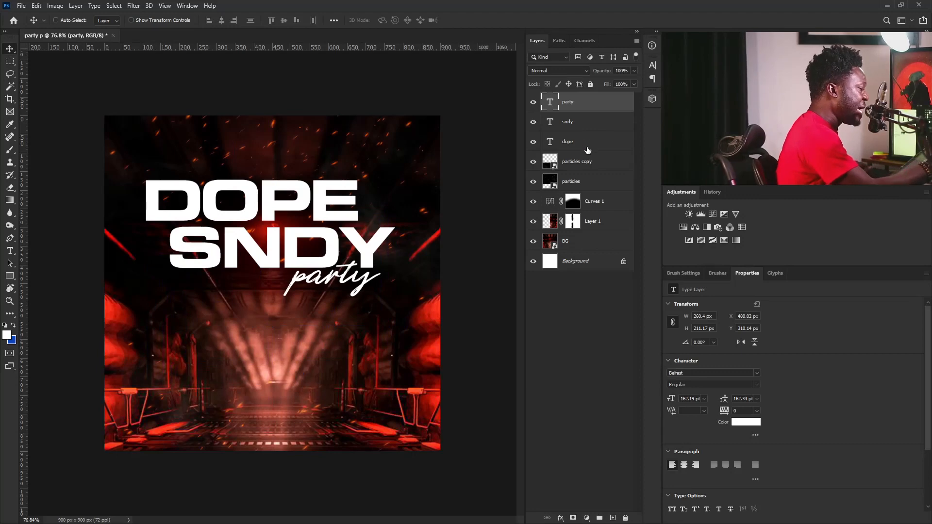
- Skew the three selected title layers so they rise toward the right, then lower the title slightly
shift+click(593, 144)
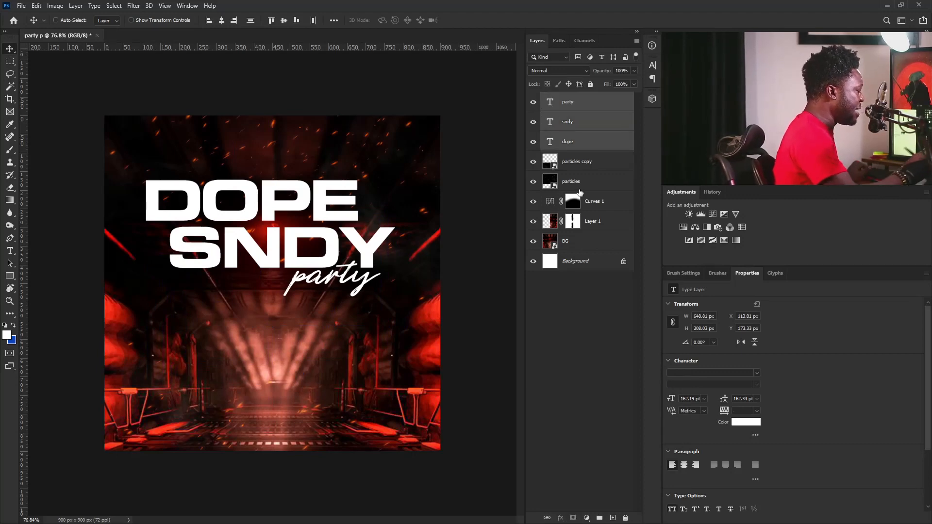
key(ctrl+t)
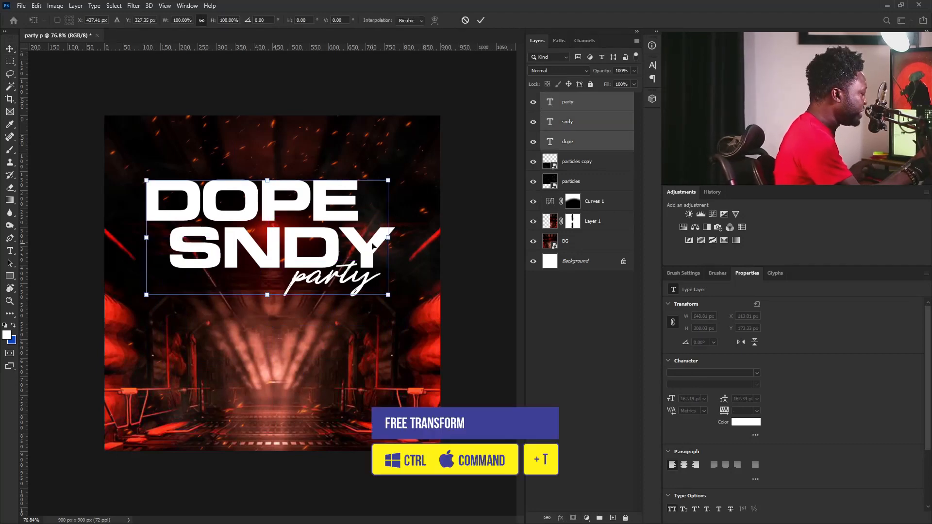
right_click(366, 233)
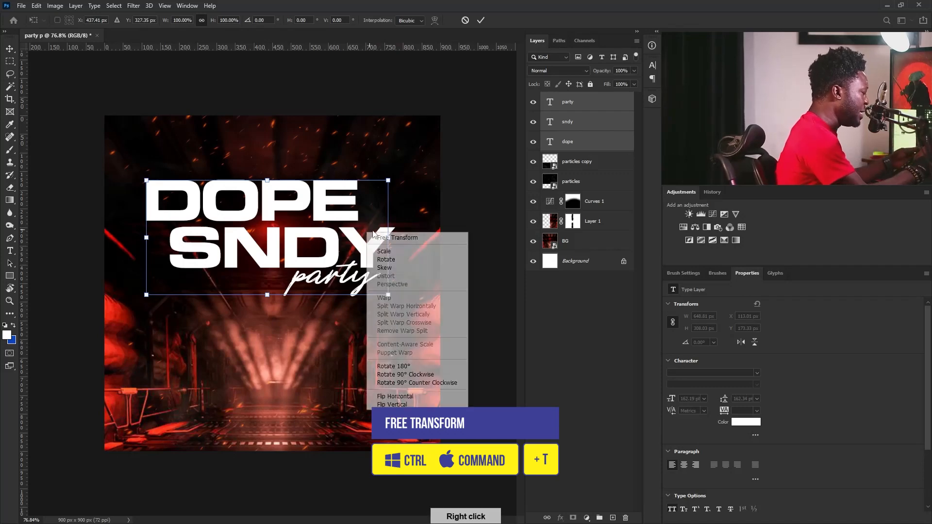
click(414, 273)
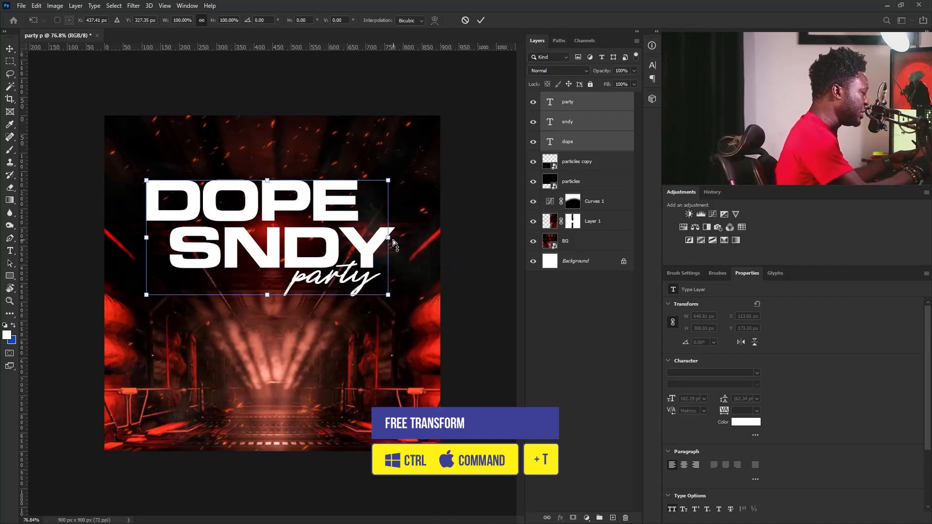
drag(391, 239, 387, 194)
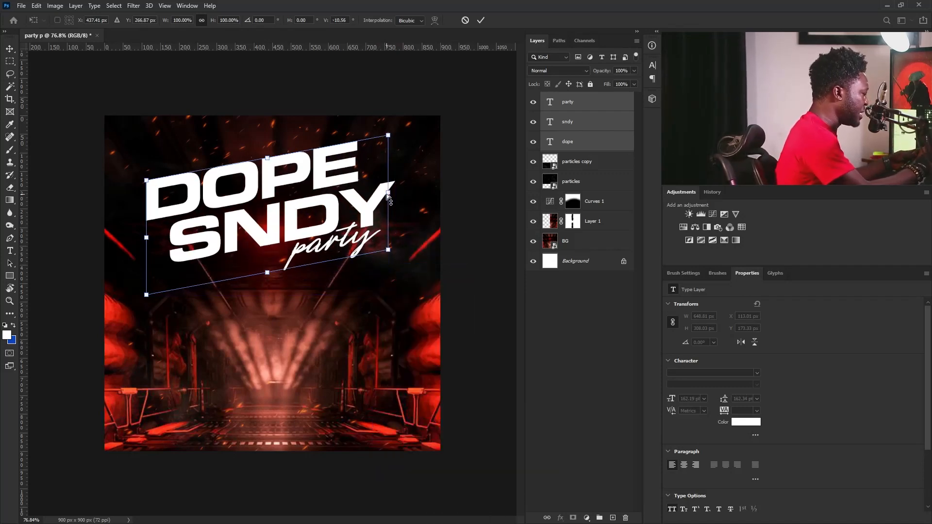
drag(329, 221, 357, 247)
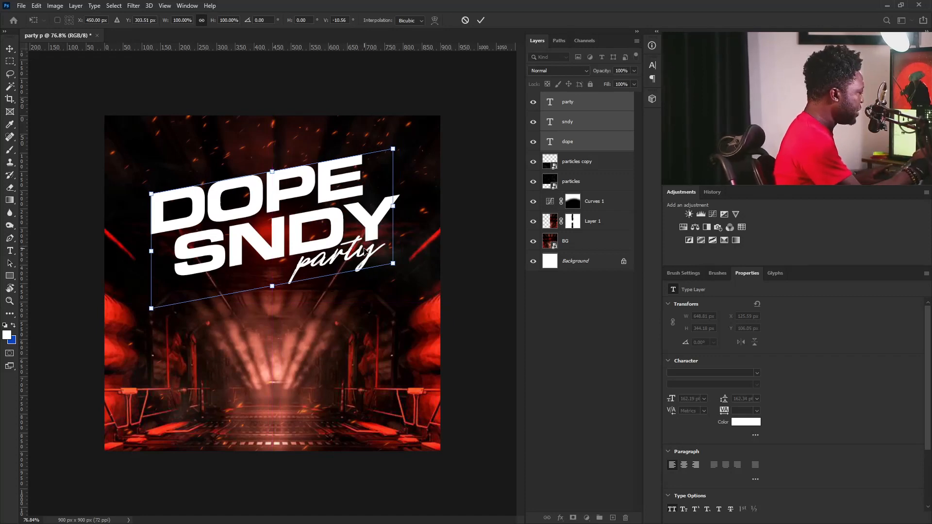
key(Return)
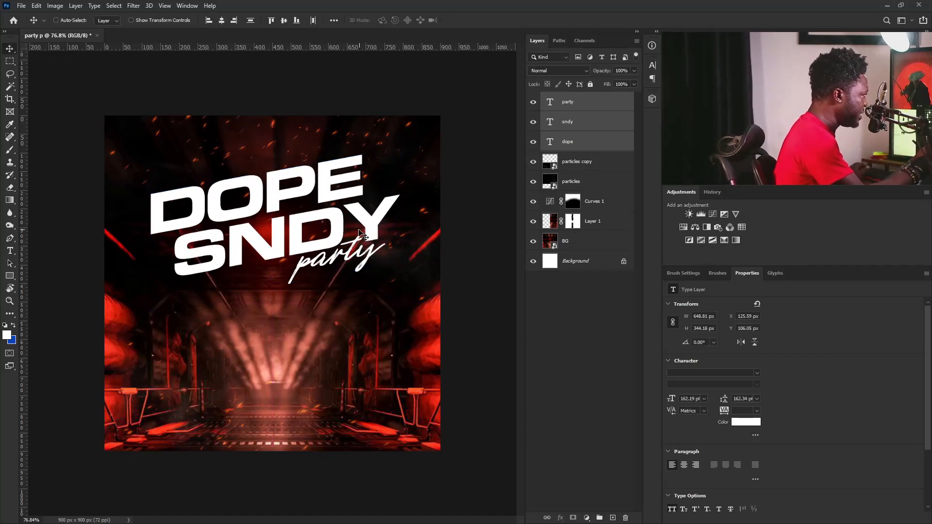
mouse_move(369, 228)
mouse_down()
mouse_move(372, 249)
mouse_move(368, 238)
mouse_up()
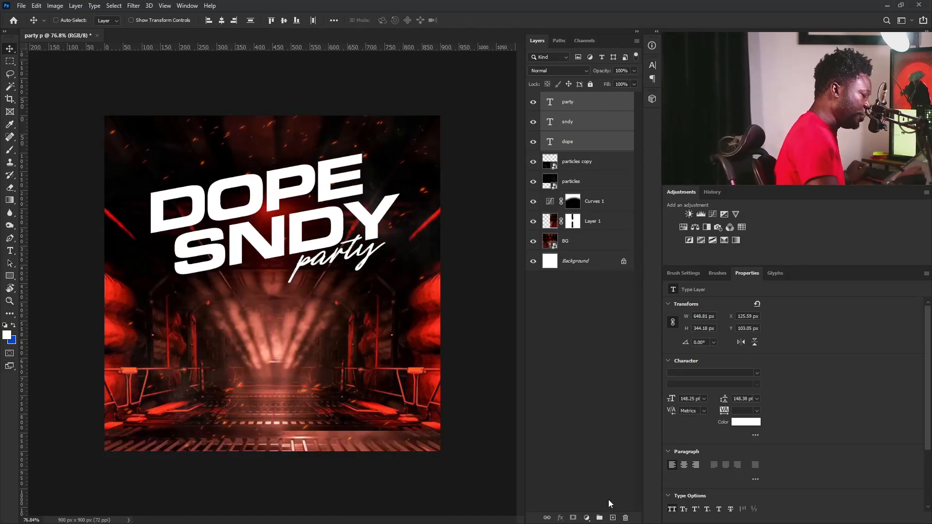
- Group the three title text layers into a group named 'title'
key(ctrl+g)
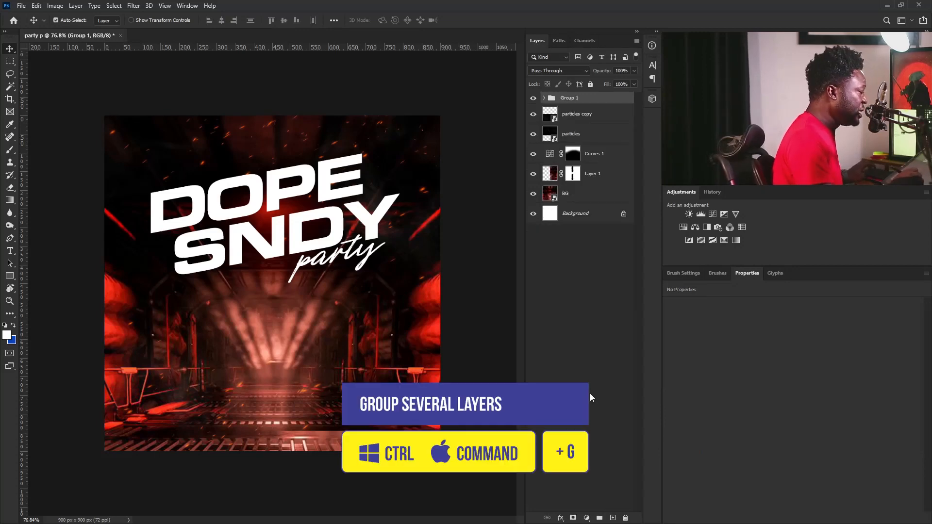
double_click(570, 99)
text(title)
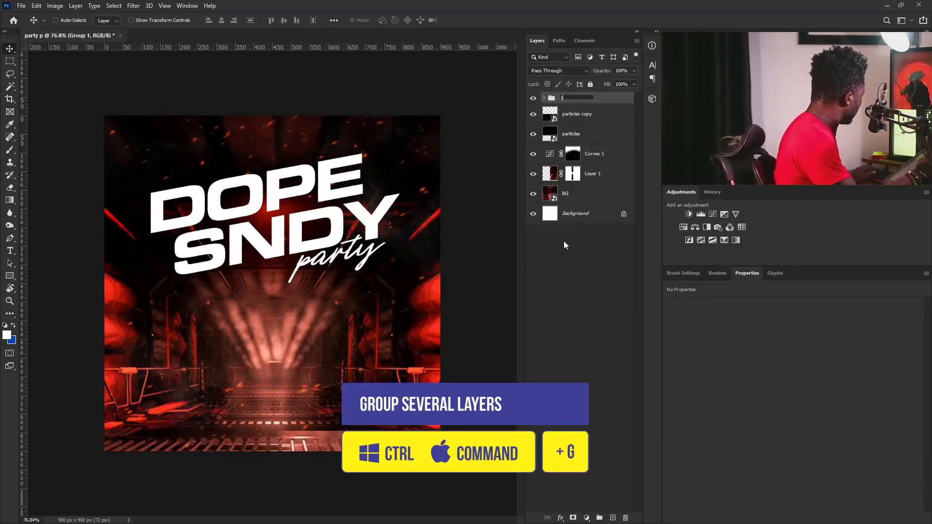
key(Return)
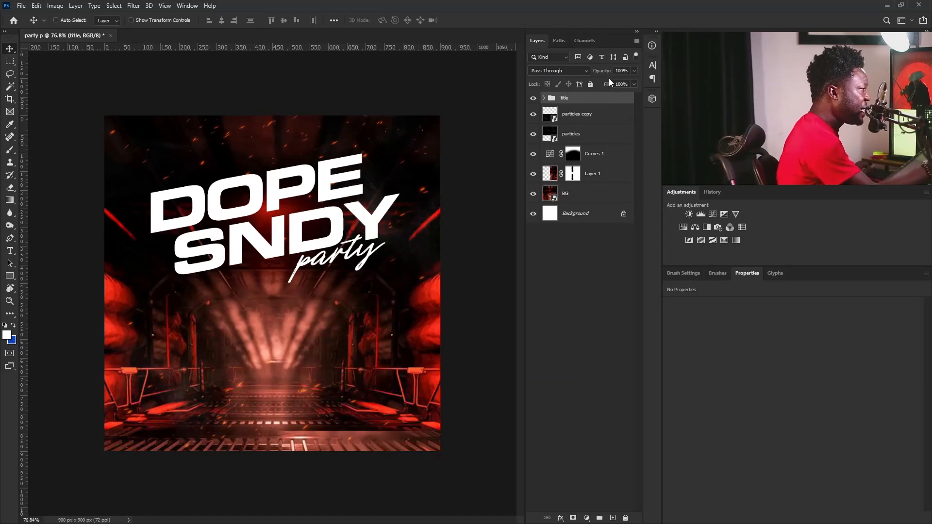
click(545, 99)
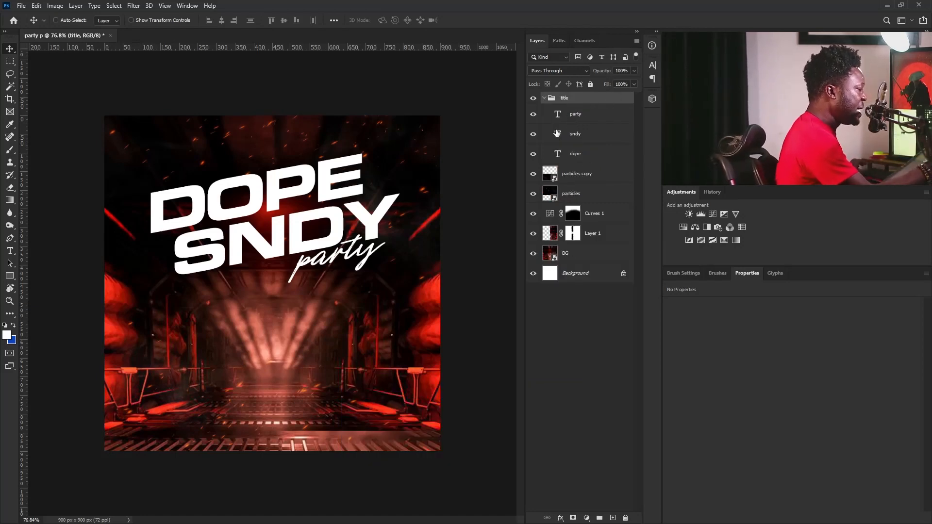
- Load the DOPE and SNDY letters as a selection and add a 'red glow' layer above particles copy
key(ctrl)
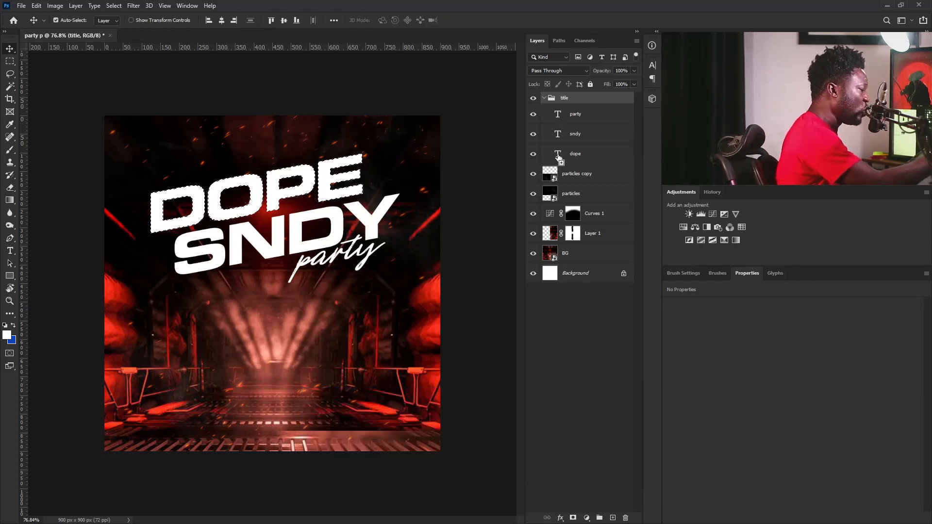
ctrl+click(559, 153)
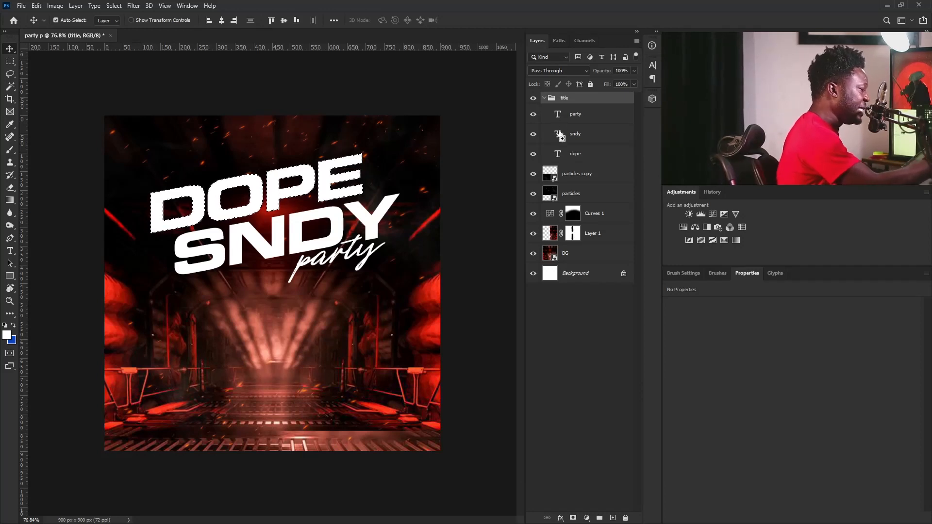
ctrl+shift+click(559, 135)
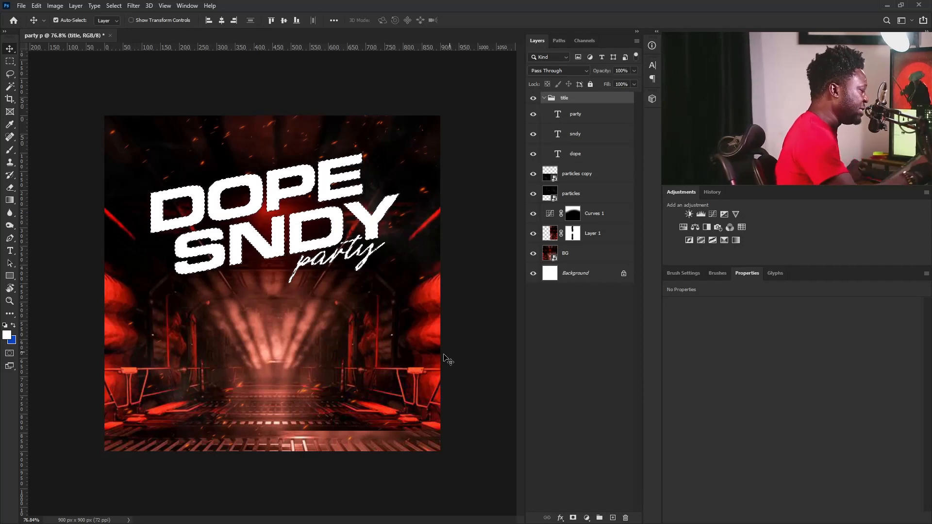
click(585, 175)
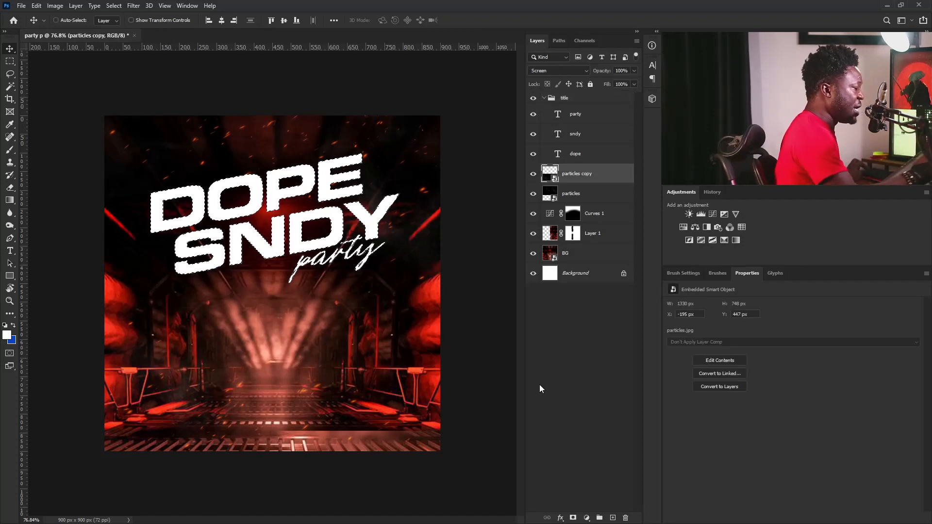
click(613, 518)
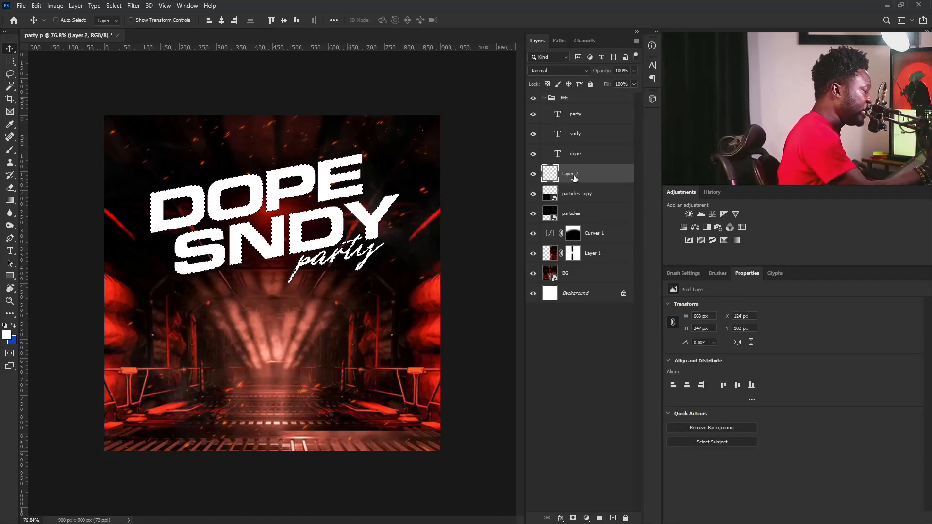
double_click(571, 173)
text(red)
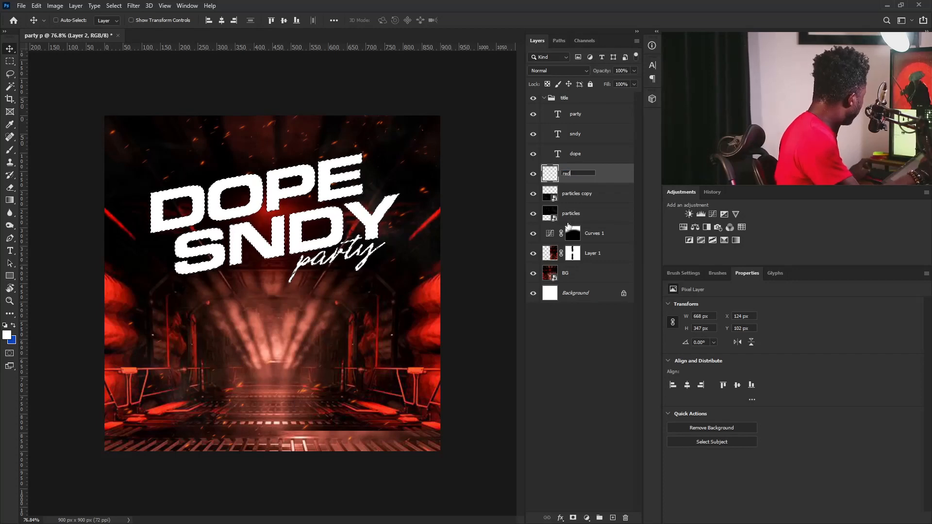
text( glow)
key(Return)
- Set the foreground colour to red cf1100
click(7, 336)
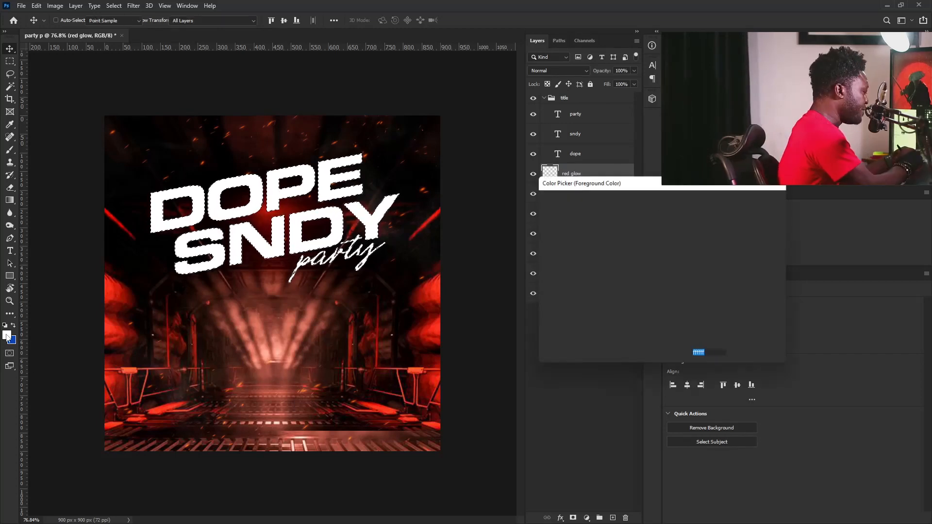
click(194, 204)
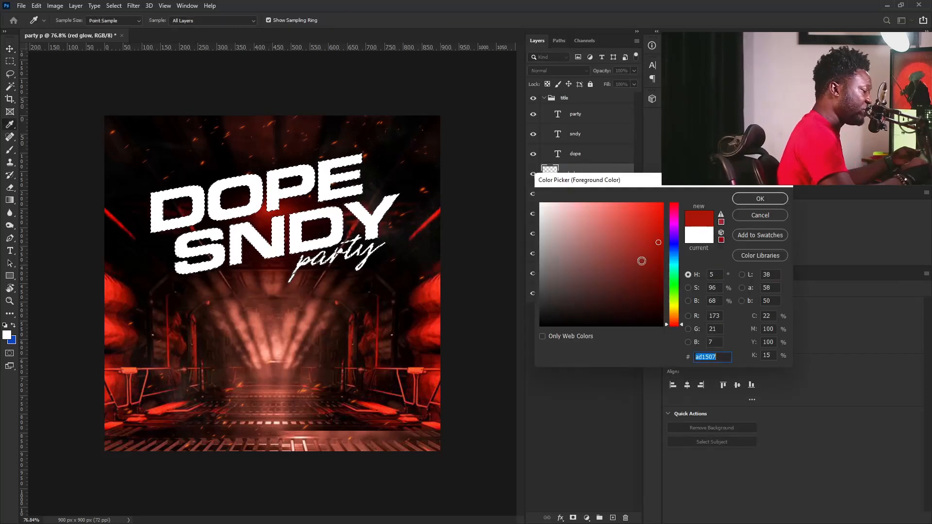
text(cf1100)
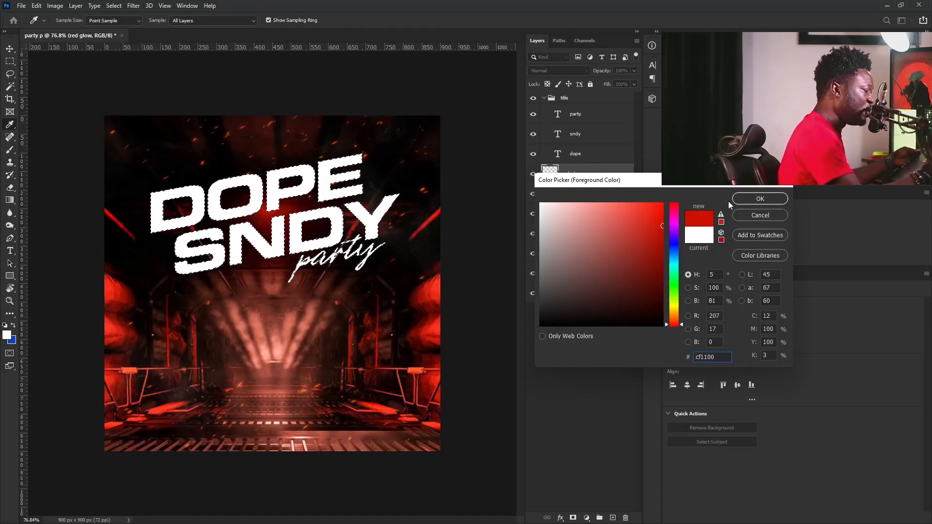
click(759, 198)
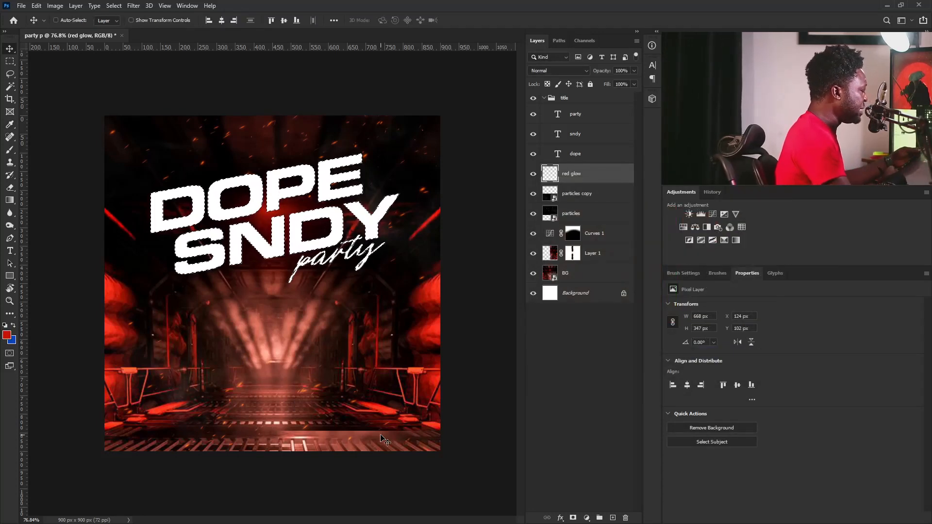
key(v)
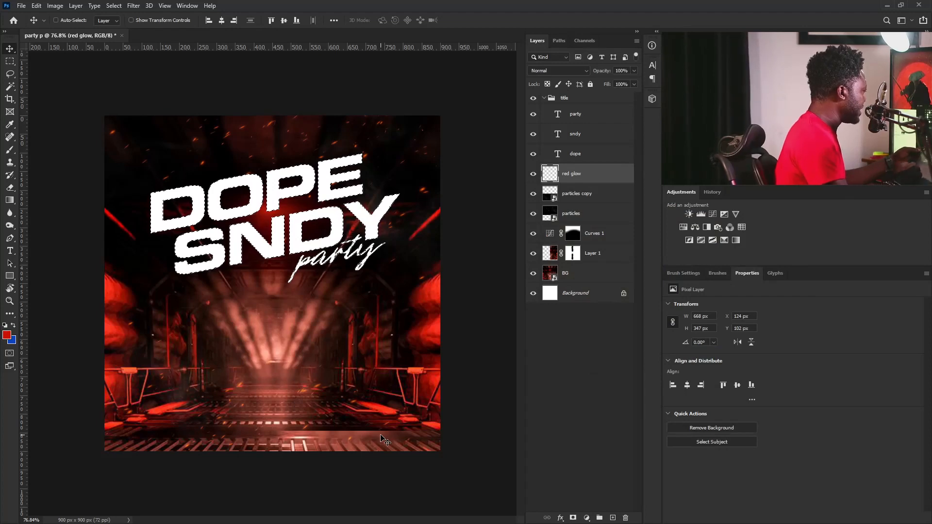
- Expand the title selection by 6 pixels
click(113, 6)
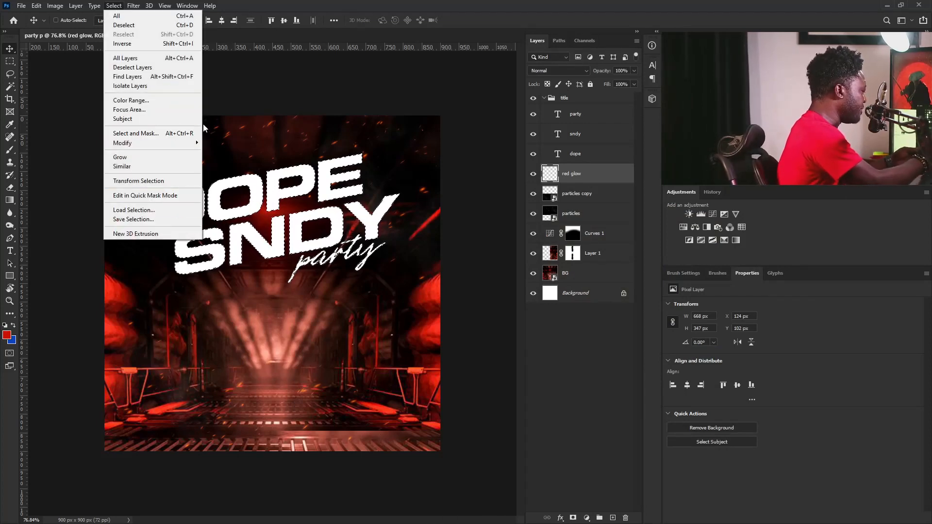
mouse_move(201, 145)
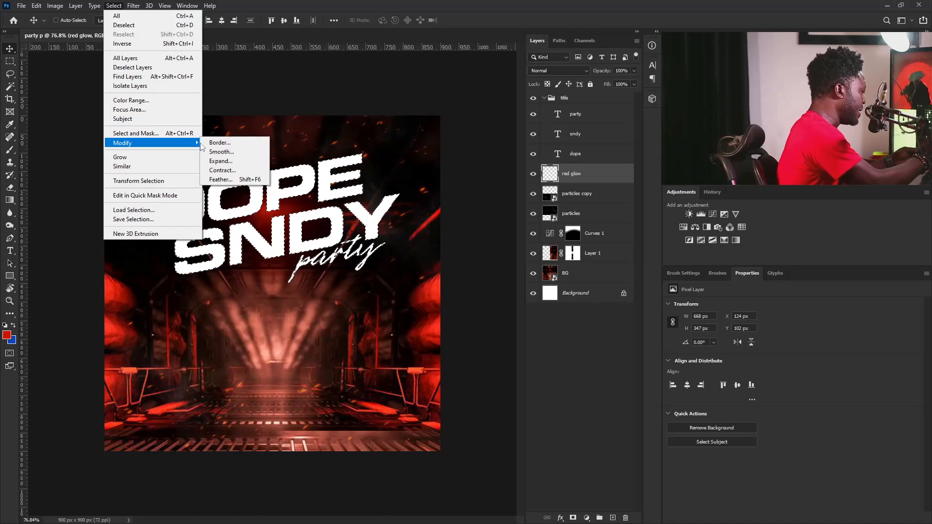
click(240, 163)
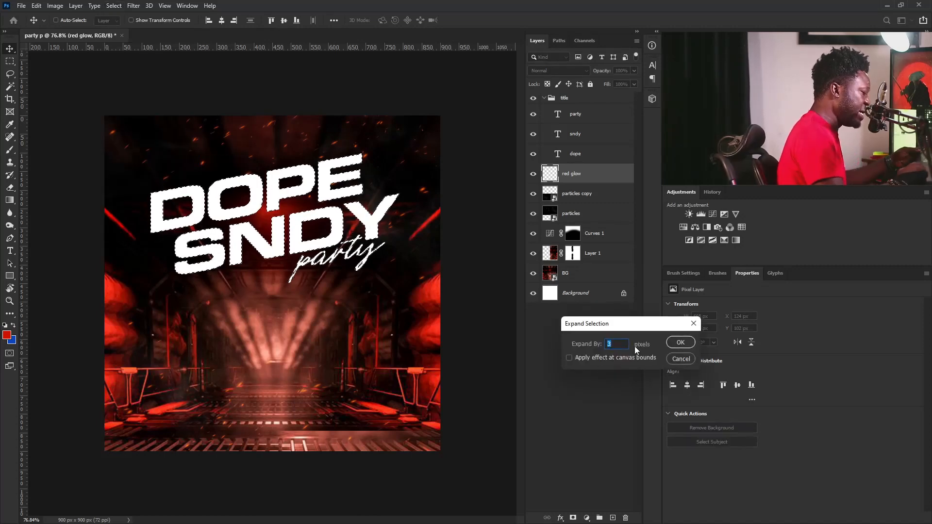
text(6)
click(673, 343)
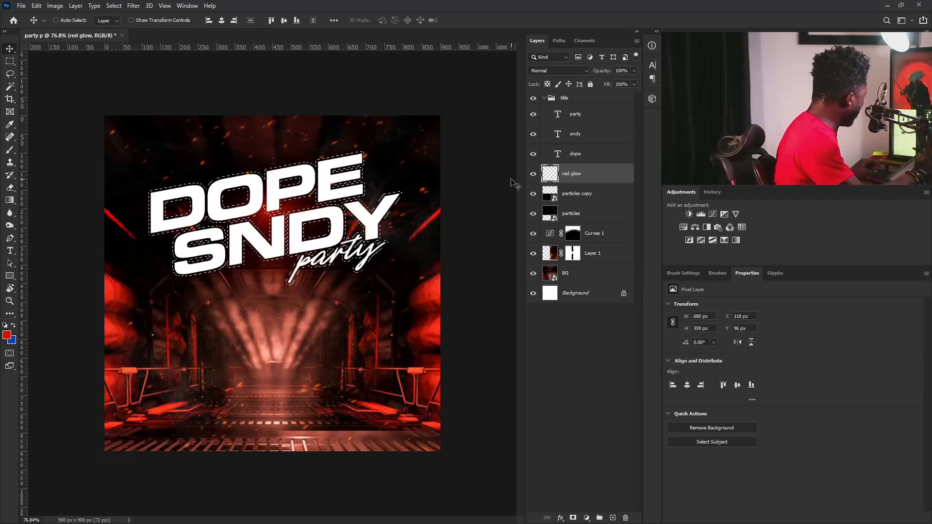
- Fill the expanded selection with the red foreground and deselect
key(alt+BackSpace)
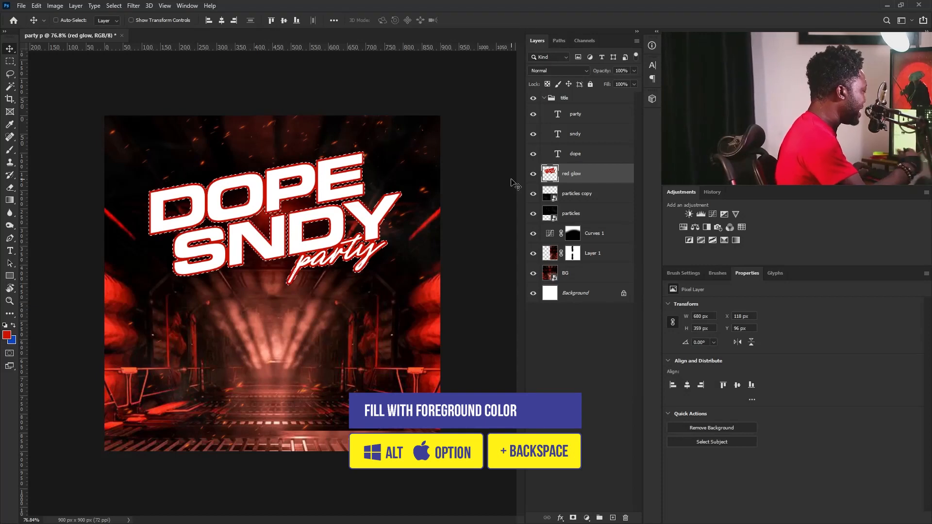
key(ctrl)
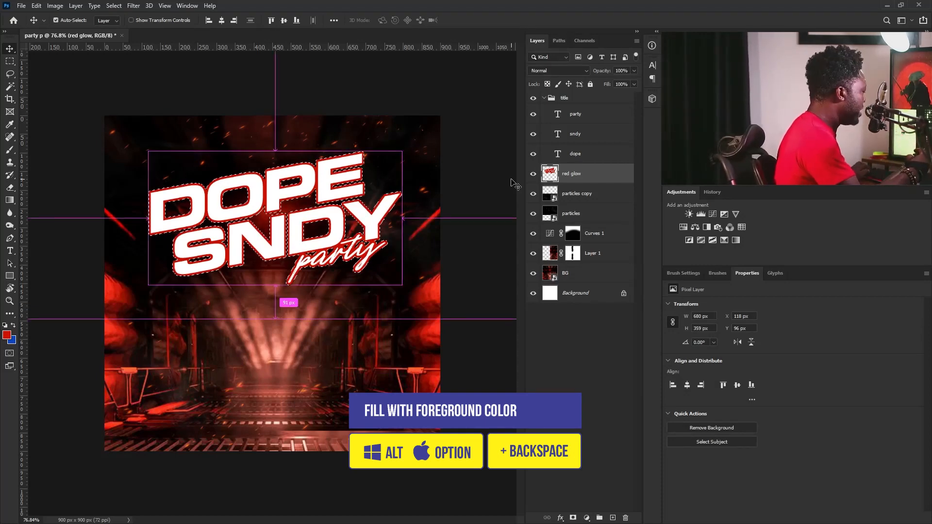
key(ctrl+d)
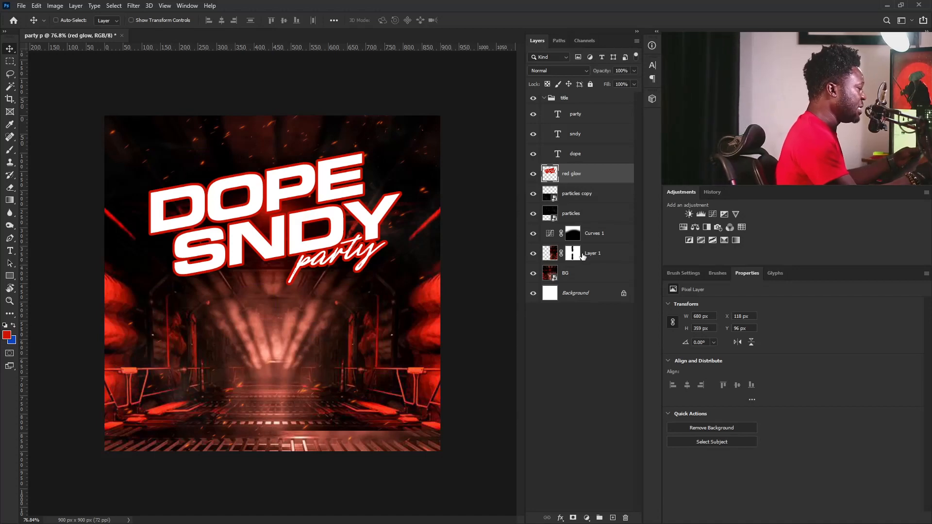
- Apply a Gaussian Blur of radius 27.7 px to the red outline
click(135, 7)
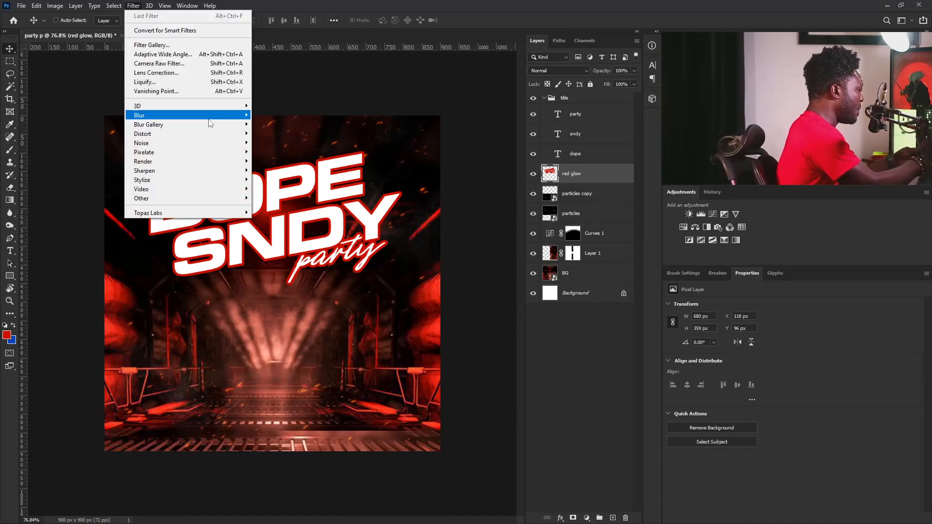
mouse_move(211, 117)
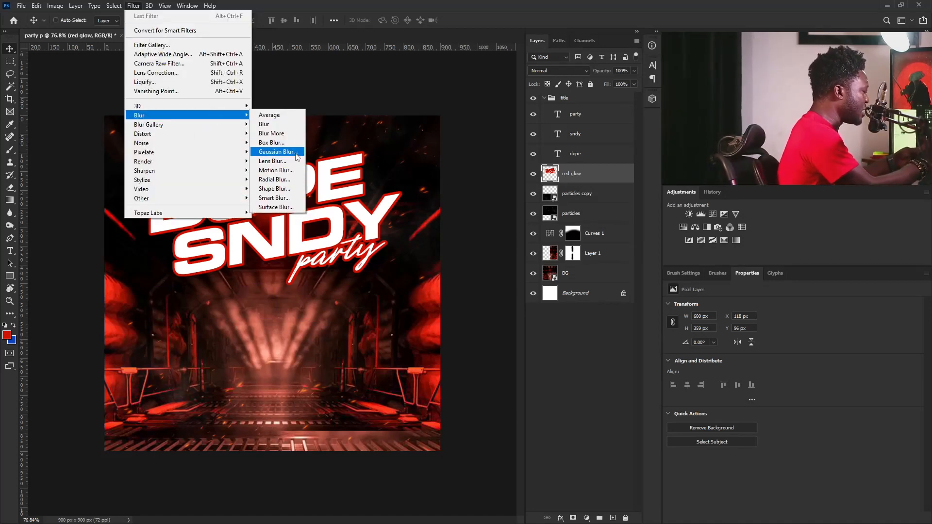
click(277, 152)
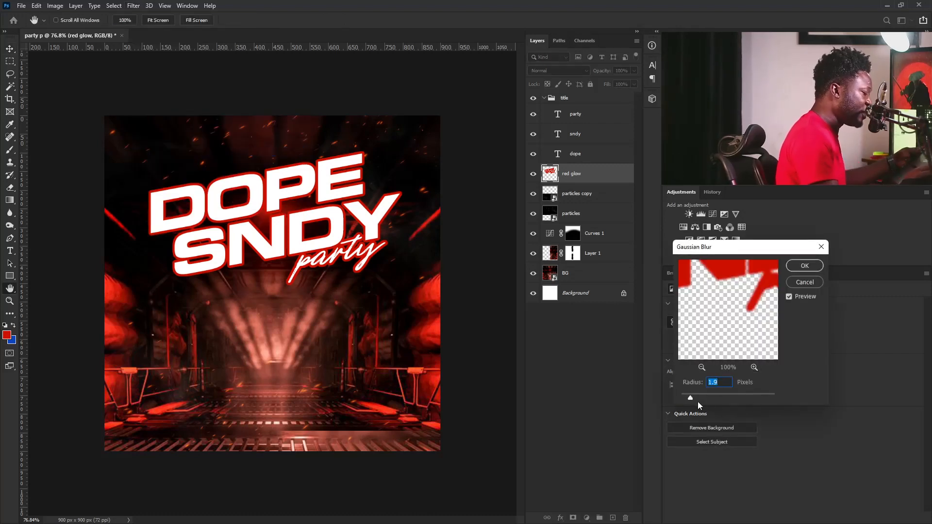
drag(701, 398, 727, 398)
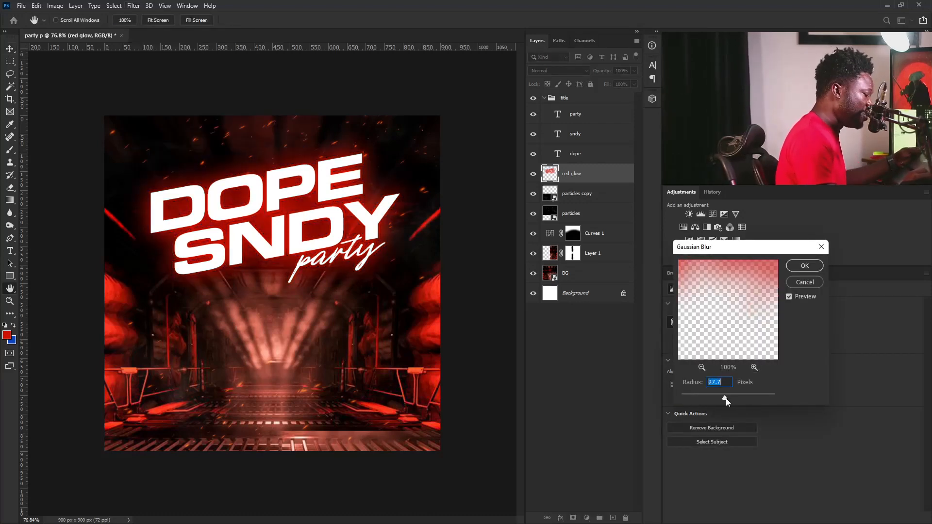
click(802, 266)
- Set the red glow layer's opacity to 37%
click(634, 71)
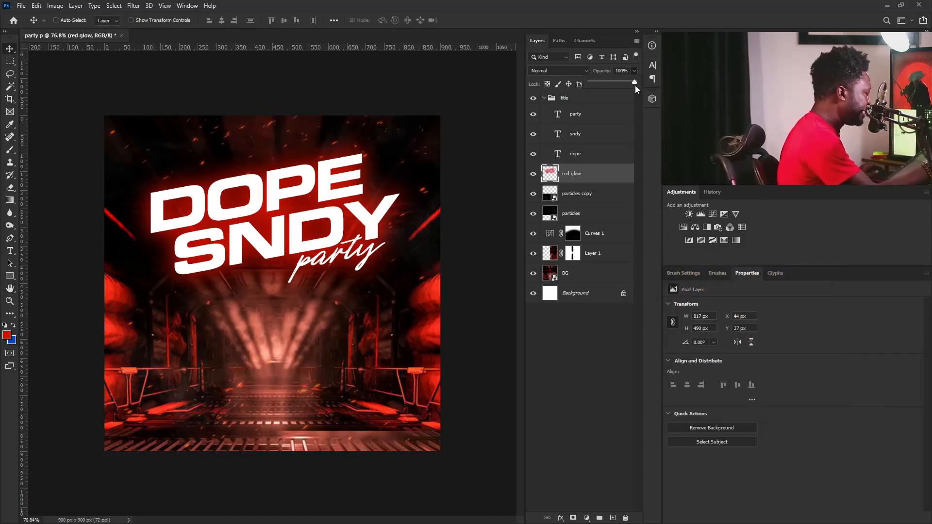
click(623, 71)
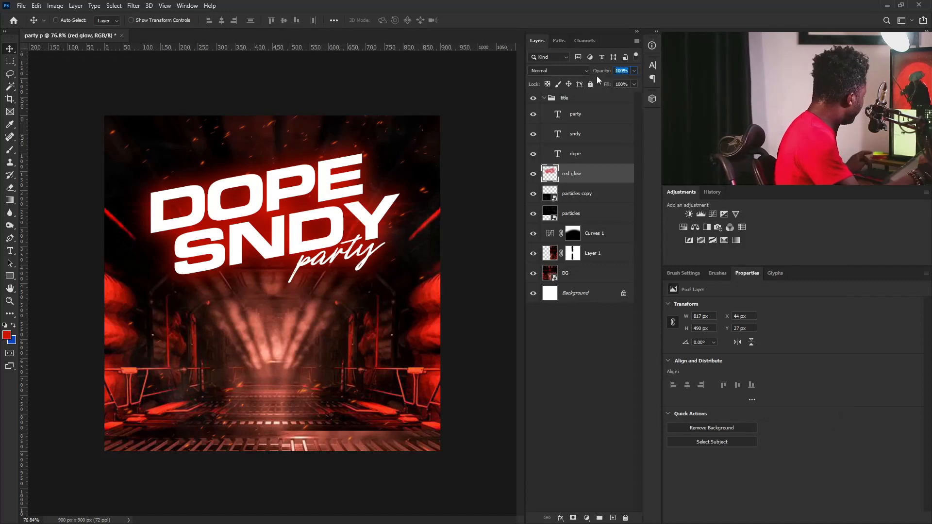
text(37)
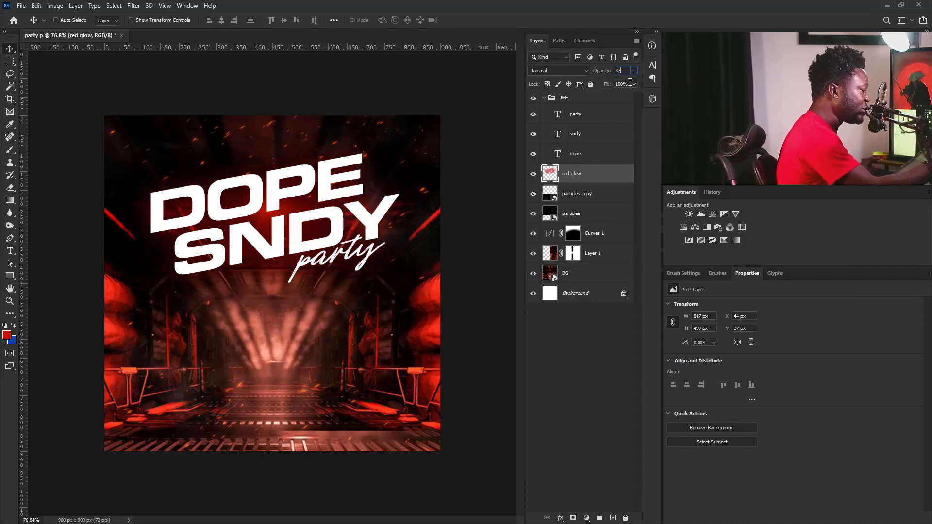
key(Return)
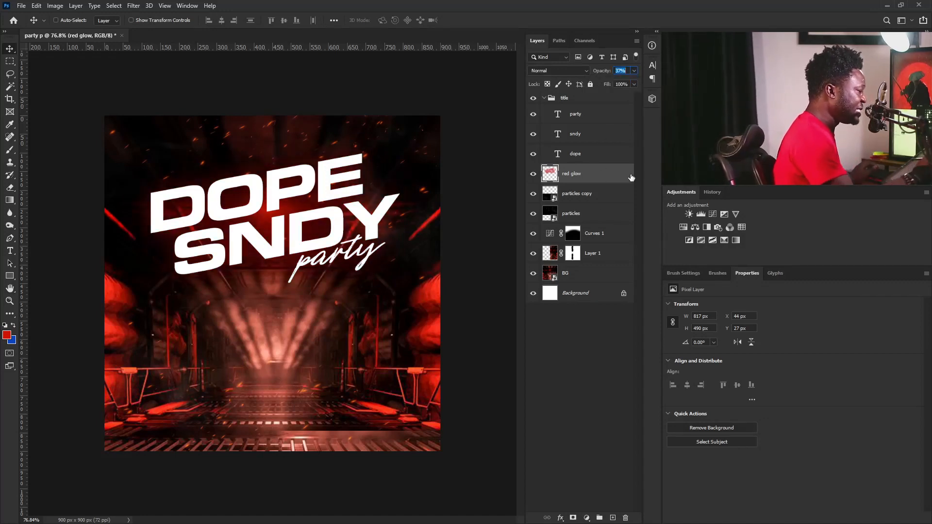
- Load all three title words as a selection and create a new layer named yellow
ctrl+click(557, 155)
ctrl+shift+click(557, 135)
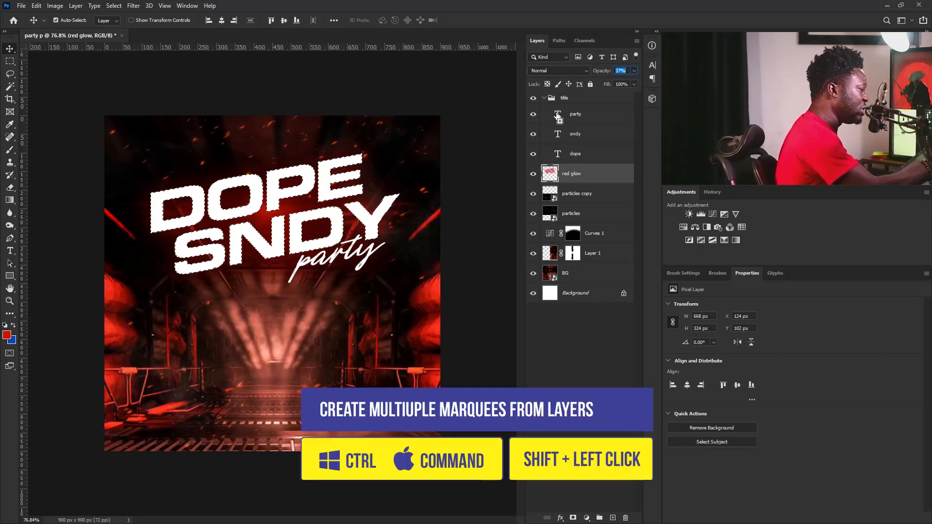
ctrl+shift+click(557, 114)
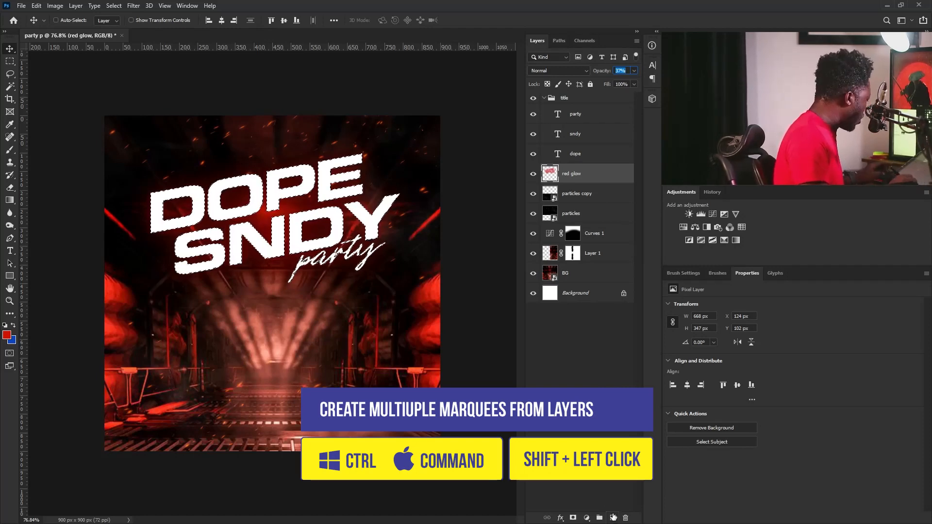
alt+click(614, 519)
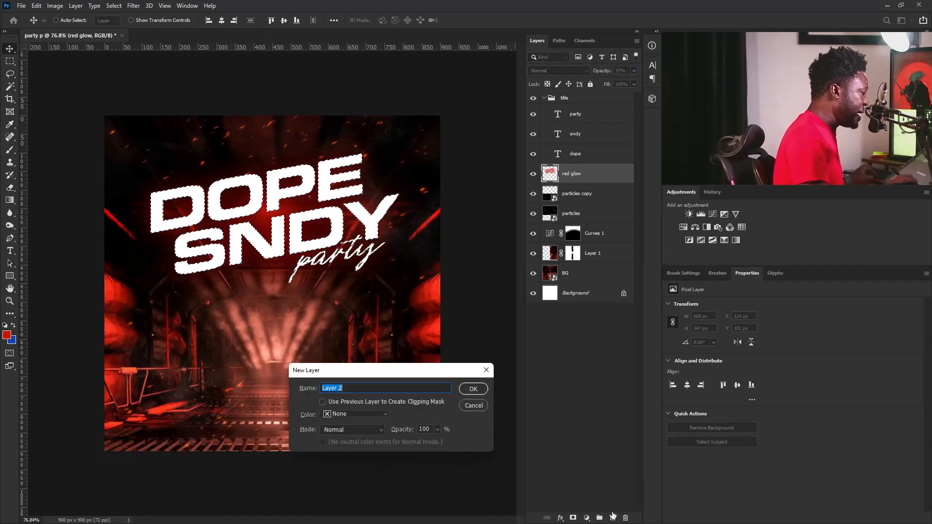
text(ye)
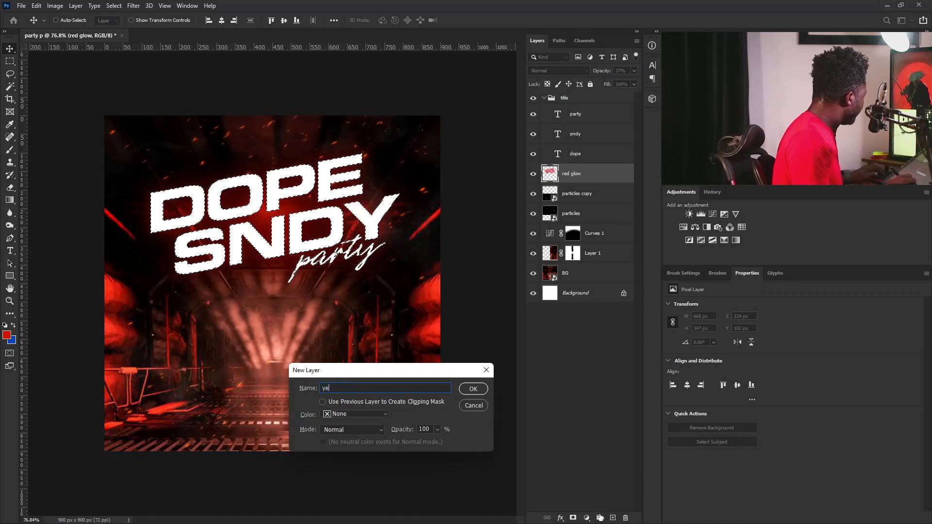
text(lloe)
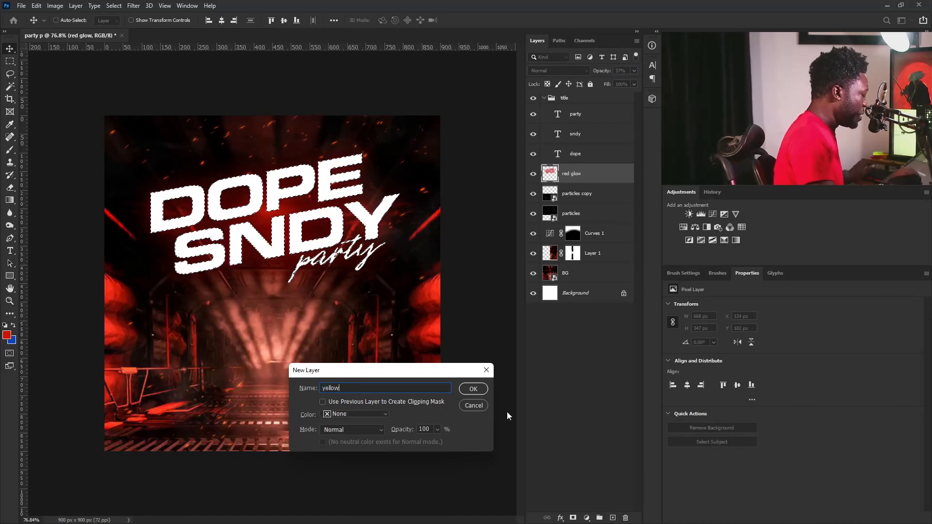
click(479, 388)
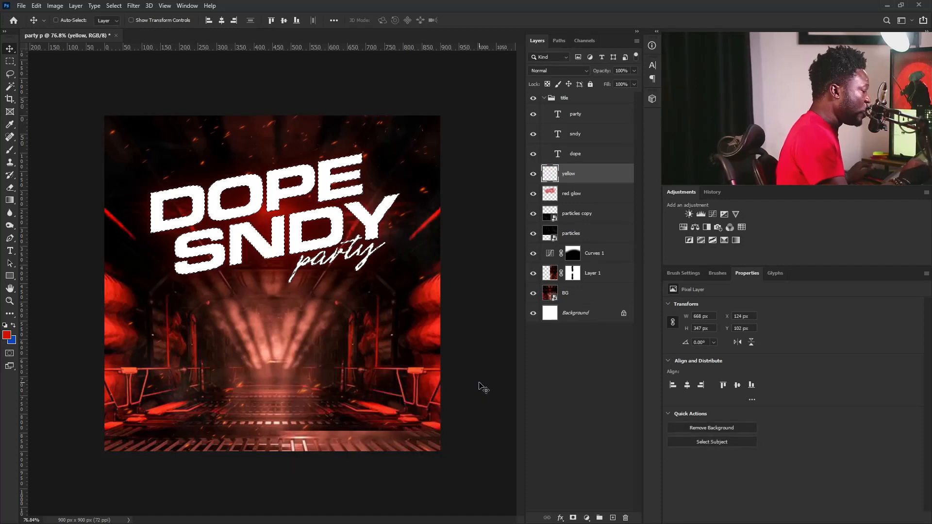
- Expand the title selection by 3 pixels
click(116, 8)
mouse_move(145, 142)
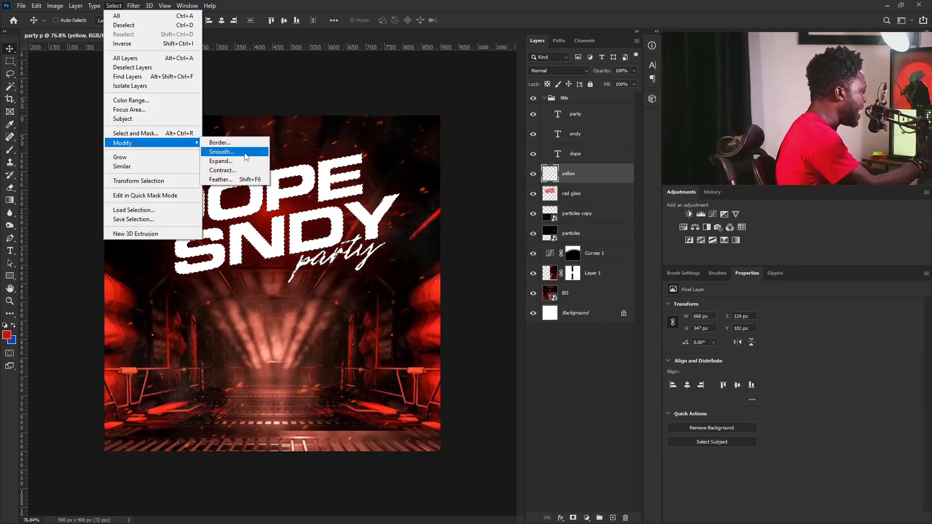
click(256, 162)
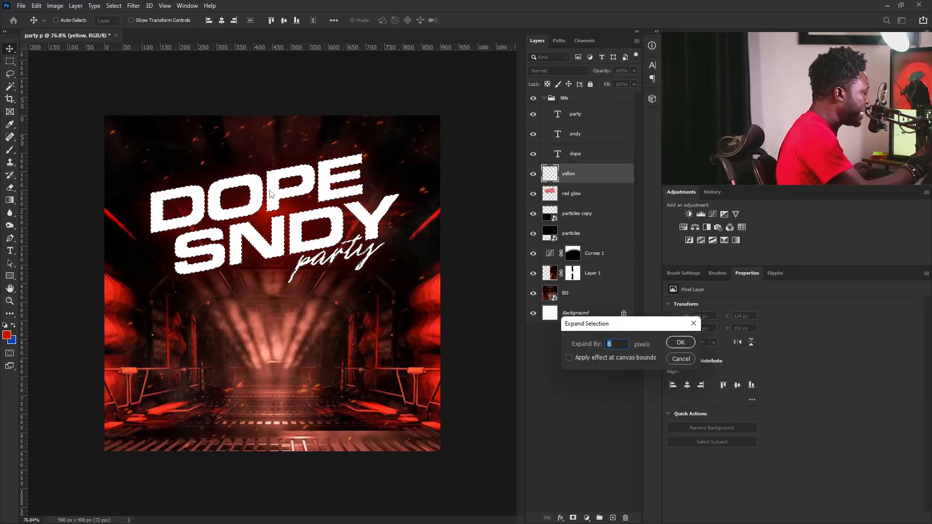
text(3)
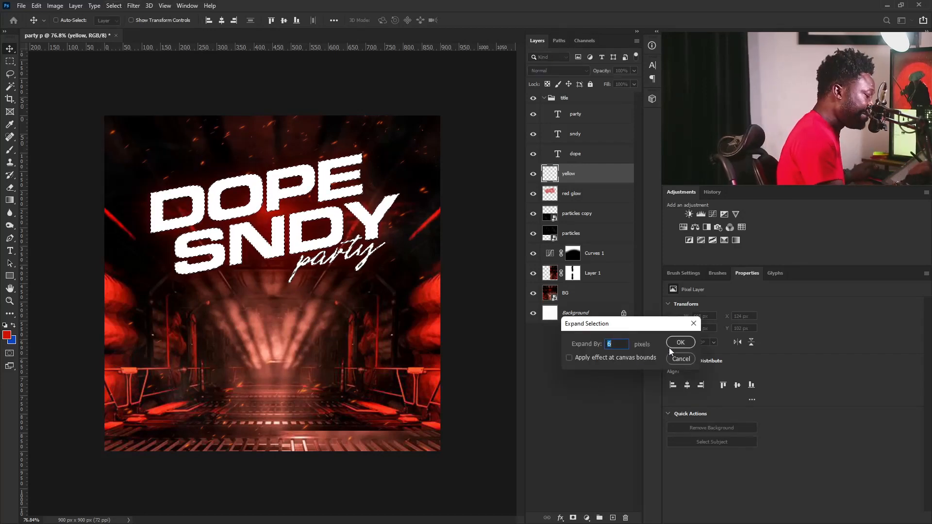
click(681, 342)
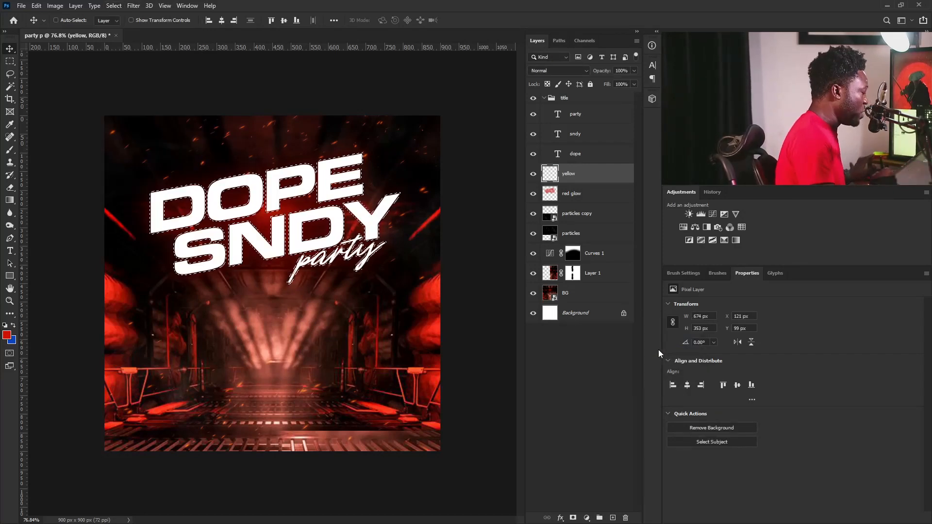
- Set the foreground colour to a bright, fully saturated orange-yellow
click(13, 325)
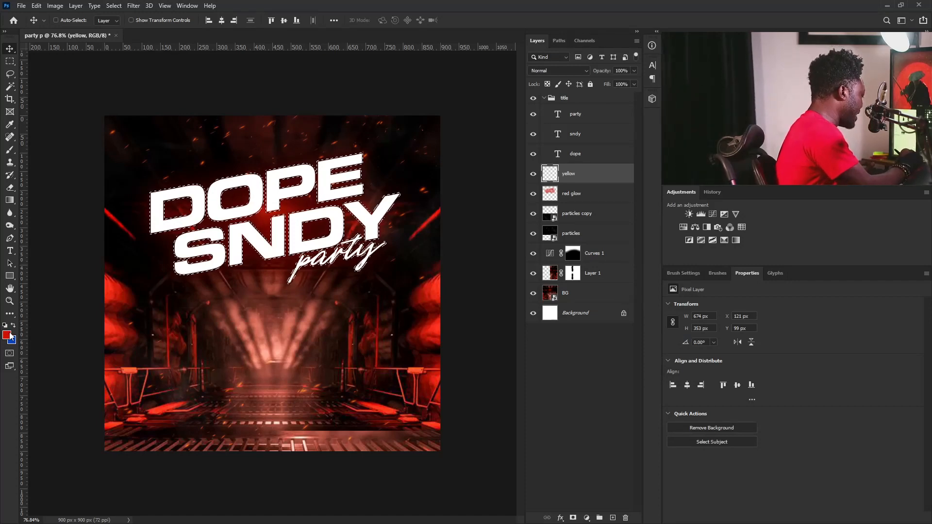
click(6, 335)
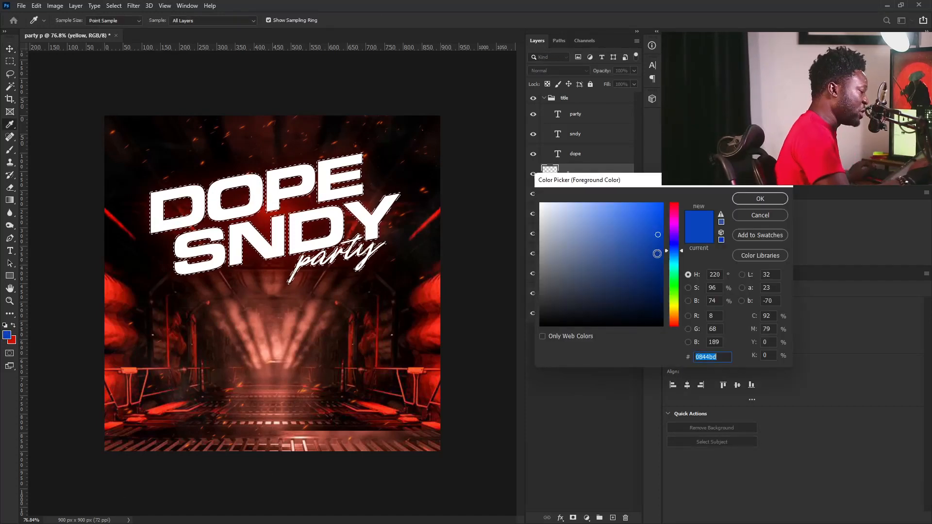
click(676, 309)
drag(676, 309, 675, 311)
drag(656, 213, 664, 201)
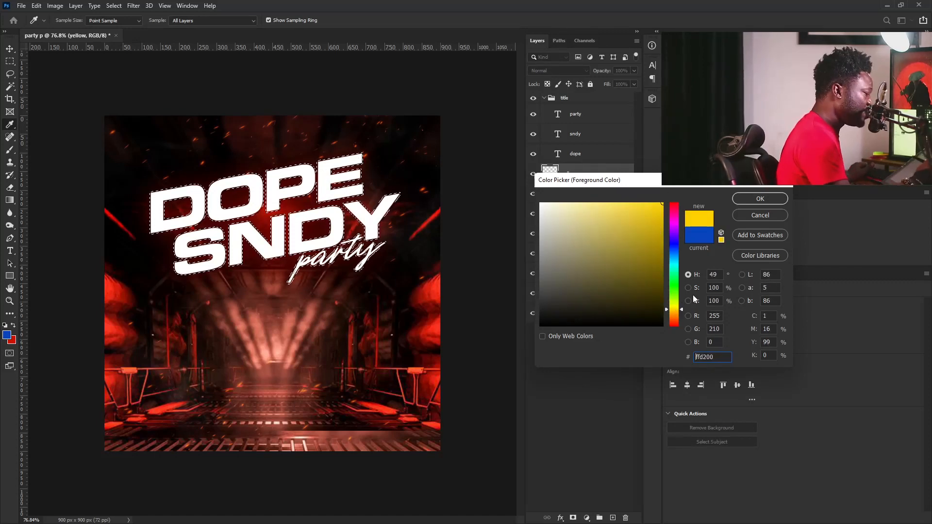
drag(681, 309, 682, 311)
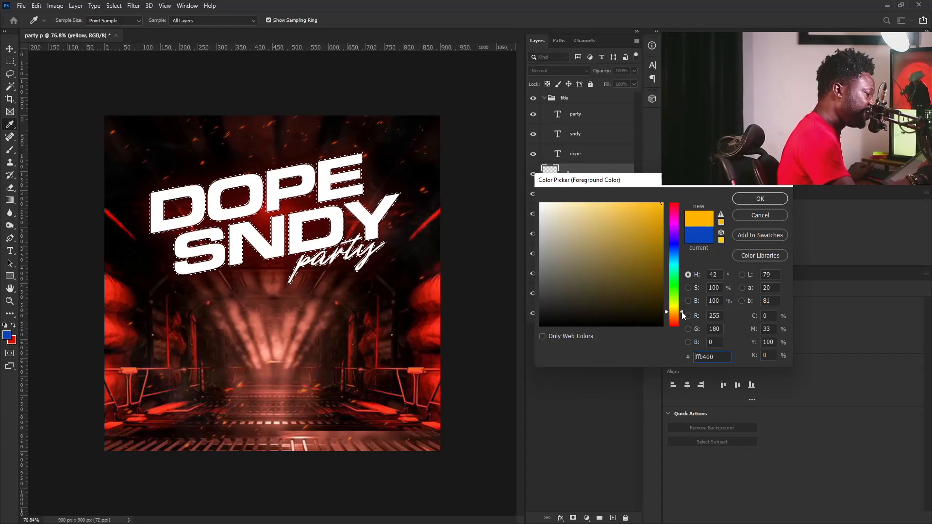
click(757, 200)
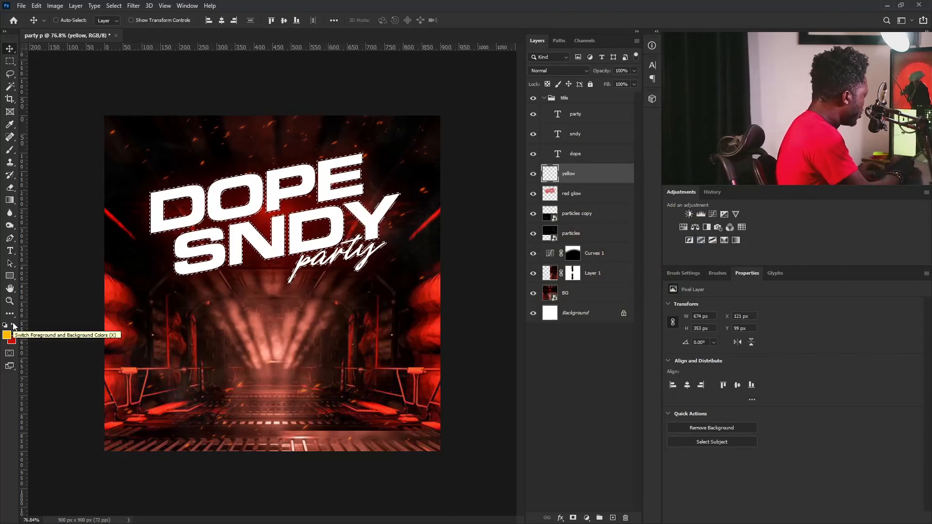
- Fill the title selection with orange-yellow, rename the layer 'yellow glow', and deselect
key(alt+BackSpace)
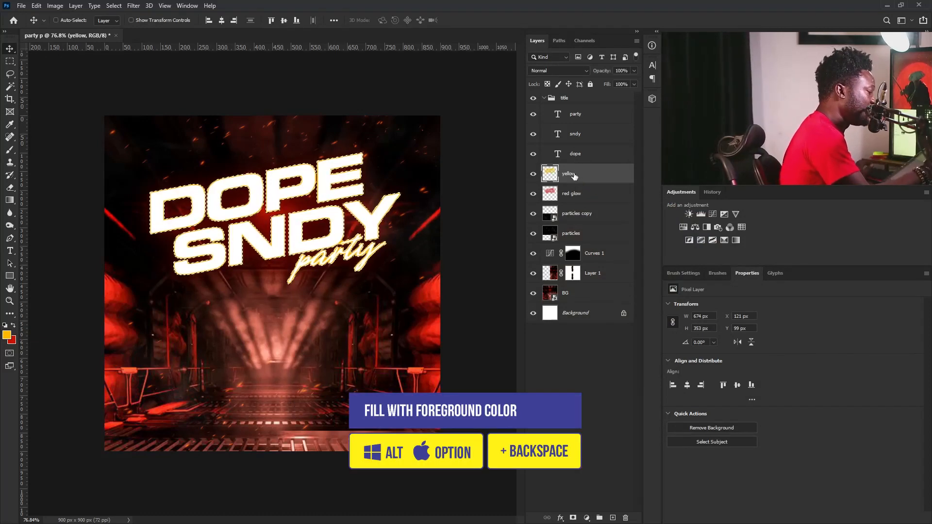
double_click(581, 175)
text(glow)
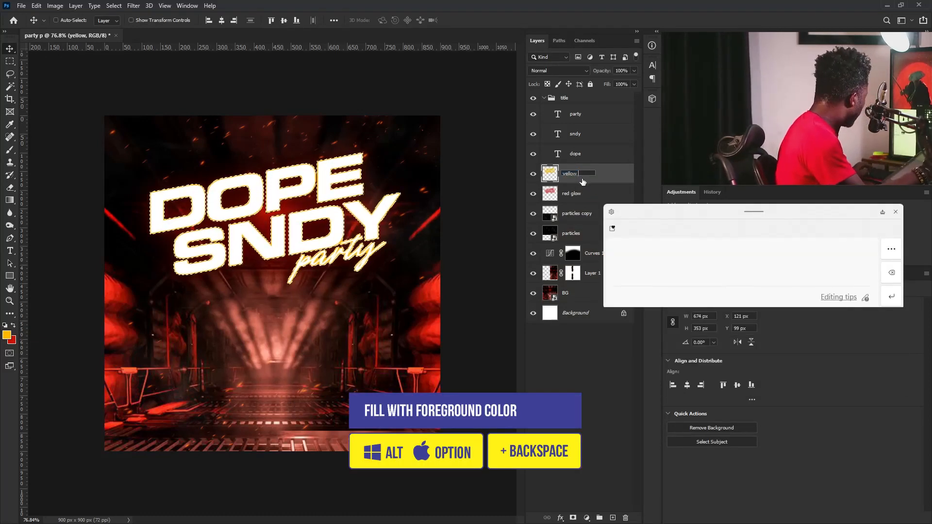
key(Return)
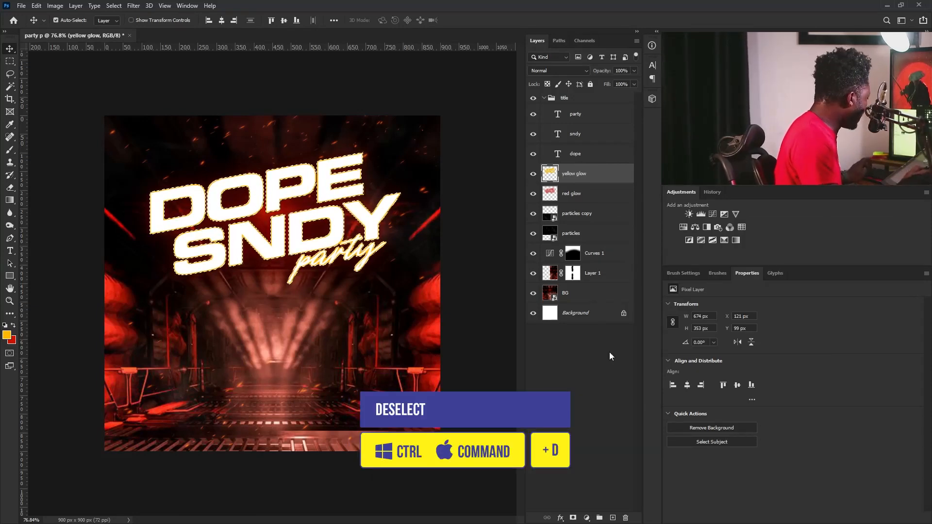
key(ctrl+d)
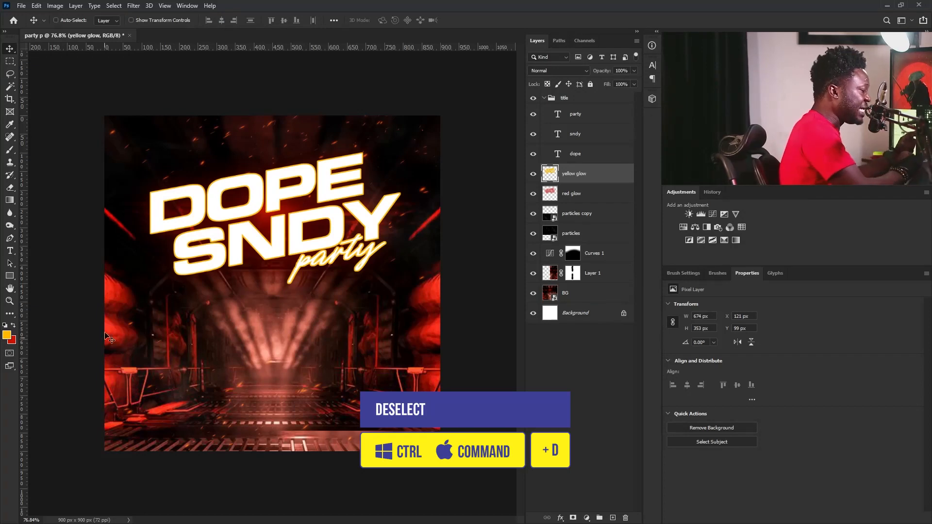
- Blur the yellow glow layer by about 5.8 px and enter 87 as its opacity
click(134, 6)
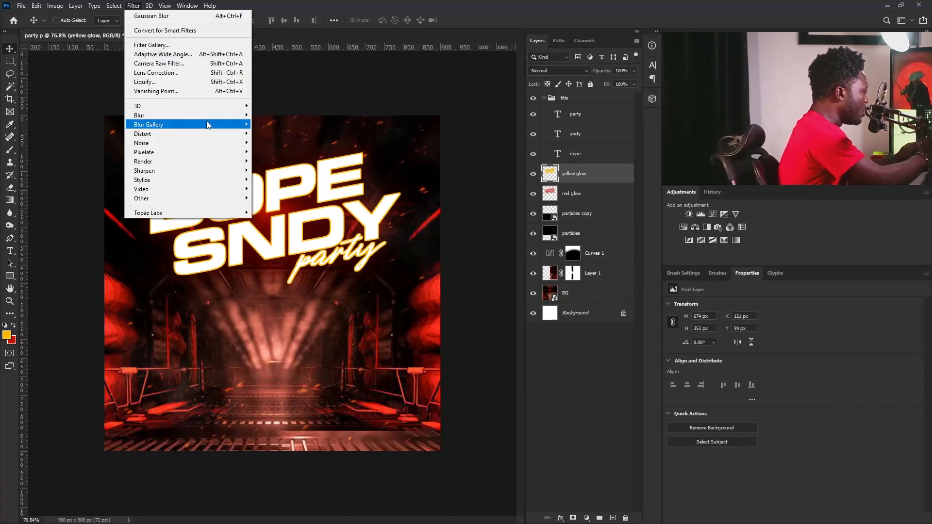
mouse_move(215, 119)
click(272, 152)
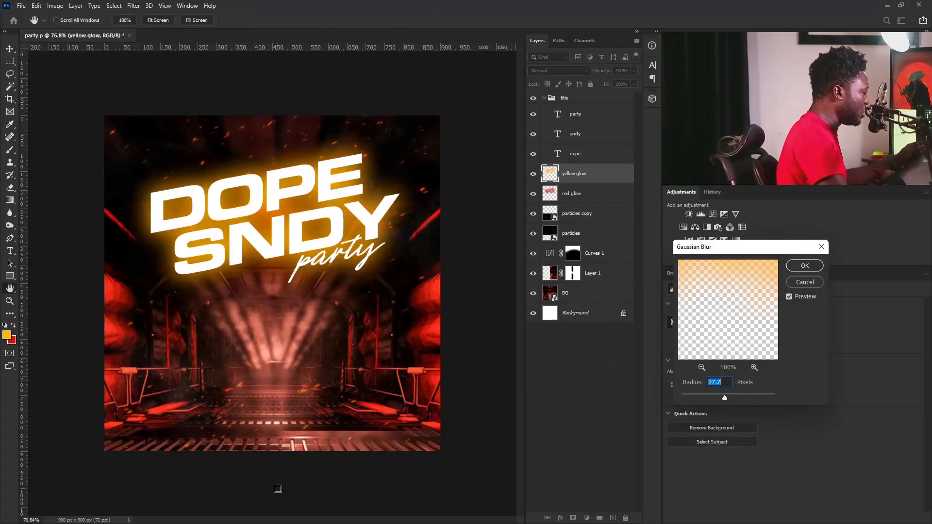
drag(725, 399, 708, 397)
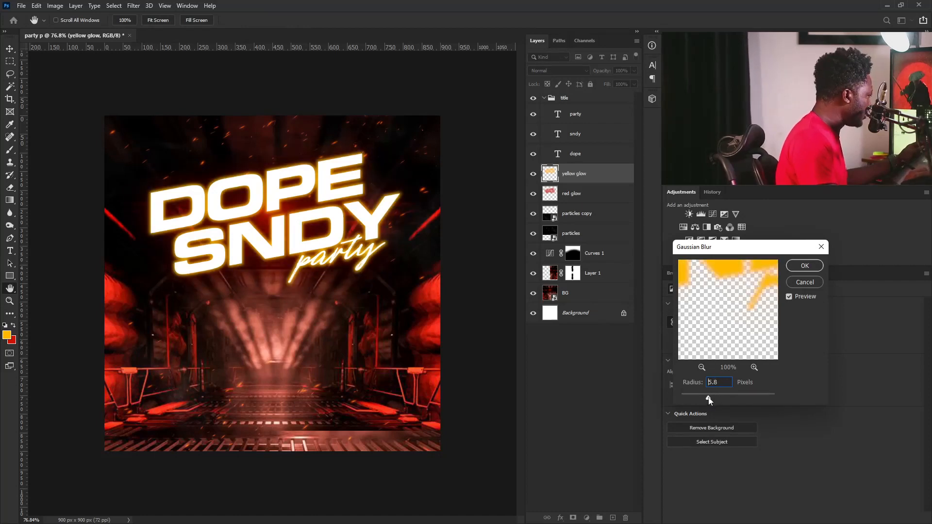
key(Return)
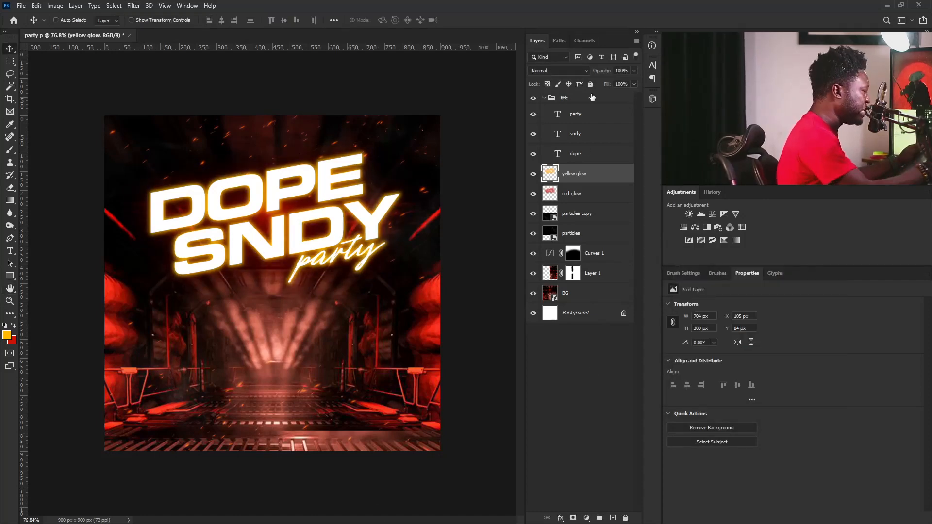
click(633, 72)
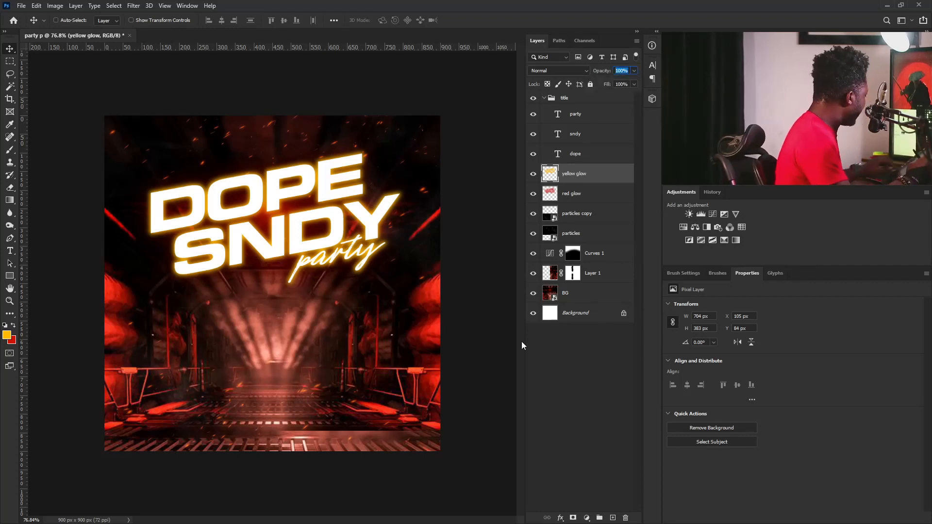
text(87)
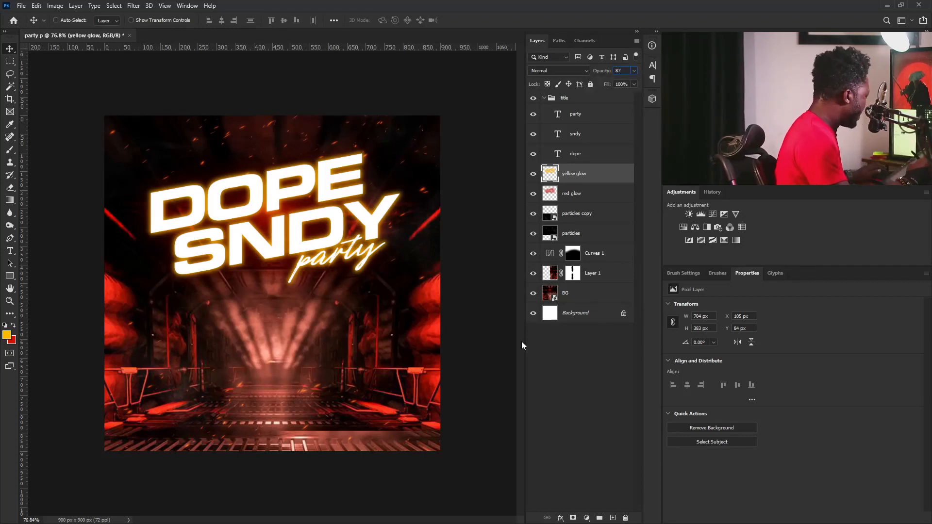
- Create an 'orange glow' layer filled orange-yellow in the red glow's outline, then deselect
ctrl+click(549, 195)
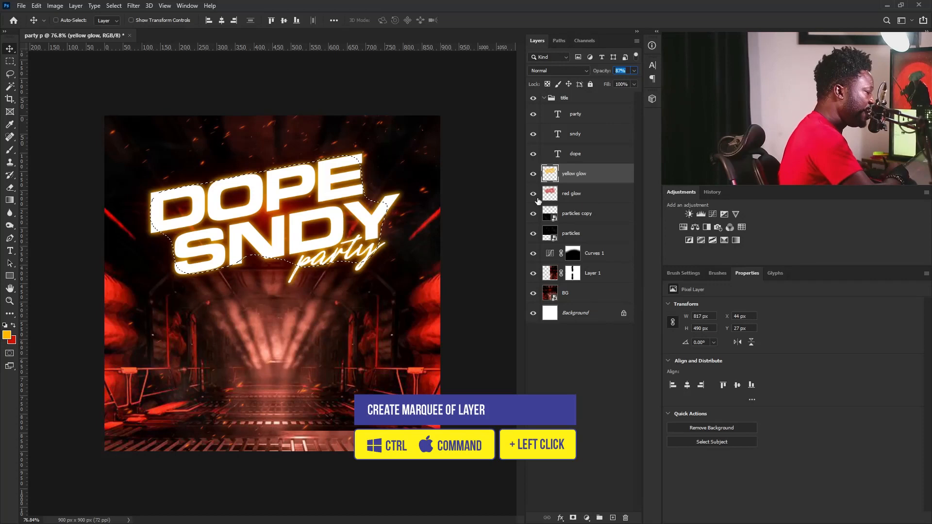
alt+click(613, 518)
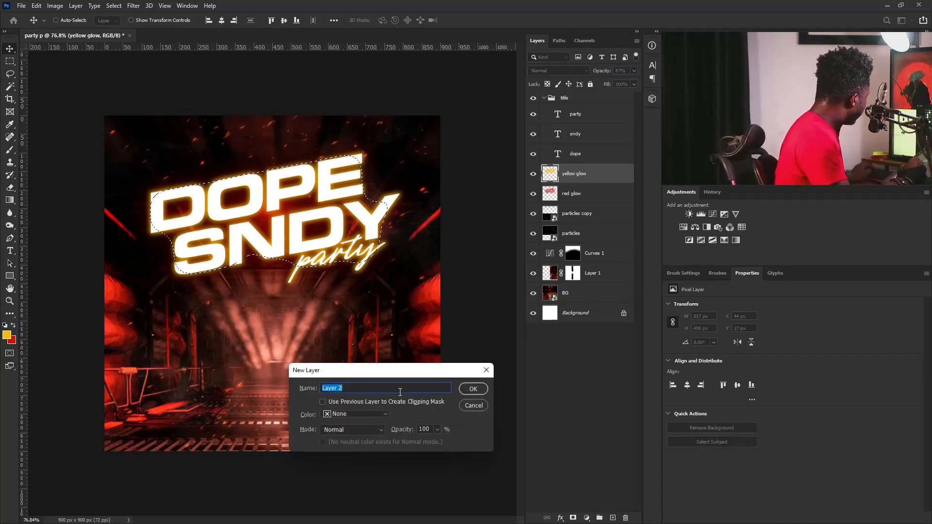
text(re)
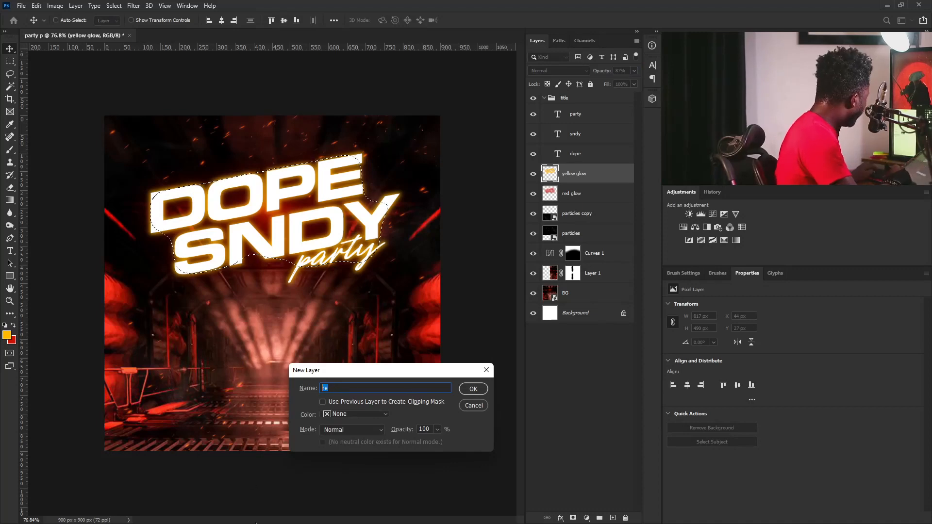
text(orange glow)
click(474, 389)
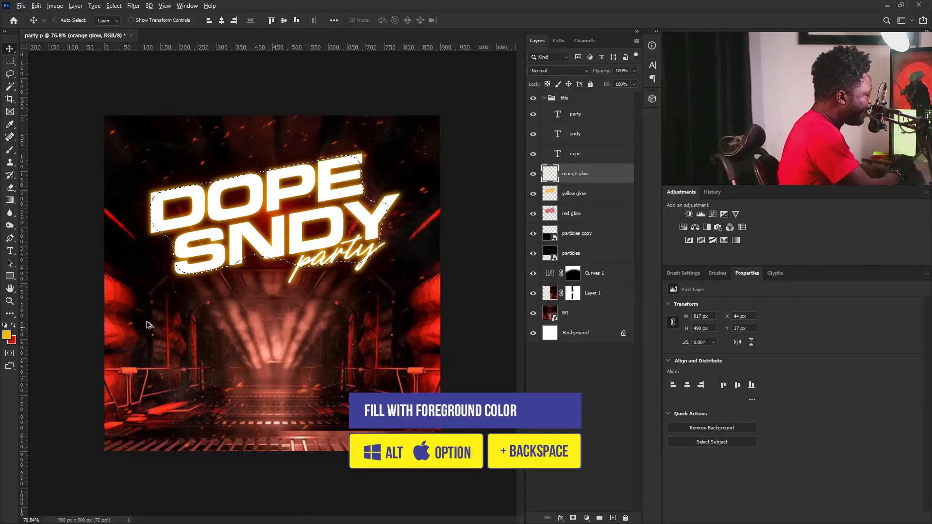
key(alt+BackSpace)
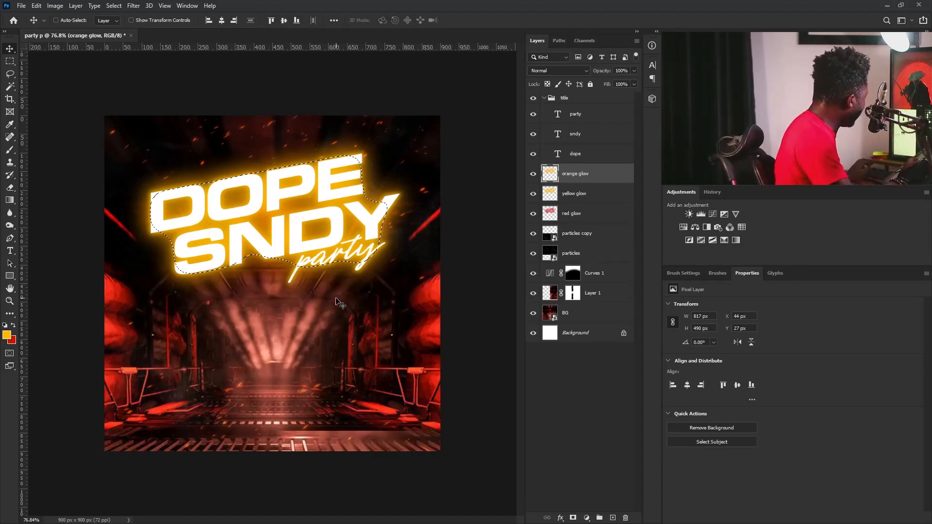
key(ctrl)
key(ctrl+d)
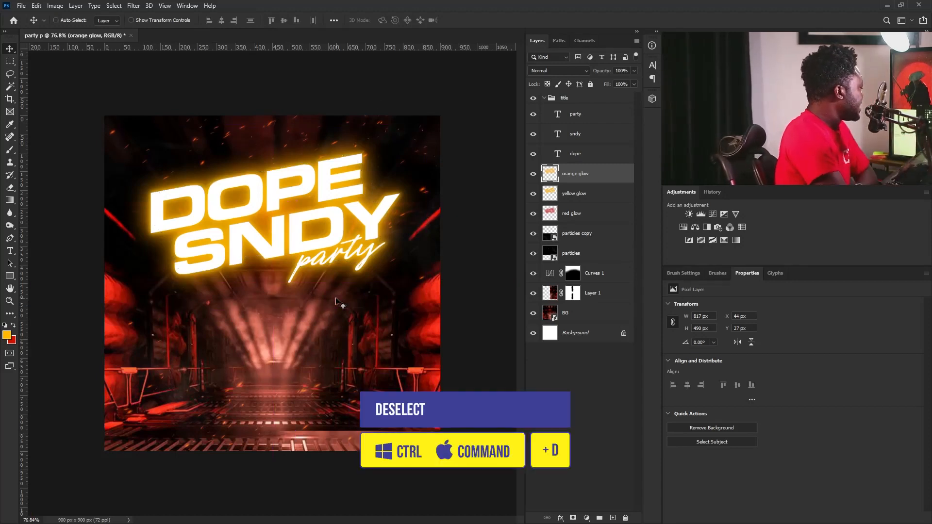
- Set the orange glow layer style to Color Dodge blending with Transparency Shapes Layer unchecked
double_click(626, 179)
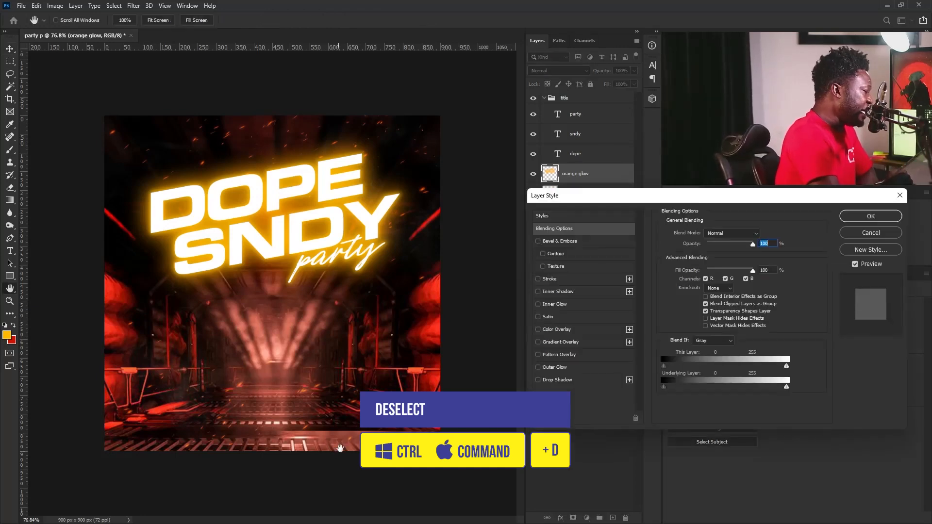
drag(722, 205, 639, 281)
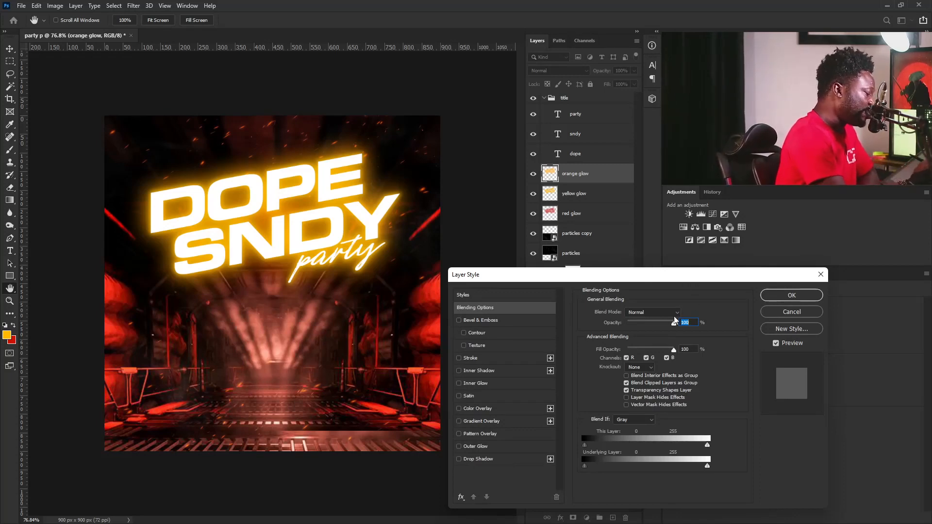
click(655, 311)
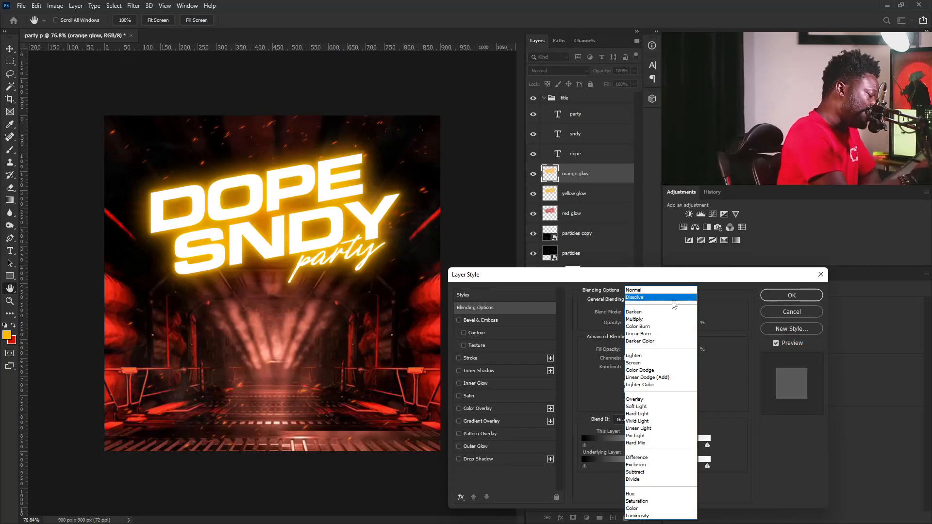
click(656, 371)
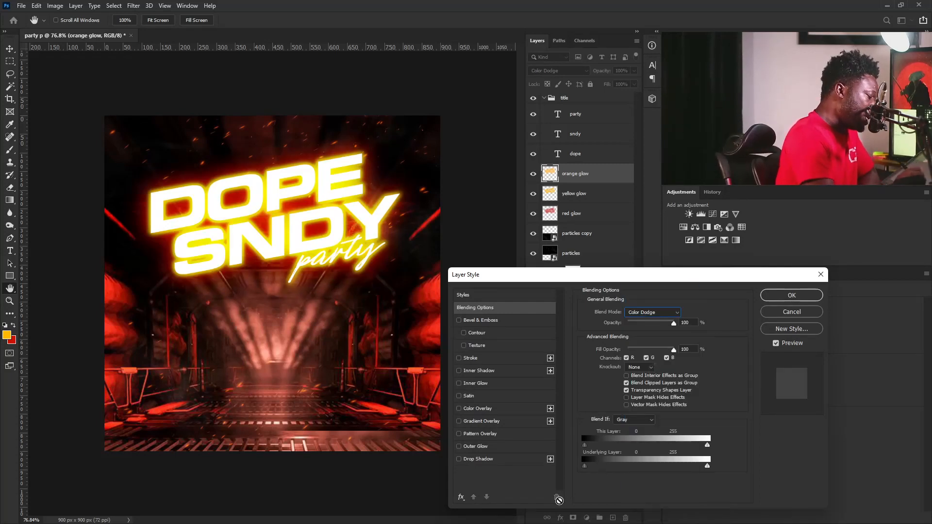
click(626, 391)
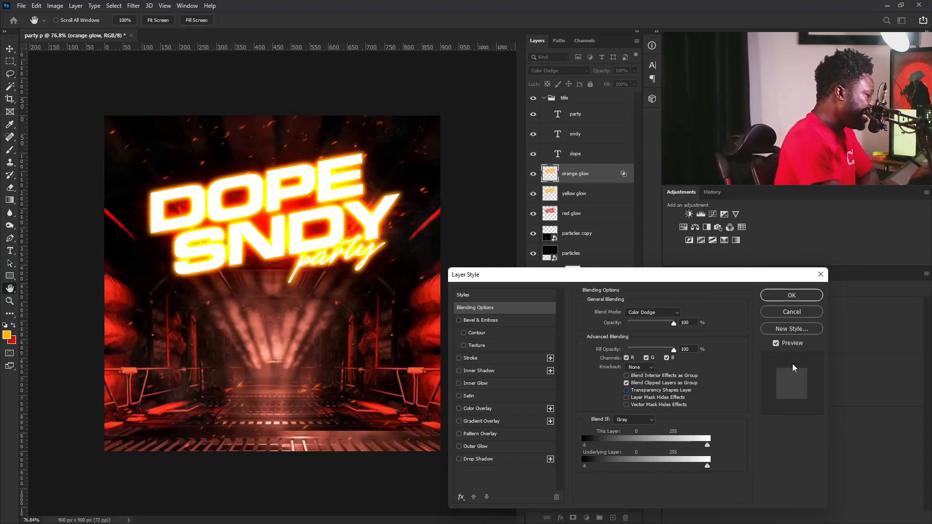
click(792, 296)
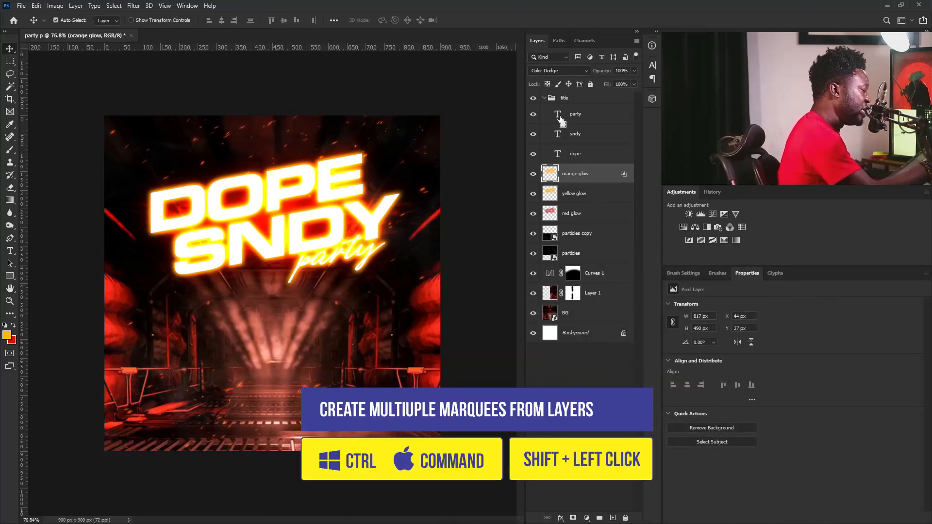
- Load the DOPE, SNDY and party letters as a selection and create a 'white glow' layer
ctrl+click(559, 154)
ctrl+shift+click(558, 137)
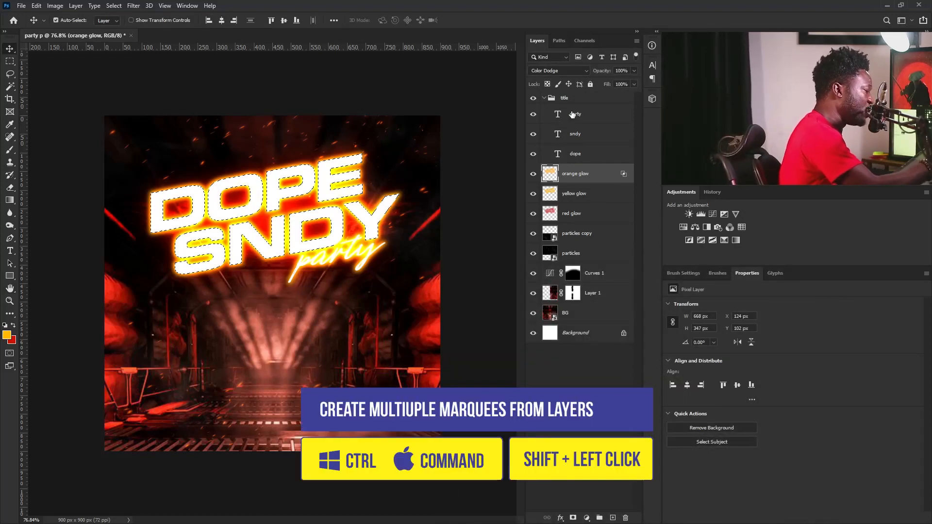
ctrl+shift+click(559, 116)
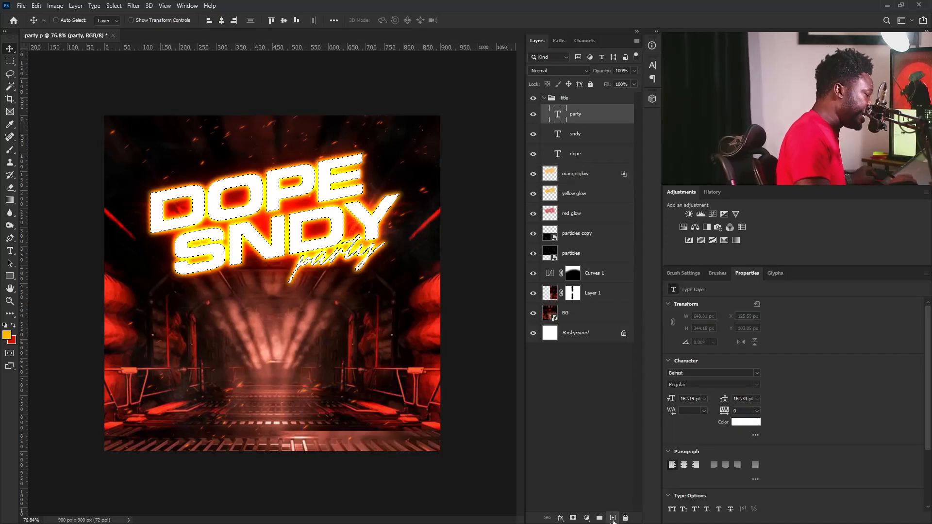
alt+click(614, 517)
text(wh)
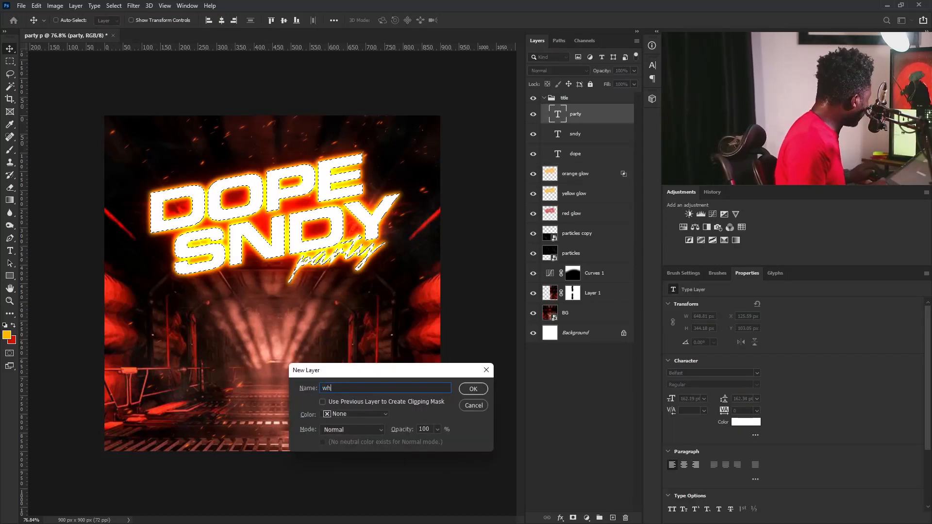
text(ite glow)
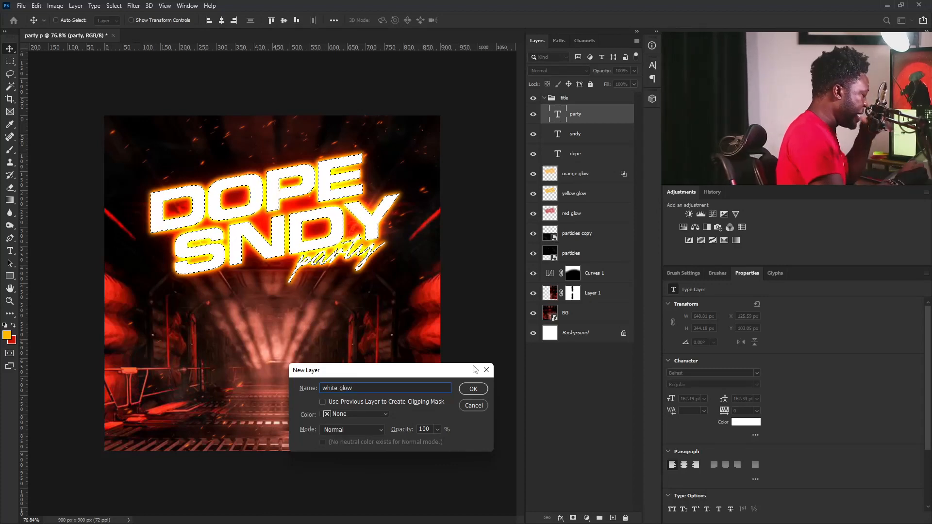
click(474, 388)
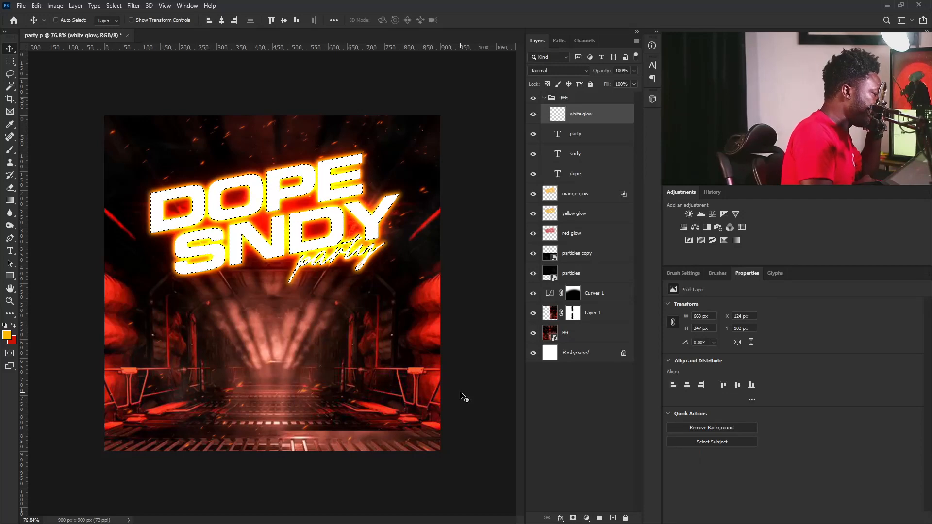
- Set the foreground colour to white ffffff and clear the title selection
click(7, 335)
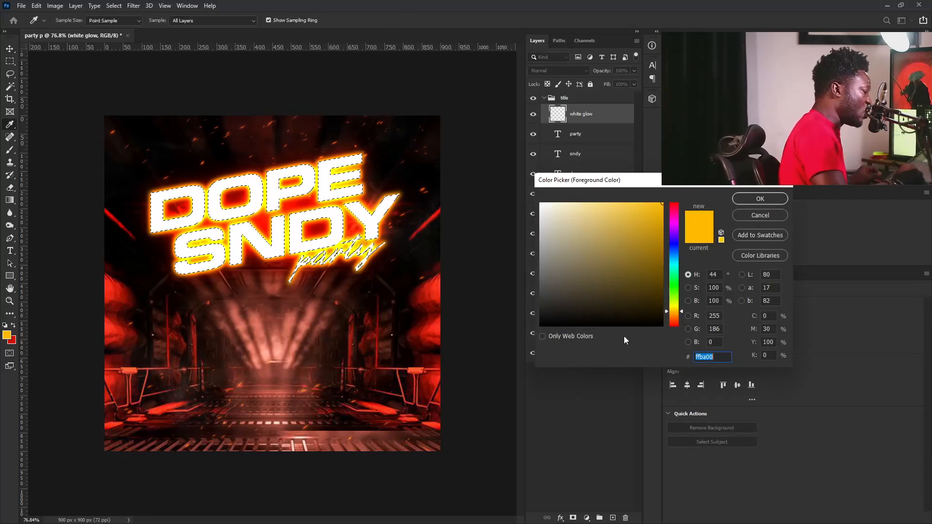
text(ffffff)
click(745, 196)
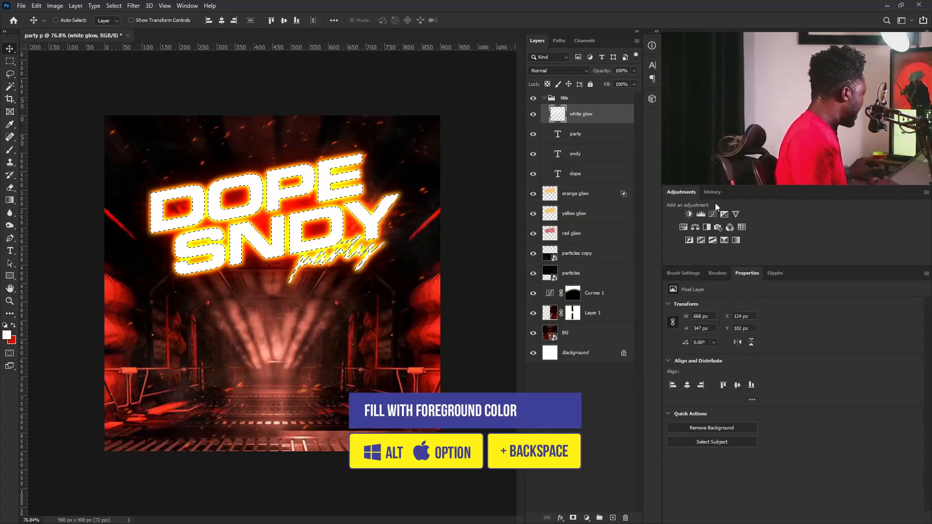
key(ctrl+d)
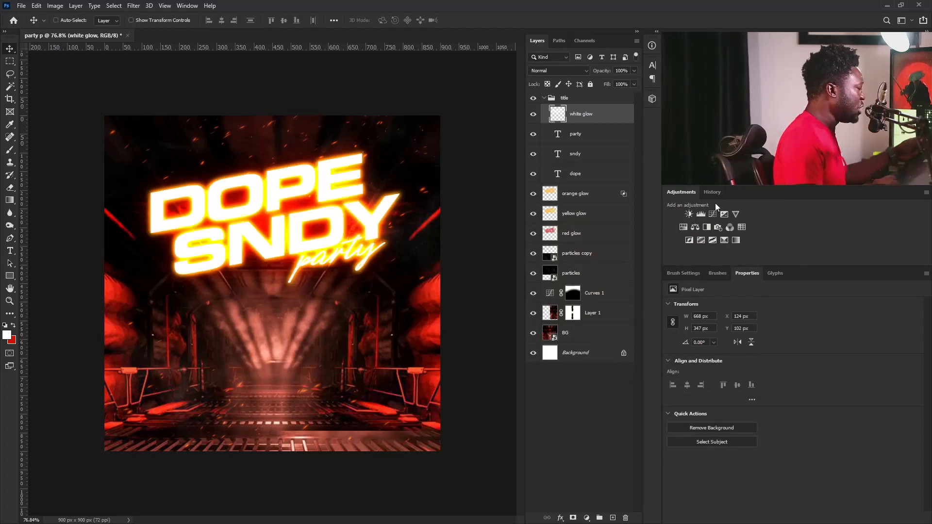
click(133, 5)
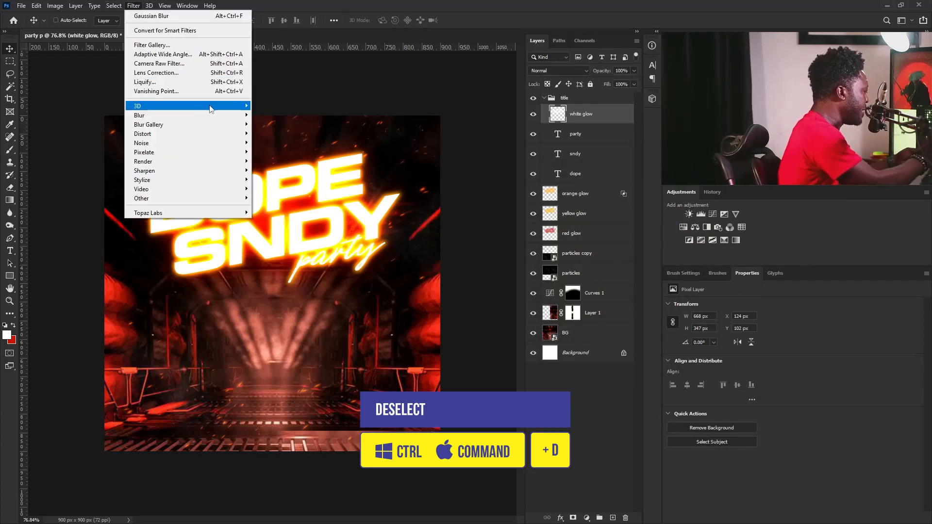
- Blur the white glow by 6 pixels and lower its opacity
click(294, 152)
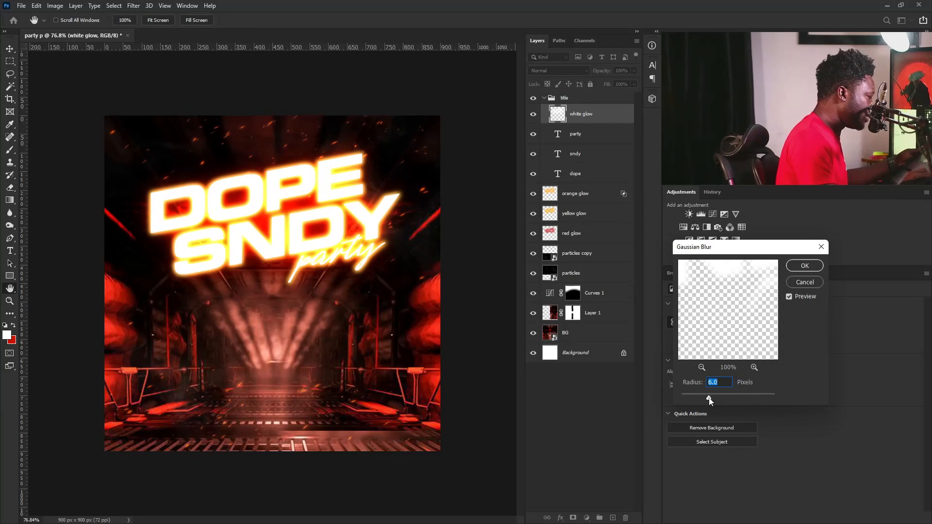
click(800, 268)
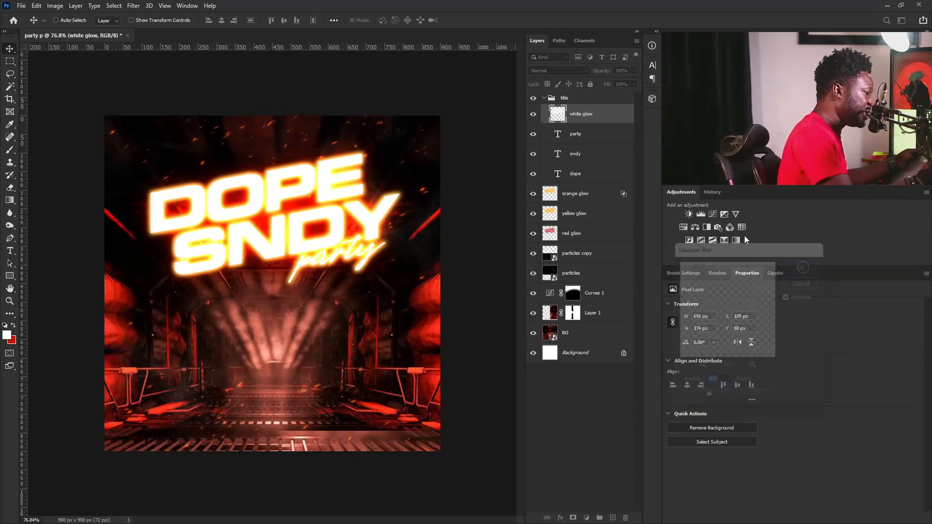
drag(635, 83, 603, 86)
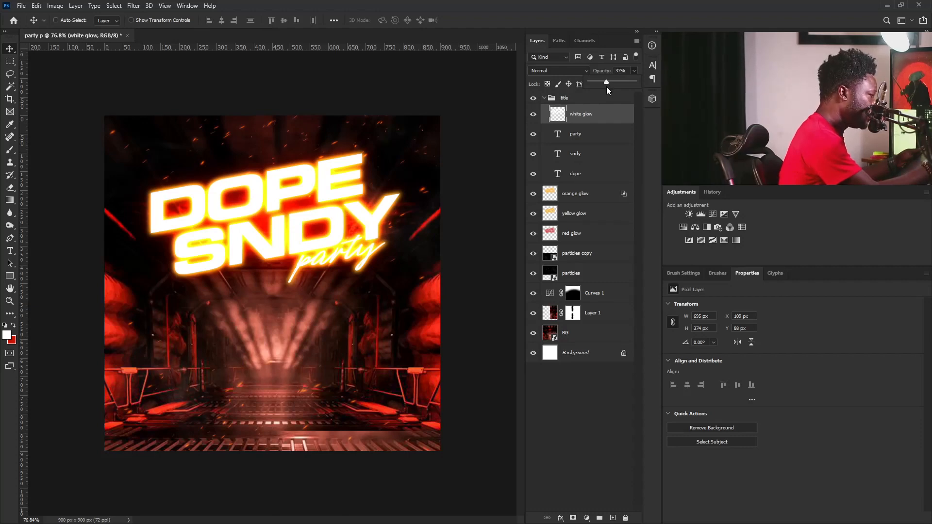
- Lower the yellow glow opacity to 66% and the red glow opacity to 36%
click(574, 214)
click(574, 215)
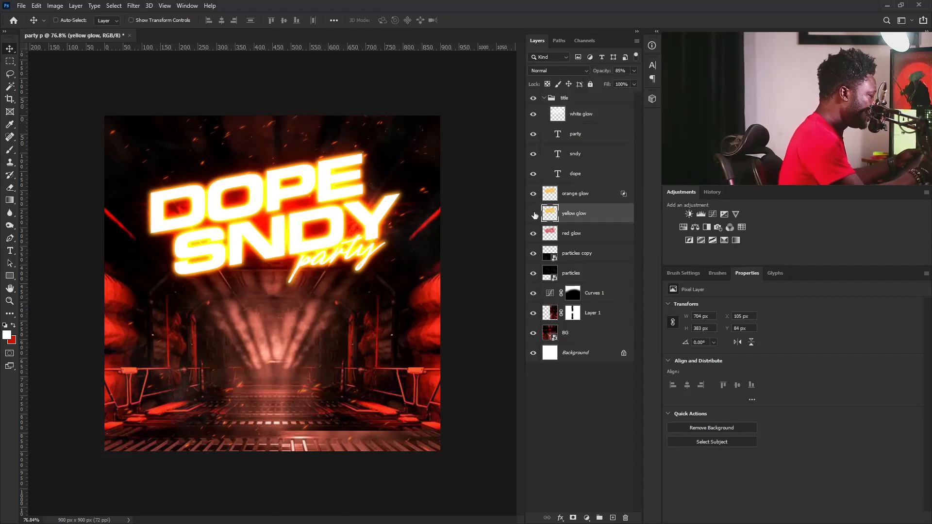
click(533, 214)
click(534, 214)
click(634, 71)
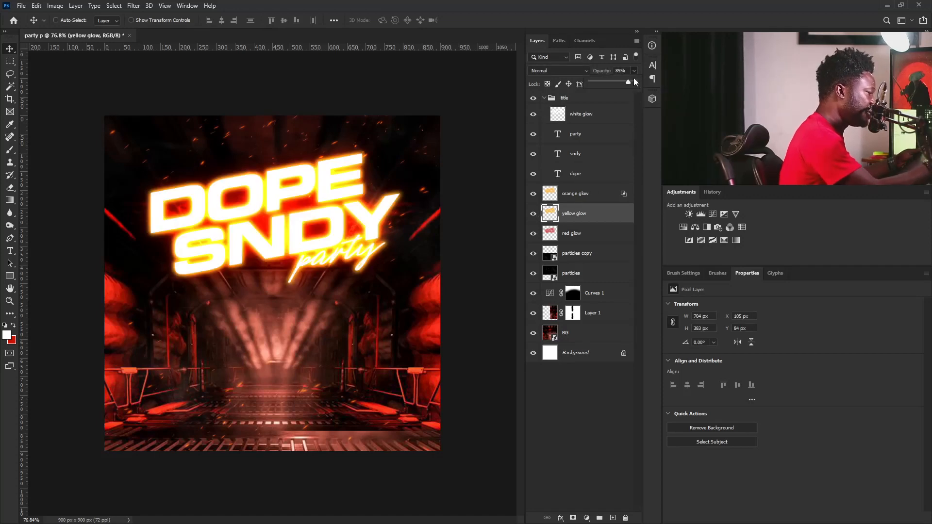
drag(631, 81, 620, 87)
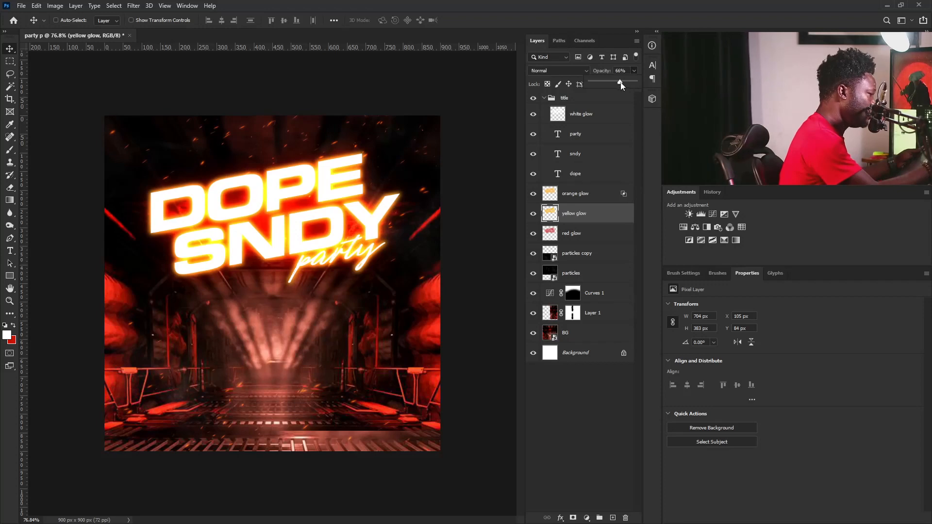
key(alt+bracketleft)
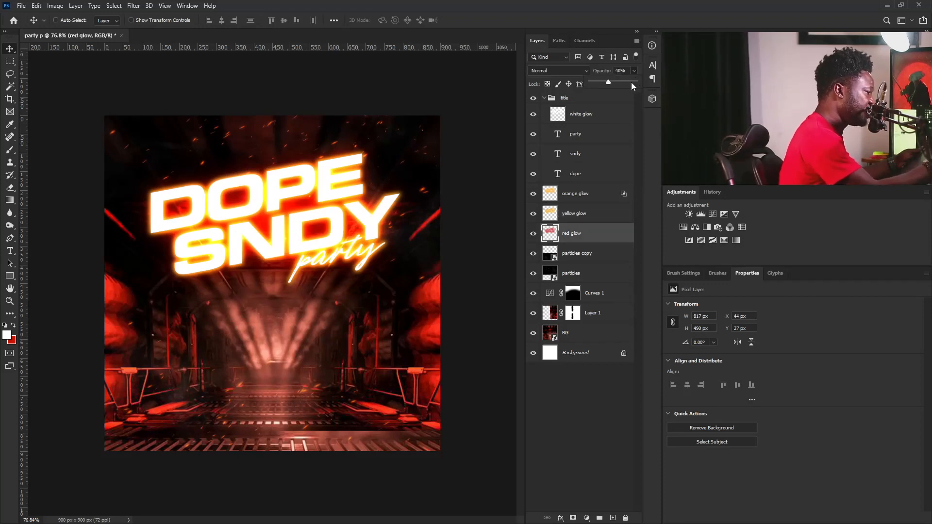
drag(609, 86, 606, 86)
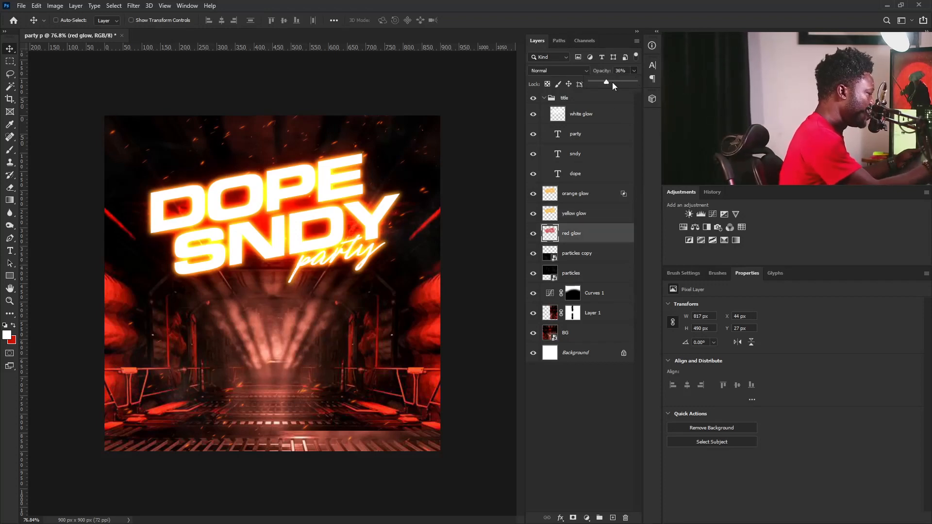
click(588, 244)
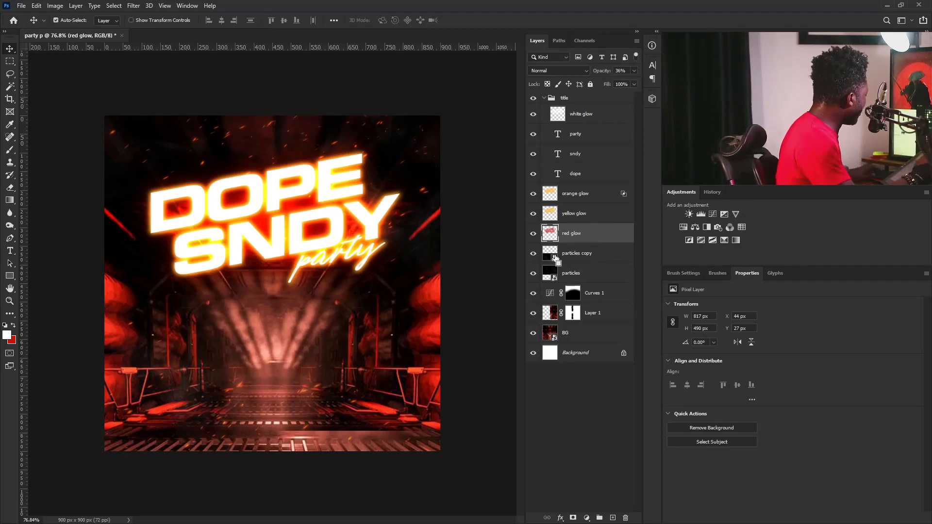
- Reduce the red glow layer's saturation to about -56 with Hue/Saturation
key(ctrl+u)
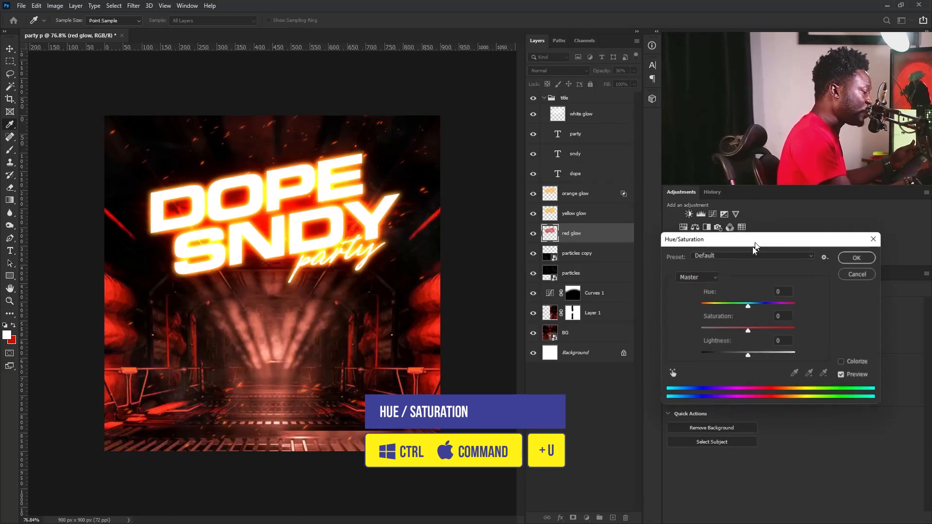
drag(766, 245, 671, 331)
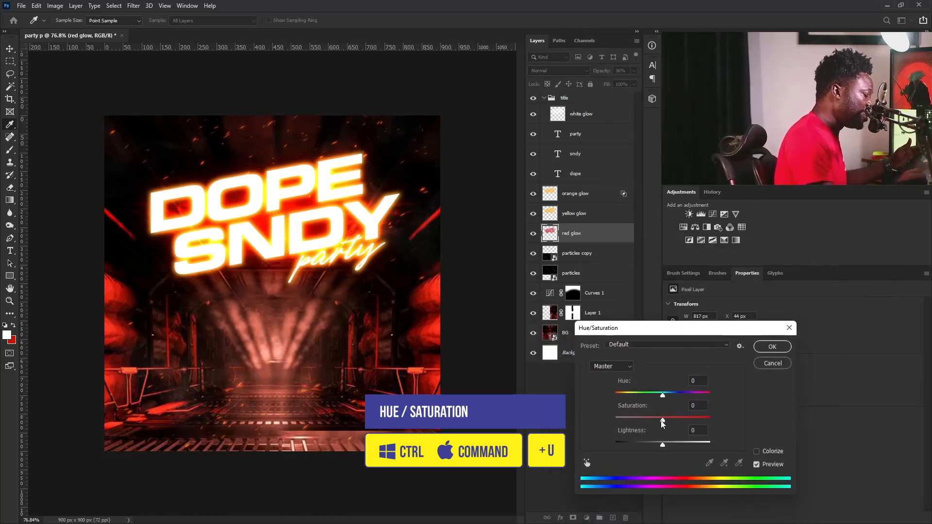
drag(663, 423, 637, 422)
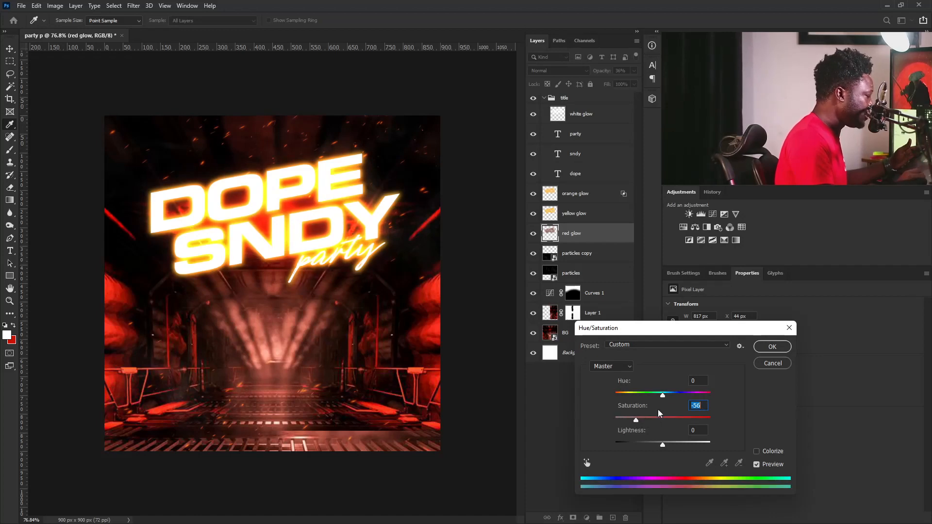
click(767, 346)
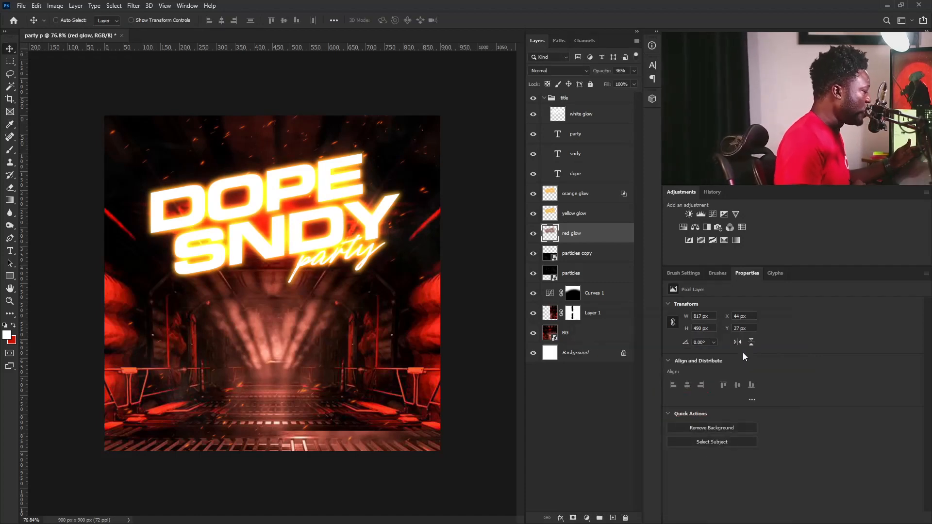
- Dim the yellow glow to 58% opacity and compare the title with orange glow toggled
click(576, 213)
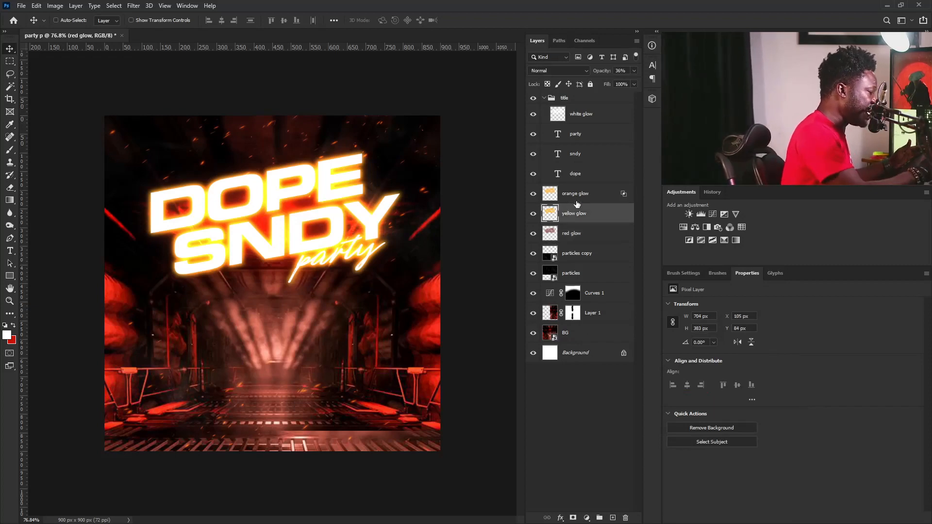
click(634, 70)
drag(614, 83, 617, 83)
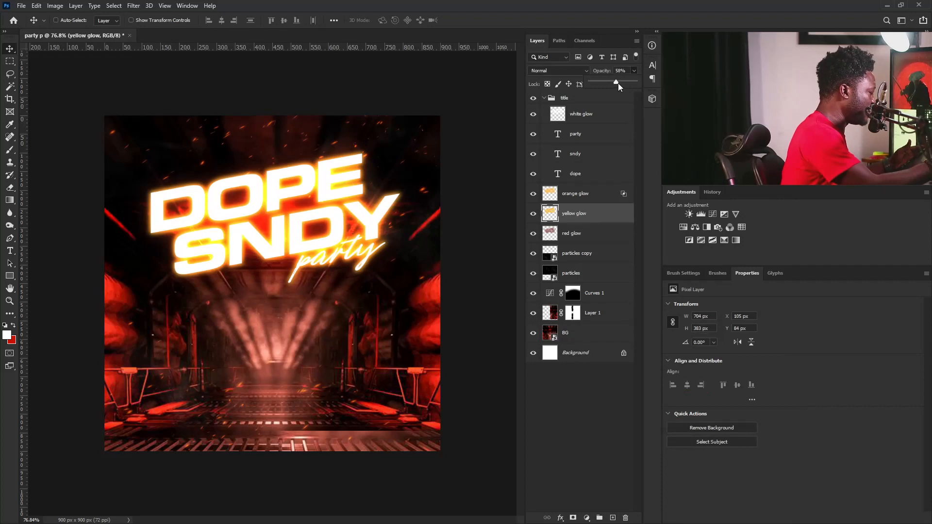
click(535, 196)
click(534, 195)
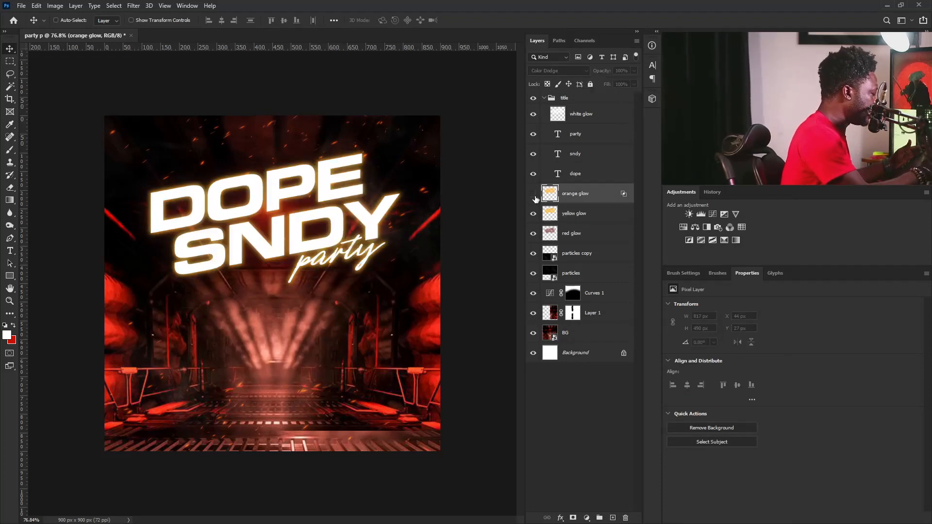
click(535, 195)
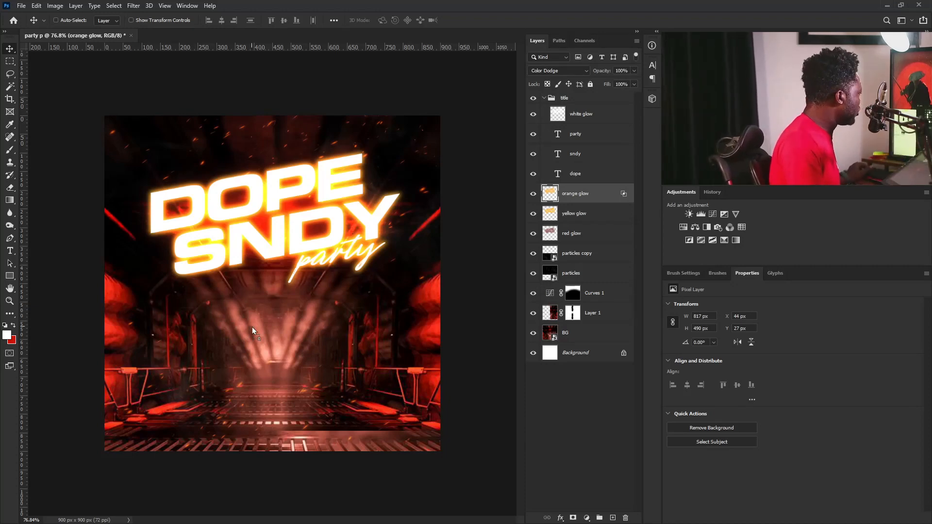
- Place smoke.jpg along the flyer's bottom and set its blend mode to Screen
drag(325, 292, 323, 404)
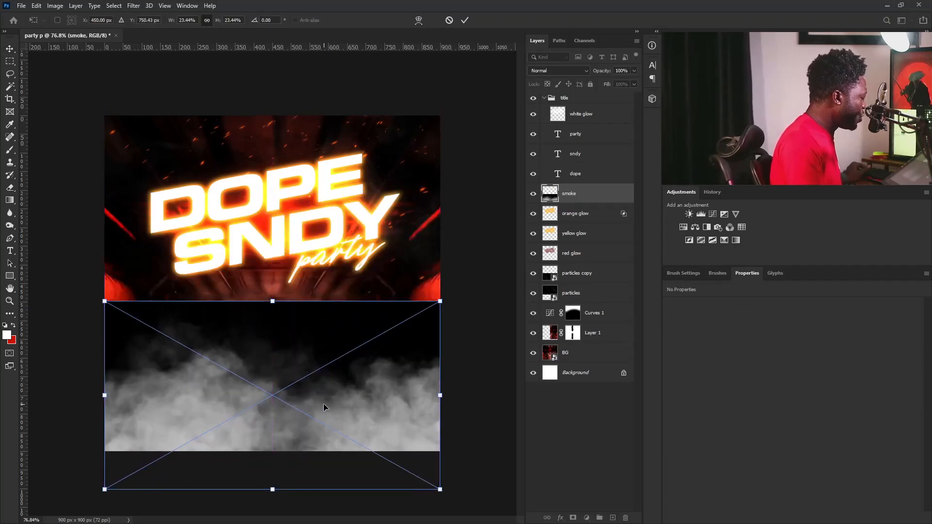
key(Return)
click(559, 71)
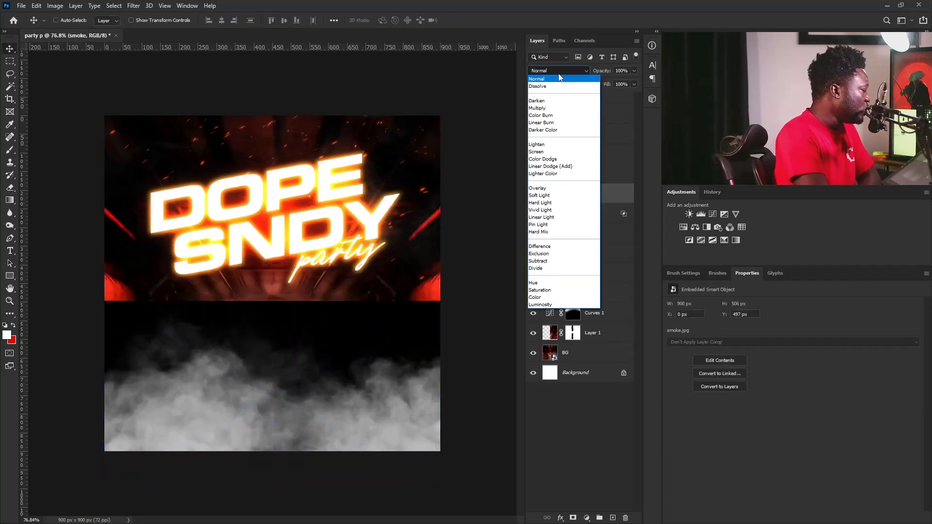
click(549, 151)
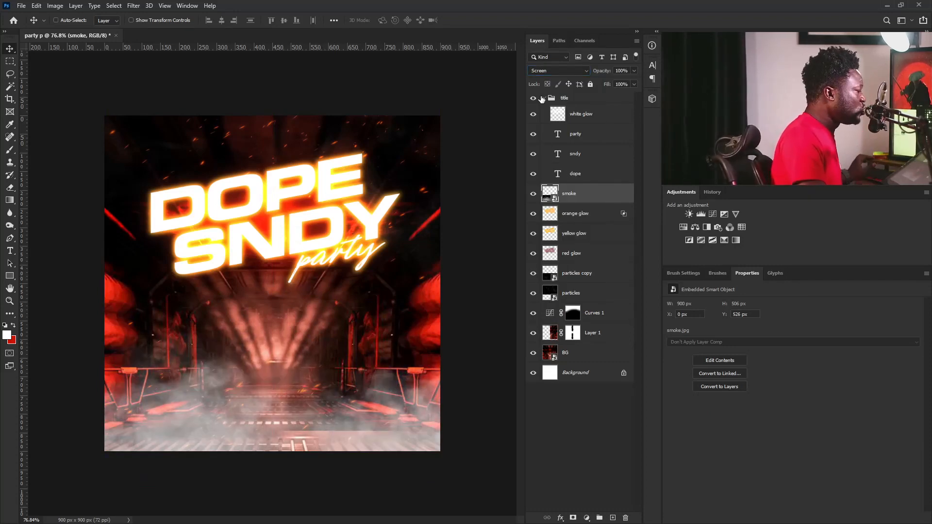
- Collapse the title group and drop the Artist2 cutout onto the flyer
click(543, 99)
click(543, 100)
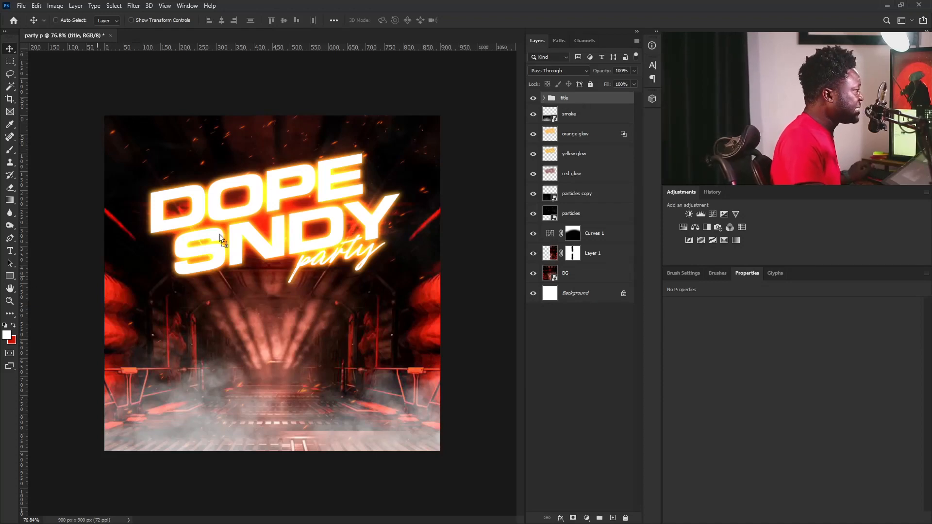
drag(307, 266, 308, 266)
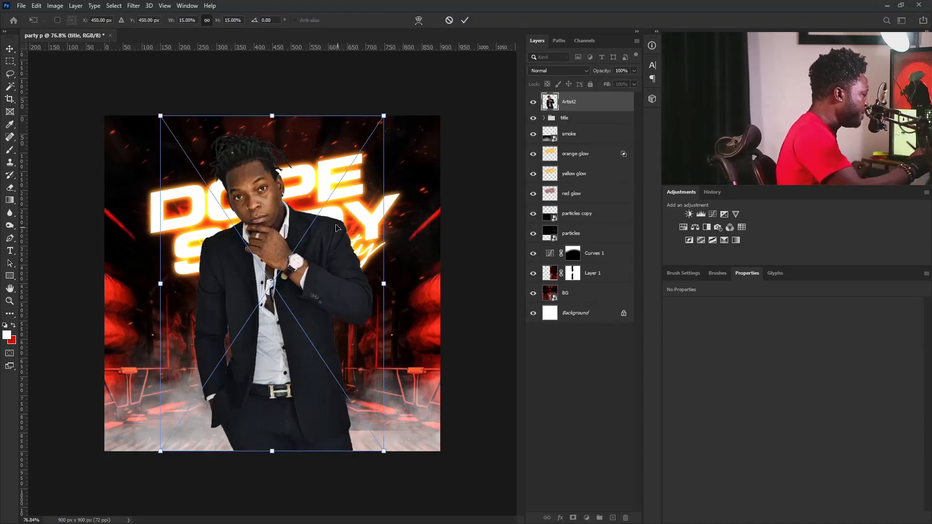
- Enlarge Artist2 slightly and position it front centre at the flyer's bottom
drag(324, 221, 341, 339)
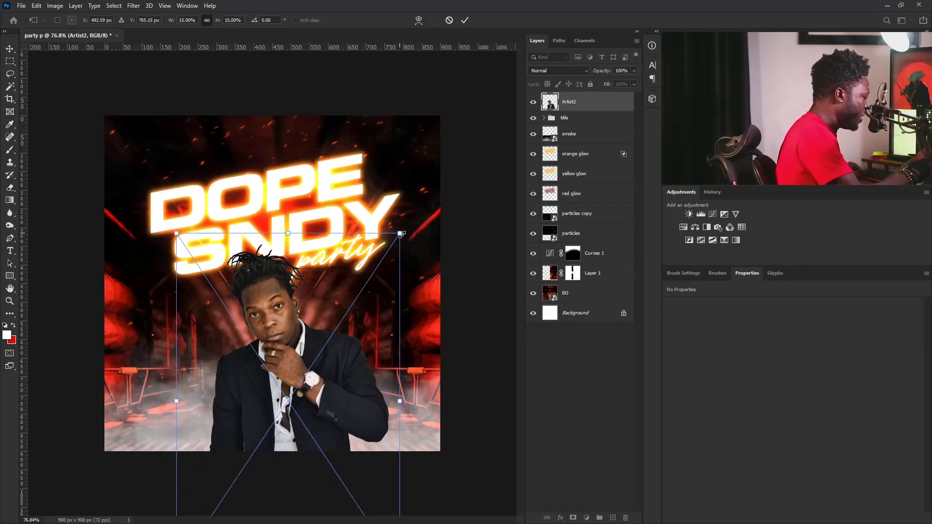
drag(400, 233, 407, 221)
drag(334, 349, 327, 376)
key(Return)
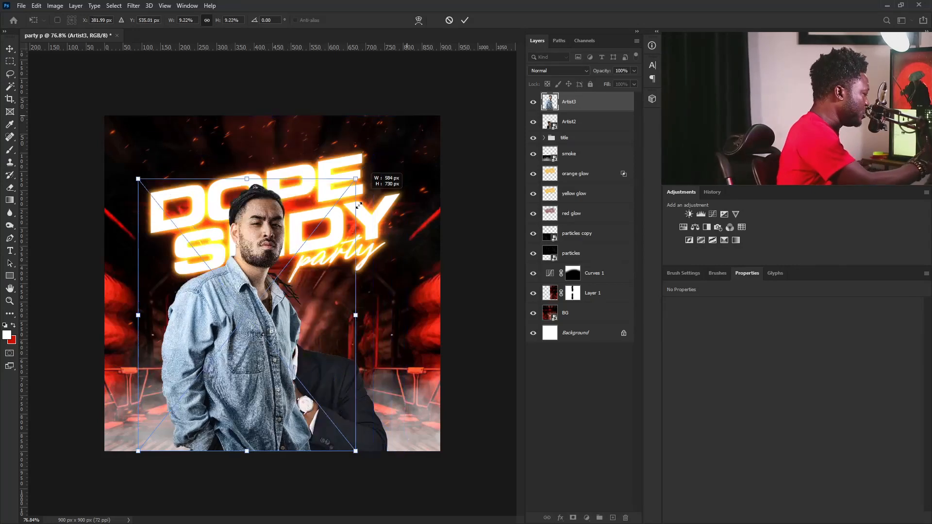
- Shrink Artist3, place it right beside Artist2, and move it behind Artist2
drag(360, 205, 332, 239)
drag(261, 336, 391, 356)
key(Return)
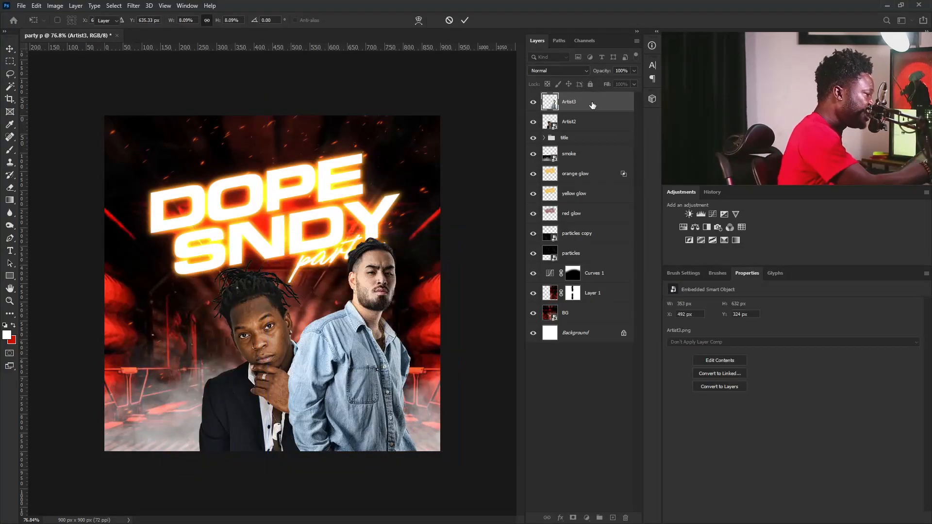
drag(593, 102, 589, 130)
drag(382, 303, 387, 358)
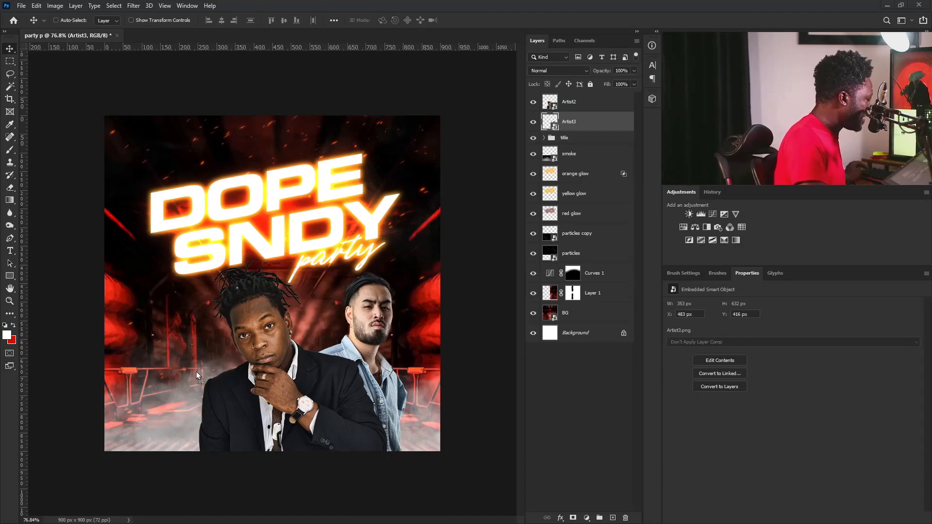
- Add the Artist1 cutout, shrunk and positioned at the lower left
drag(196, 371, 194, 371)
drag(384, 116, 333, 200)
drag(298, 325, 223, 392)
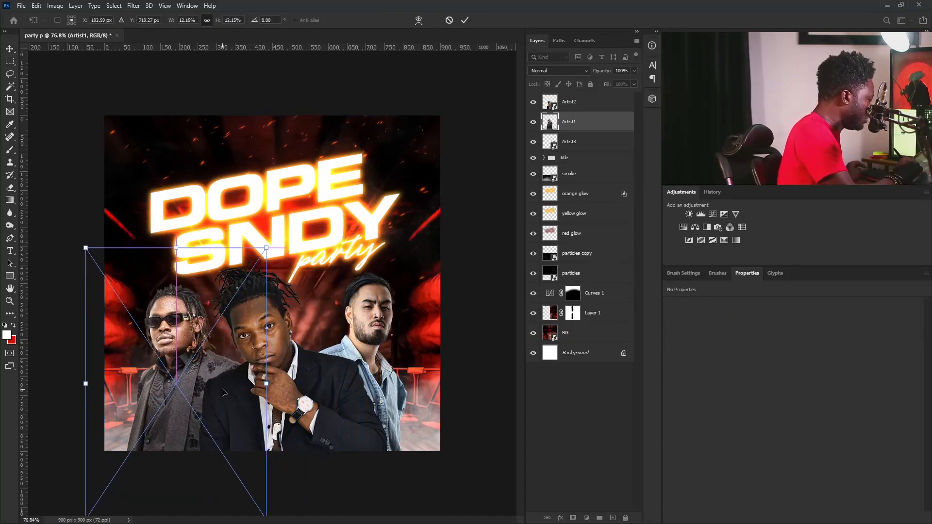
drag(243, 449, 224, 423)
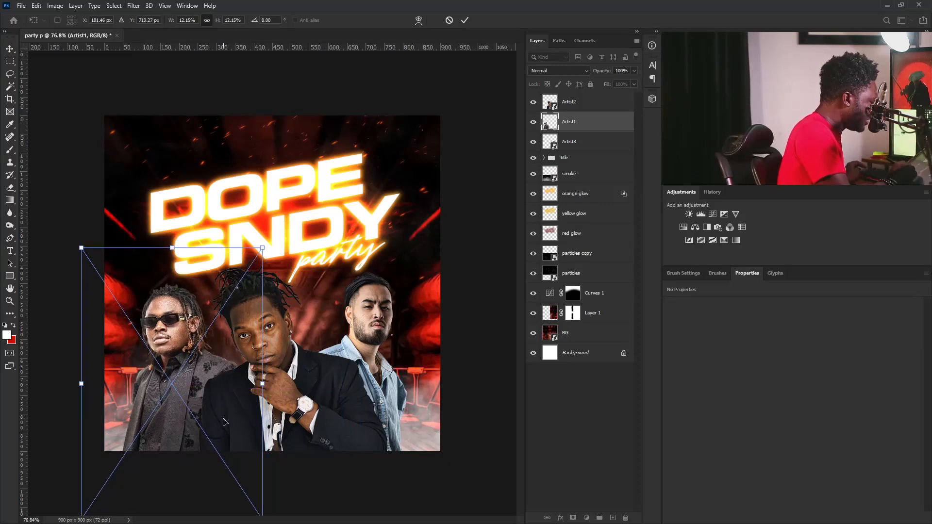
key(Return)
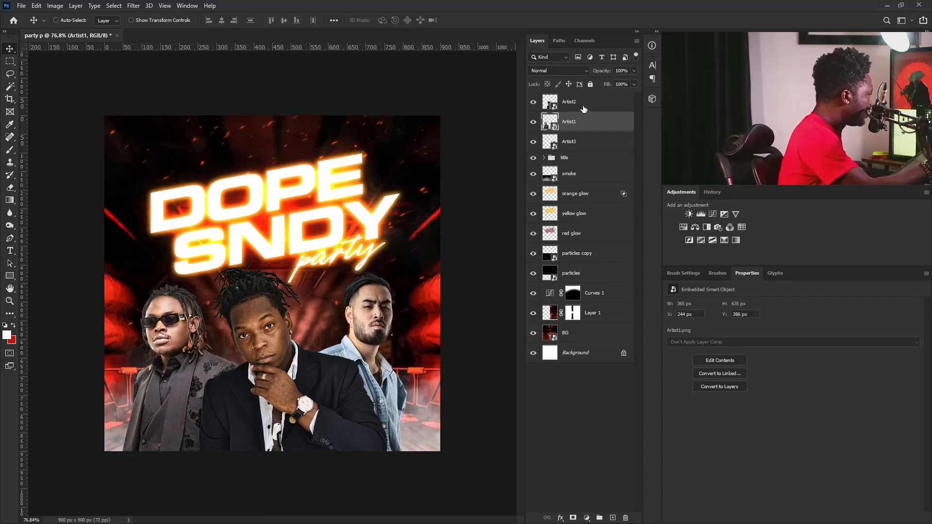
- Shift all three artist layers together slightly left and a few pixels up
click(585, 106)
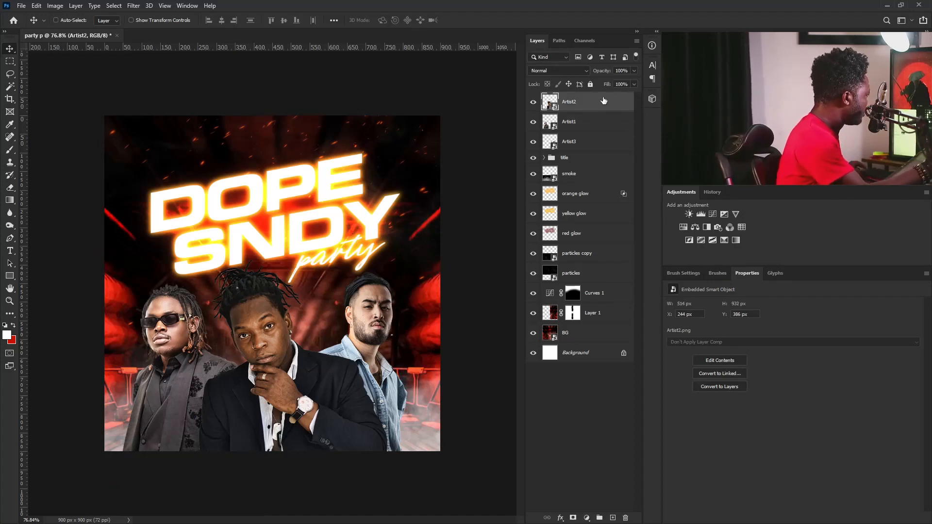
shift+click(578, 144)
drag(387, 353, 390, 341)
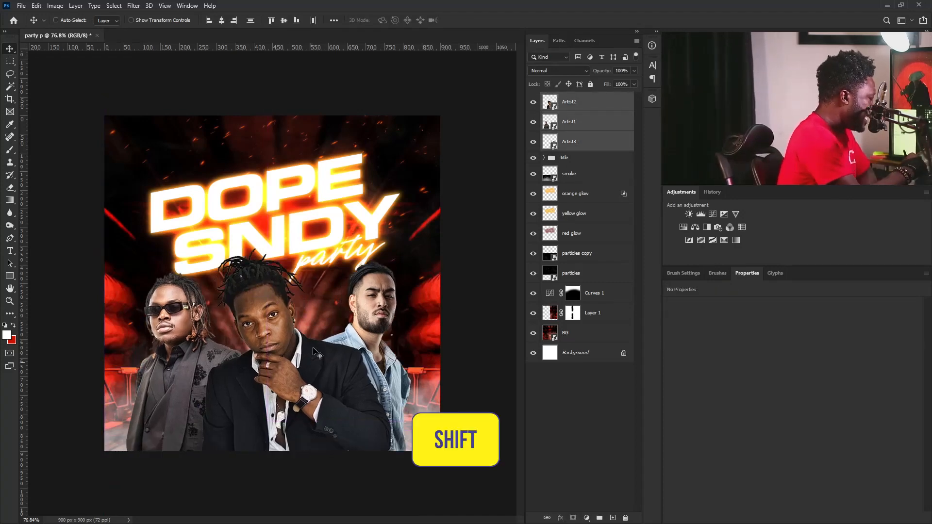
drag(267, 319, 277, 343)
key(Up)
key(Up)
key(Up)
key(Up)
key(Up)
key(Up)
key(Up)
key(Up)
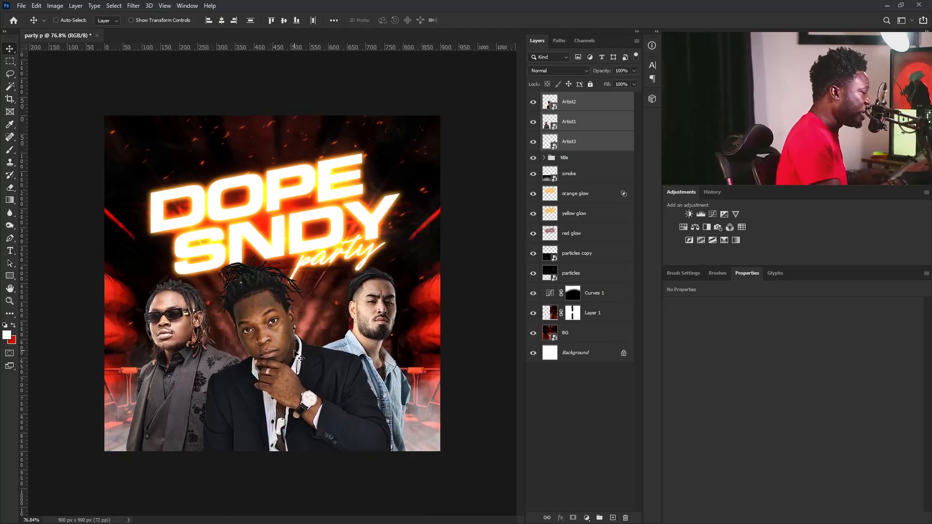
click(588, 124)
click(597, 101)
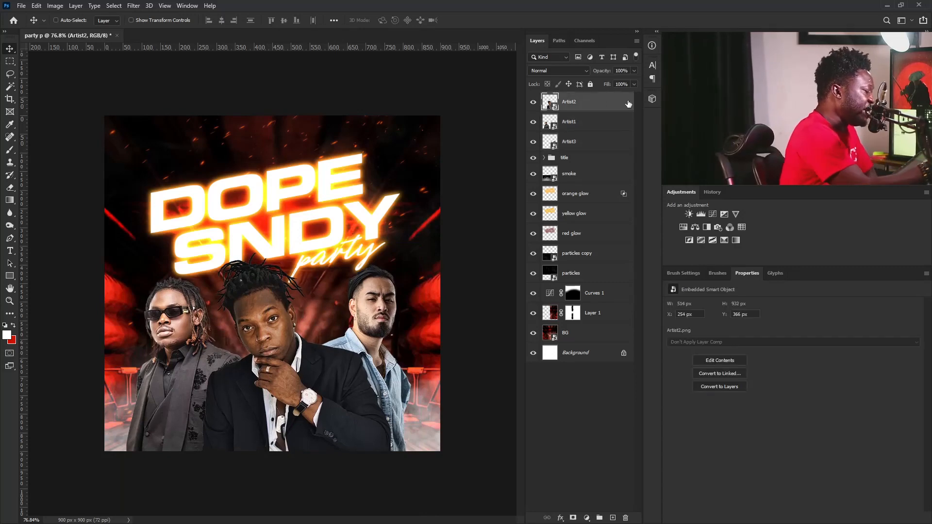
- Brighten Artist2 with a clipped Curves layer raised to input 124, output 155
click(713, 215)
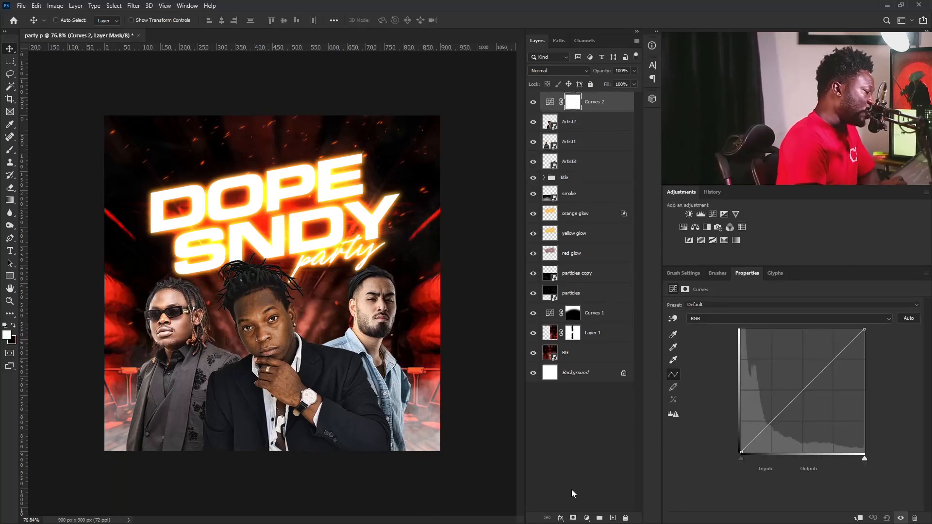
click(858, 517)
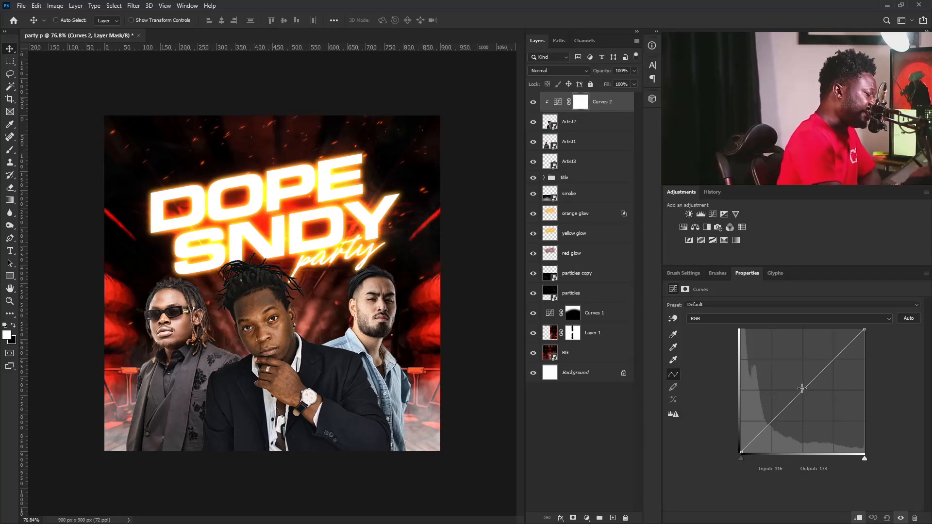
drag(802, 391, 802, 377)
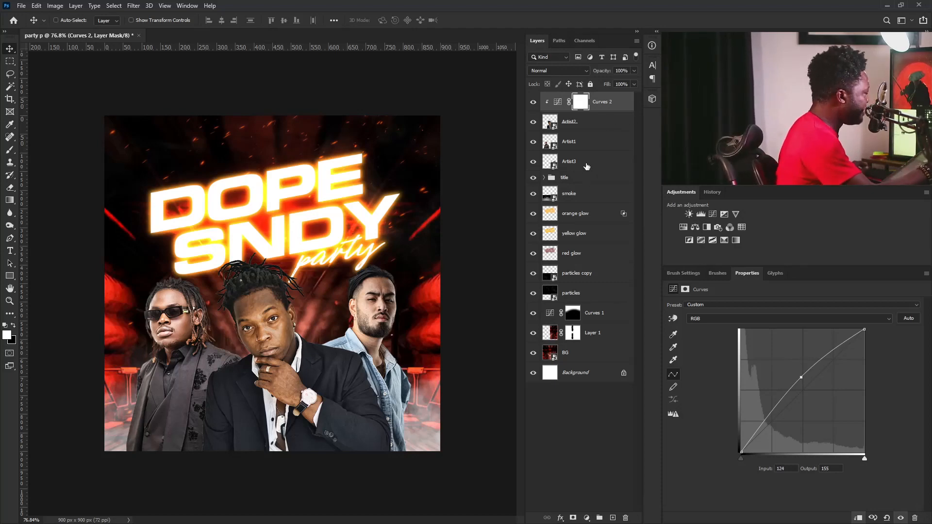
shift+click(590, 163)
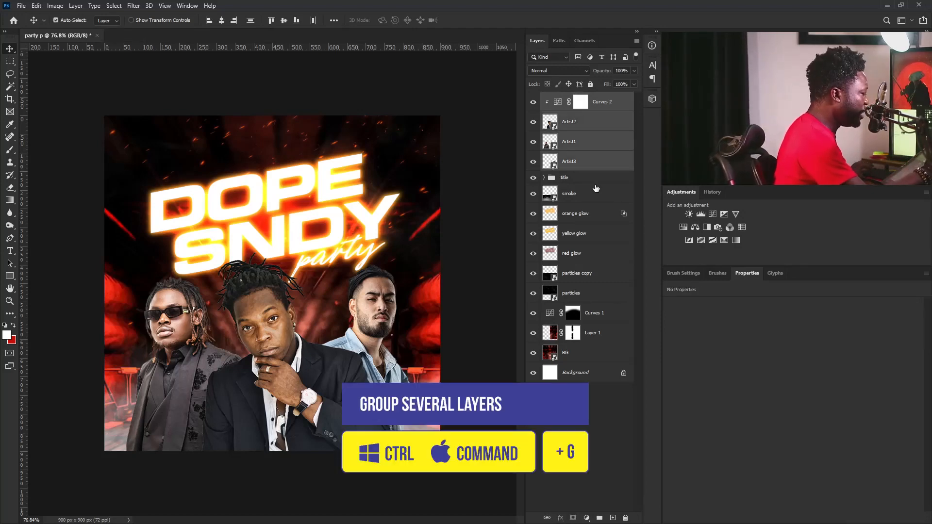
- Group the three artist layers and Curves 2 into a folder named 'Artist'
key(ctrl+g)
double_click(571, 98)
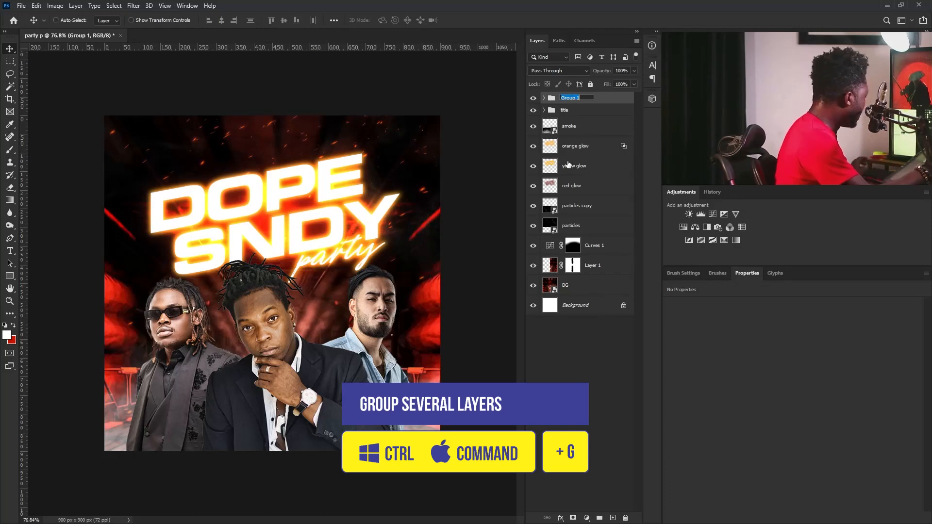
text(Arti)
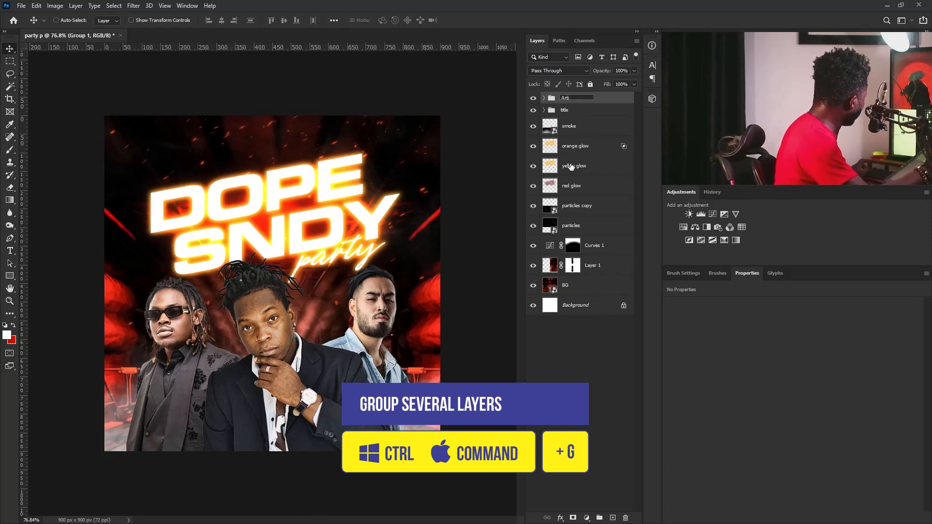
text(st)
key(Return)
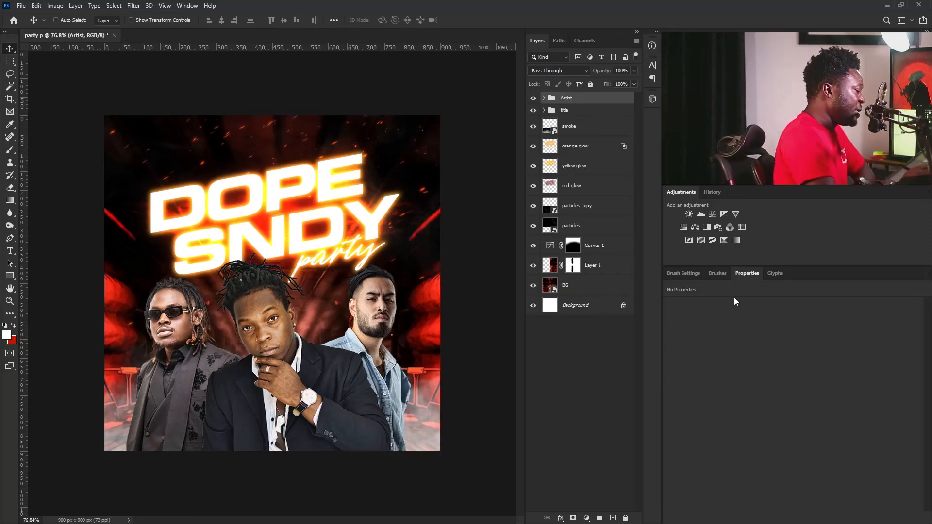
- Clip a Curves layer to the Artist group with lowered shadows and a slightly raised highlight point
click(714, 214)
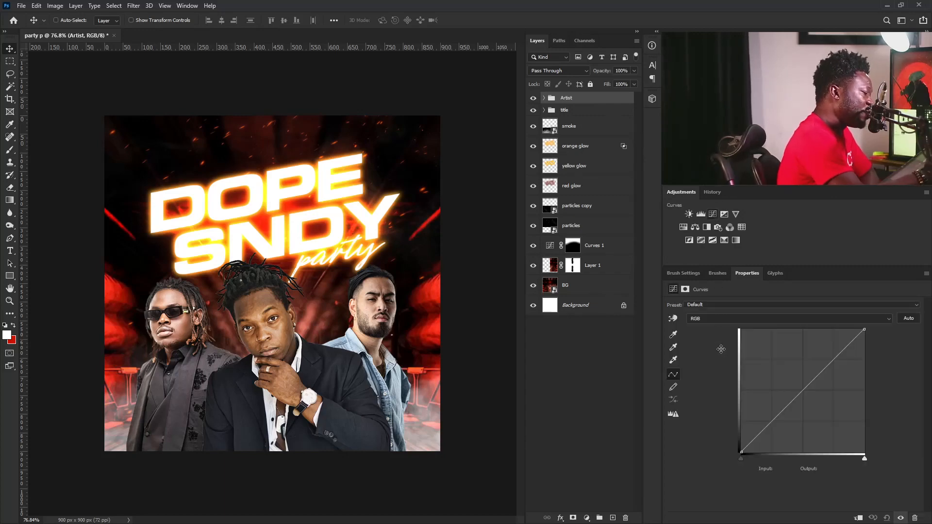
click(862, 520)
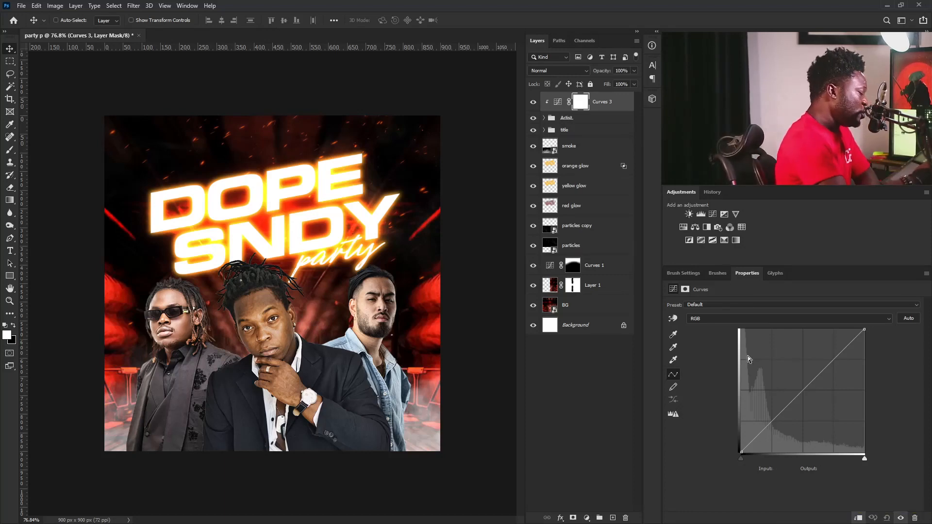
drag(771, 423, 772, 425)
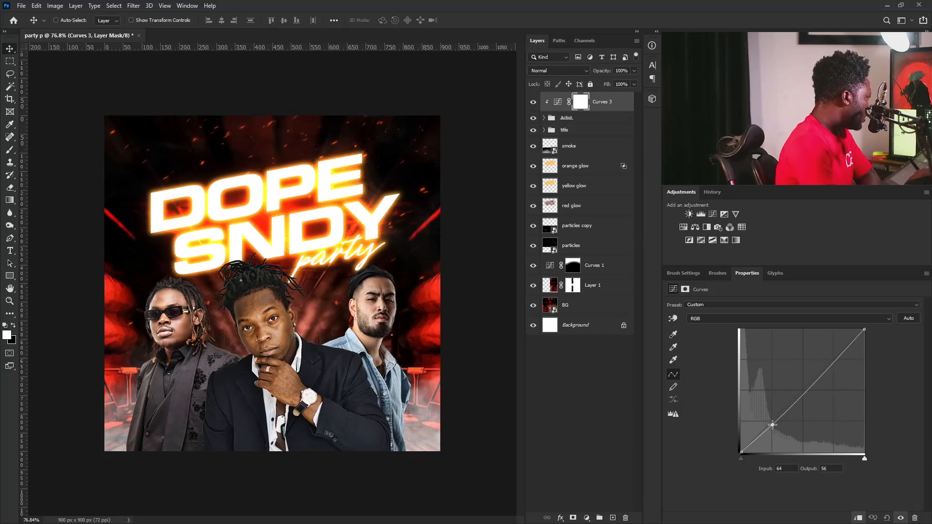
click(815, 378)
drag(814, 377, 814, 378)
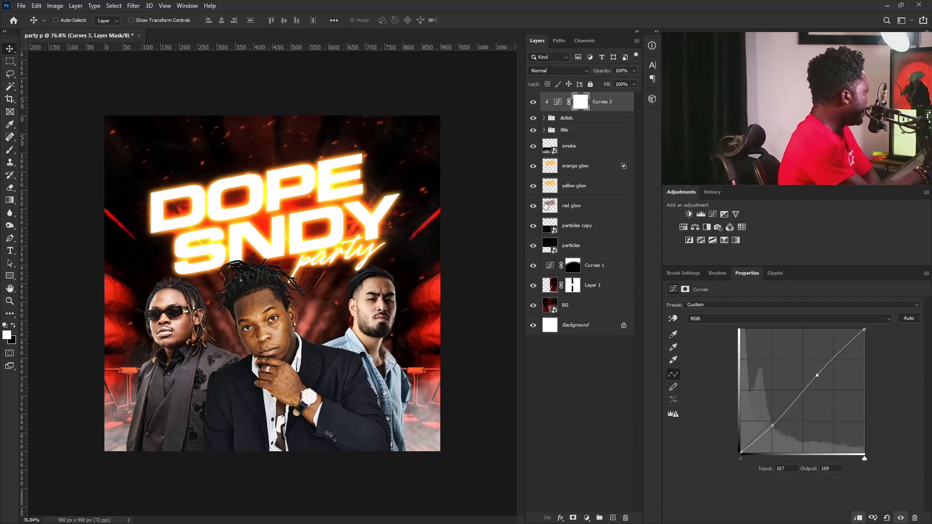
click(607, 103)
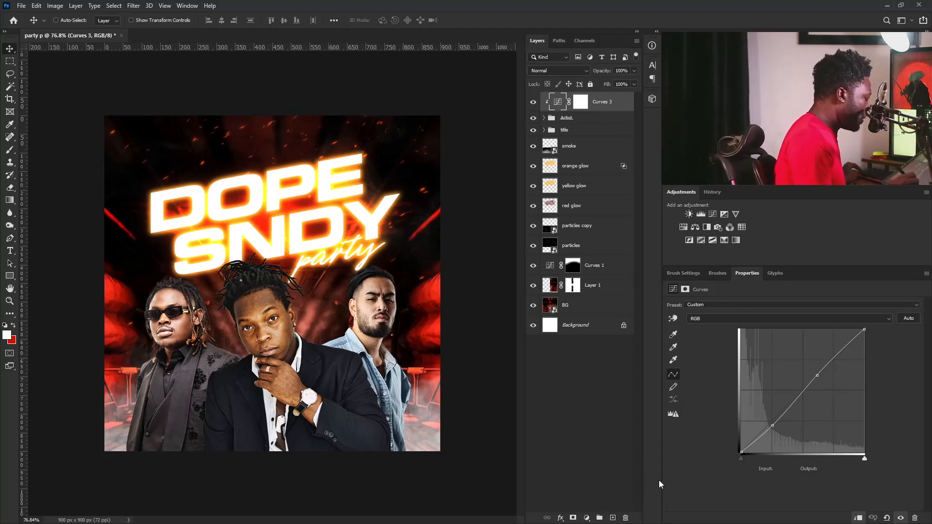
alt+click(613, 518)
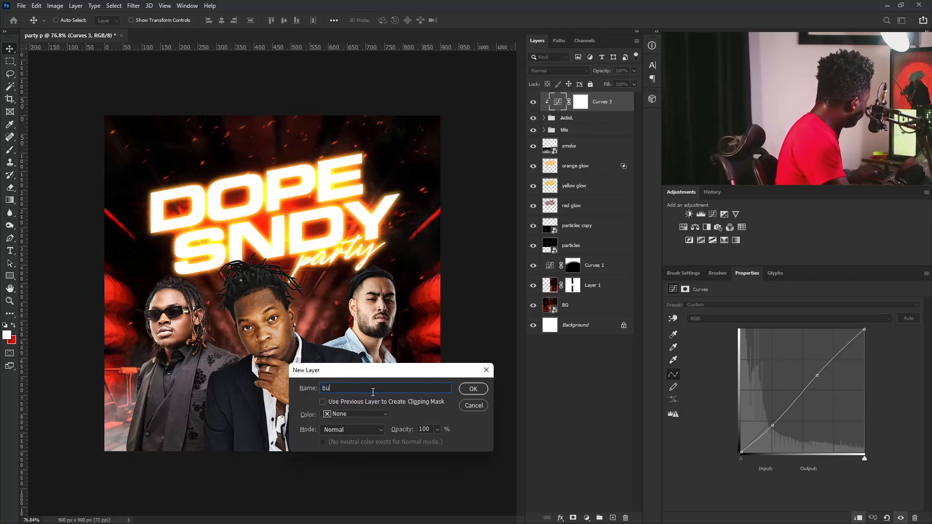
- Create a 50% gray Soft Light layer named 'burn' and clip it onto the artists
text(burn)
click(368, 415)
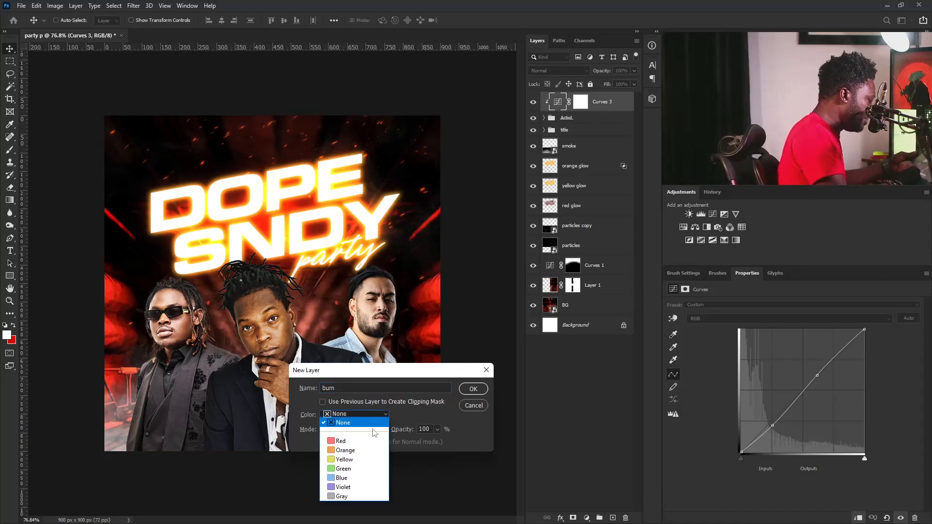
click(354, 429)
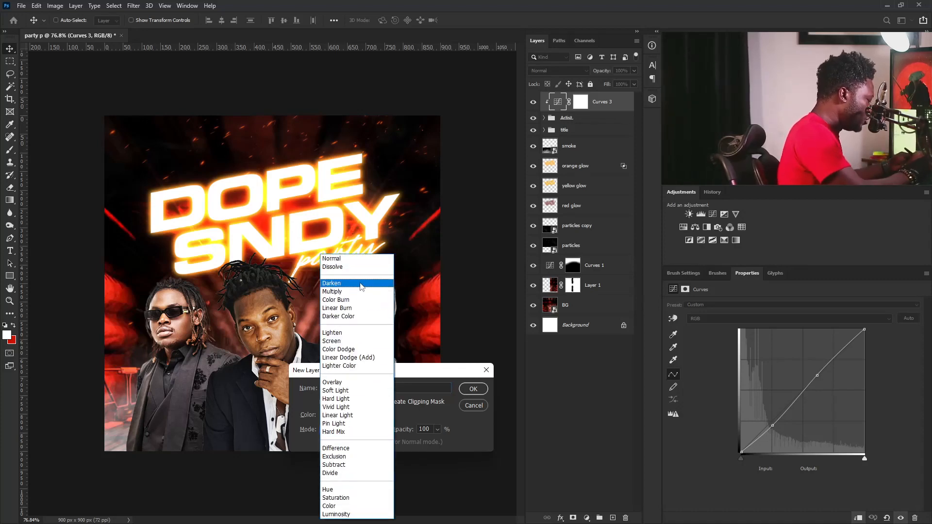
click(352, 391)
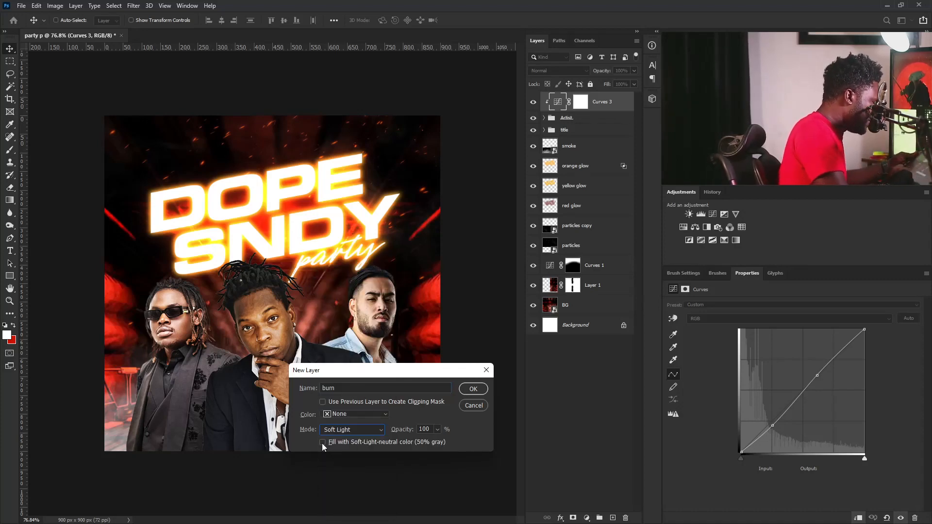
click(474, 389)
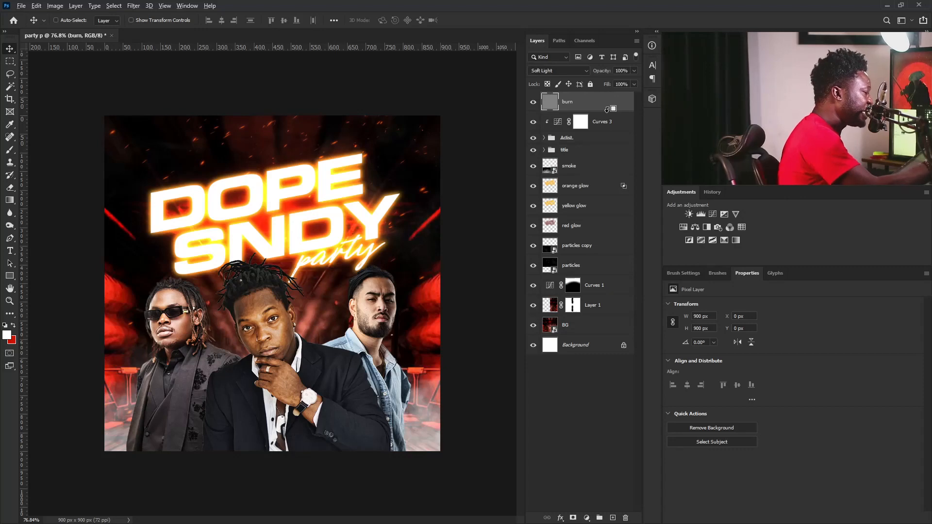
alt+click(607, 110)
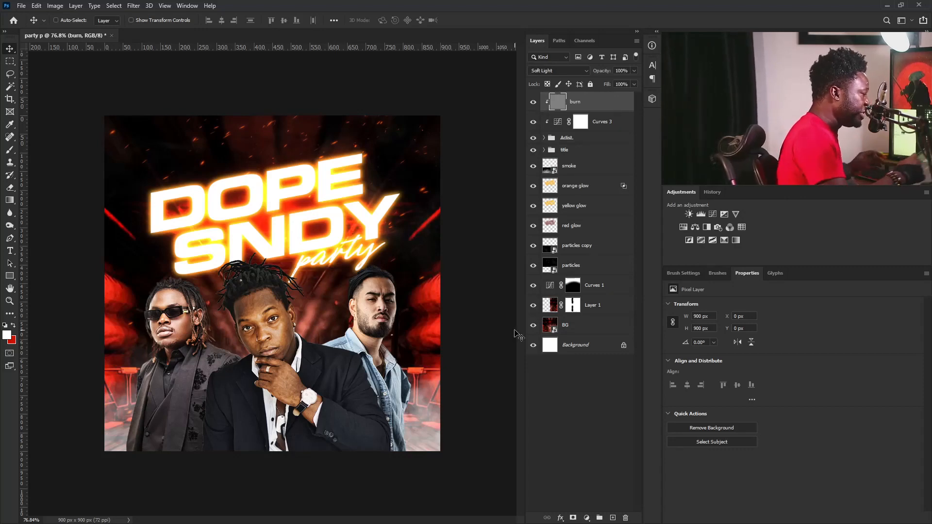
- Burn the right man's collar and jaw and the centre man's face, hairline and neck
click(10, 227)
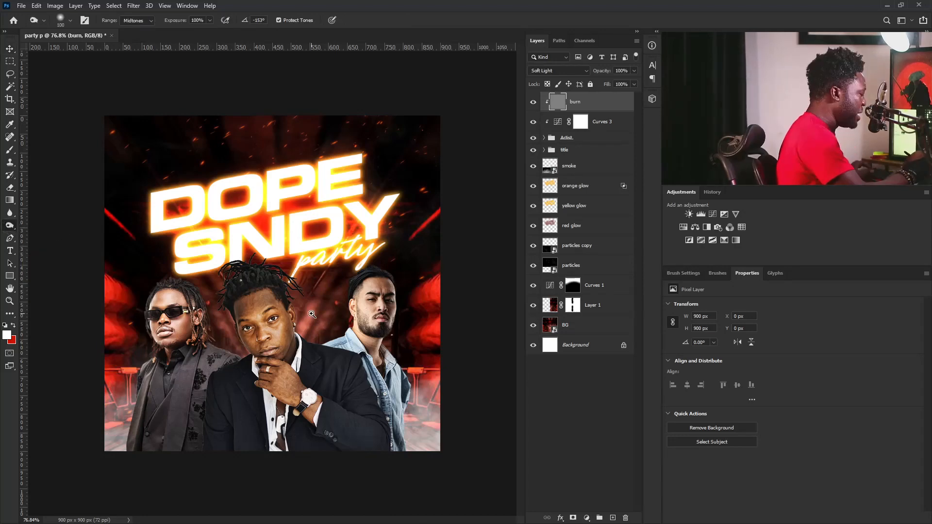
alt+scroll(312, 314, up, 3)
alt+scroll(332, 334, down, 2)
alt+scroll(437, 282, up, 4)
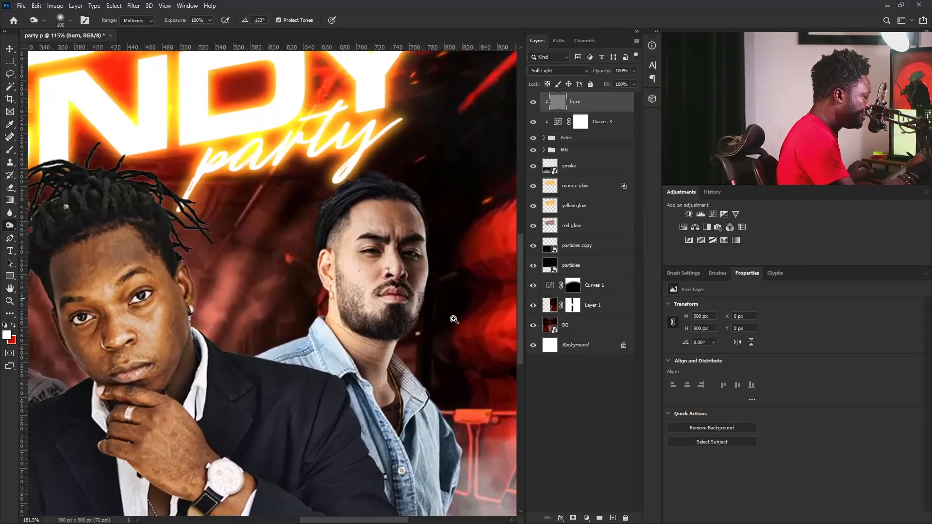
key(bracketleft)
key(bracketleft)
key(bracketleft)
key(bracketleft)
key(bracketleft)
key(bracketleft)
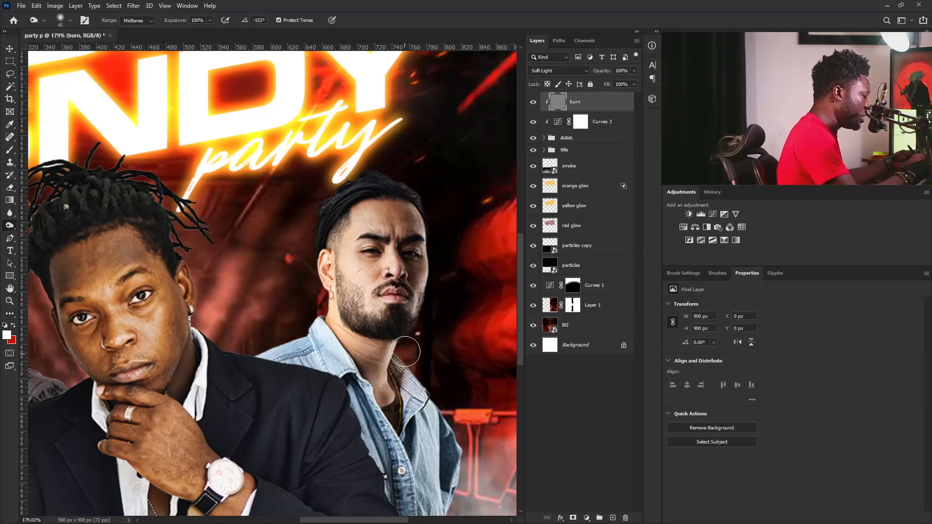
drag(405, 352, 436, 420)
key(bracketleft)
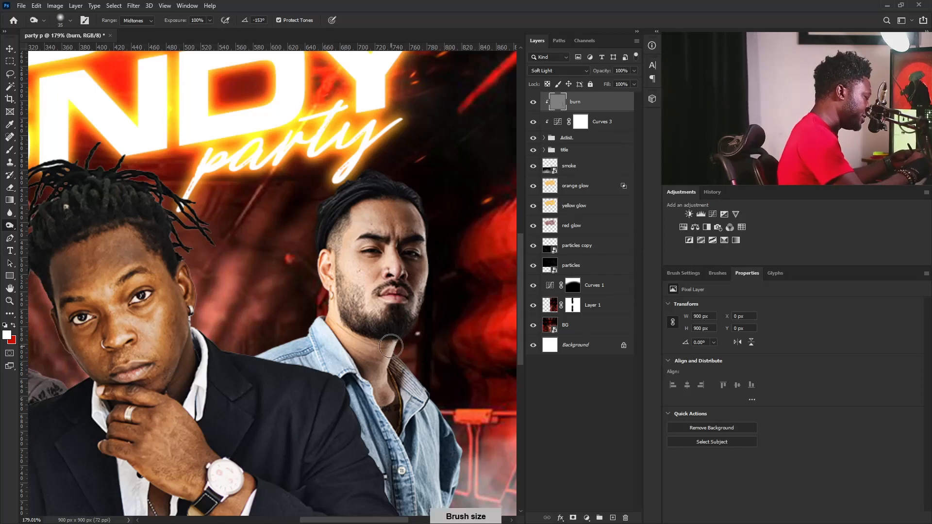
mouse_move(389, 358)
mouse_down()
mouse_move(364, 339)
mouse_move(349, 298)
mouse_up()
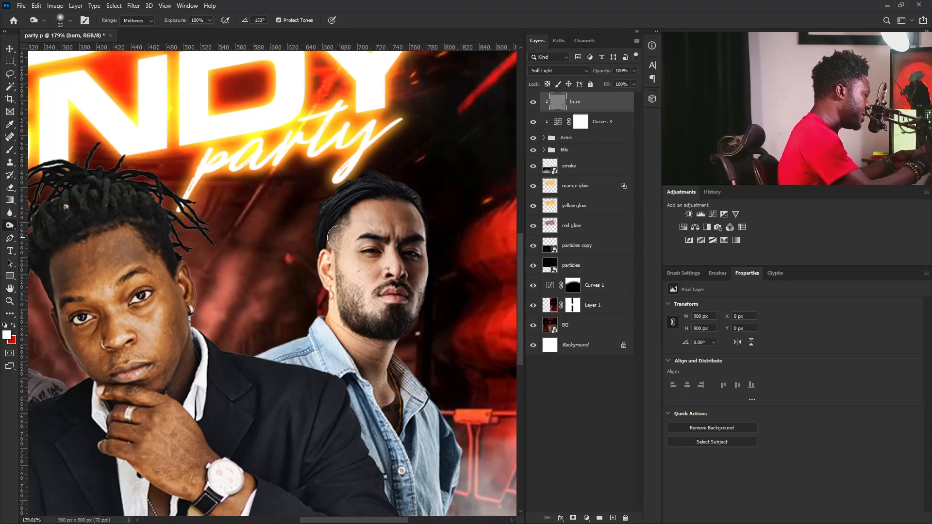
mouse_move(358, 414)
mouse_down()
mouse_move(491, 434)
mouse_move(532, 452)
mouse_up()
mouse_move(335, 299)
mouse_down()
mouse_move(355, 338)
mouse_move(354, 420)
mouse_up()
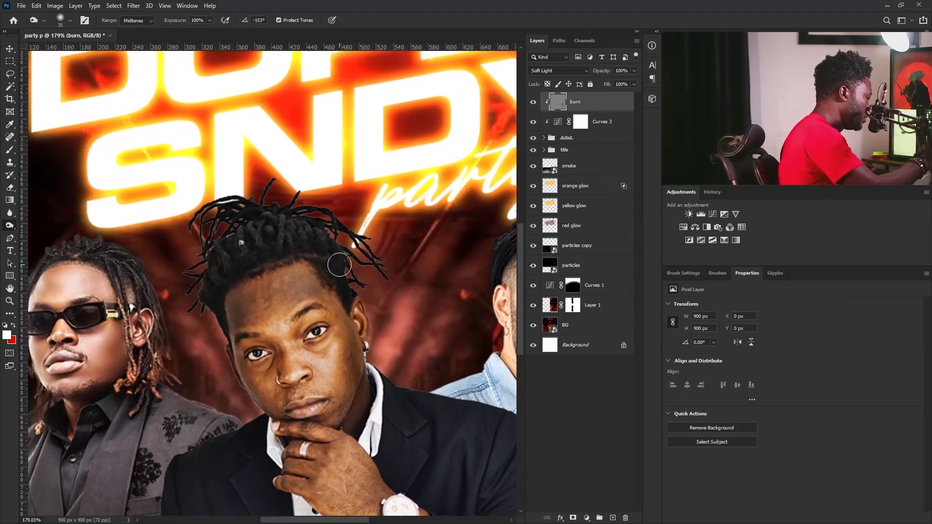
drag(339, 265, 284, 268)
drag(382, 348, 289, 293)
drag(299, 330, 335, 350)
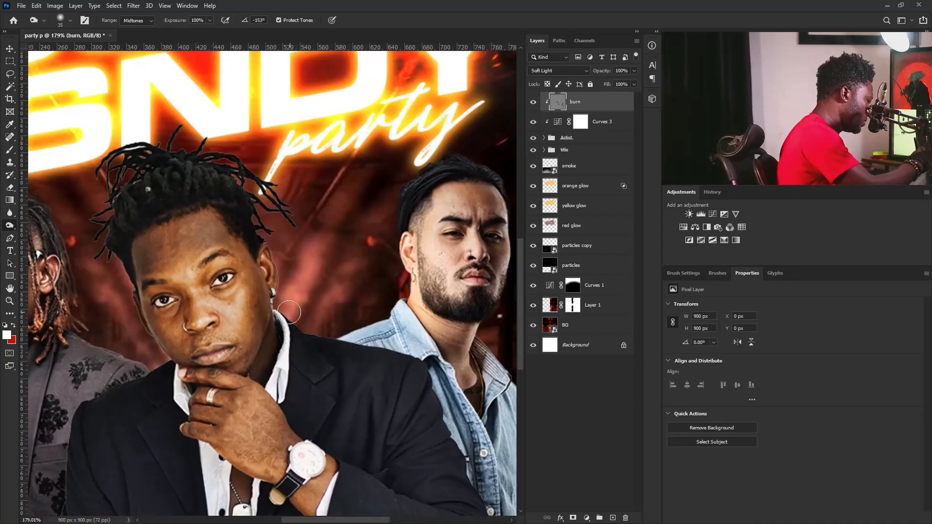
mouse_move(294, 407)
mouse_down()
mouse_move(284, 371)
mouse_move(245, 354)
mouse_up()
- Burn the centre man's face edge and shoulder and the left man's hair, jacket and lapels
key(bracketleft)
key(bracketleft)
key(bracketleft)
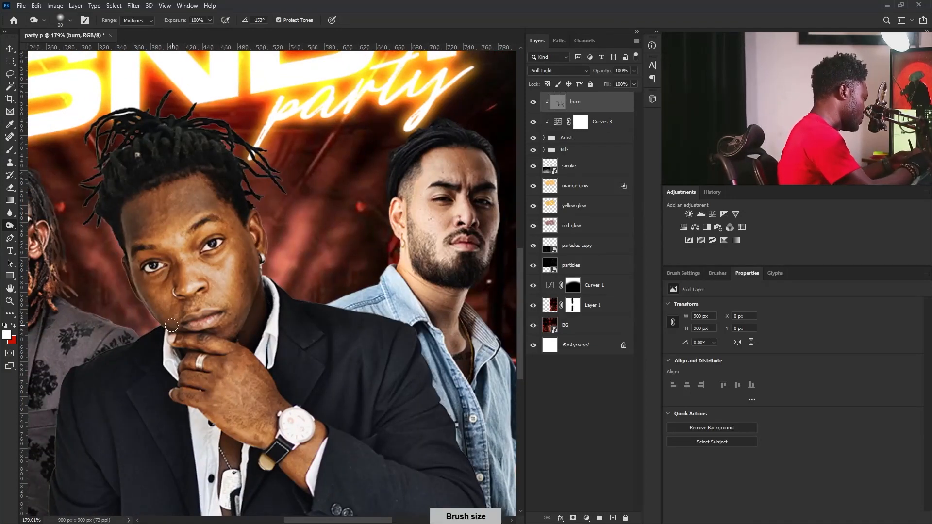
drag(117, 250, 174, 339)
key(bracketright)
key(bracketright)
key(bracketright)
key(bracketright)
drag(305, 395, 463, 370)
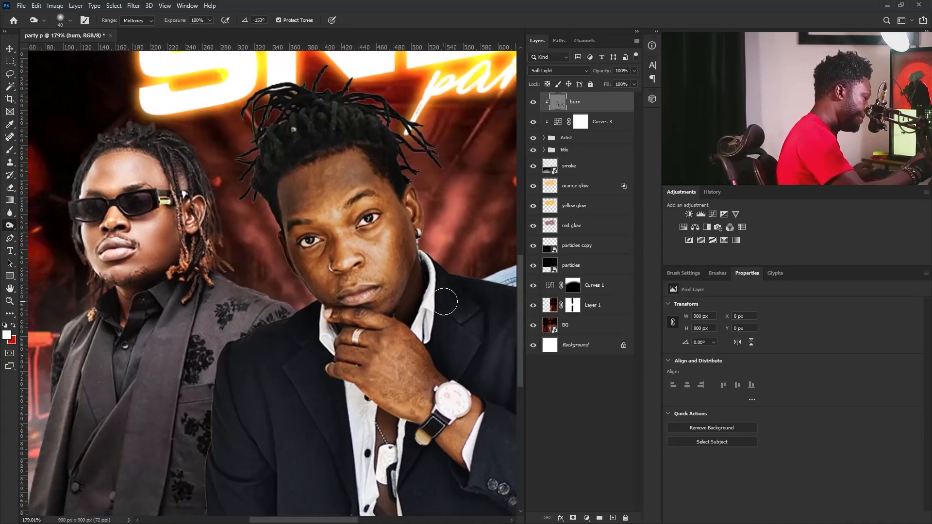
drag(293, 316, 240, 347)
drag(184, 178, 285, 291)
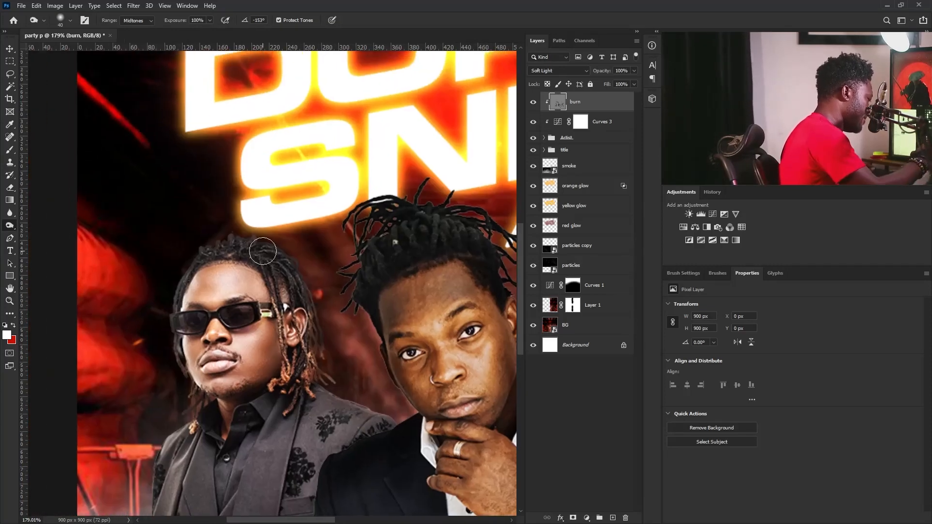
mouse_move(263, 251)
mouse_down()
mouse_move(299, 383)
mouse_move(348, 445)
mouse_move(272, 432)
mouse_move(281, 440)
mouse_move(237, 411)
mouse_move(202, 409)
mouse_up()
drag(201, 260, 204, 447)
mouse_move(283, 272)
mouse_down()
mouse_move(303, 350)
mouse_move(385, 262)
mouse_up()
mouse_move(246, 433)
mouse_down()
mouse_move(285, 408)
mouse_move(273, 403)
mouse_up()
mouse_move(359, 398)
mouse_down()
mouse_move(375, 437)
mouse_move(339, 399)
mouse_up()
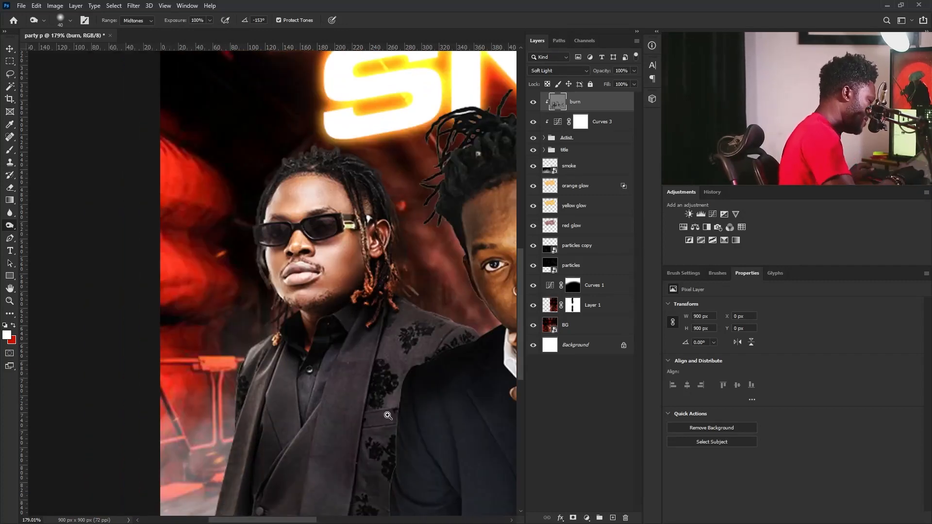
- Fit the whole poster in view, expand the Artist group, and select Curves 2
key(ctrl+0)
key(ctrl+0)
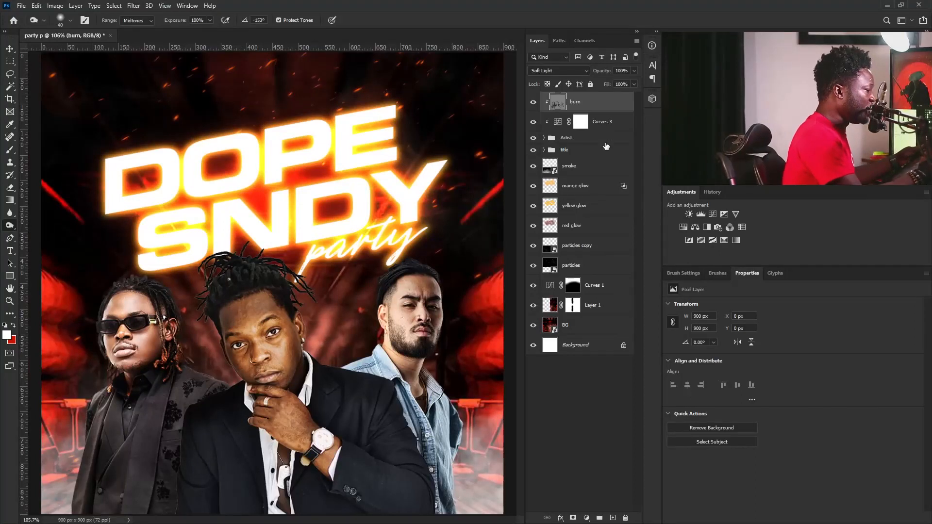
click(585, 138)
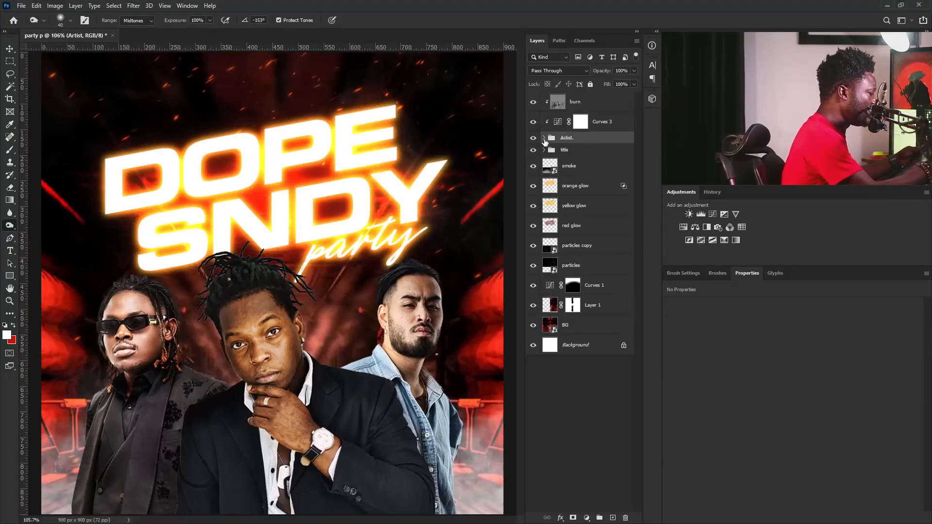
click(544, 139)
click(608, 154)
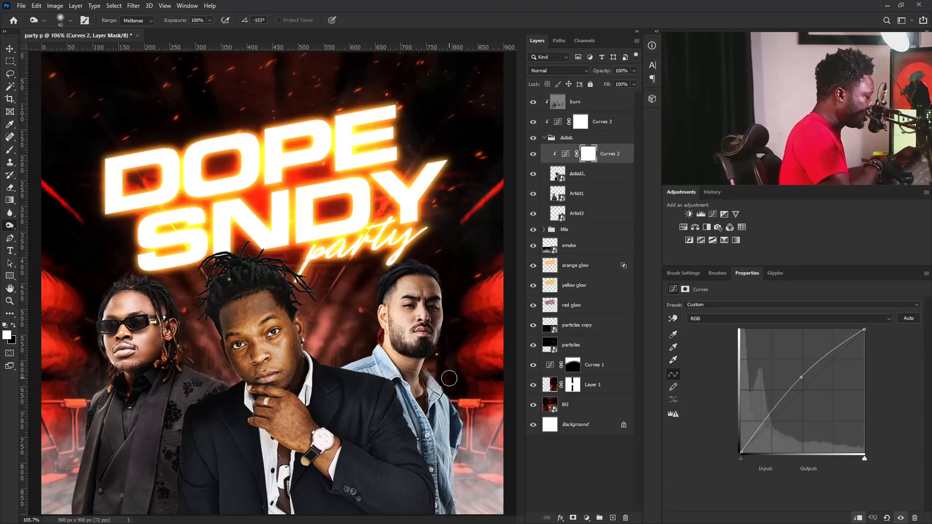
- Mute the artists with a clipped Hue/Saturation layer at −22 saturation above Curves 2
click(684, 228)
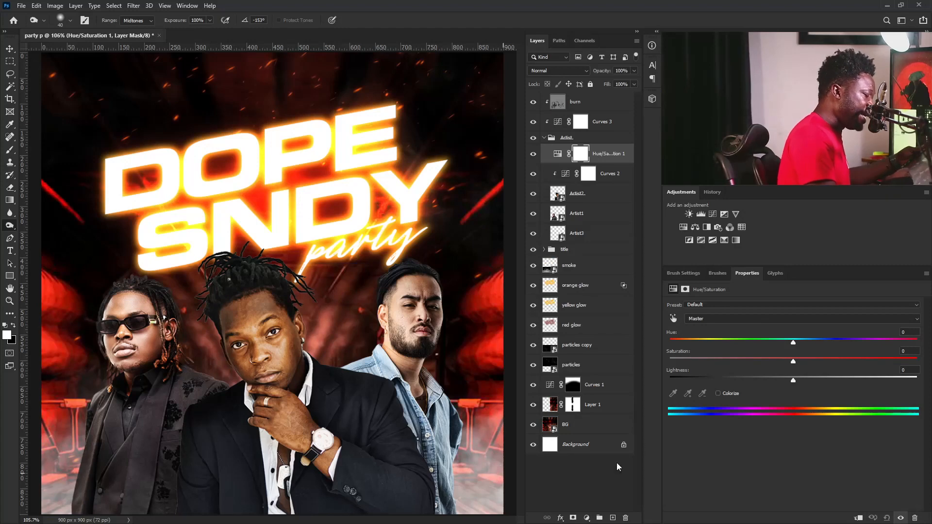
click(858, 518)
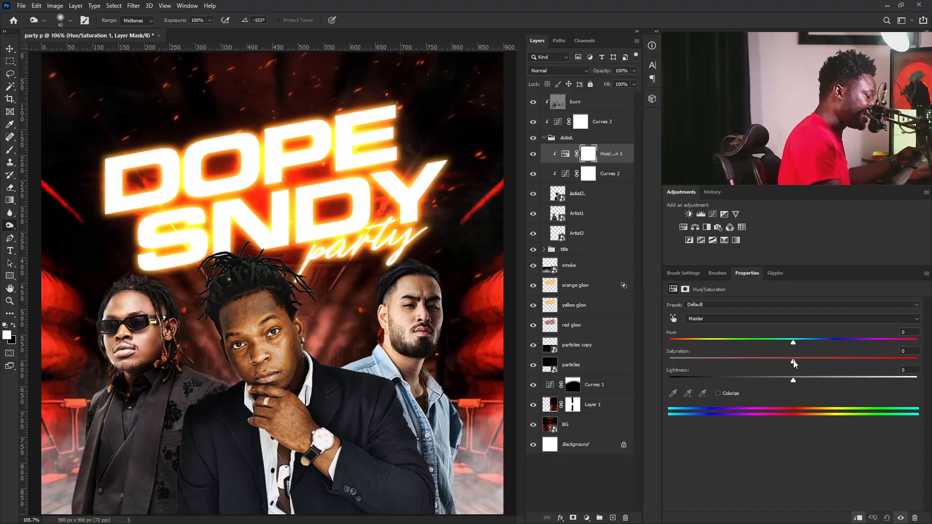
drag(794, 363, 770, 367)
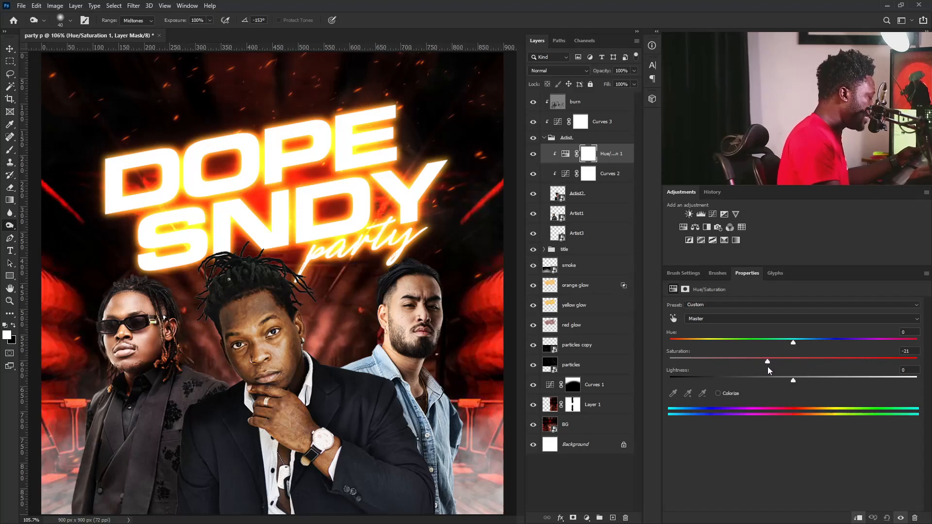
click(544, 138)
click(597, 105)
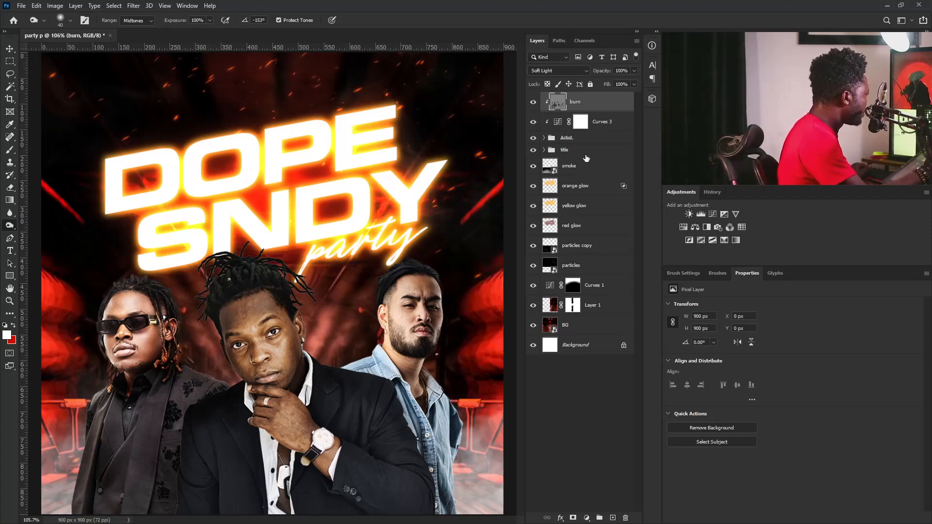
- Create an empty layer named 'White Light' and clip it to the burn layer
alt+click(611, 517)
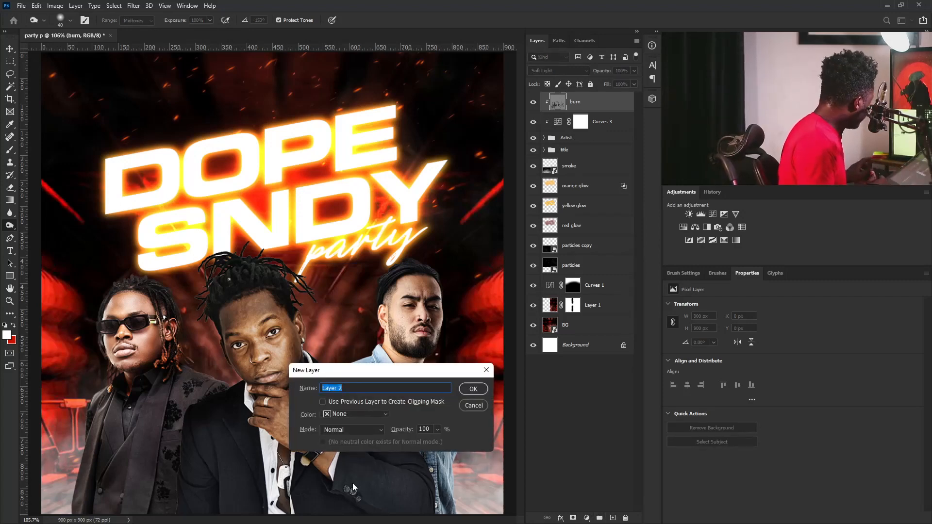
text(White Light)
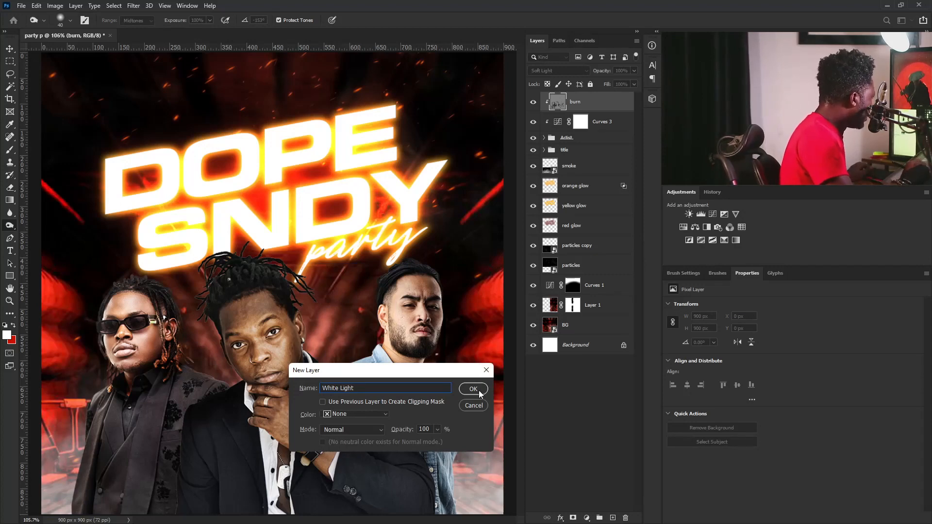
click(473, 390)
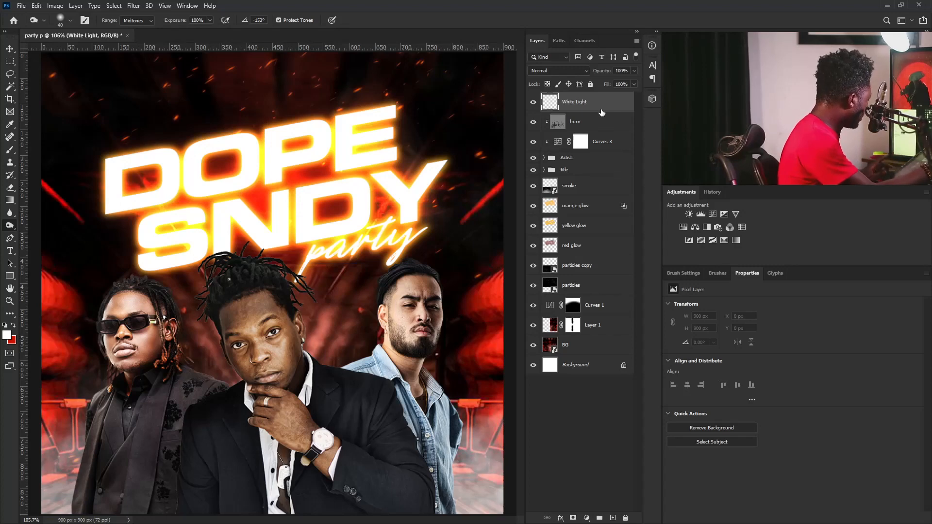
key(alt)
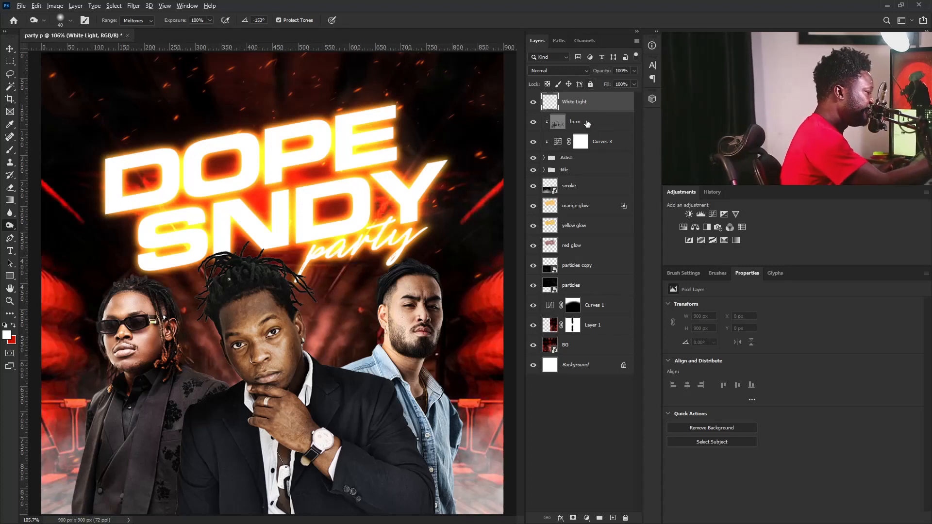
drag(589, 119, 592, 109)
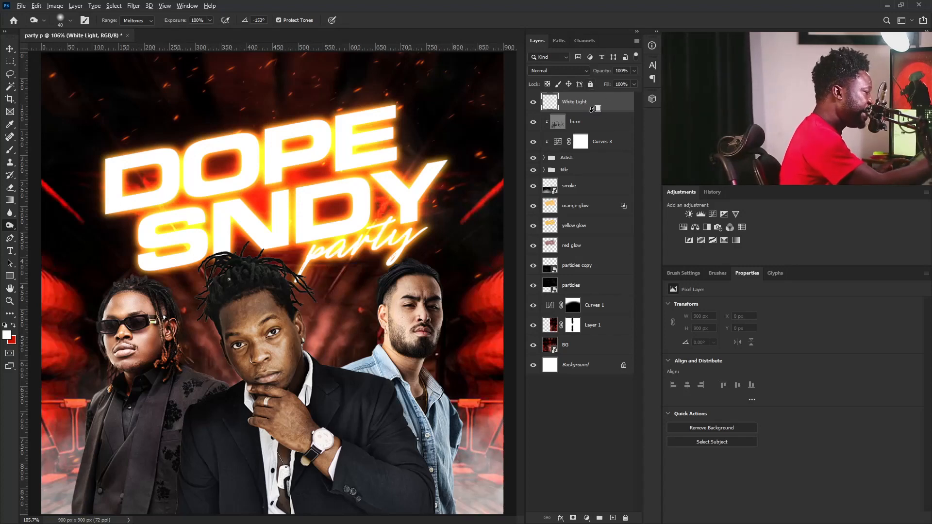
alt+click(592, 111)
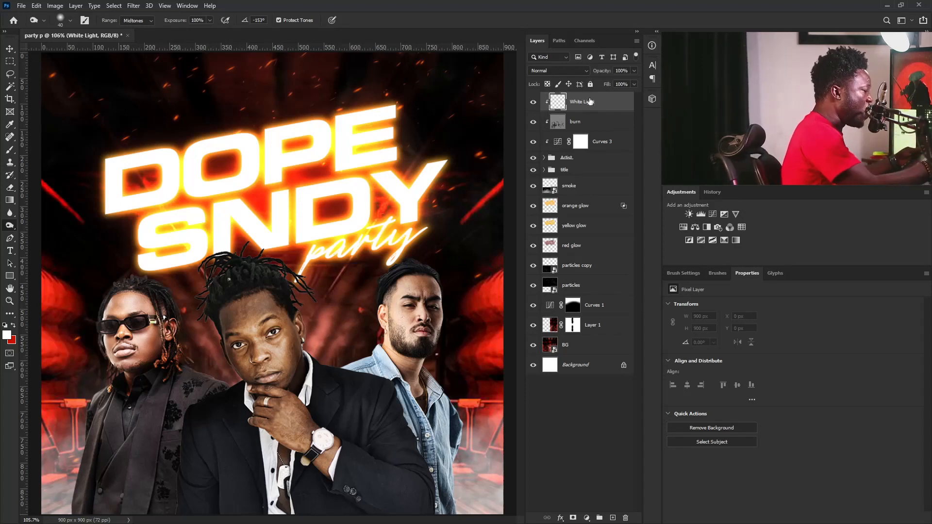
key(F5)
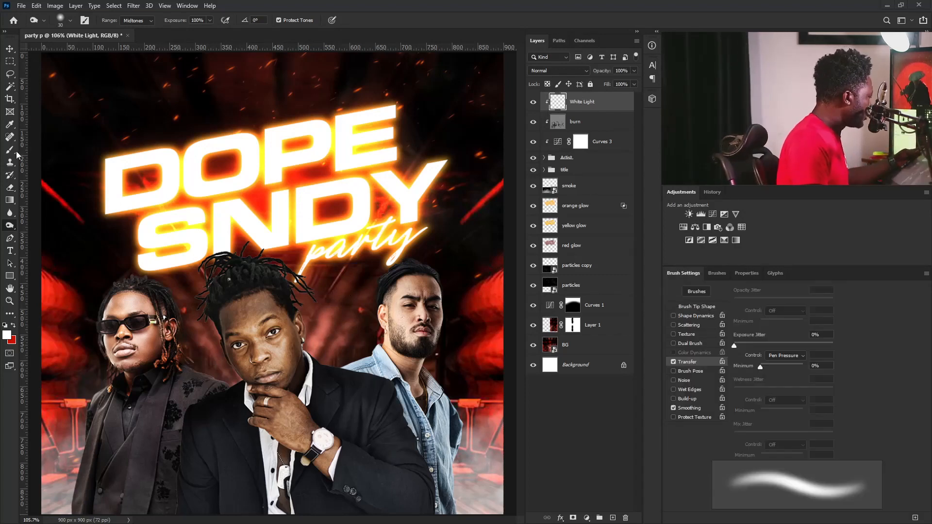
- Set up the Brush tool with Transfer on, Opacity Jitter on Pen Pressure, and a 15 px tip
click(11, 150)
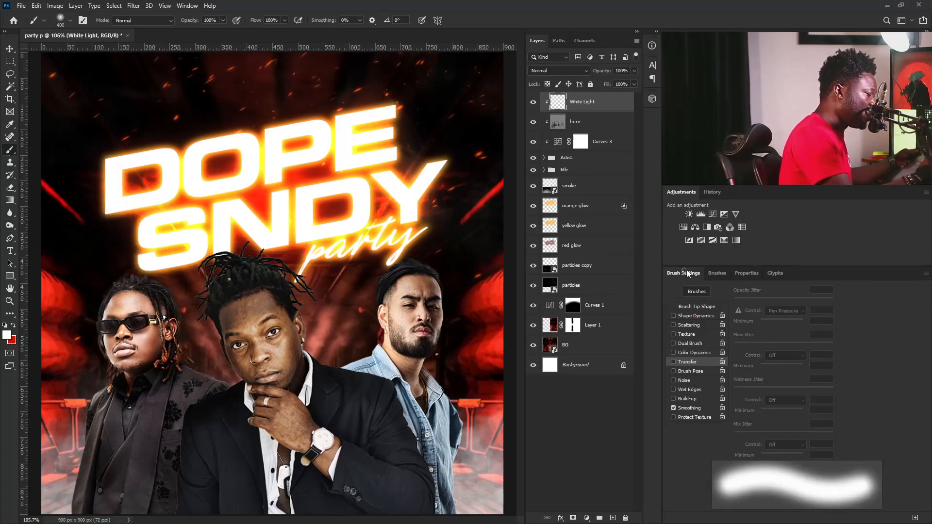
click(675, 361)
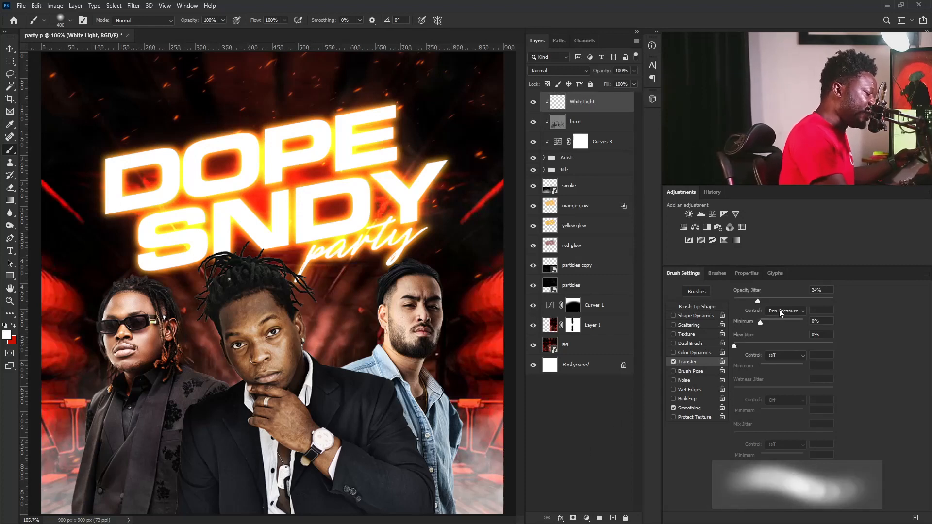
click(797, 312)
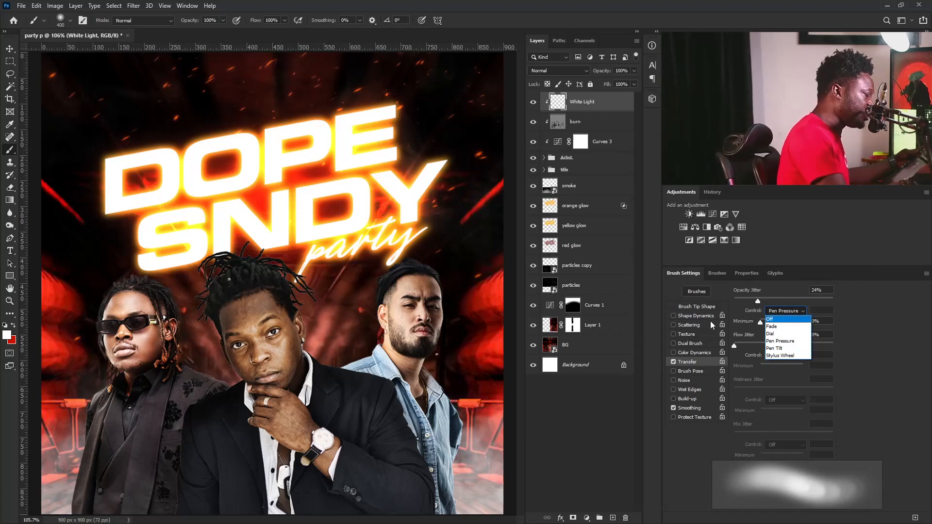
click(605, 104)
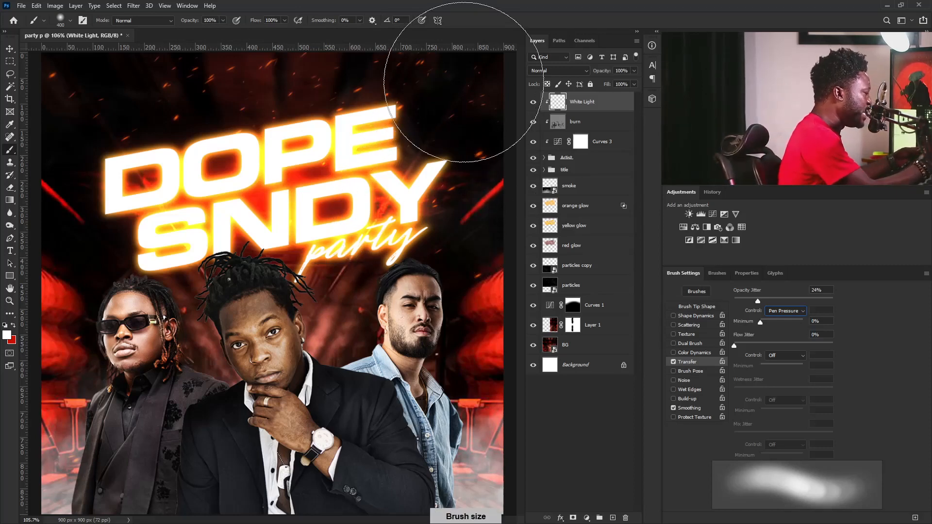
key(bracketleft)
key(bracketleft)
key(bracketleft)
key(bracketleft)
key(bracketleft)
key(bracketleft)
key(bracketleft)
key(bracketleft)
key(bracketleft)
key(bracketleft)
key(bracketleft)
key(bracketleft)
key(bracketleft)
key(bracketleft)
key(bracketleft)
key(bracketleft)
key(bracketleft)
key(bracketleft)
key(bracketleft)
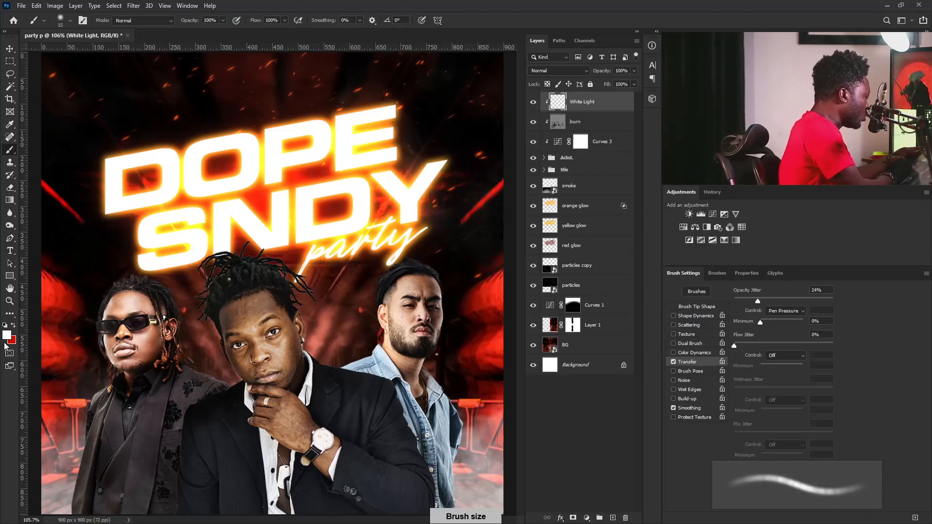
key(bracketleft)
key(bracketleft)
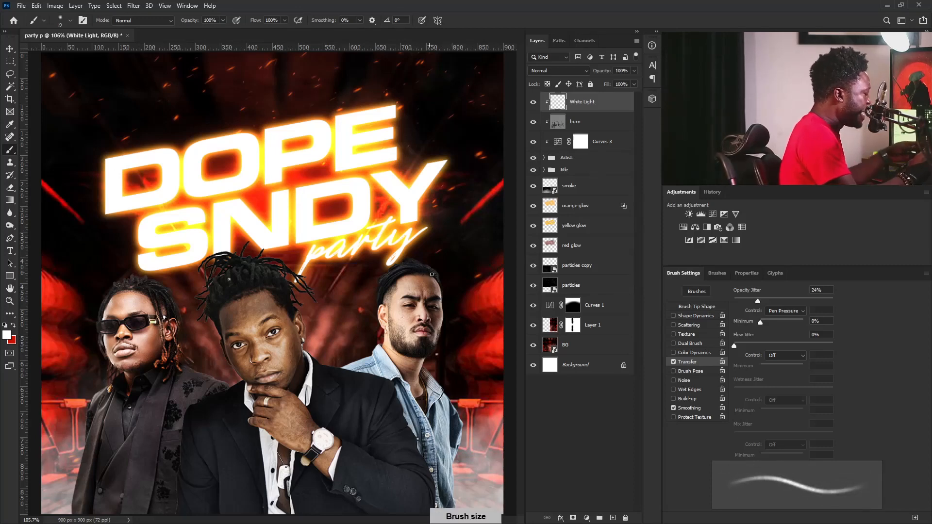
scroll(397, 289, up, 4)
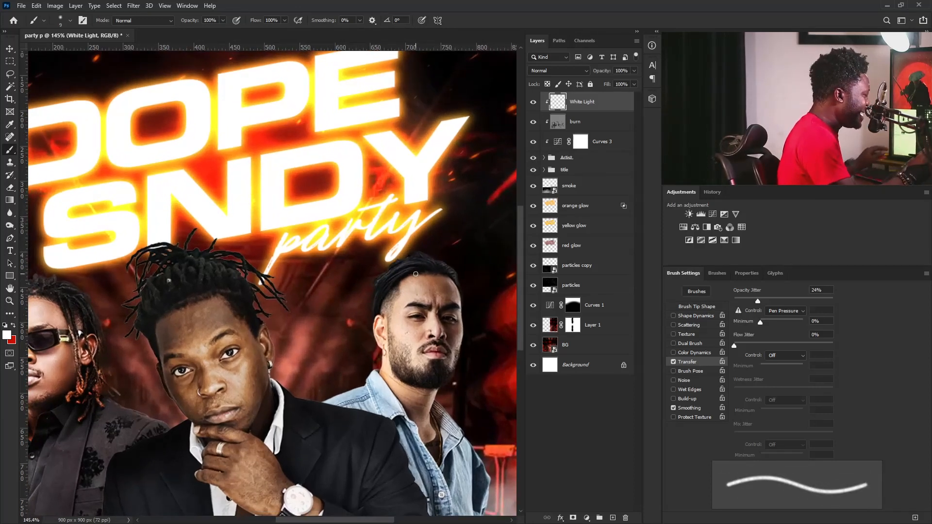
- Try a white stroke along the middle artist's hair with a larger brush, then undo it
key(bracketright)
key(bracketright)
key(bracketright)
key(bracketright)
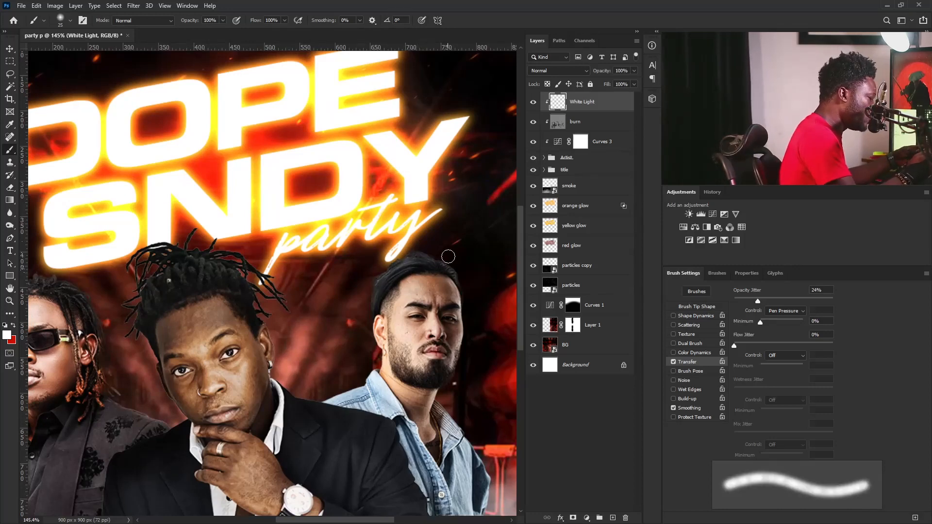
key(bracketleft)
key(bracketleft)
key(bracketright)
key(bracketright)
key(bracketright)
key(bracketright)
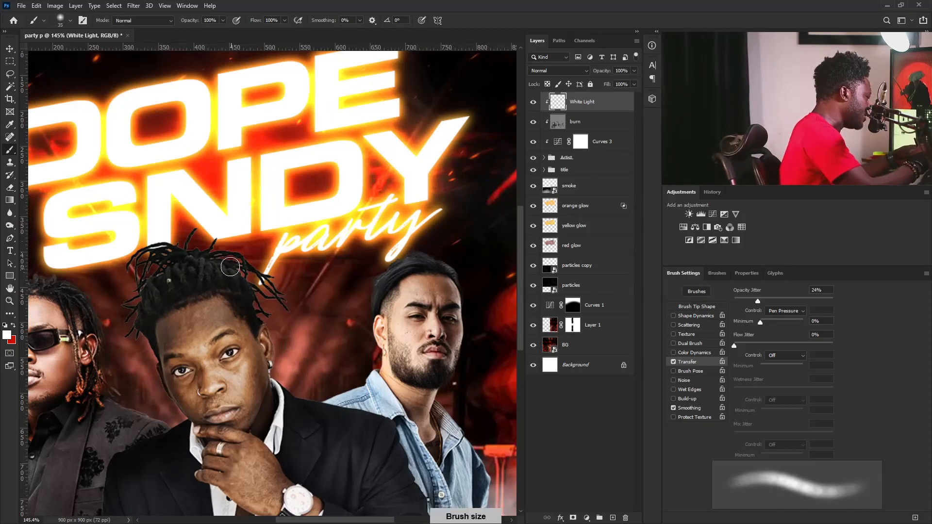
key(bracketright)
key(ctrl+z)
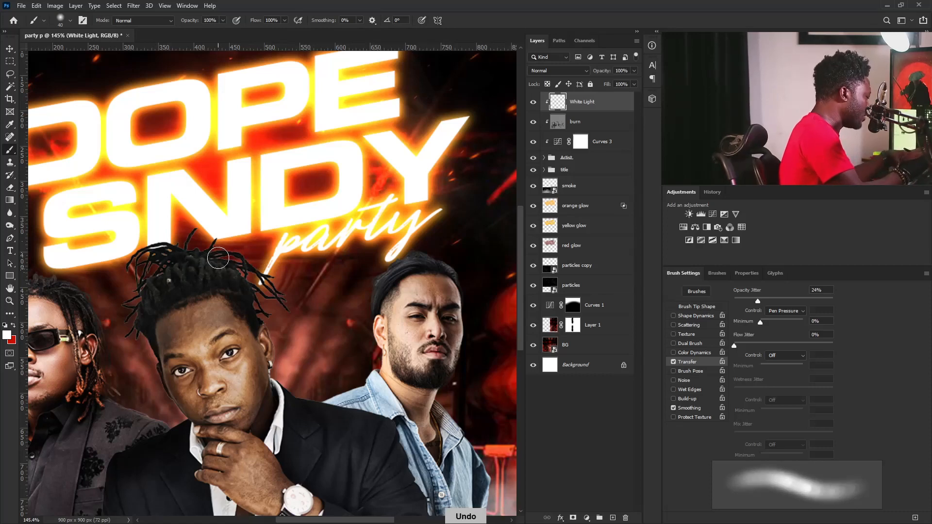
drag(131, 324, 184, 261)
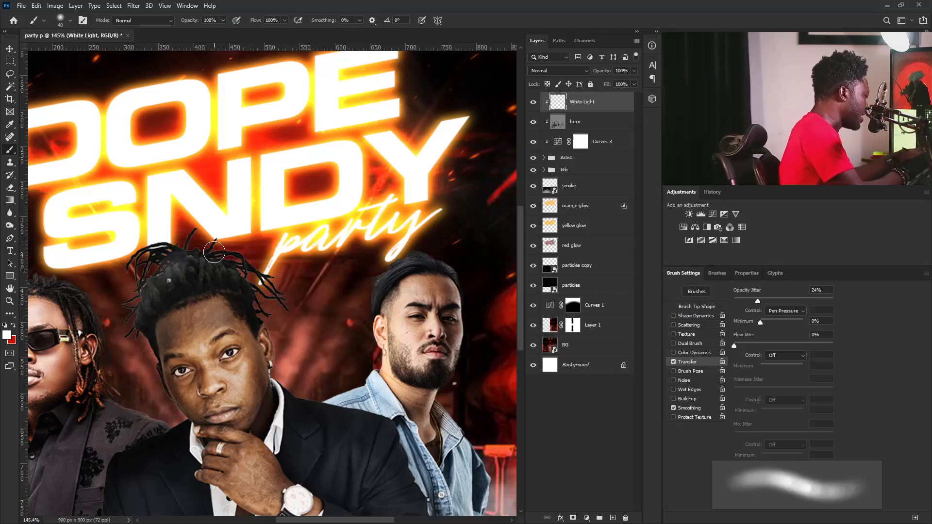
key(ctrl+z)
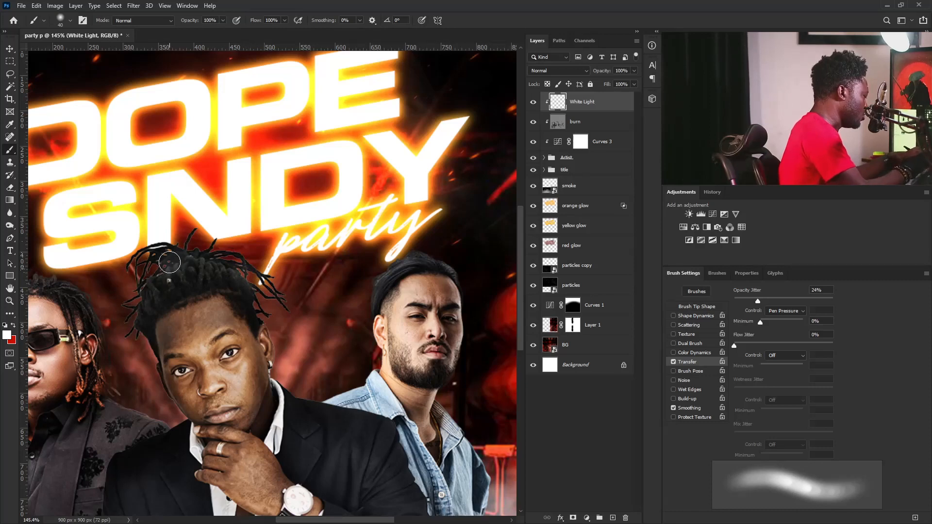
- Paint a faint white rim along the left artist's hair, then move toward the right artist and title
key(space)
drag(140, 342, 341, 332)
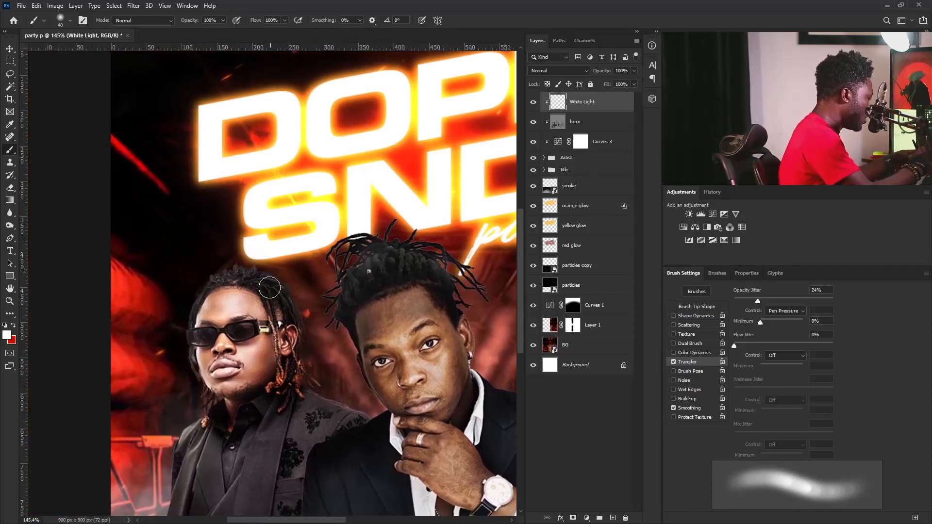
drag(294, 314, 279, 280)
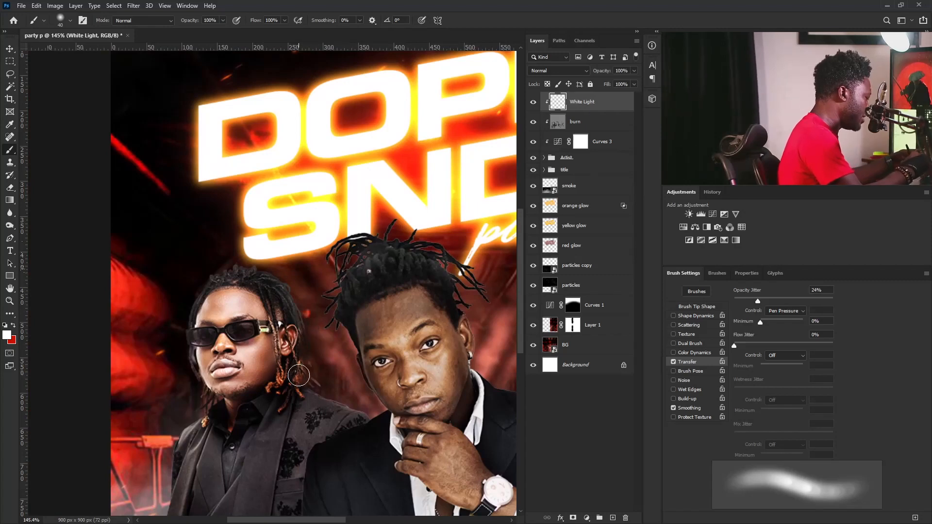
key(bracketleft)
key(bracketleft)
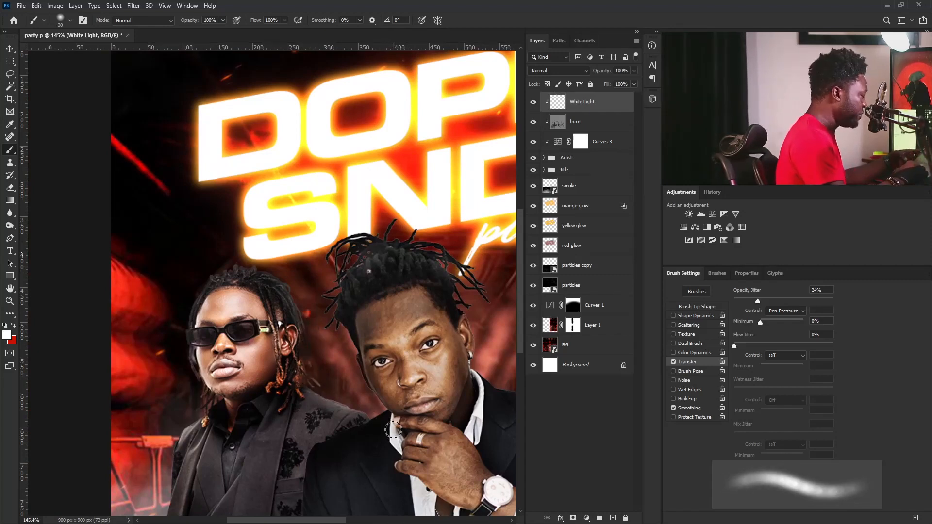
drag(395, 424, 273, 349)
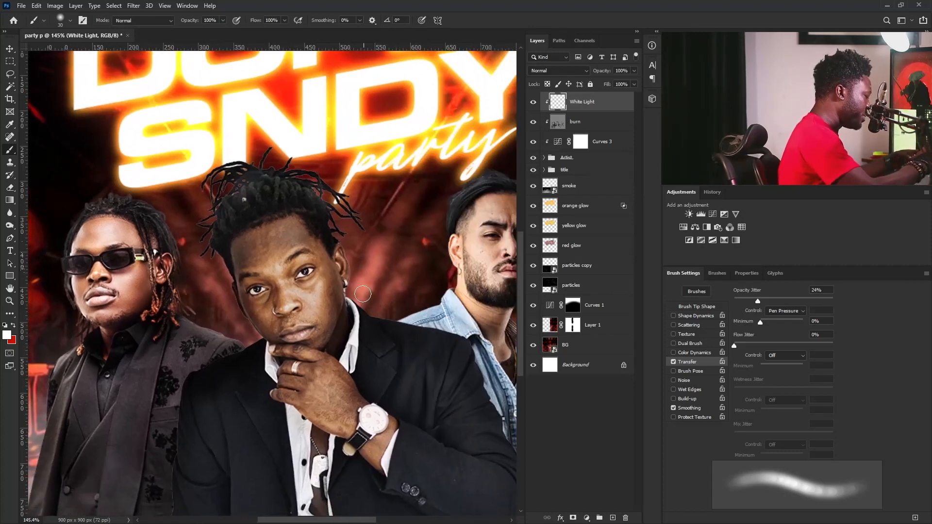
key(bracketleft)
key(bracketleft)
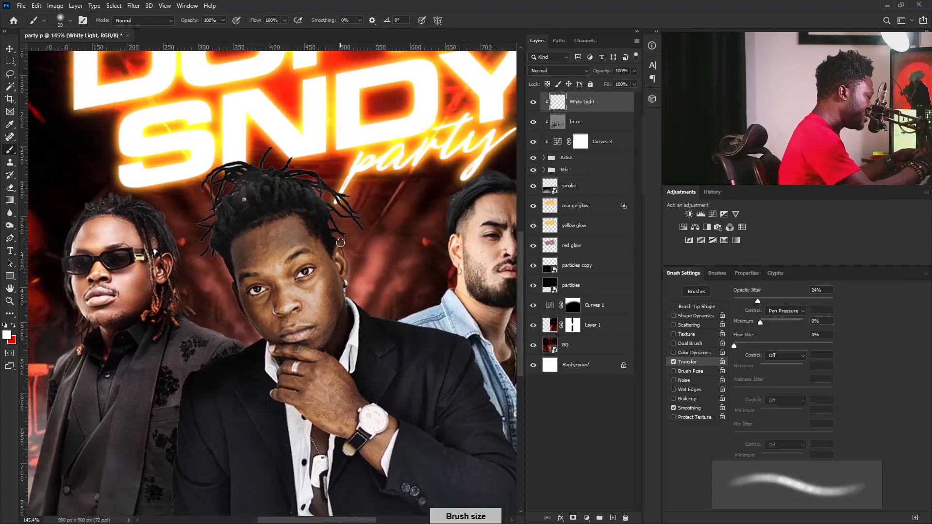
key(bracketright)
key(bracketright)
key(bracketright)
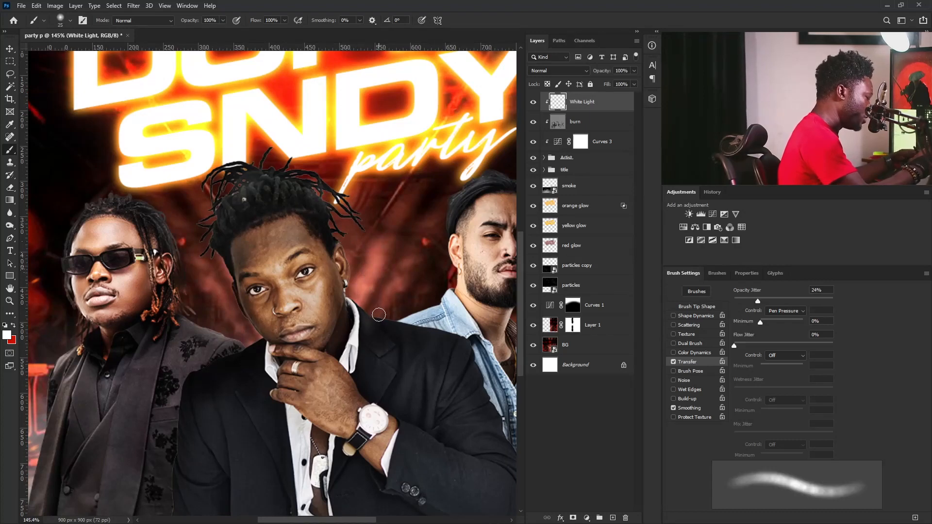
key(bracketleft)
key(bracketleft)
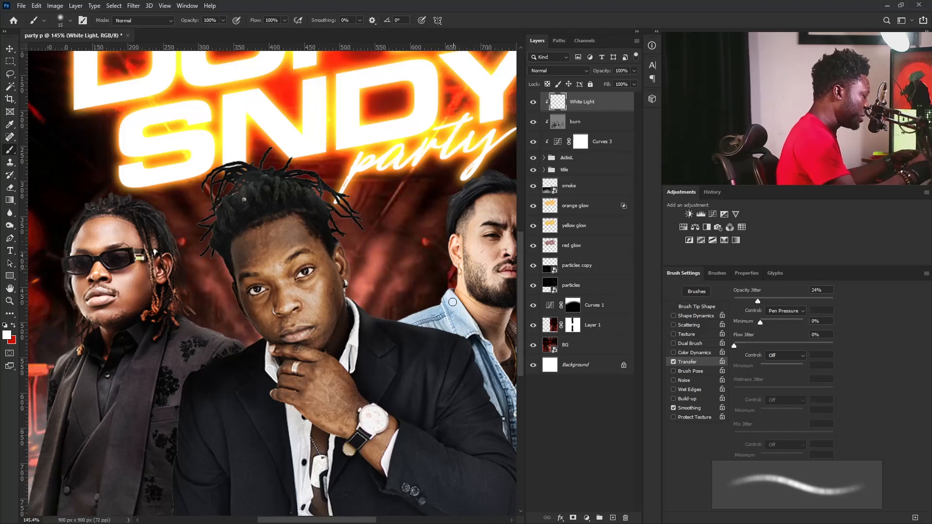
drag(446, 327, 305, 422)
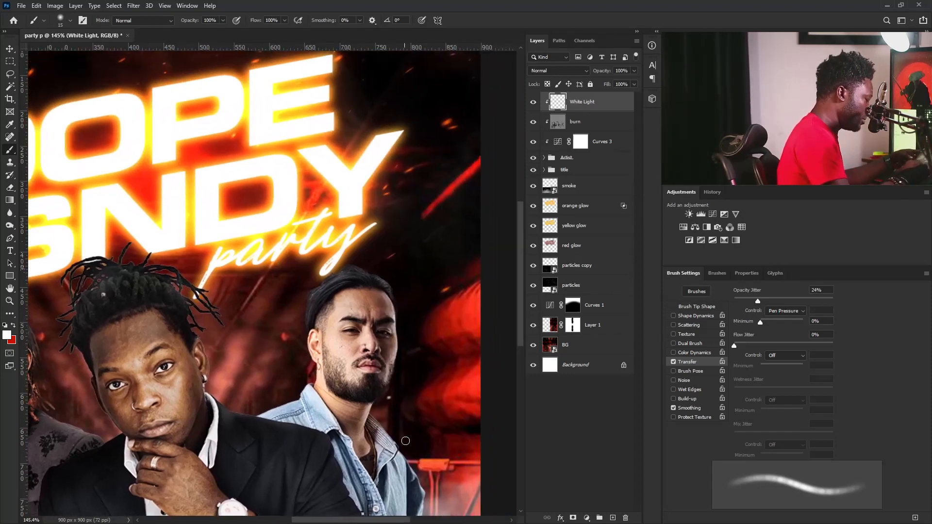
drag(416, 476, 448, 369)
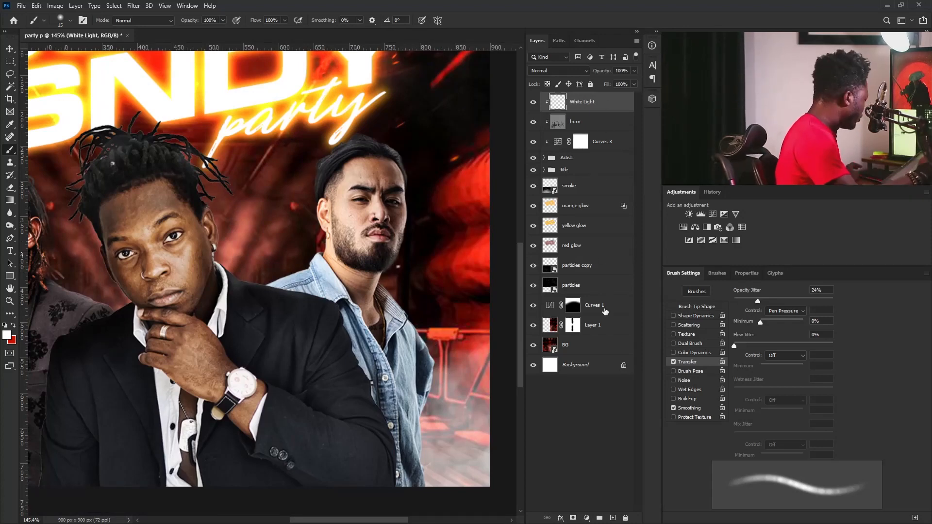
- Add a new layer named 'red/yellow light' and clip it to the layers below
alt+click(612, 519)
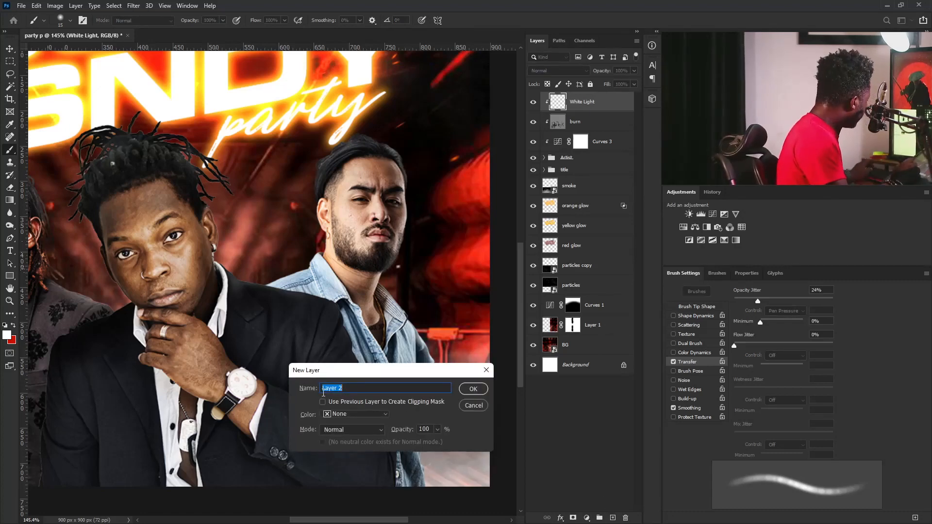
text(red/)
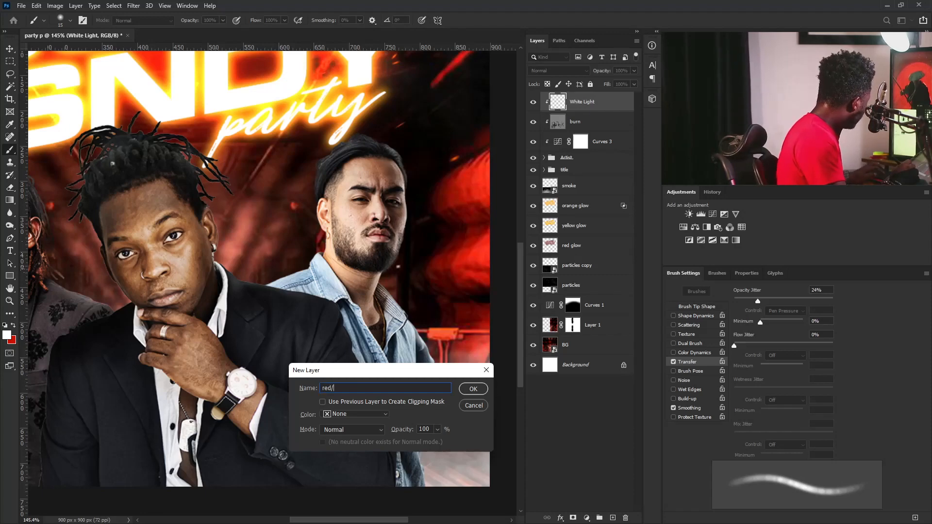
text(yellow light)
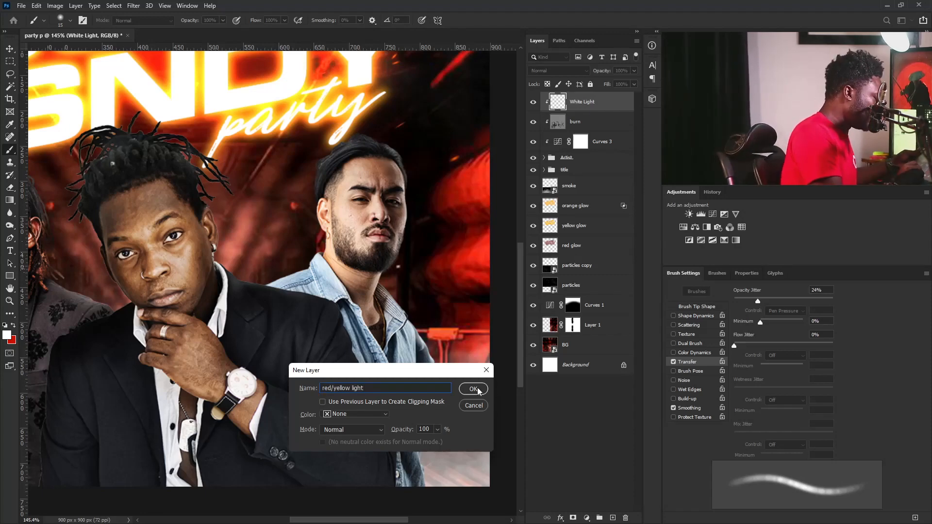
click(475, 391)
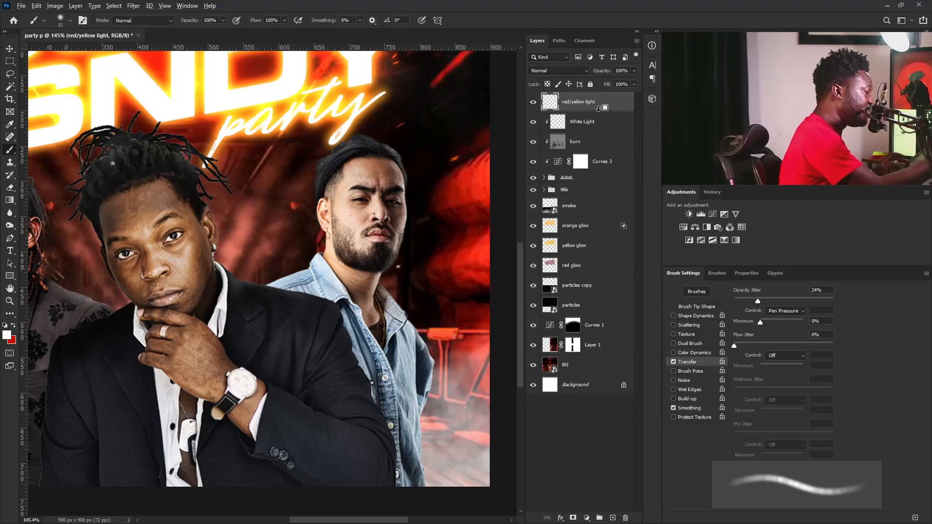
alt+click(600, 109)
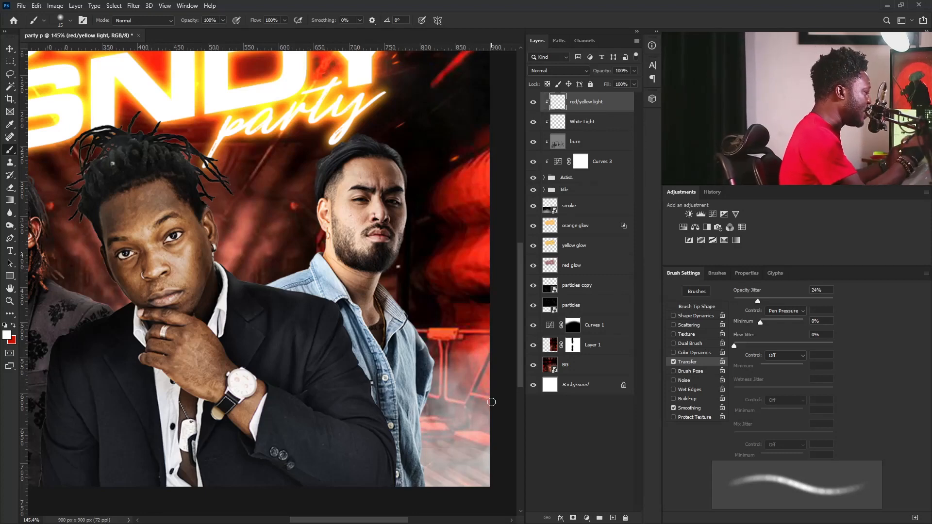
- Set the foreground colour to dark red #ba1000
click(14, 326)
click(7, 335)
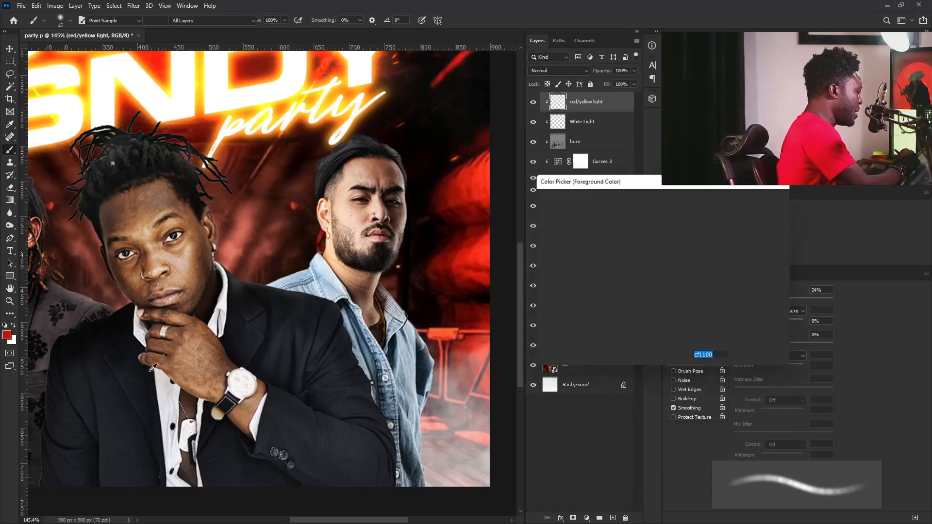
drag(662, 228, 663, 237)
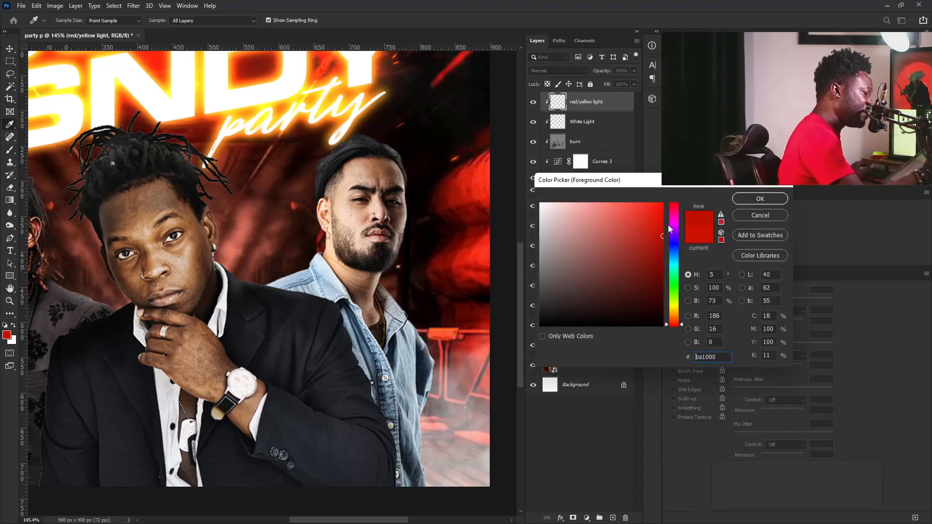
key(Return)
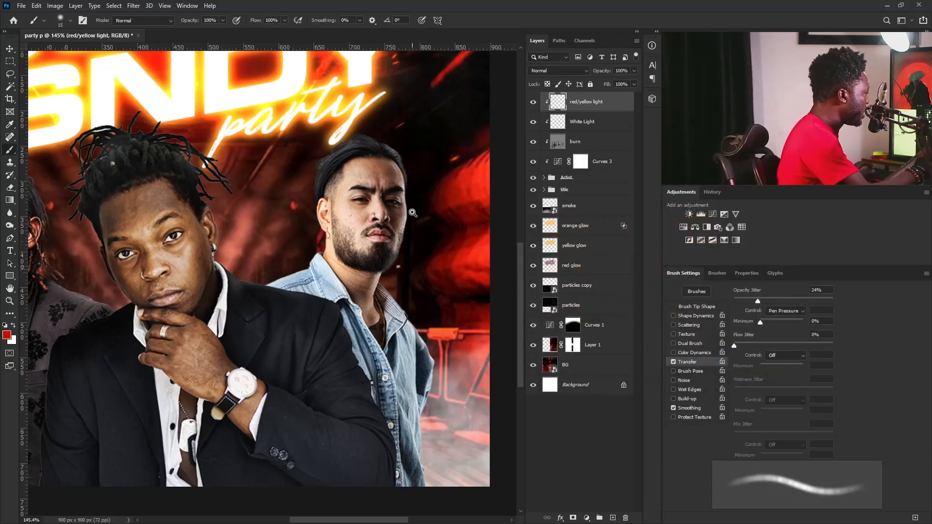
scroll(392, 217, down, 1)
scroll(392, 217, down, 2)
scroll(419, 230, up, 3)
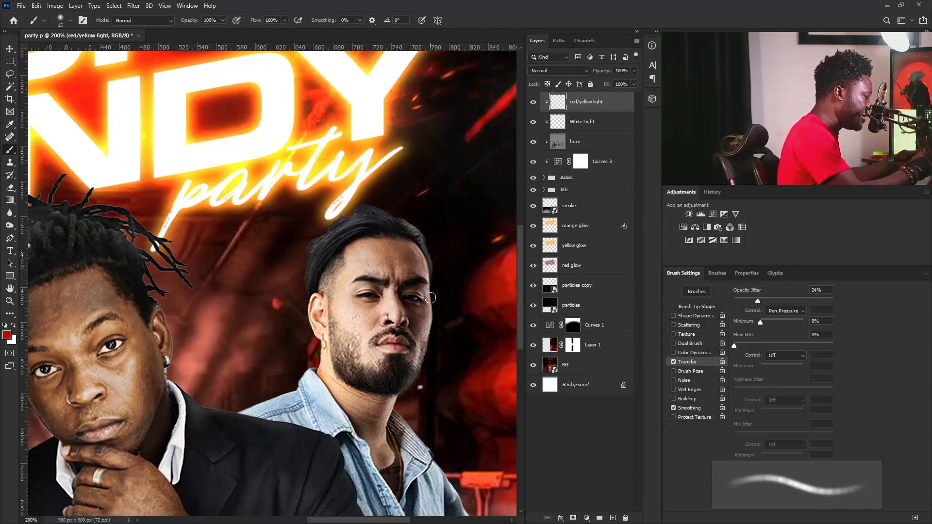
- Size the brush for thin edge detail and bring the artists' torsos into view
key(bracketright)
key(bracketright)
key(bracketright)
key(bracketright)
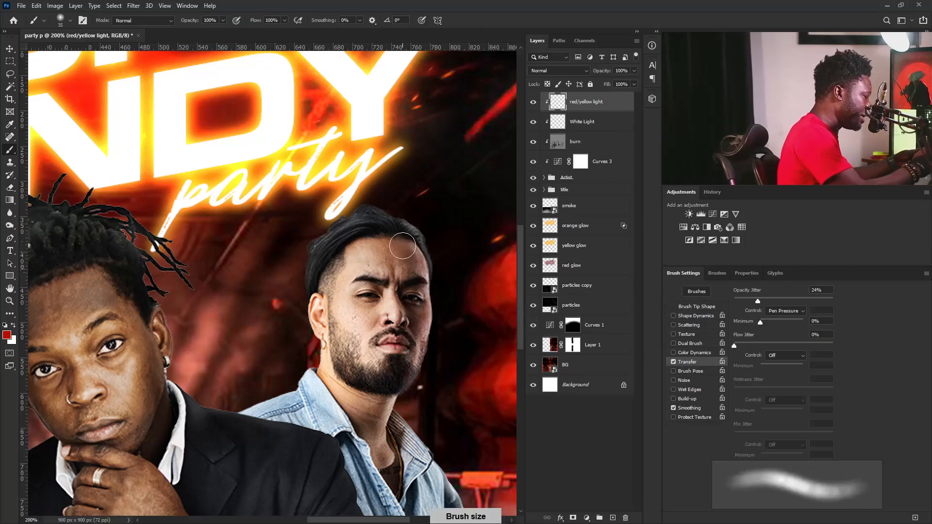
key(bracketleft)
key(bracketleft)
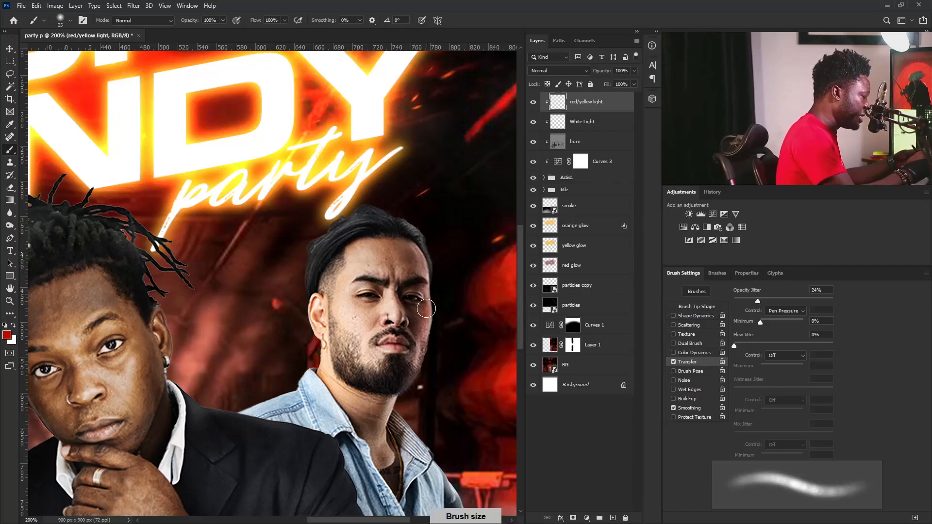
key(bracketleft)
key(bracketleft)
key(bracketleft)
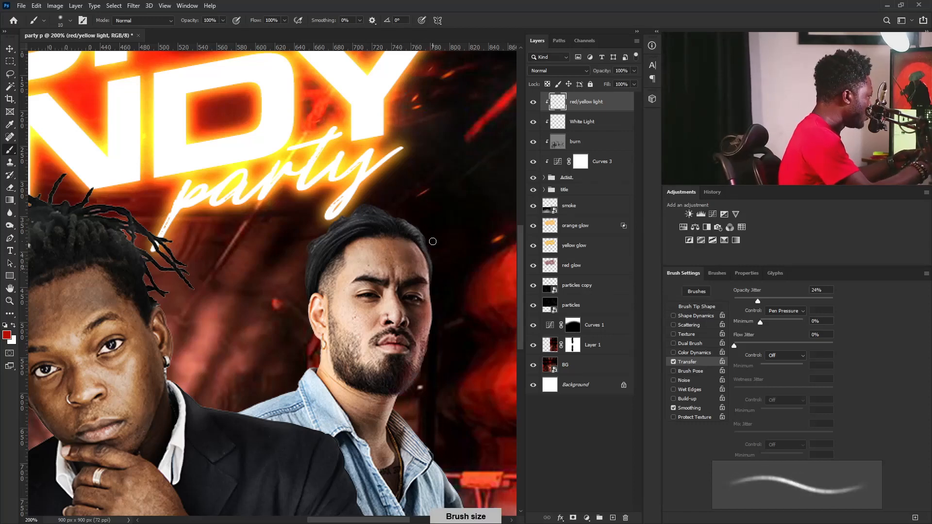
key(bracketright)
key(bracketright)
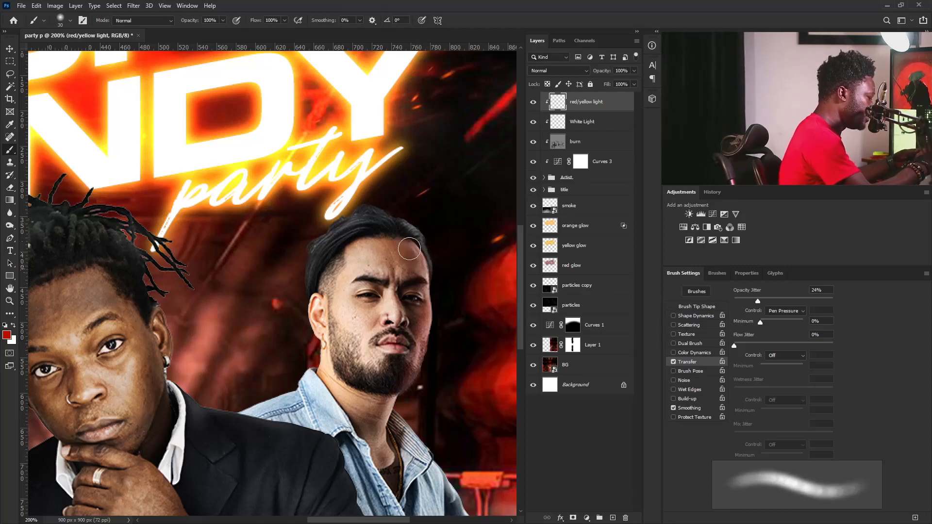
key(bracketleft)
key(bracketleft)
key(bracketleft)
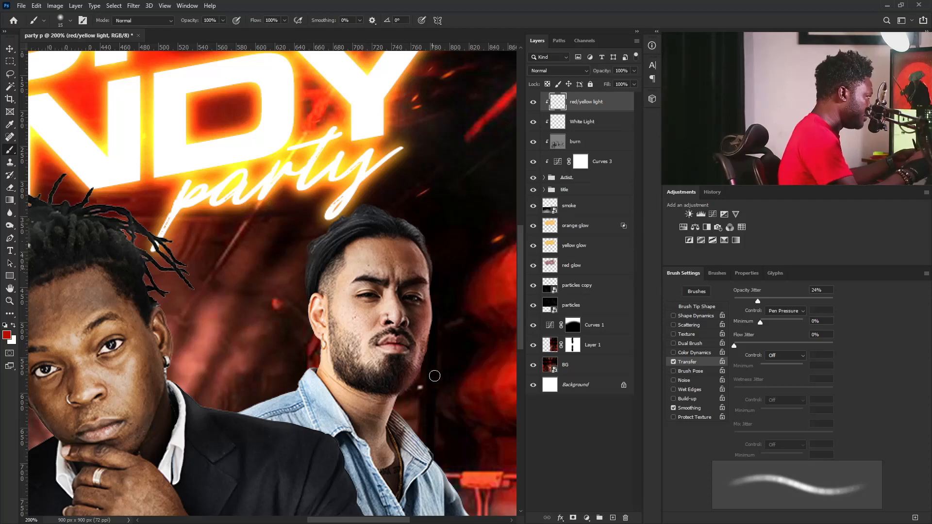
key(space)
drag(456, 446, 397, 276)
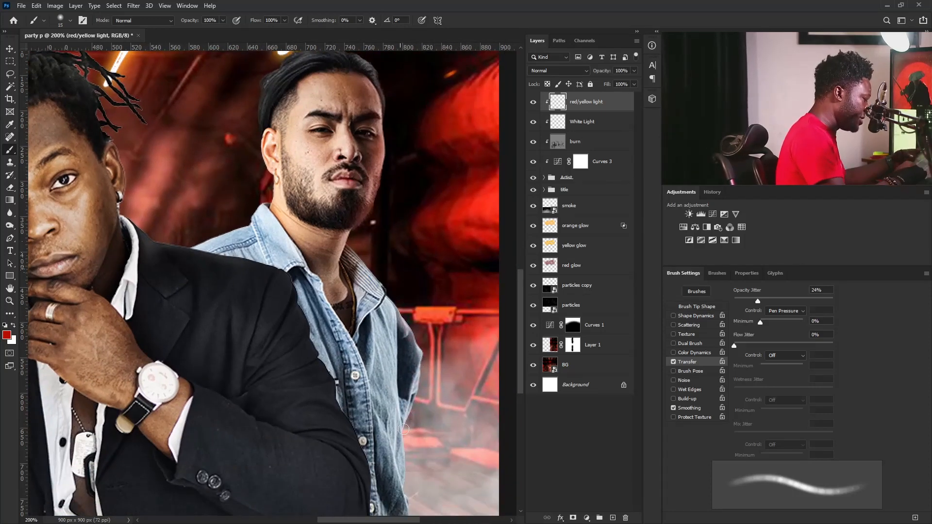
key(bracketleft)
key(bracketleft)
key(bracketleft)
key(bracketleft)
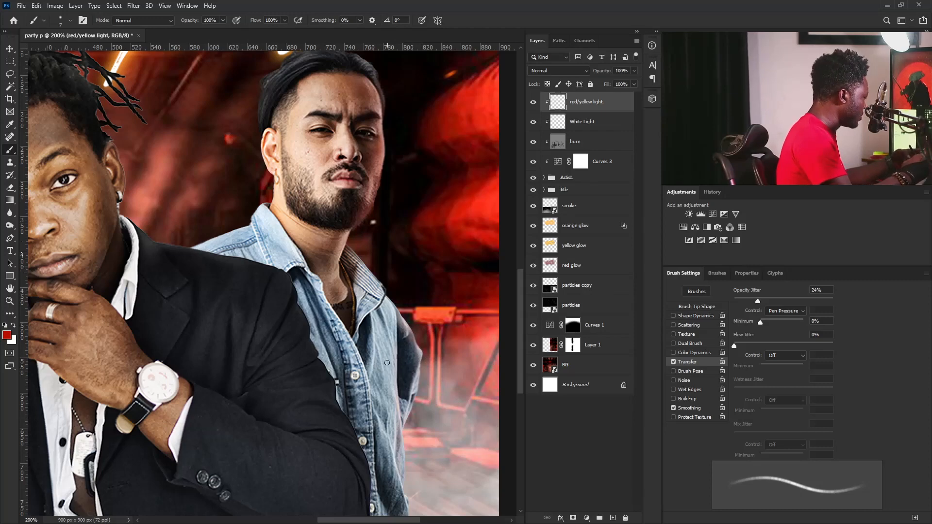
- Move to the title and left artists, soften and shrink the brush, then fit the flyer on screen
drag(211, 286, 470, 476)
mouse_move(357, 361)
mouse_down()
mouse_move(389, 387)
mouse_move(423, 389)
mouse_up()
key(bracketright)
key(bracketright)
key(bracketright)
key(bracketright)
key(bracketright)
key(bracketright)
key(bracketright)
key(bracketright)
key(bracketright)
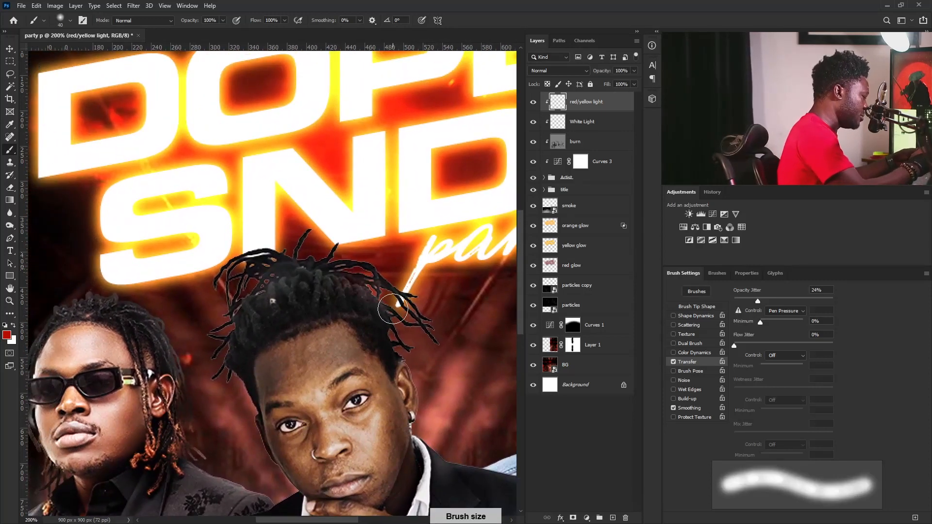
key(shift+bracketleft)
key(shift+bracketleft)
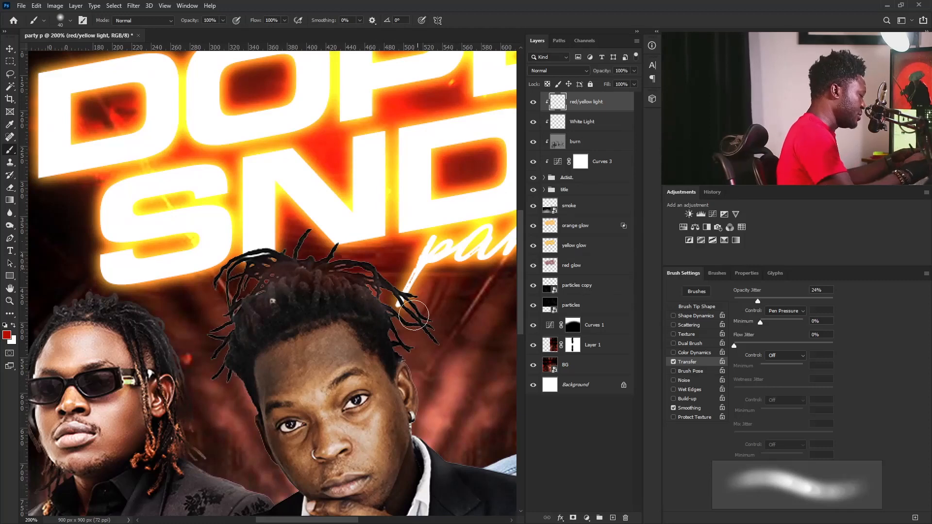
key(bracketleft)
key(bracketleft)
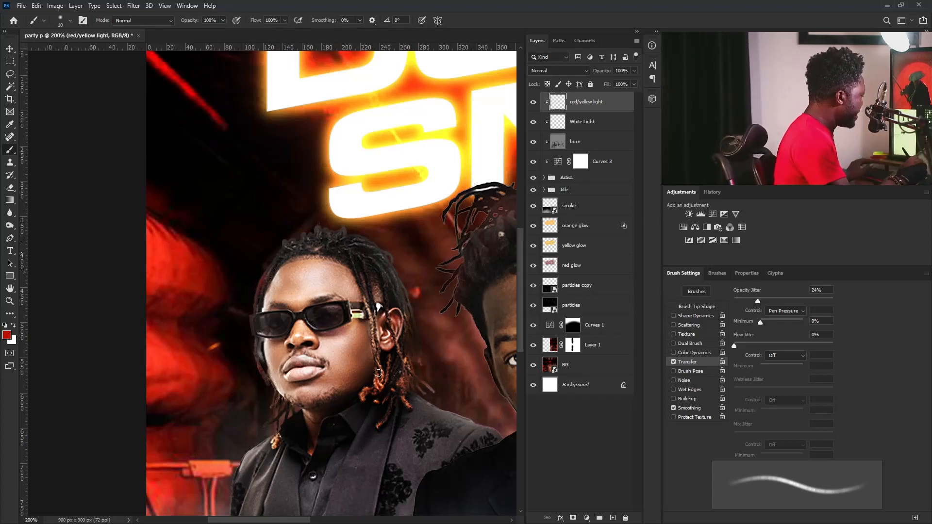
key(ctrl+0)
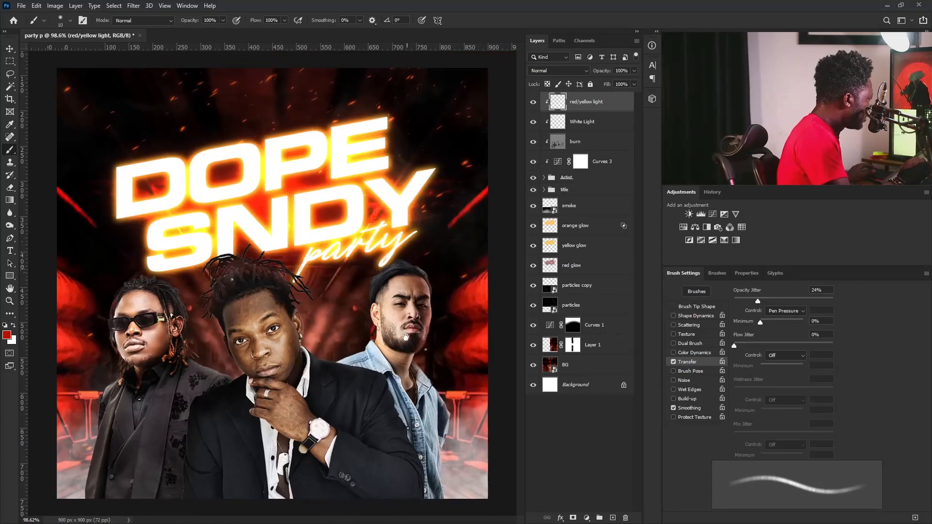
scroll(413, 311, down, 2)
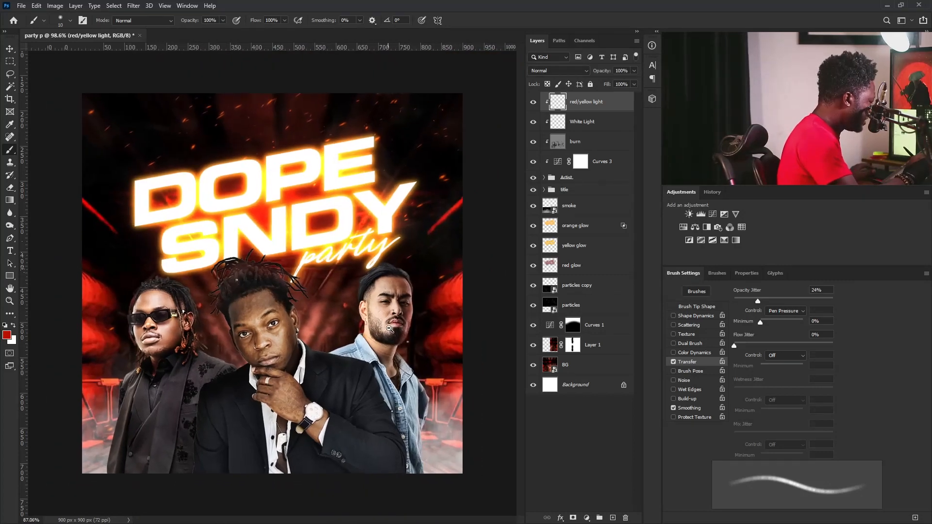
scroll(434, 306, up, 2)
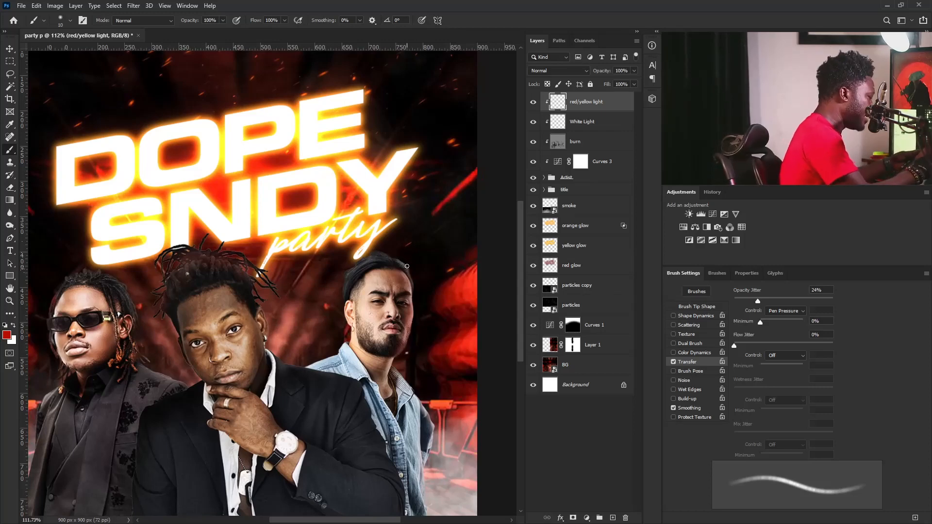
- Pick a saturated yellow in the Color Picker and shift its hue to orange ffb400
click(13, 326)
click(7, 336)
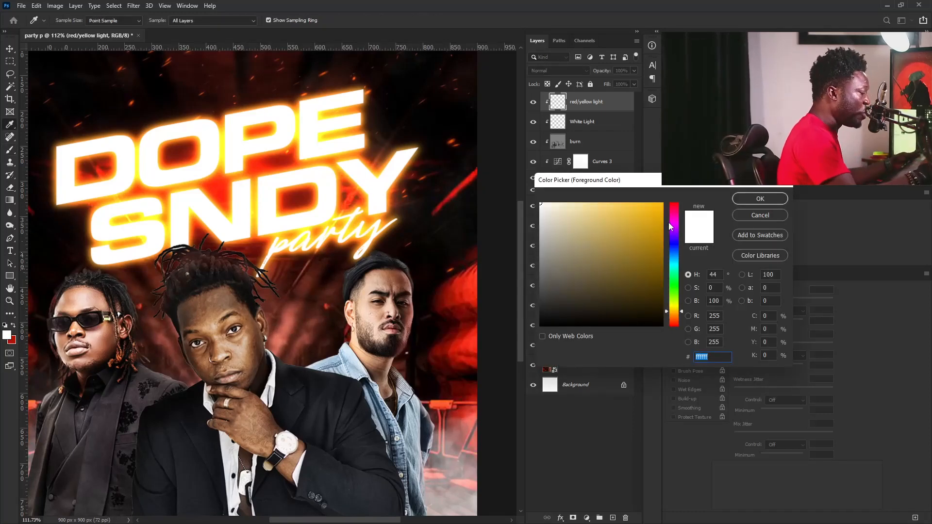
drag(663, 207, 675, 197)
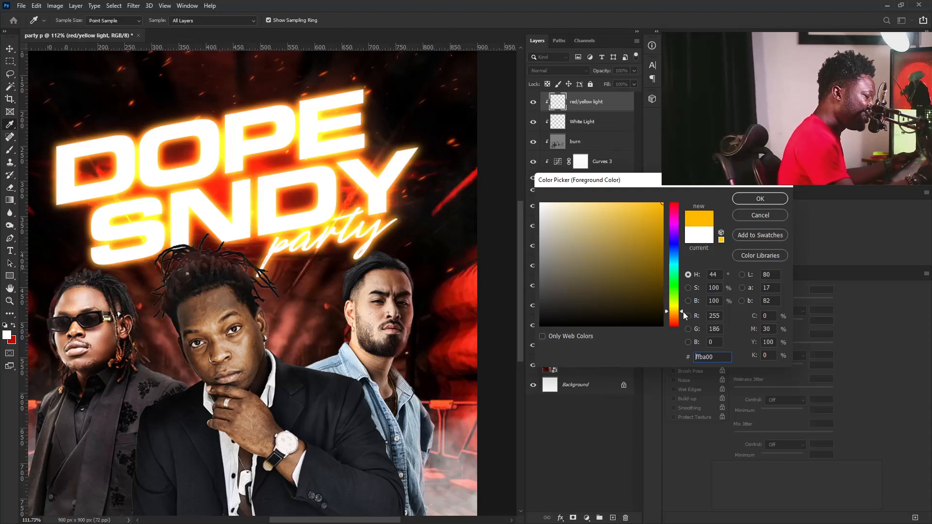
drag(684, 312, 682, 315)
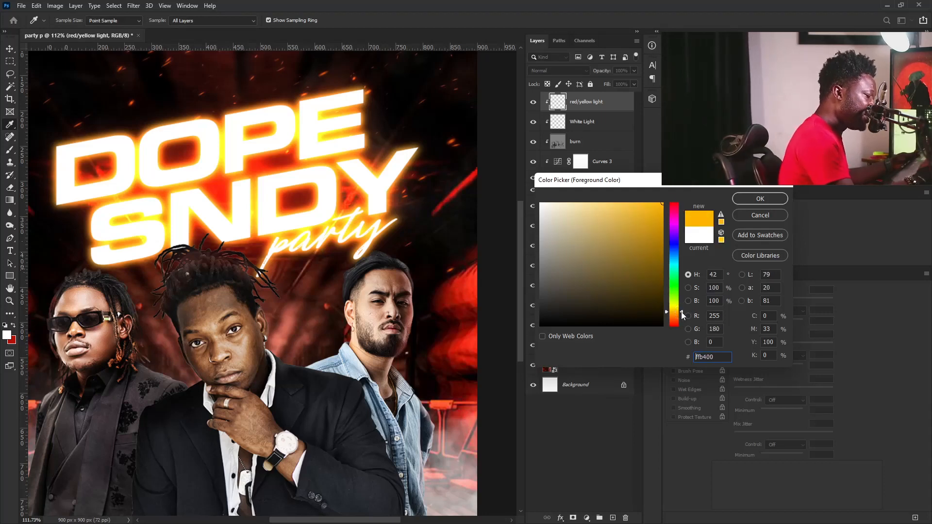
click(769, 200)
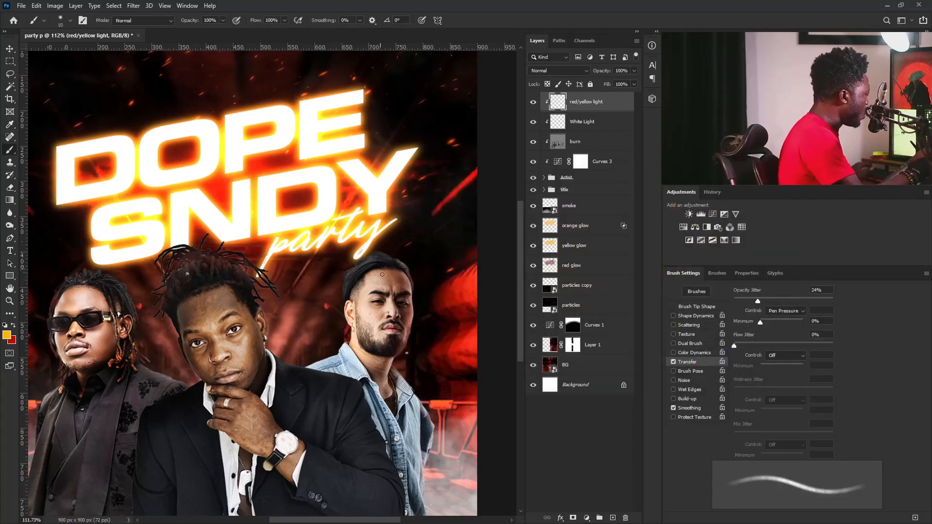
- Zoom in and move across the artists' heads and shoulders, resizing the brush along the way
scroll(382, 274, up, 4)
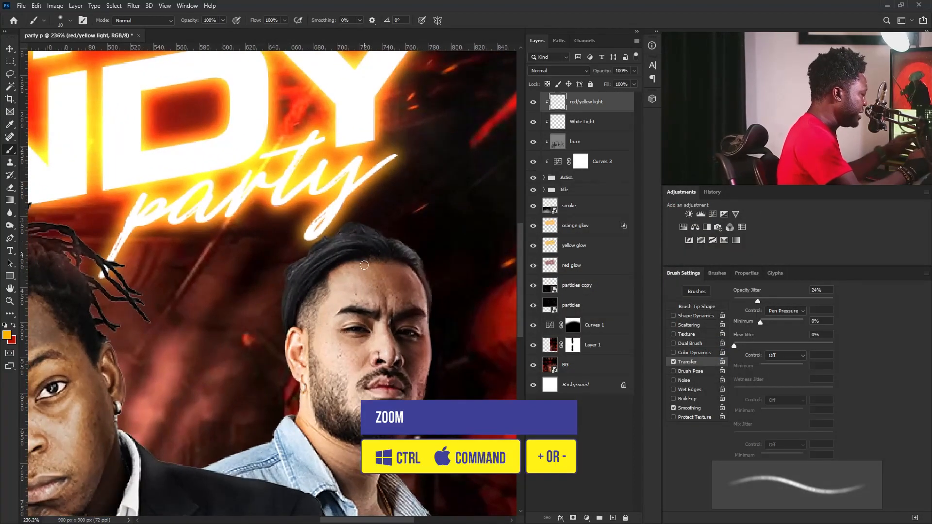
key(bracketright)
key(bracketright)
key(bracketright)
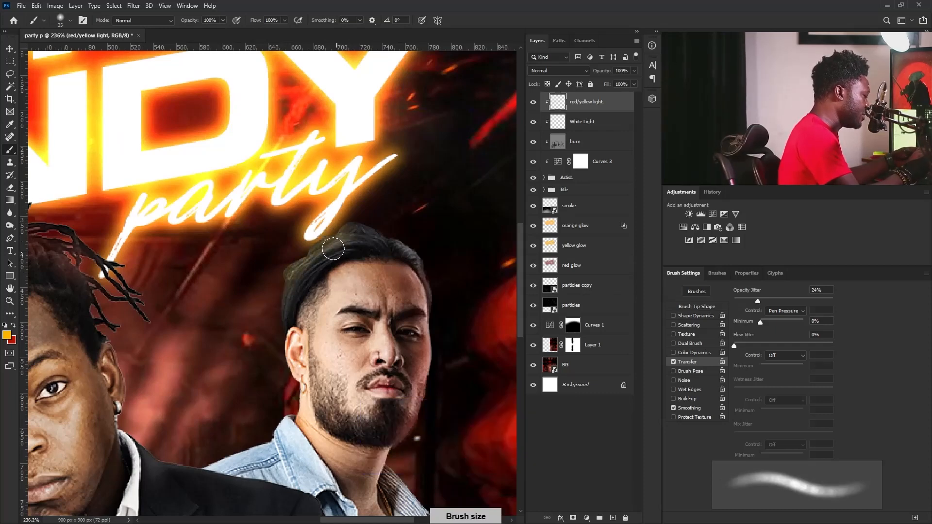
key(bracketleft)
key(bracketleft)
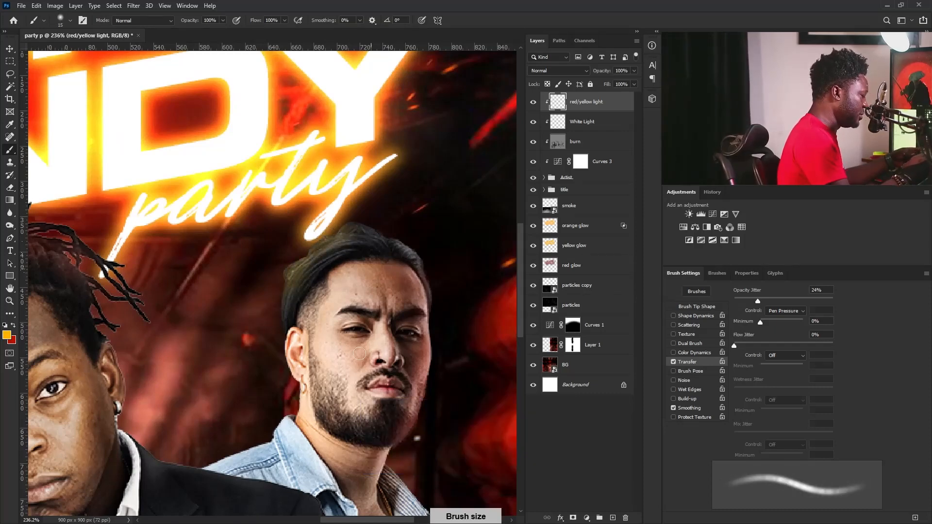
key(space)
drag(164, 336, 442, 363)
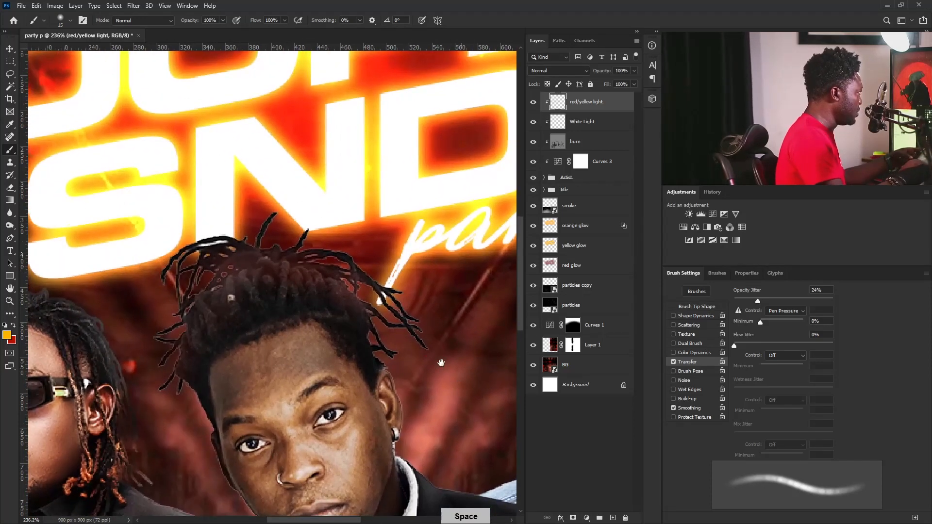
key(bracketright)
key(bracketright)
key(bracketright)
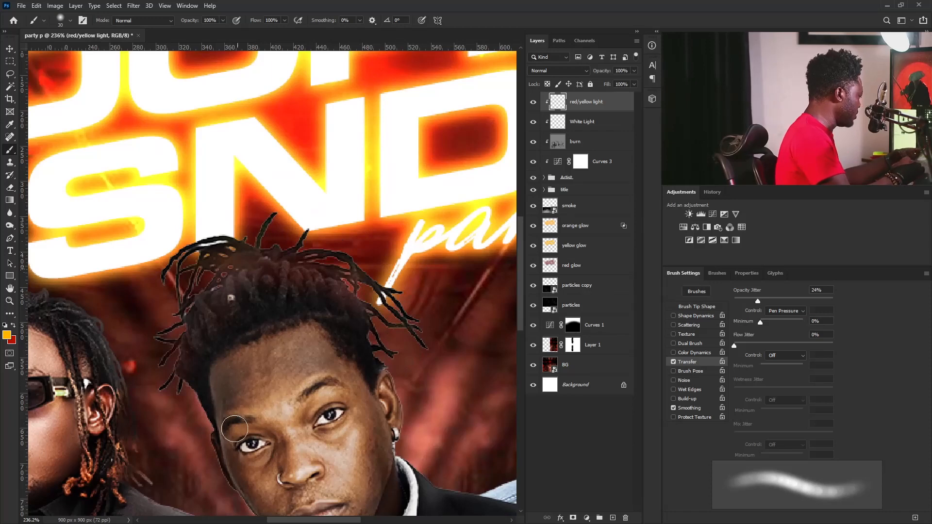
key(space)
drag(117, 378, 320, 352)
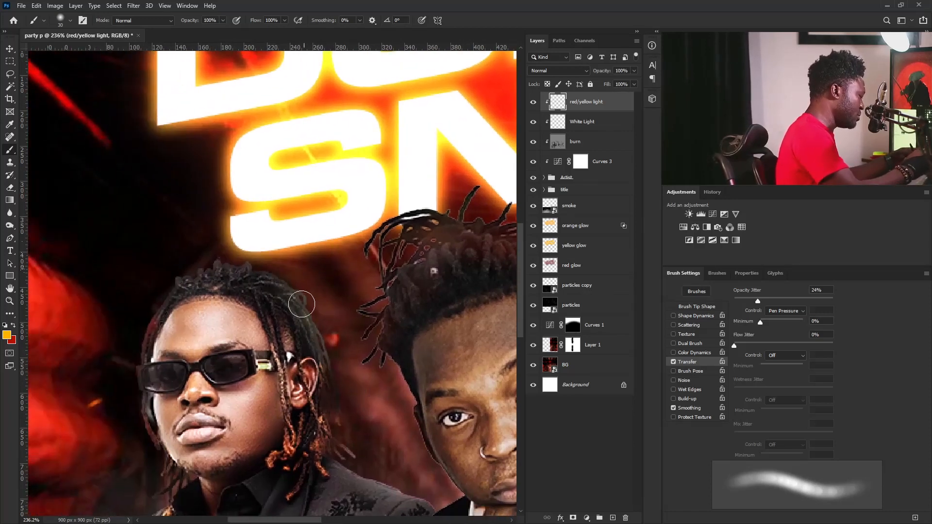
key(space)
drag(373, 464, 295, 342)
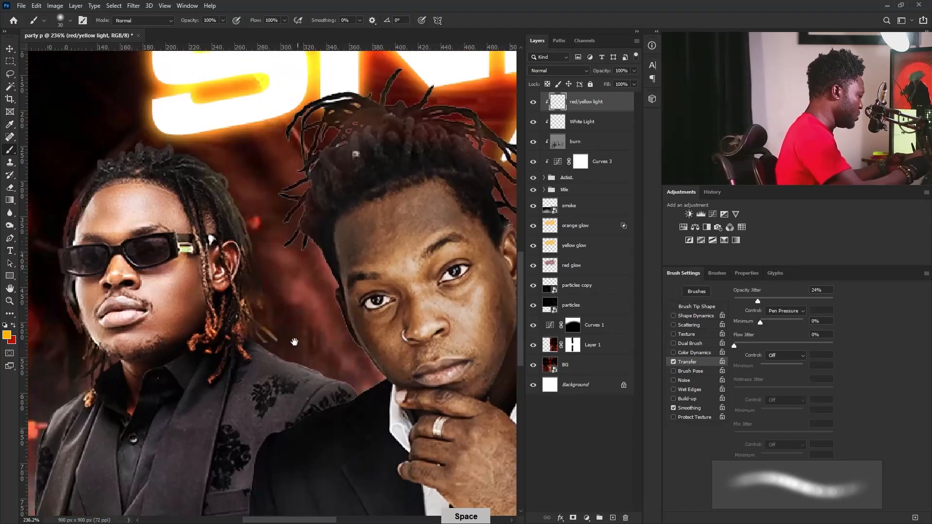
key(space)
mouse_move(478, 403)
mouse_down()
mouse_move(234, 352)
mouse_move(228, 303)
mouse_up()
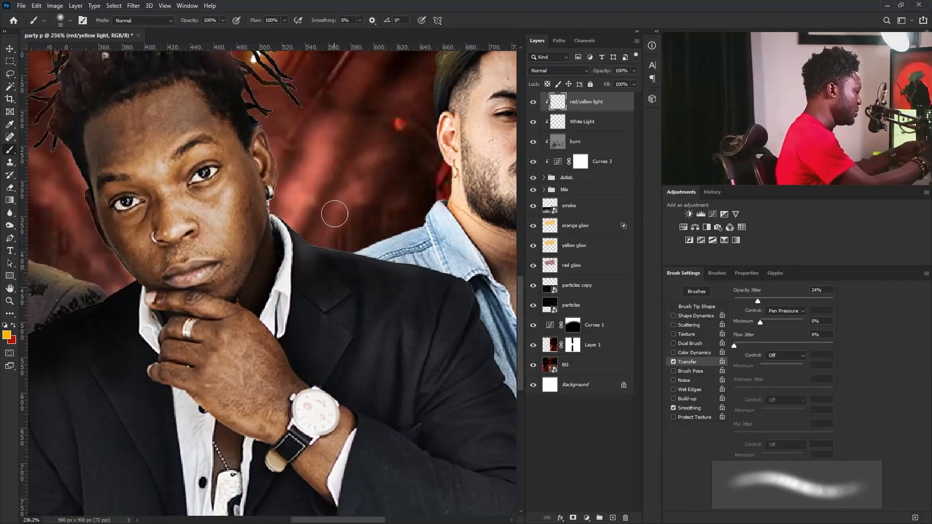
key(bracketleft)
key(bracketleft)
key(bracketleft)
- Bring the right artist's head into view and size the brush for the shoulder light
mouse_move(405, 278)
mouse_down()
mouse_move(266, 412)
mouse_move(304, 487)
mouse_up()
key(bracketright)
key(bracketright)
key(bracketright)
key(bracketright)
key(bracketright)
key(bracketleft)
key(bracketleft)
key(bracketleft)
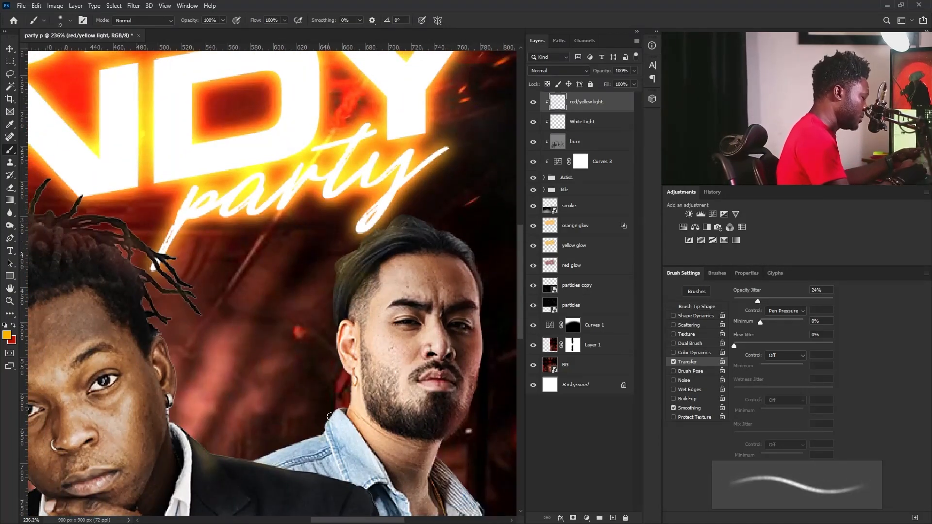
key(bracketleft)
key(bracketleft)
key(bracketleft)
key(bracketleft)
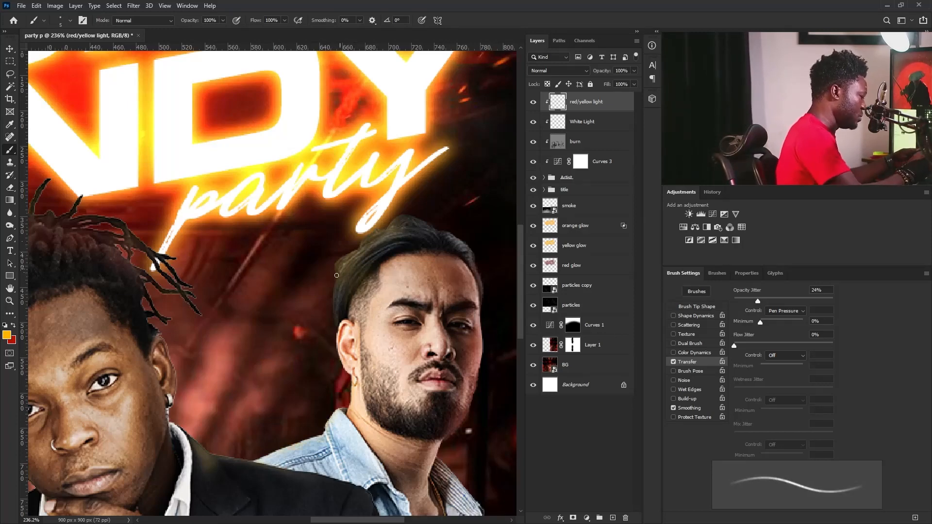
key(bracketleft)
key(bracketleft)
key(bracketleft)
key(bracketleft)
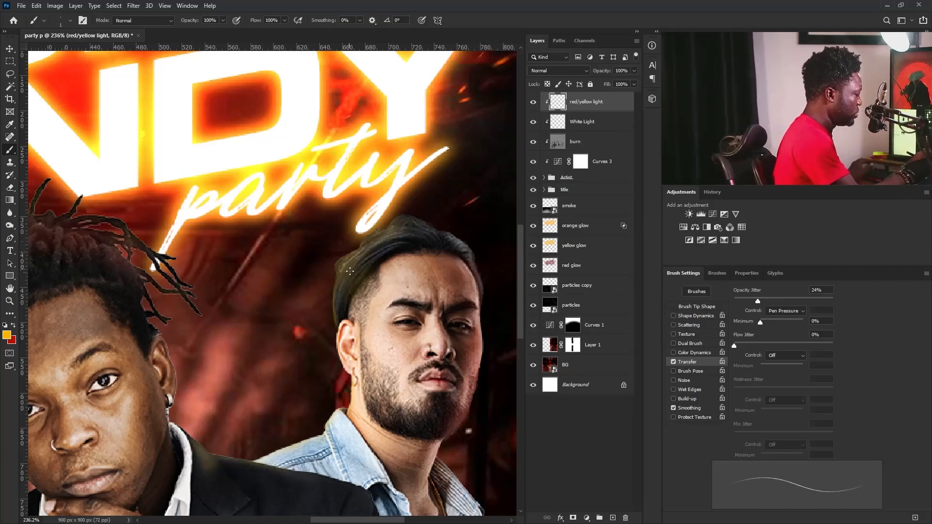
scroll(350, 271, down, 9)
scroll(317, 323, up, 12)
key(bracketright)
key(bracketright)
key(bracketright)
key(bracketright)
key(bracketright)
key(bracketright)
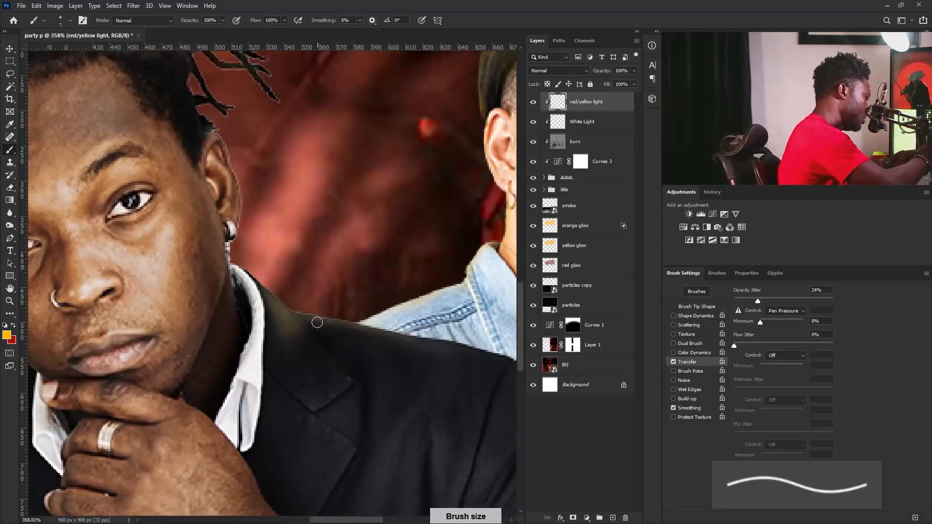
key(bracketright)
key(bracketright)
key(bracketright)
key(bracketright)
key(bracketright)
- Paint a faint orange light along the middle artist's shoulder, redoing it softer, then zoom out
drag(312, 333, 455, 360)
key(ctrl+z)
drag(306, 324, 353, 329)
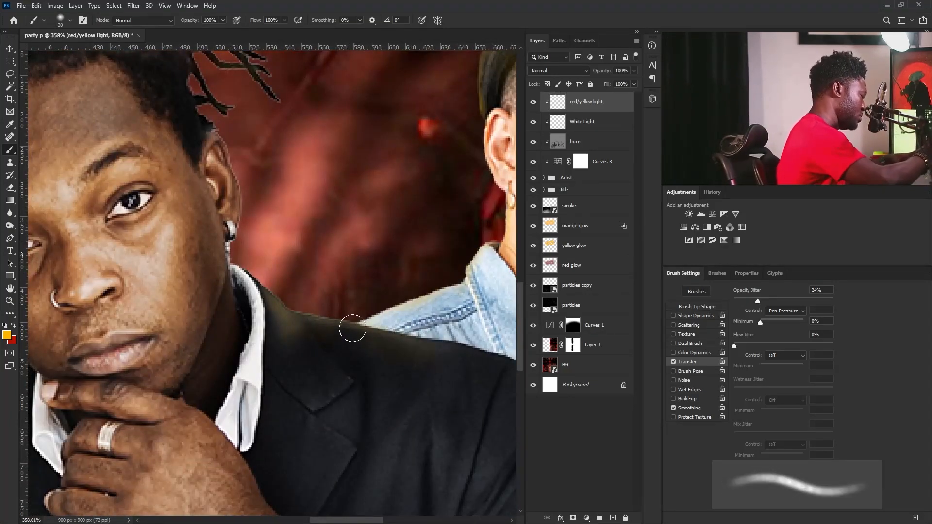
key(bracketleft)
key(bracketleft)
key(bracketleft)
key(bracketleft)
key(bracketleft)
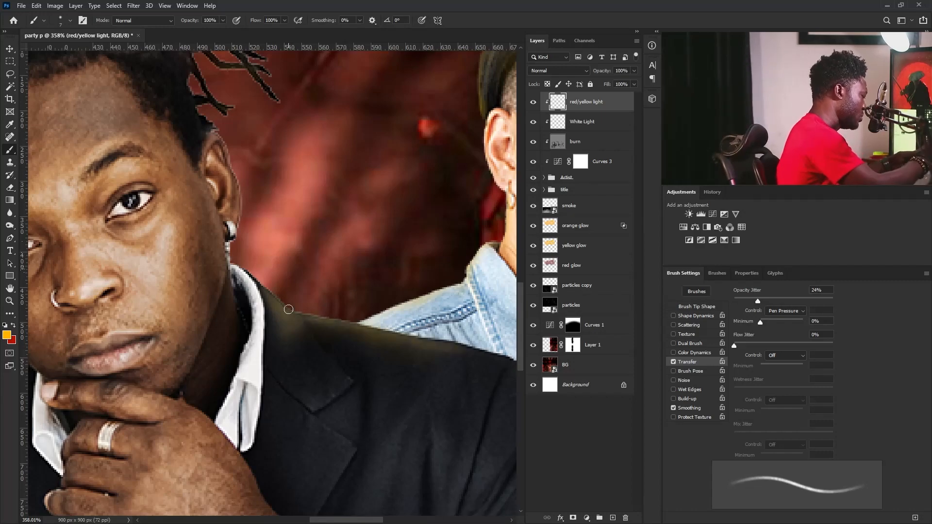
key(bracketright)
key(bracketright)
scroll(243, 213, down, 3)
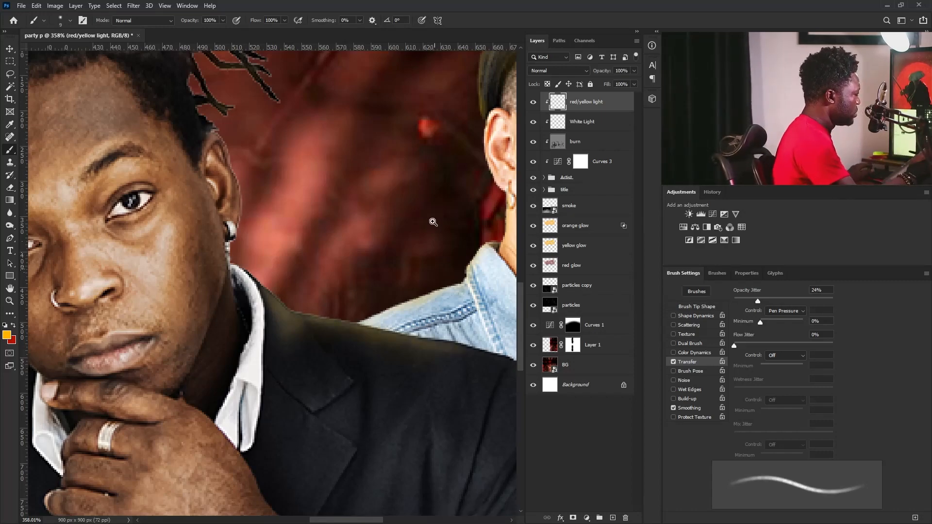
scroll(431, 221, down, 4)
scroll(390, 267, up, 2)
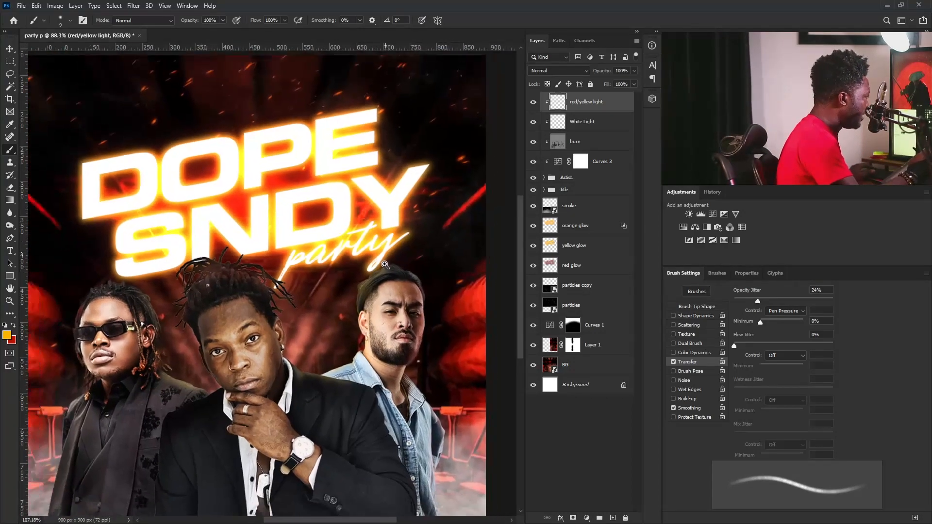
scroll(390, 268, down, 2)
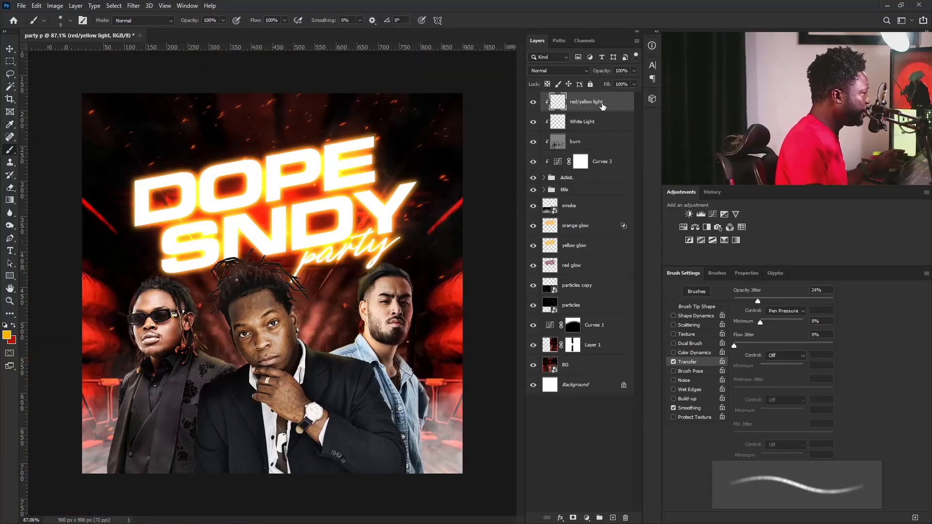
- Add a Black & White adjustment, clip it with Ctrl+Alt+G, and blend it as Overlay
click(707, 229)
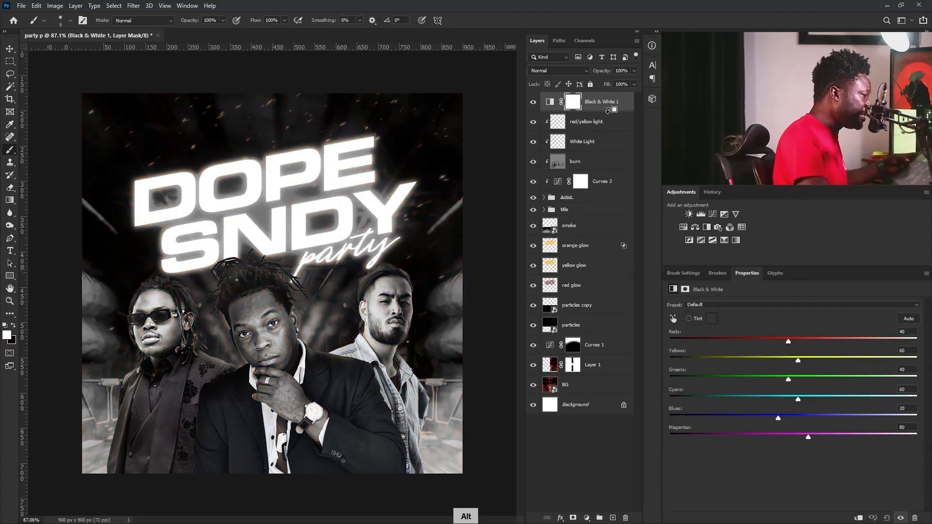
key(ctrl+alt+g)
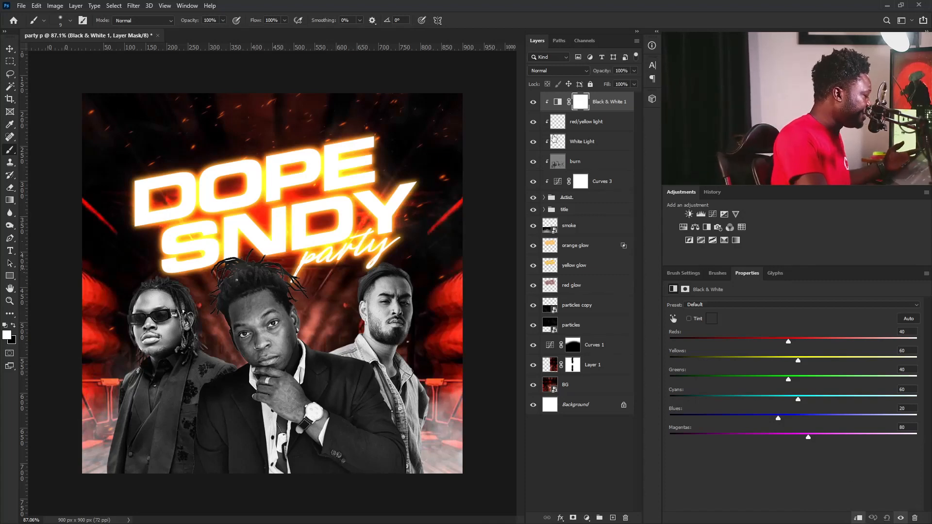
click(558, 70)
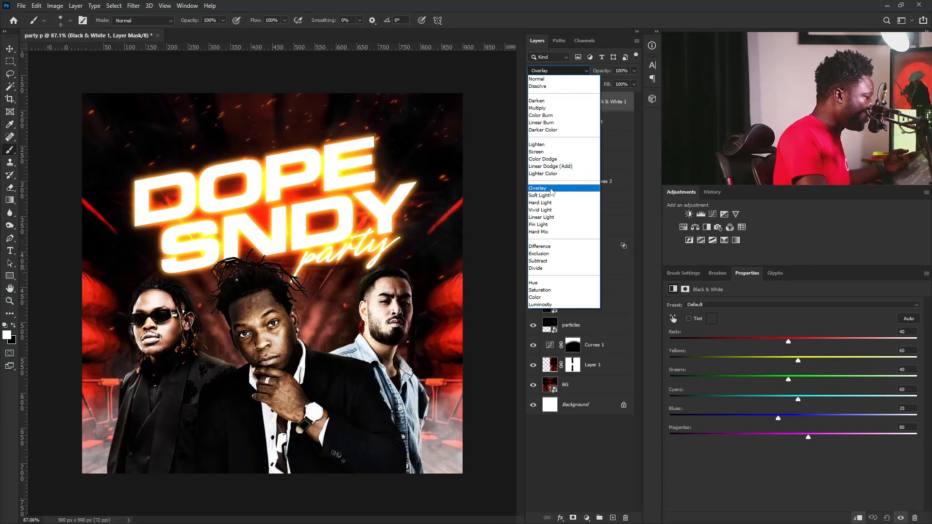
click(539, 188)
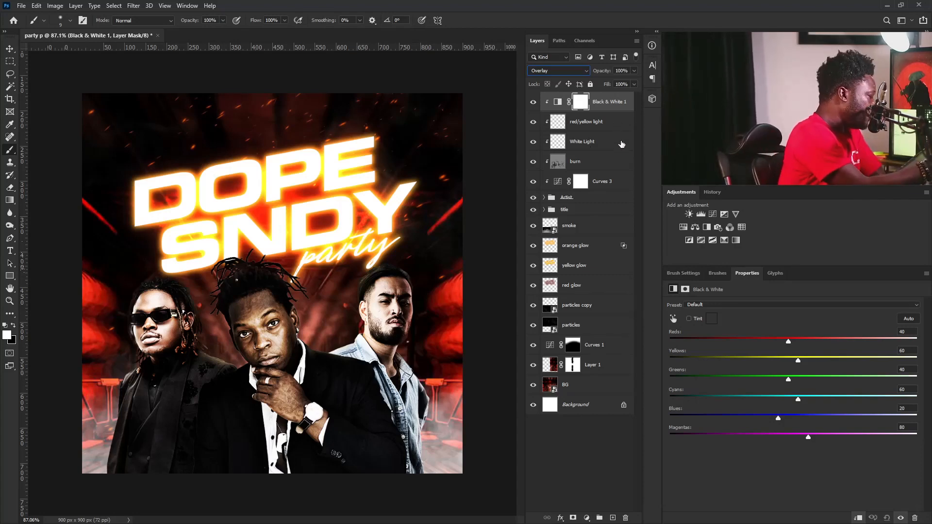
double_click(629, 104)
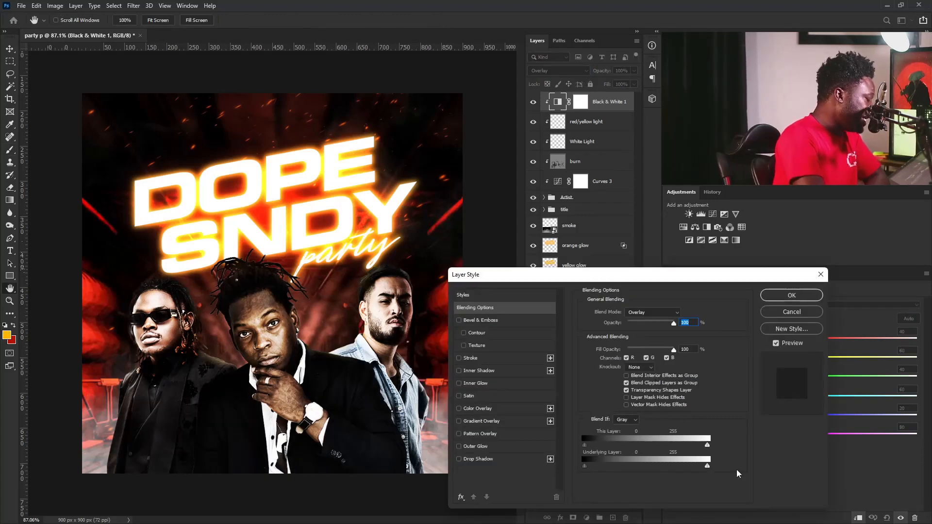
- Split the Underlying Layer Blend If slider to 0/35 so the overlay spares the darkest tones
drag(708, 467, 597, 461)
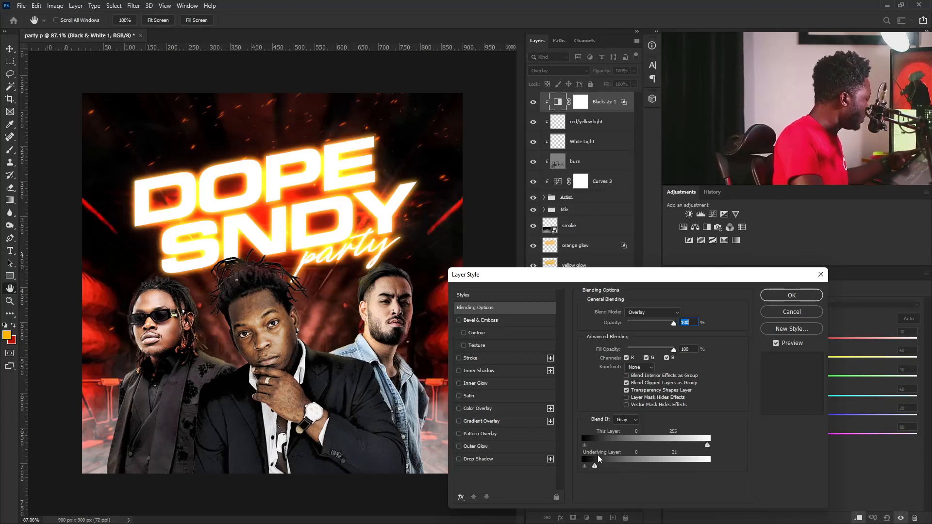
key(alt)
alt+click(596, 468)
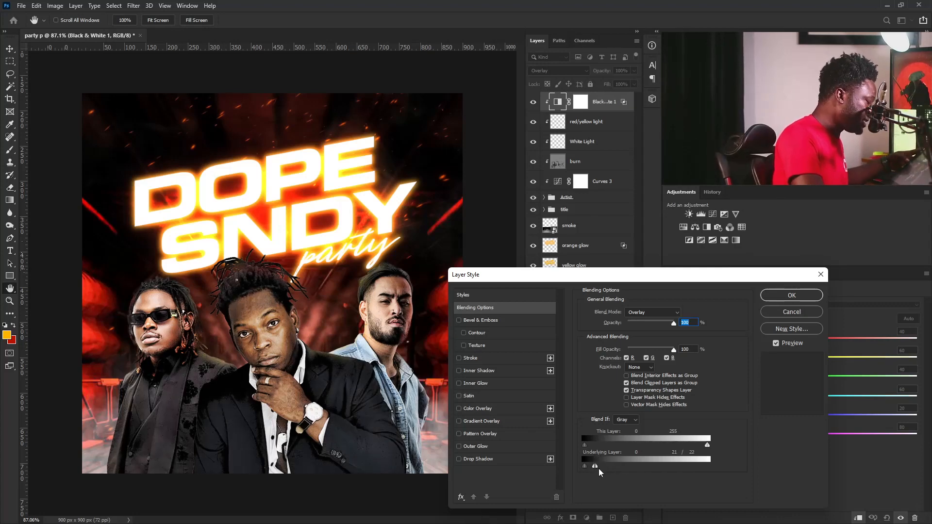
drag(596, 466, 576, 466)
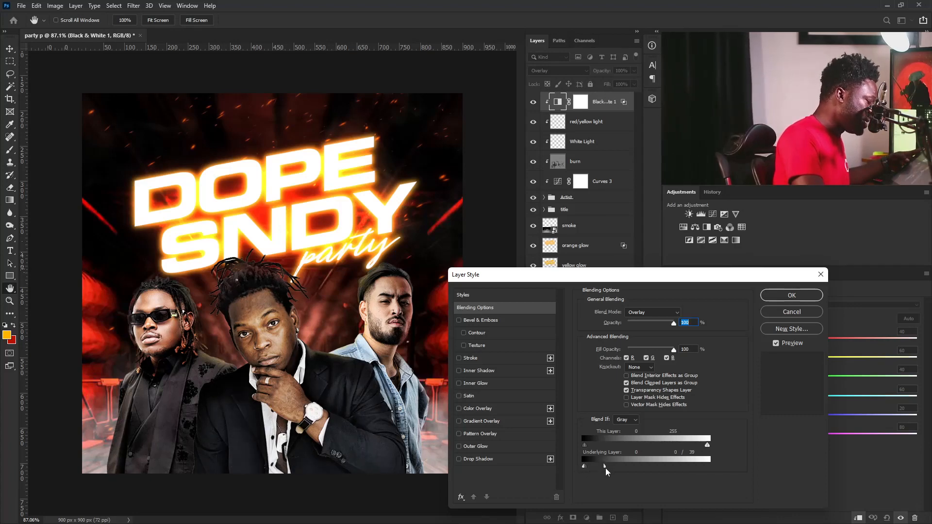
click(787, 296)
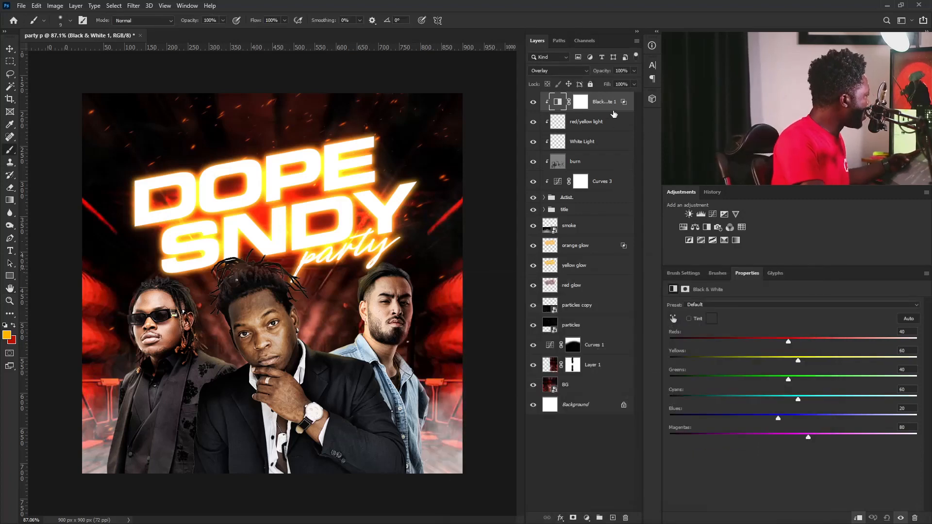
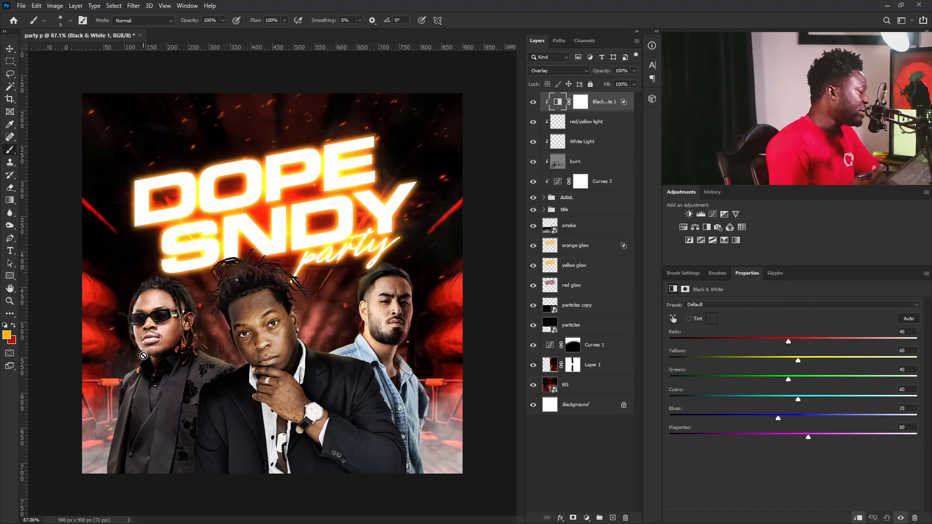
- Add a Curves adjustment clipped to the Black & White layer, lifting input 127 to output 212, then invert its mask
click(712, 214)
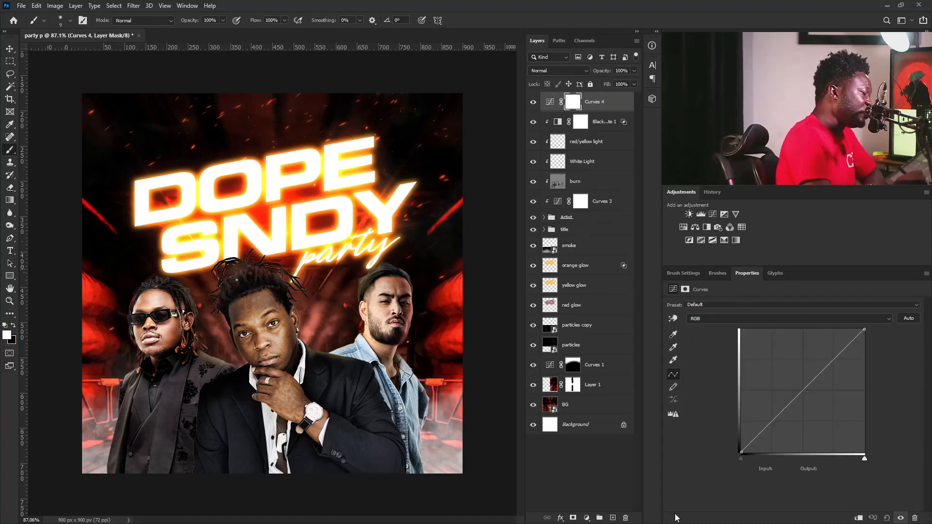
click(859, 518)
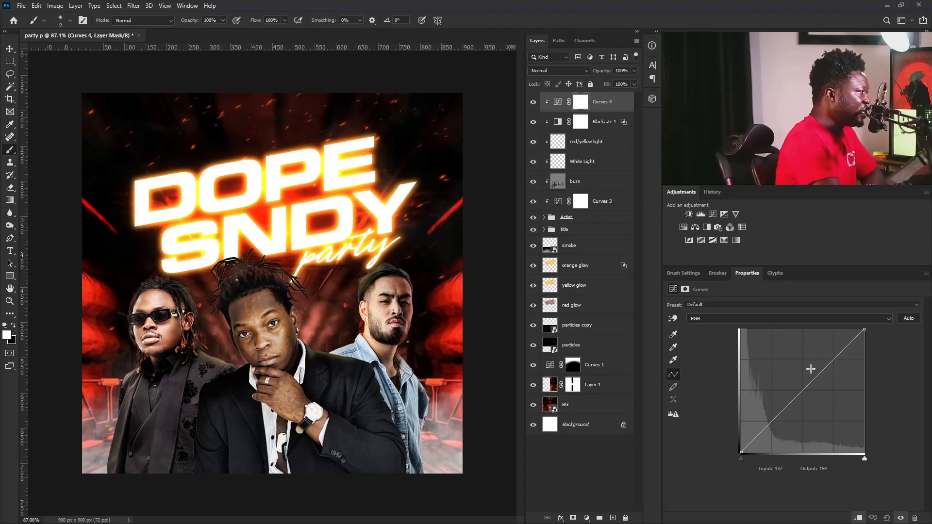
drag(811, 385, 803, 349)
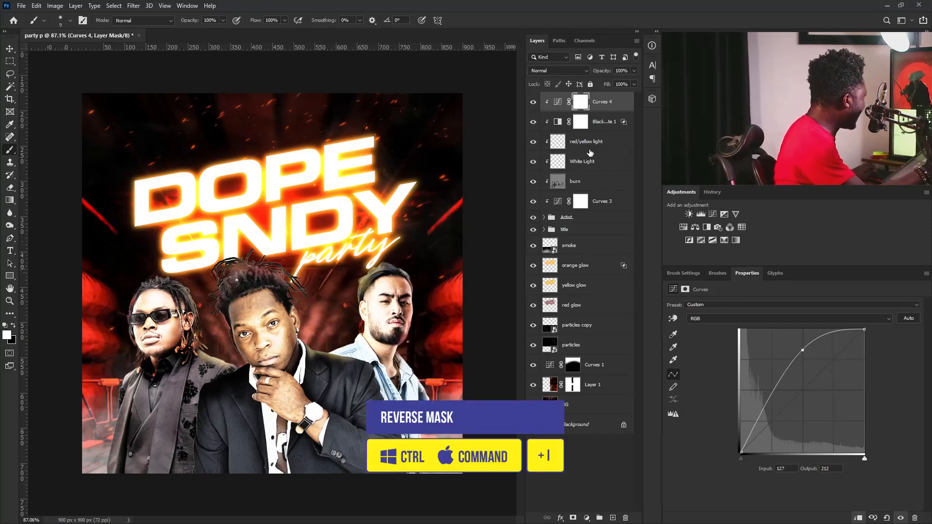
key(ctrl+i)
scroll(352, 318, up, 5)
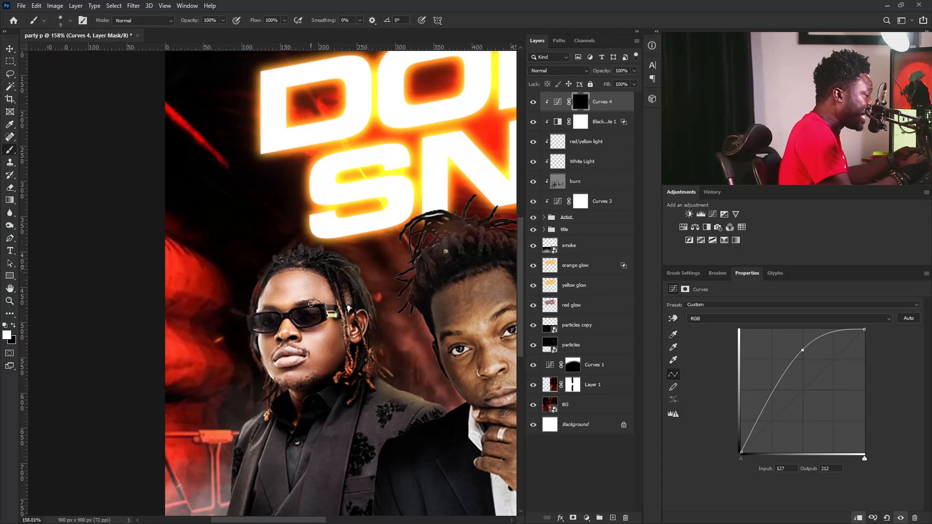
- Show the brush settings and set a small brush of about size 10 for the Curves 4 mask
click(694, 273)
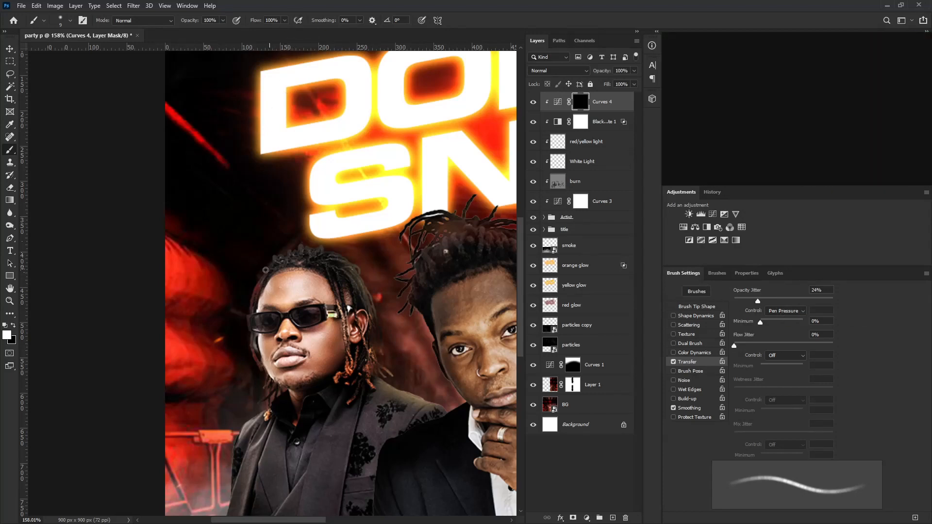
key([)
key(])
key([)
key([)
key([)
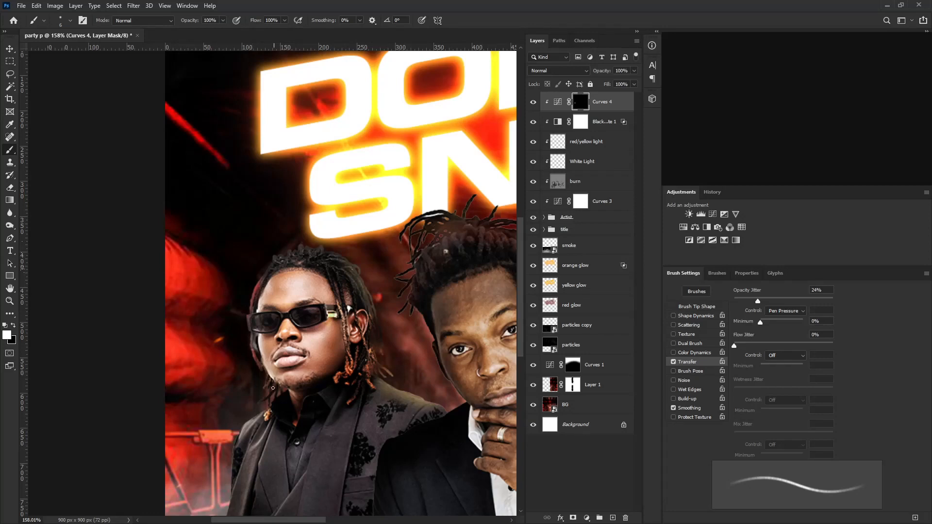
key(bracketleft)
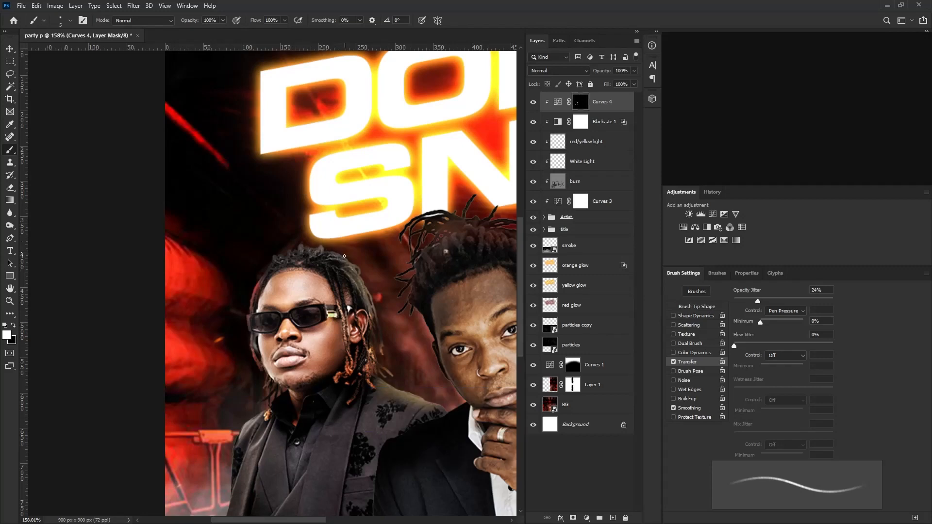
key(bracketright)
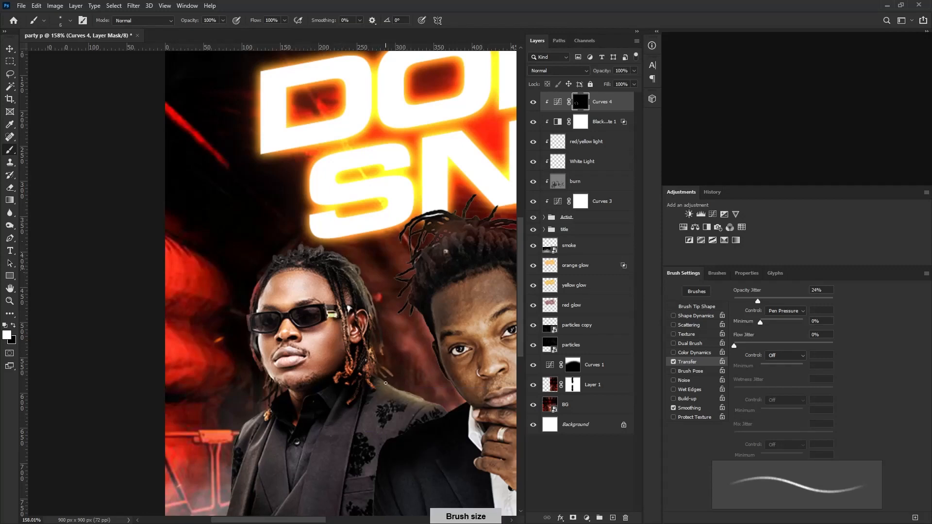
key(bracketright)
key(bracketright)
key(bracketright)
key(bracketright)
key(bracketright)
key(bracketright)
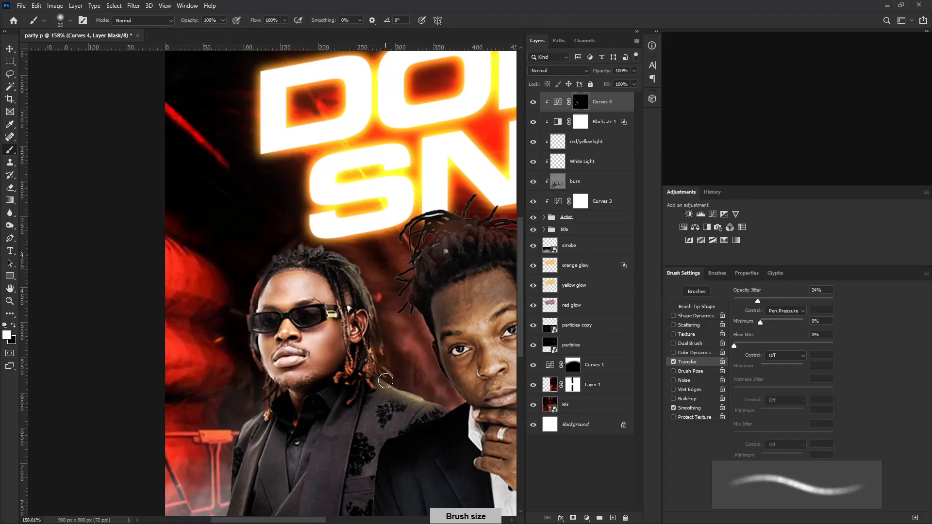
key(bracketleft)
key(bracketleft)
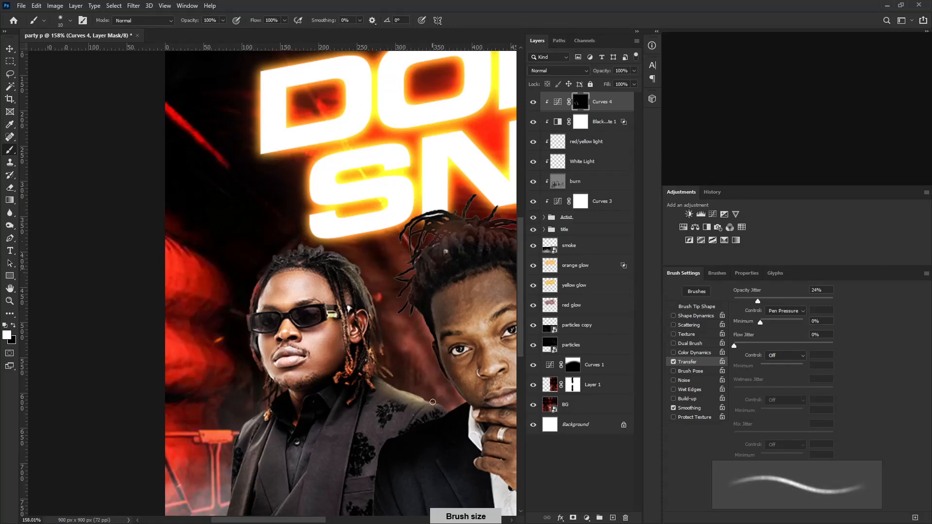
key(bracketleft)
key(bracketleft)
key(bracketright)
key(bracketright)
key(bracketright)
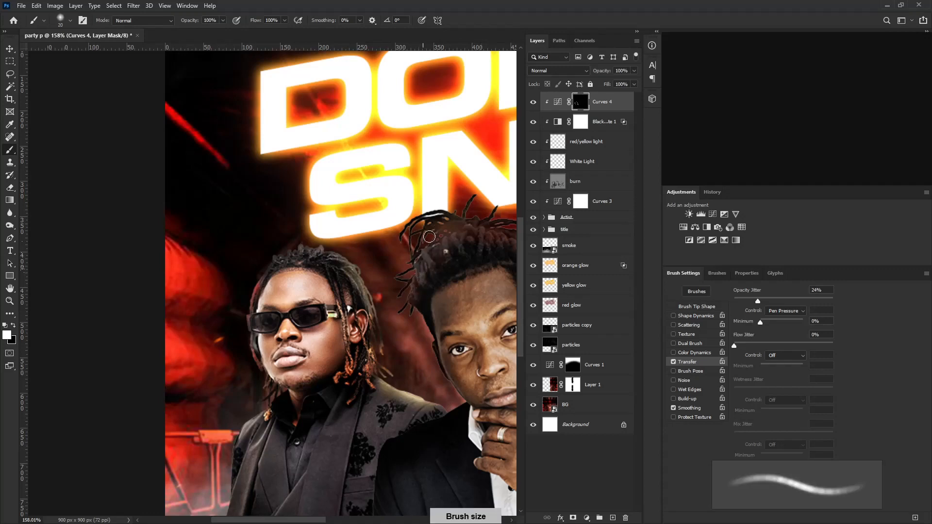
key(bracketleft)
- Paint white highlights over the middle artist's hair strands and the edge near his ear
drag(442, 212, 447, 217)
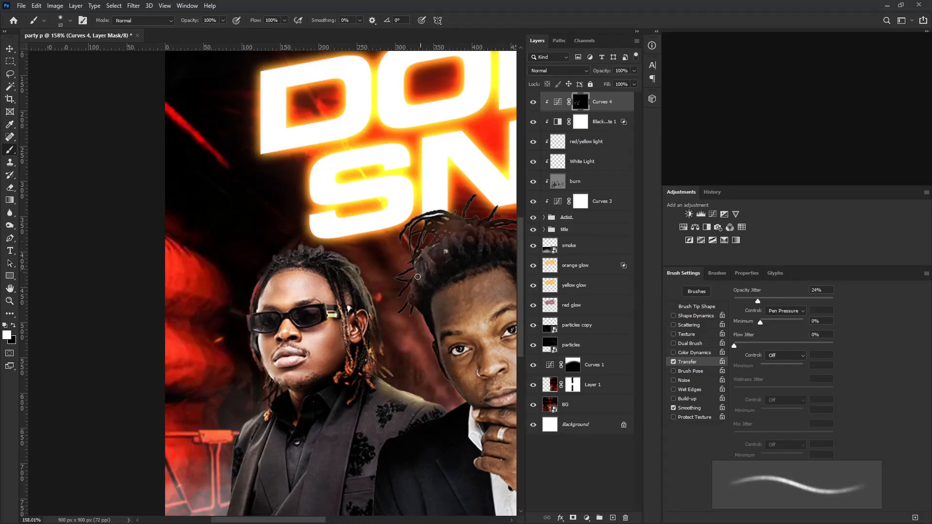
drag(462, 252, 318, 306)
key(bracketright)
key(bracketright)
key(bracketright)
key(bracketright)
key(bracketleft)
key(bracketleft)
key(bracketleft)
key(bracketleft)
mouse_move(342, 276)
mouse_down()
mouse_move(331, 291)
mouse_move(373, 300)
mouse_move(390, 318)
mouse_up()
key(bracketright)
key(bracketleft)
key(bracketright)
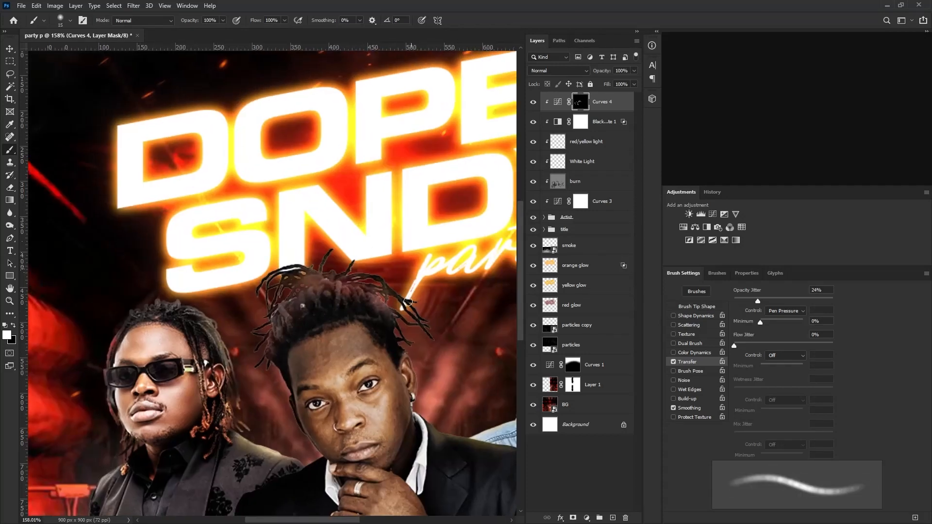
key(bracketleft)
key(bracketleft)
key(bracketleft)
key(bracketleft)
key(bracketleft)
key(bracketright)
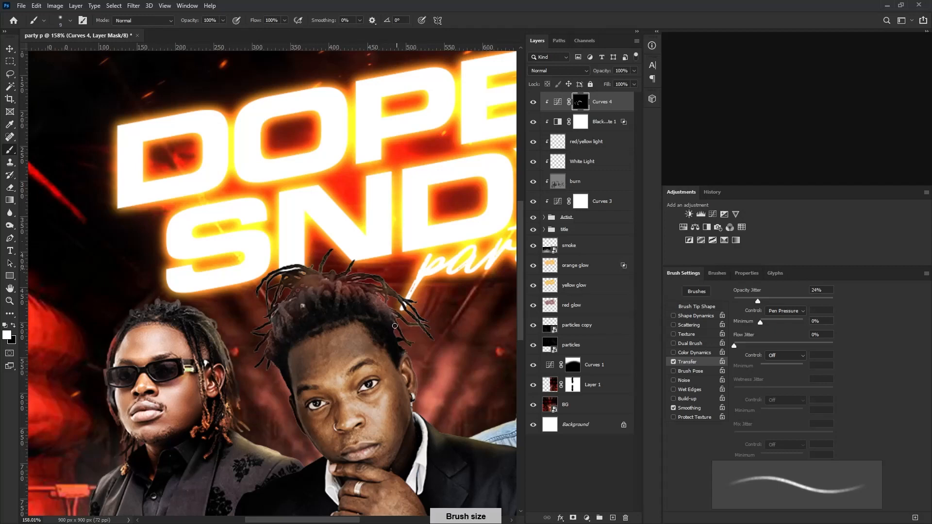
drag(403, 353, 411, 368)
mouse_move(424, 419)
mouse_down()
mouse_move(331, 348)
mouse_move(345, 364)
mouse_move(413, 376)
mouse_up()
key(bracketright)
key(bracketright)
key(bracketright)
key(bracketleft)
key(bracketleft)
key(bracketleft)
key(bracketleft)
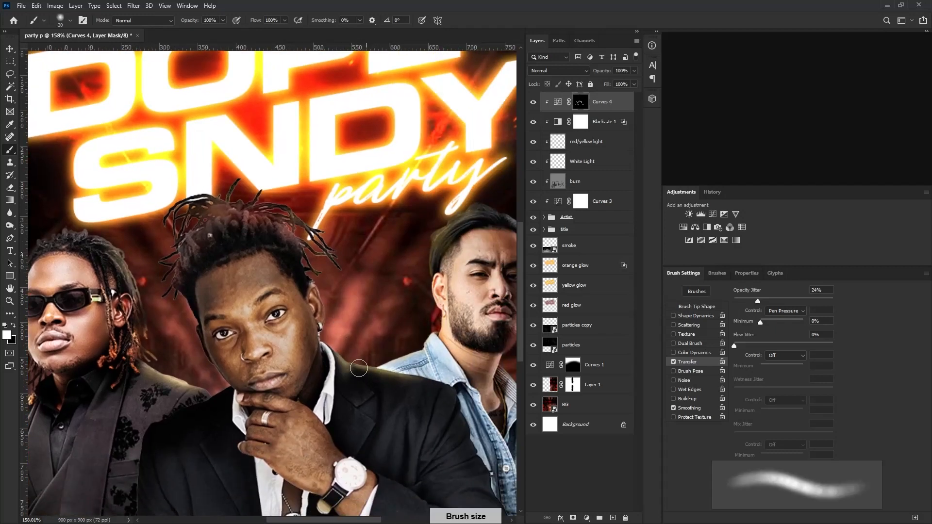
- Brighten the right artist's hair edge, checking his lower body before returning to his head
mouse_move(447, 225)
mouse_down()
mouse_move(430, 271)
mouse_move(476, 212)
mouse_move(327, 309)
mouse_up()
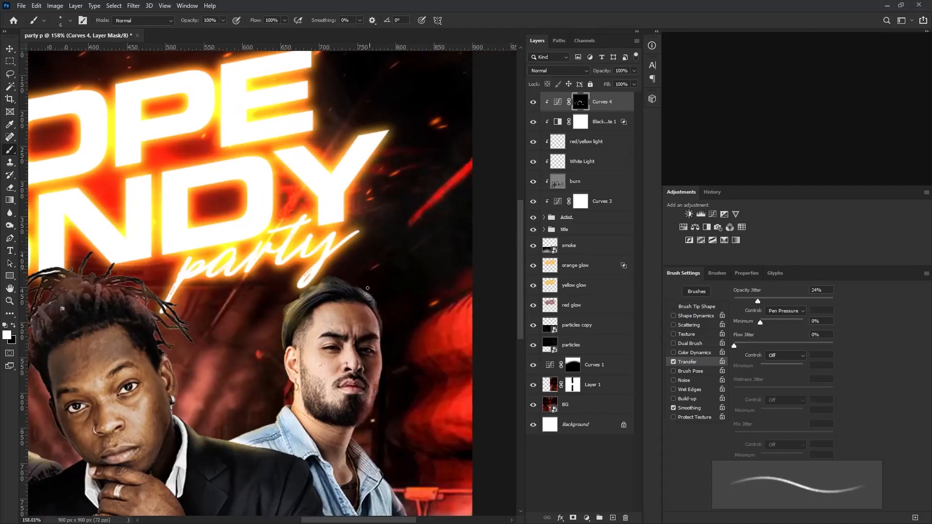
key(bracketright)
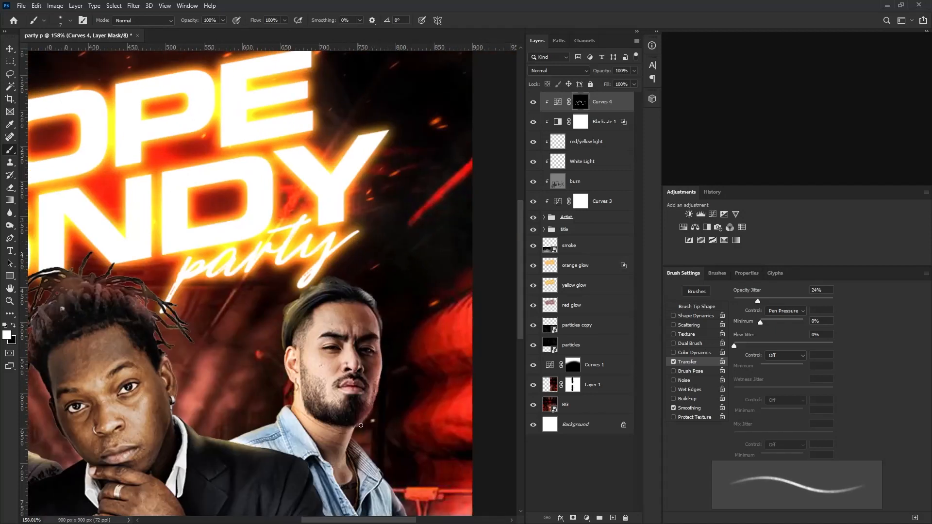
key(space)
drag(388, 477, 359, 263)
key(bracketleft)
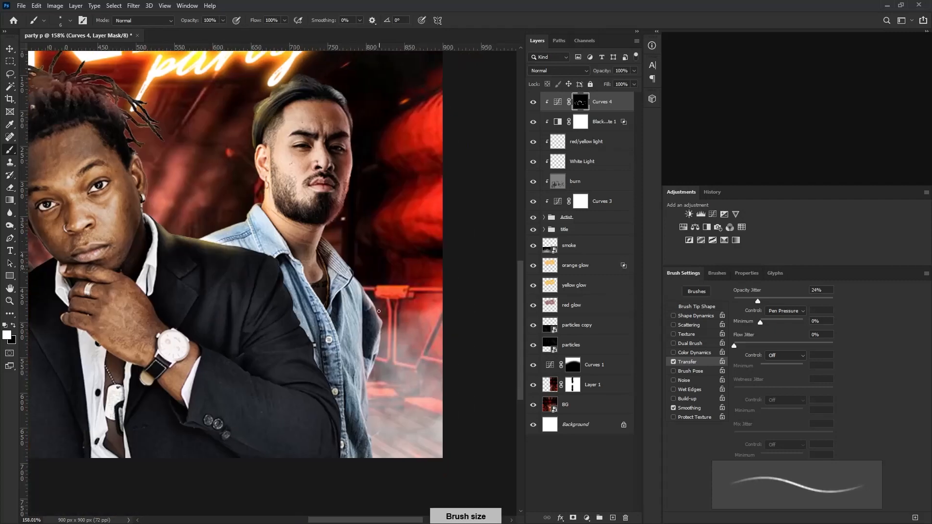
key(space)
drag(362, 173, 402, 320)
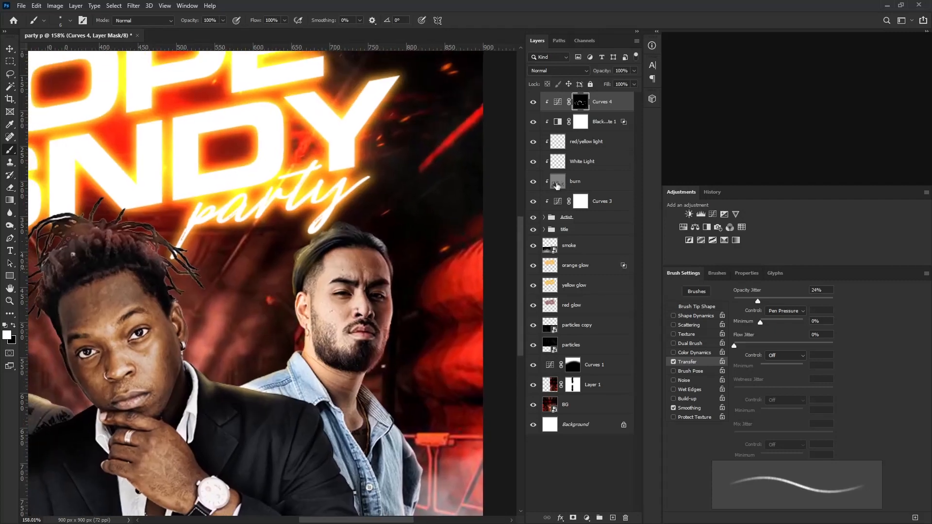
- Try a red light stroke on the right artist's hair on the red/yellow light layer, then undo it
click(587, 150)
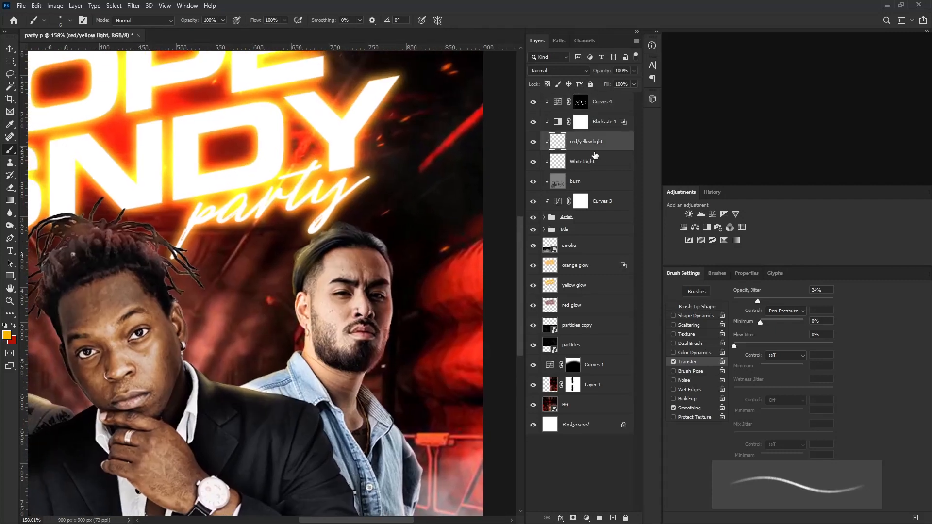
click(14, 326)
key(])
key(])
key(])
key(])
key(])
drag(373, 237, 384, 244)
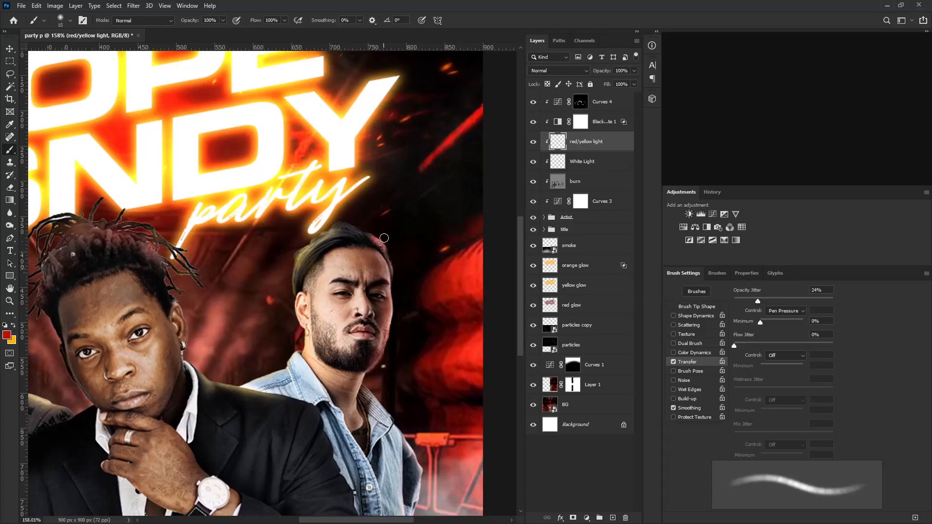
key(ctrl+z)
key(bracketleft)
key(bracketleft)
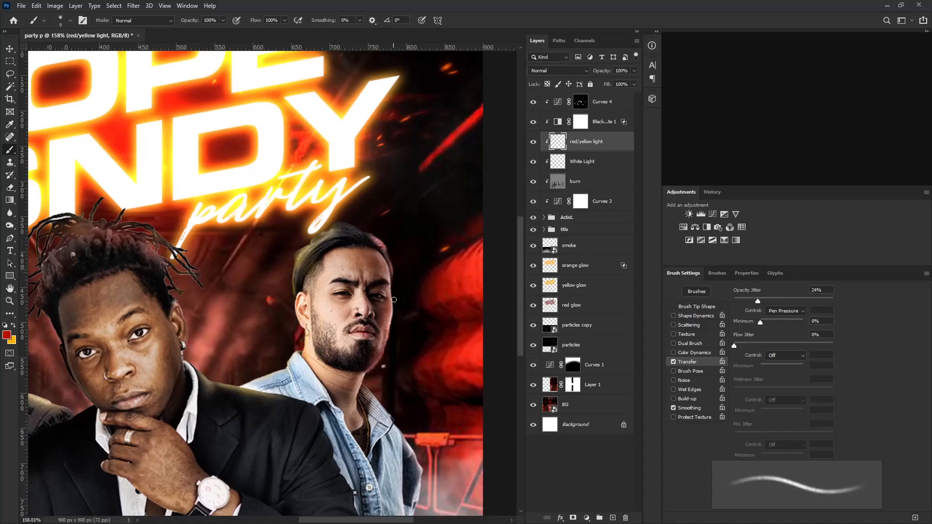
key(bracketright)
- Return to the Curves 4 mask and brighten more of the middle artist's hair with a size 15 brush
click(582, 103)
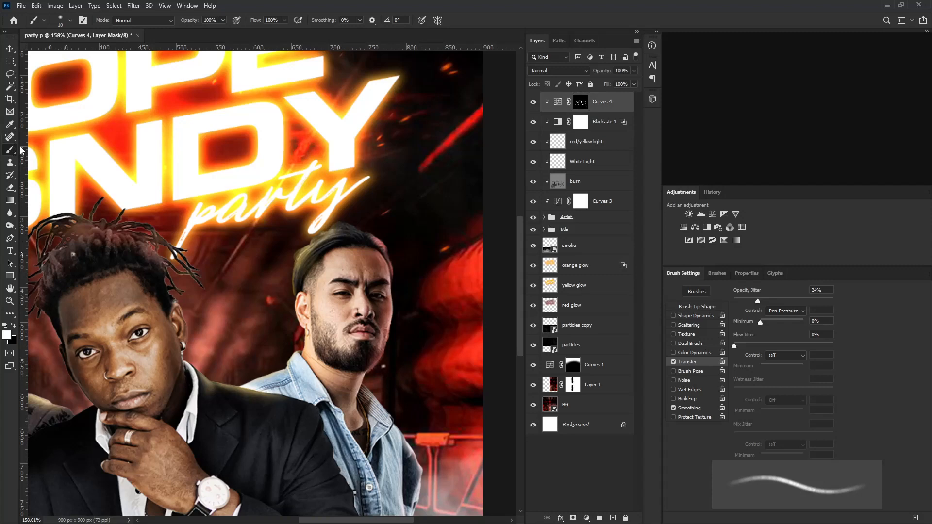
drag(356, 287, 389, 337)
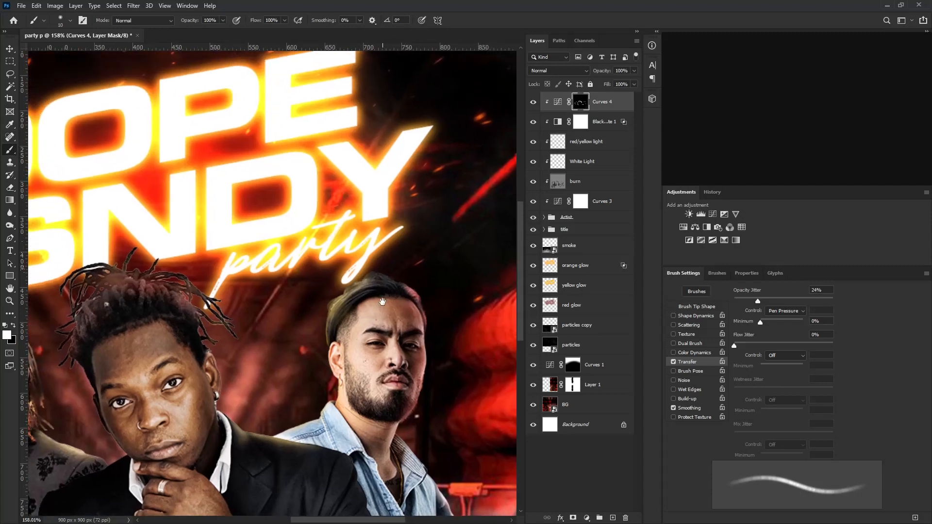
key(bracketright)
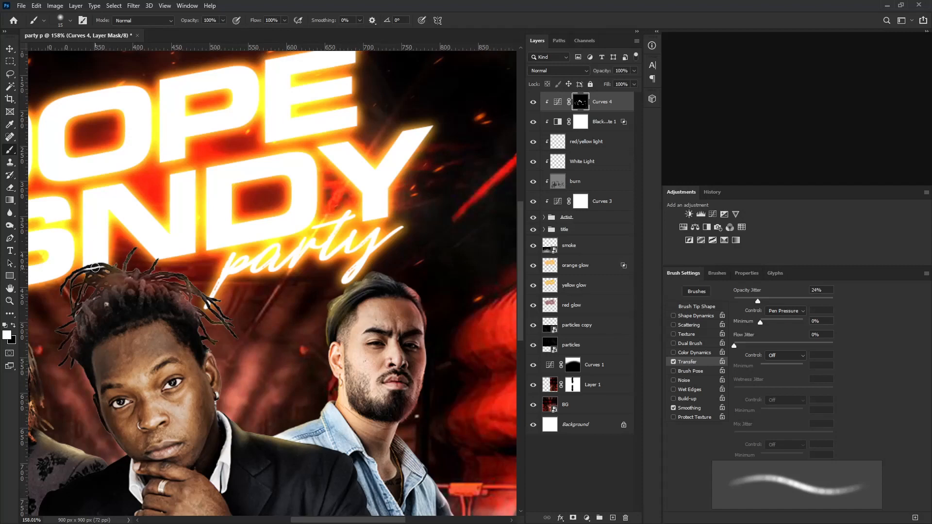
drag(194, 315, 289, 228)
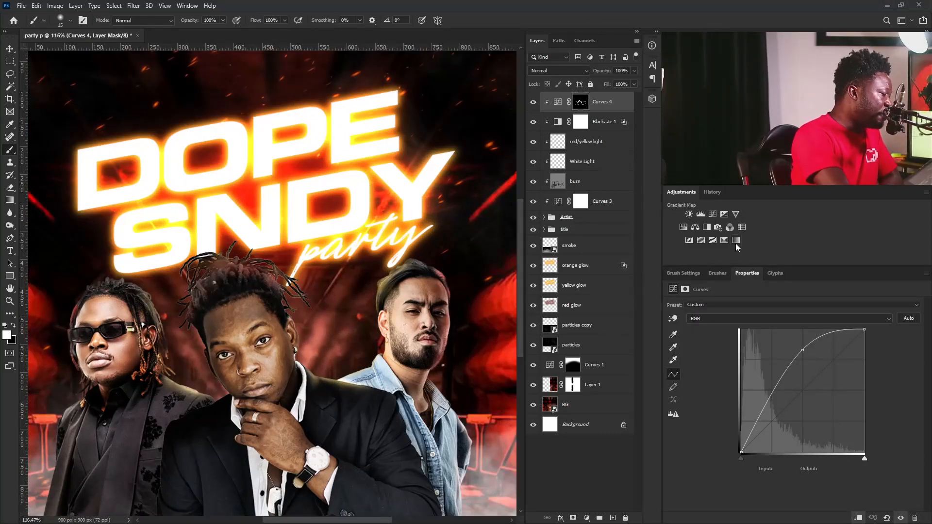
- Add a Gradient Map adjustment on top and set its left stop to orange ff5400
click(738, 240)
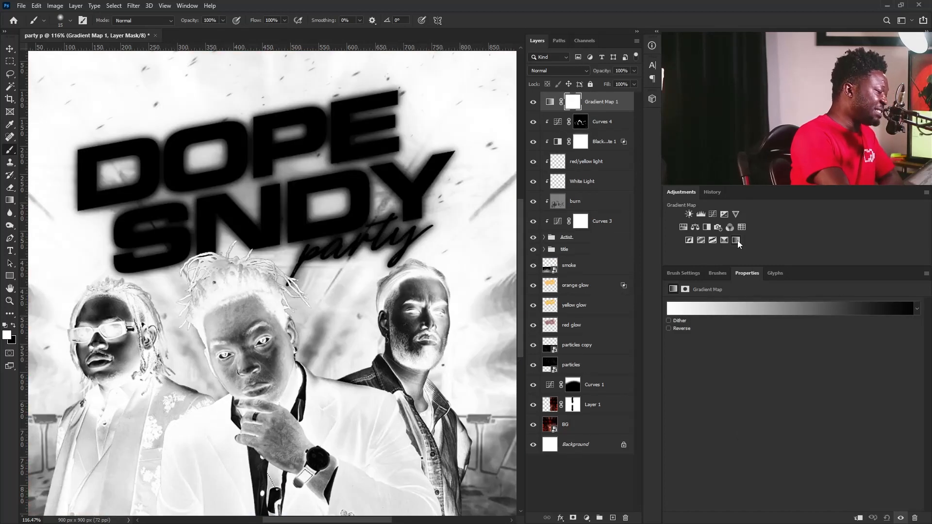
click(689, 309)
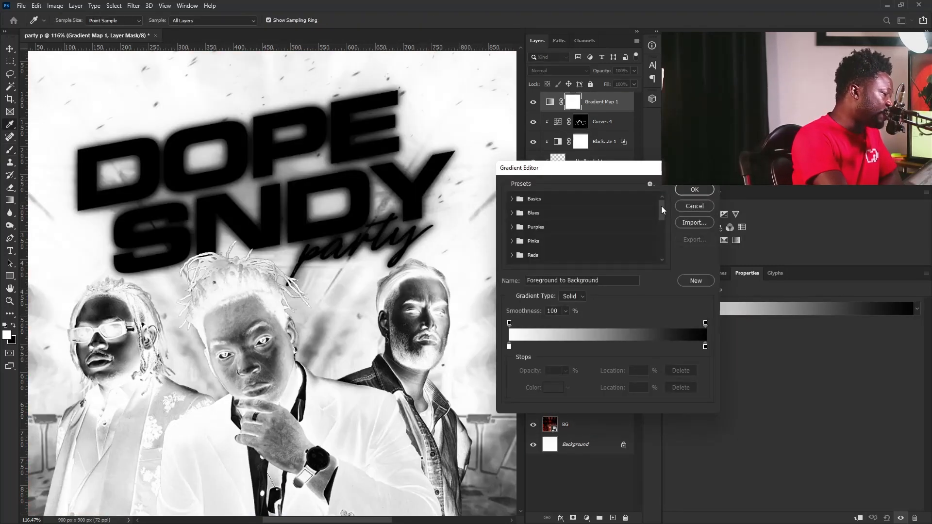
drag(661, 206, 669, 255)
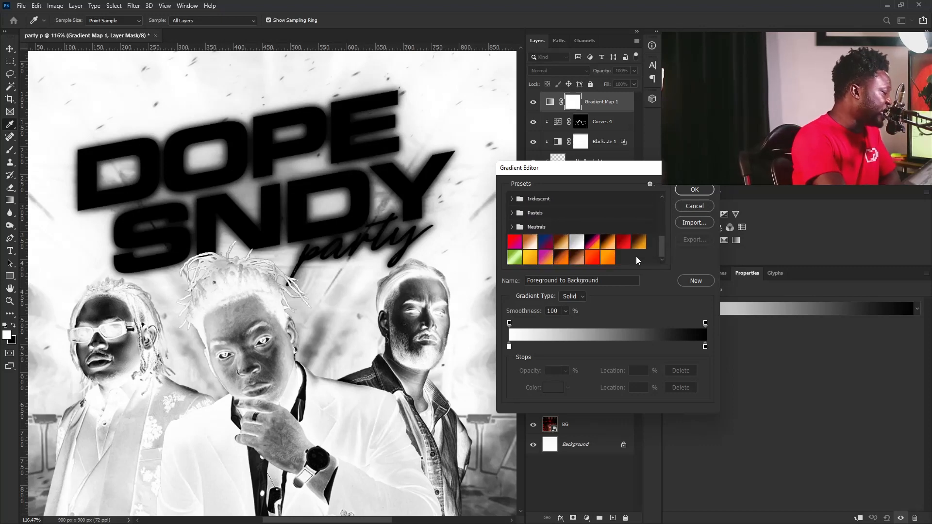
click(595, 259)
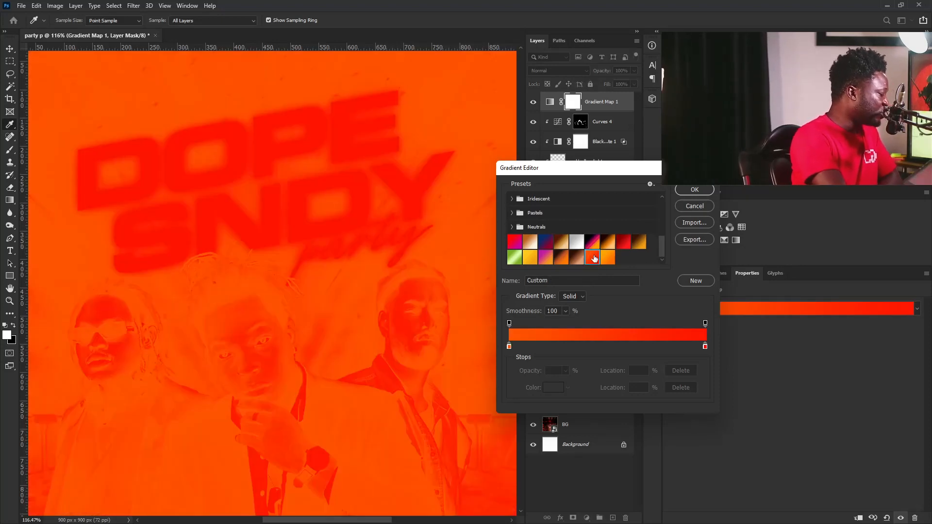
double_click(510, 347)
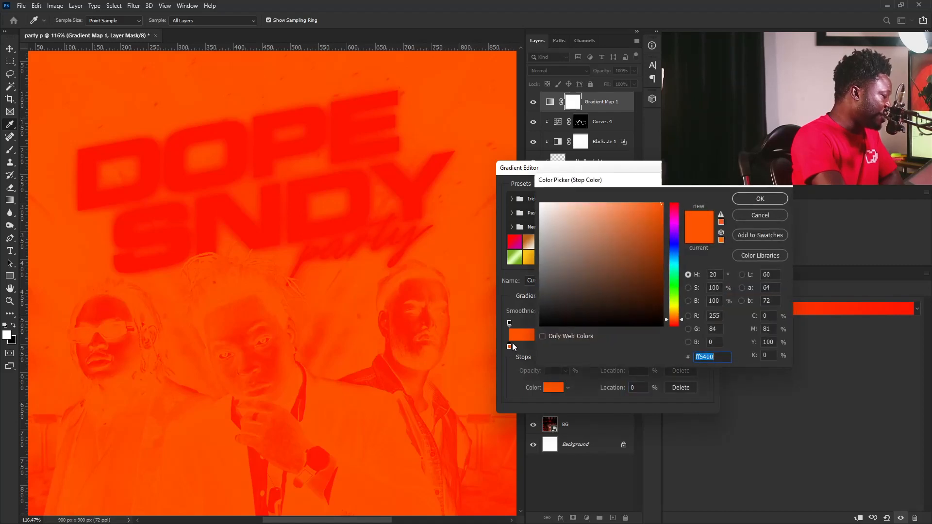
drag(644, 186, 582, 152)
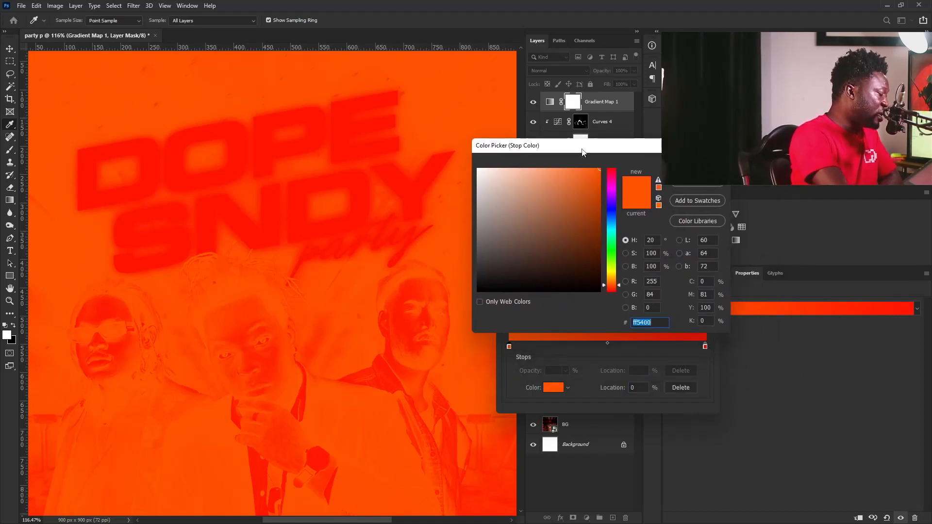
click(651, 322)
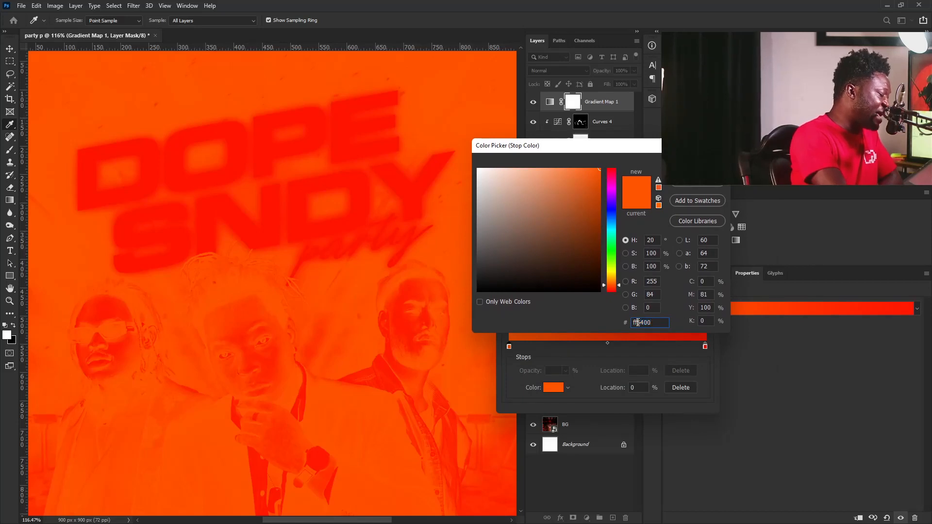
drag(618, 158, 597, 265)
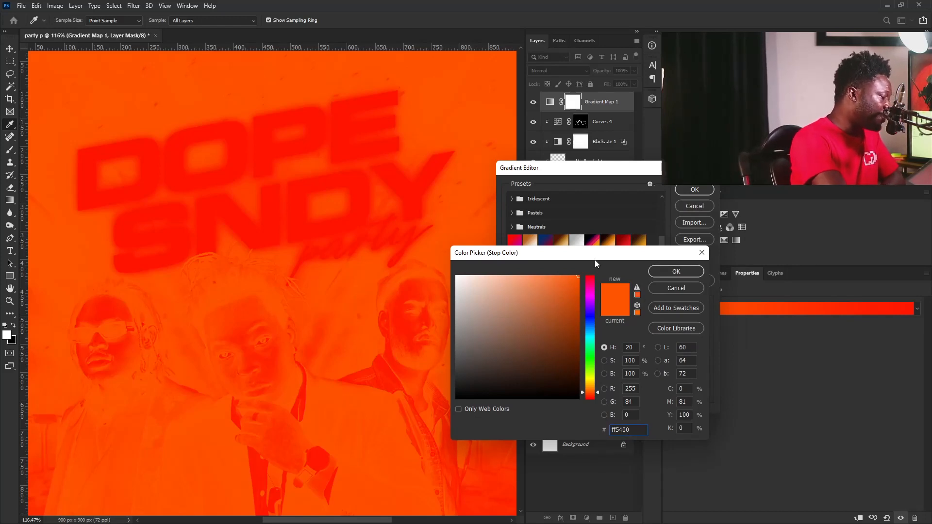
click(659, 274)
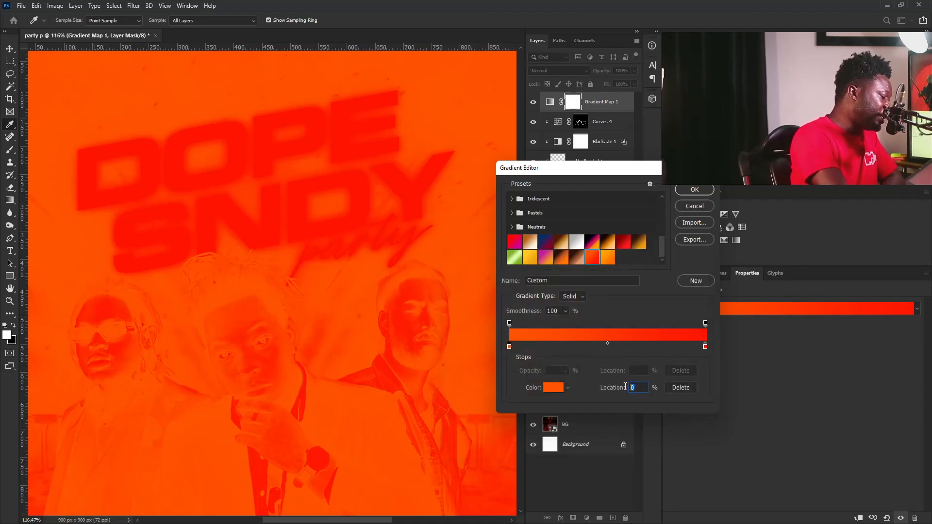
- Set the right gradient stop to red ff1500 and apply the gradient
click(705, 347)
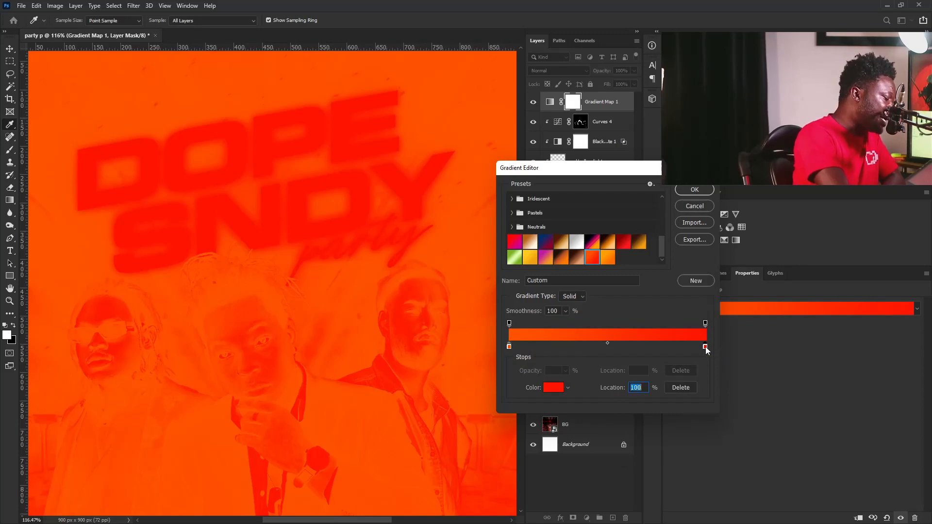
double_click(706, 347)
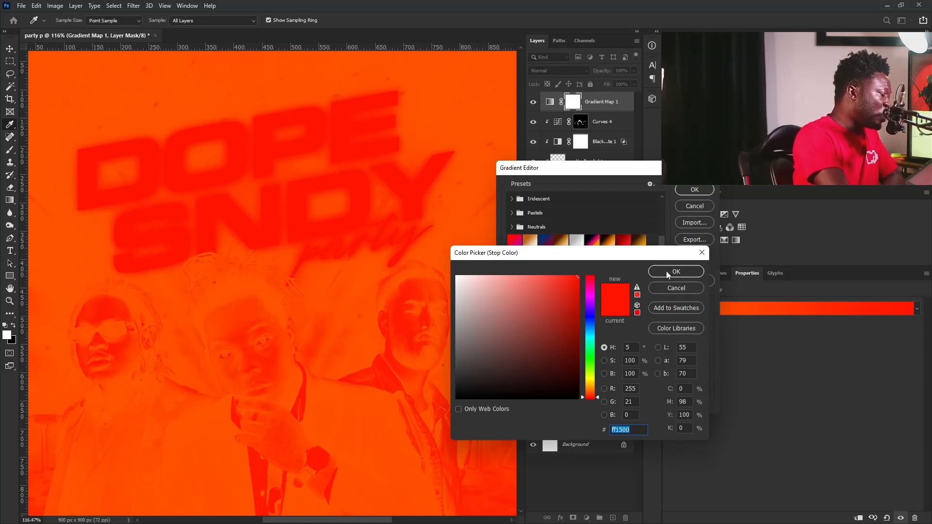
click(686, 272)
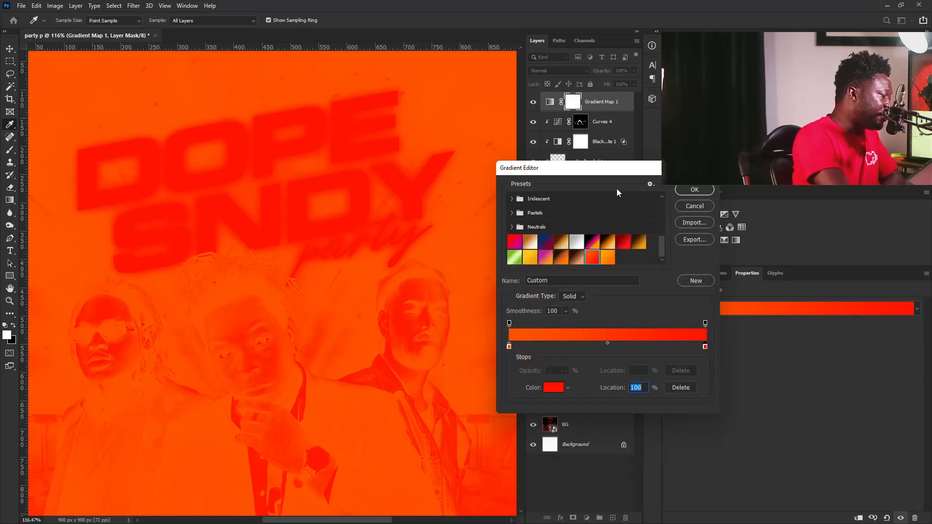
drag(601, 177, 604, 265)
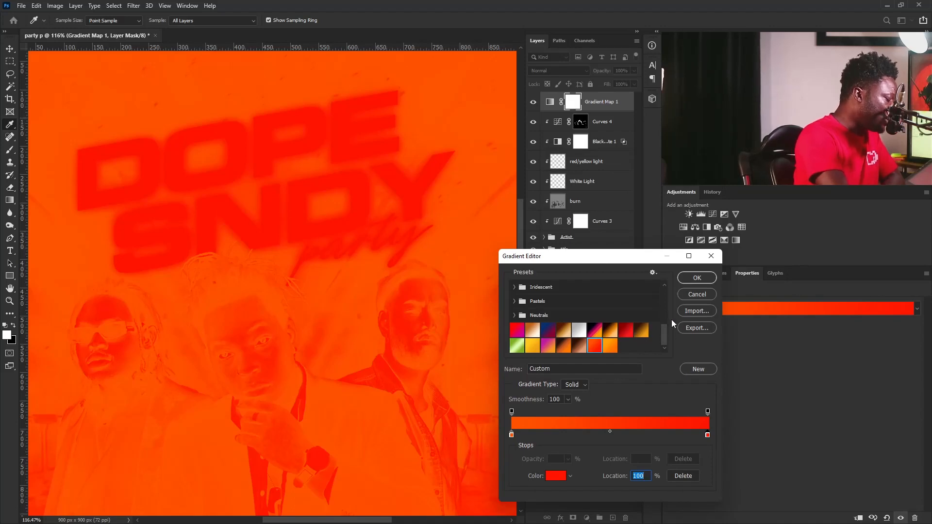
click(707, 278)
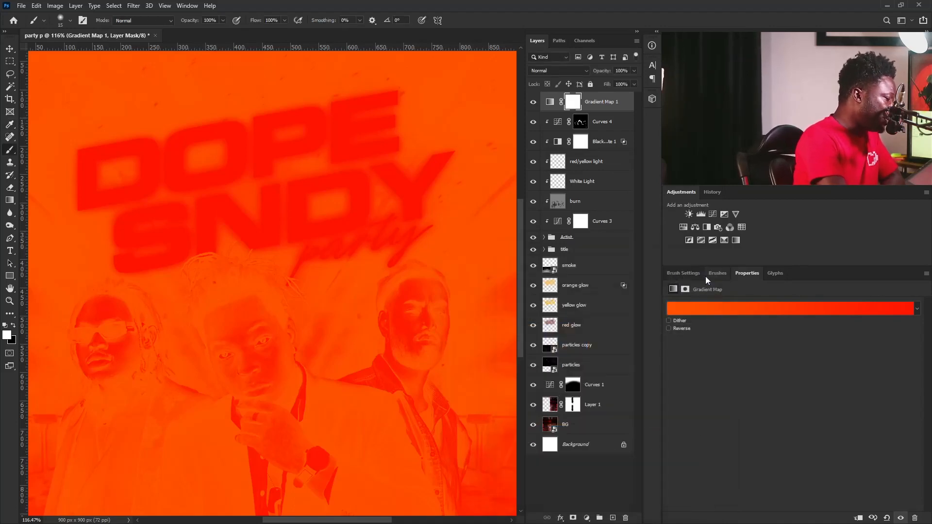
- Reverse Gradient Map 1, set its blend mode to Overlay, and clip it to the layer below
click(680, 329)
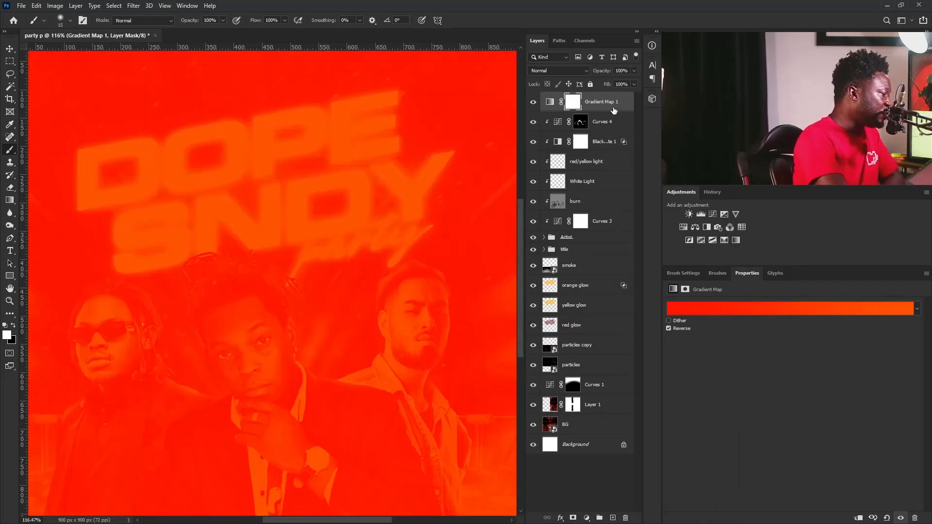
click(551, 71)
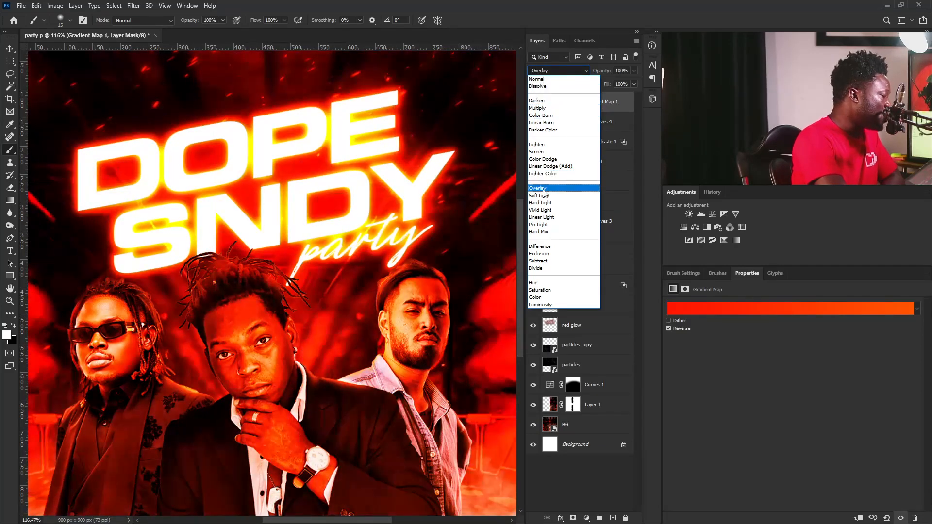
click(543, 192)
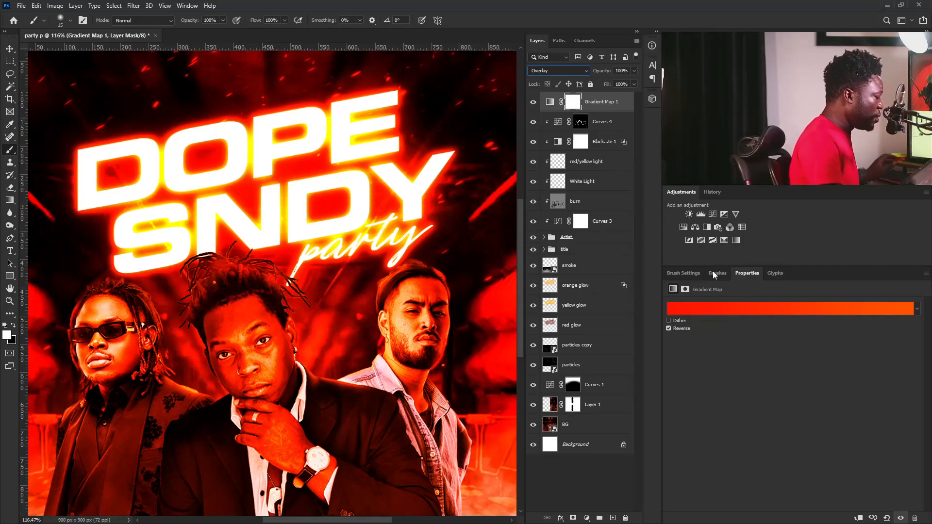
click(858, 518)
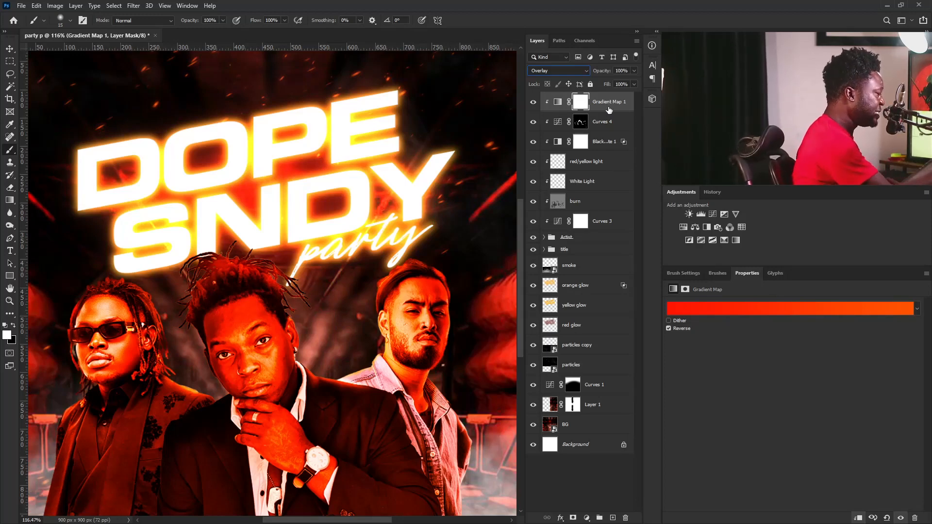
- Invert the Gradient Map 1 mask to black, then zoom in on the right artist for painting
key(ctrl+i)
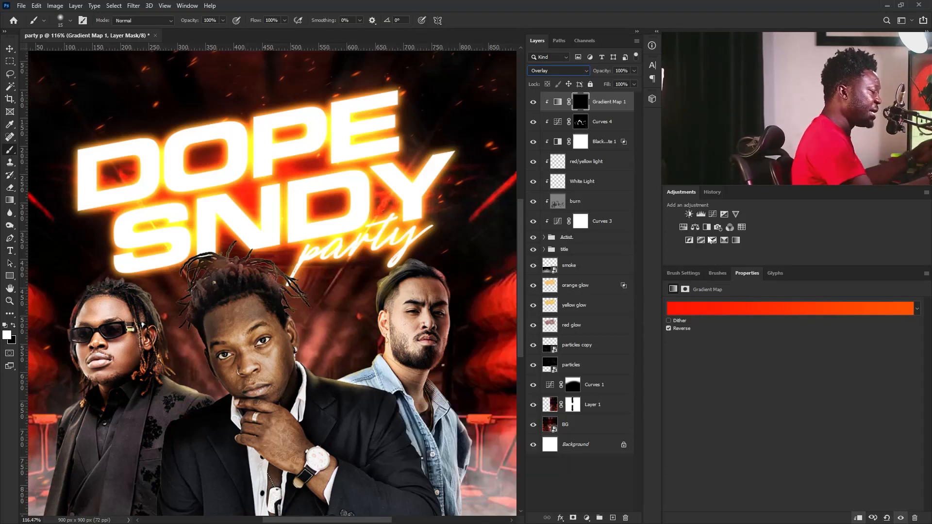
click(694, 273)
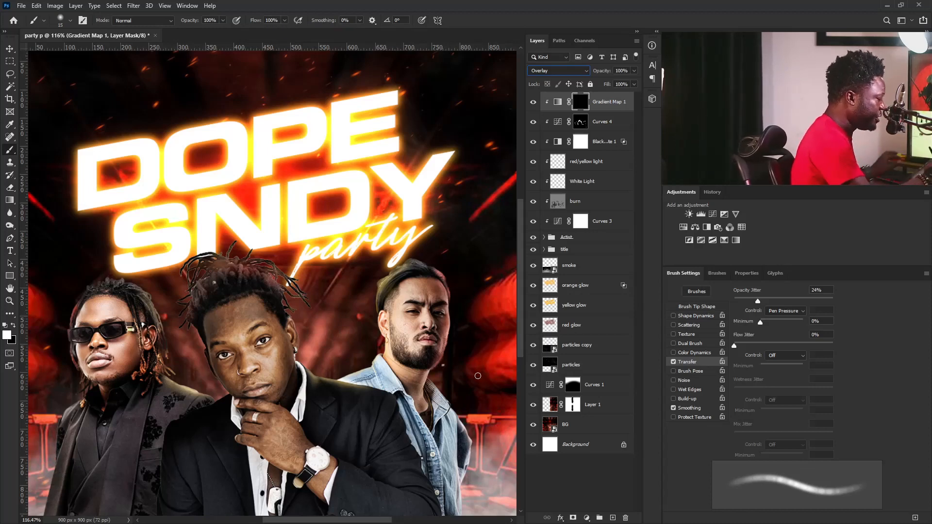
drag(447, 289, 467, 319)
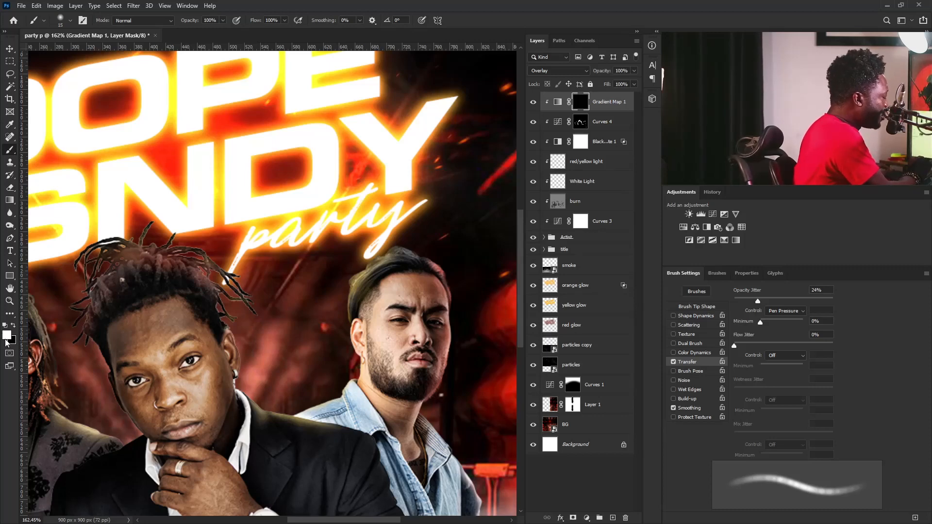
- Frame the bearded artist's face and try brush sizes between 15 and 35 on the Gradient Map 1 mask
scroll(449, 279, up, 5)
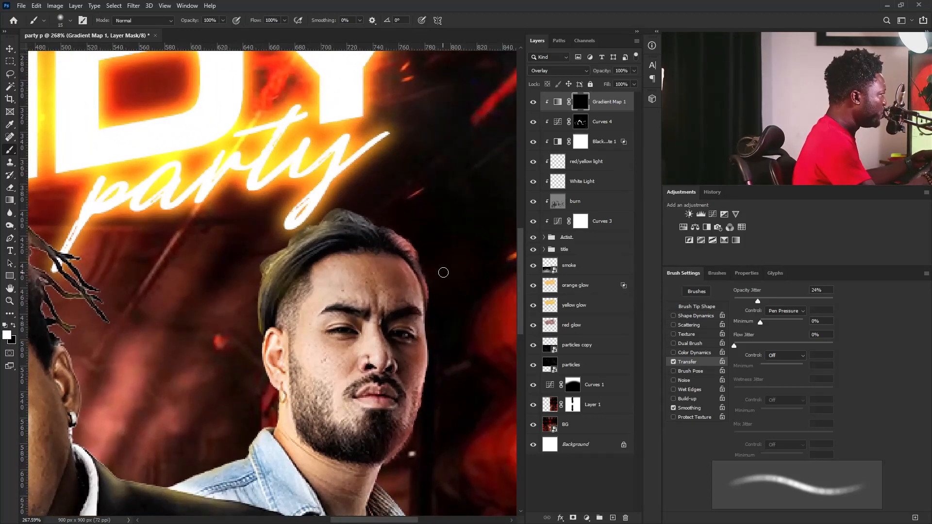
key(bracketleft)
key(bracketleft)
key(bracketleft)
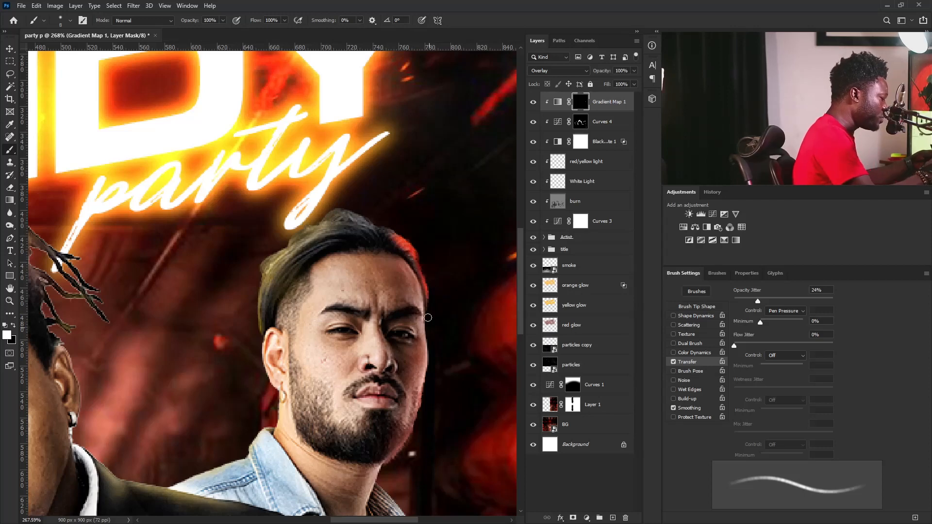
key(bracketright)
key(bracketright)
key(bracketright)
key(bracketright)
key(bracketright)
key(bracketright)
key(bracketleft)
key(bracketleft)
key(bracketleft)
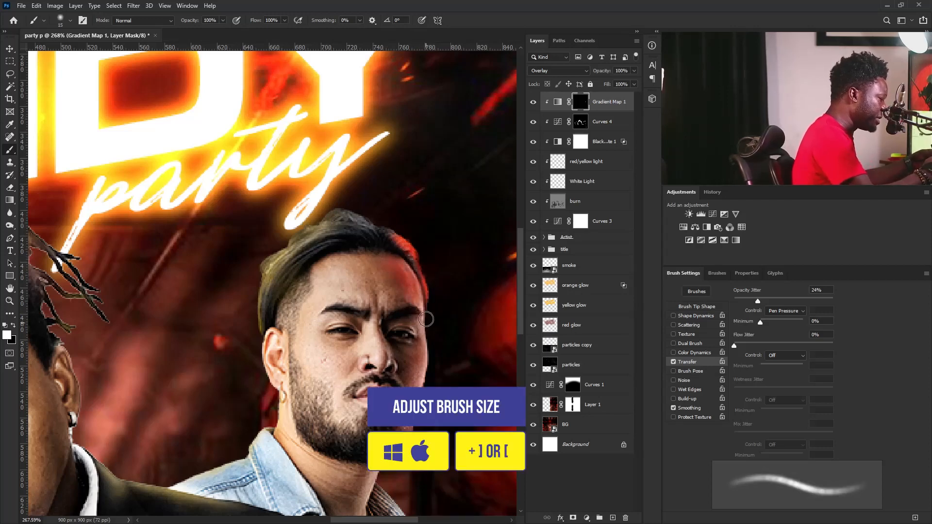
key(bracketright)
key(bracketright)
key(bracketright)
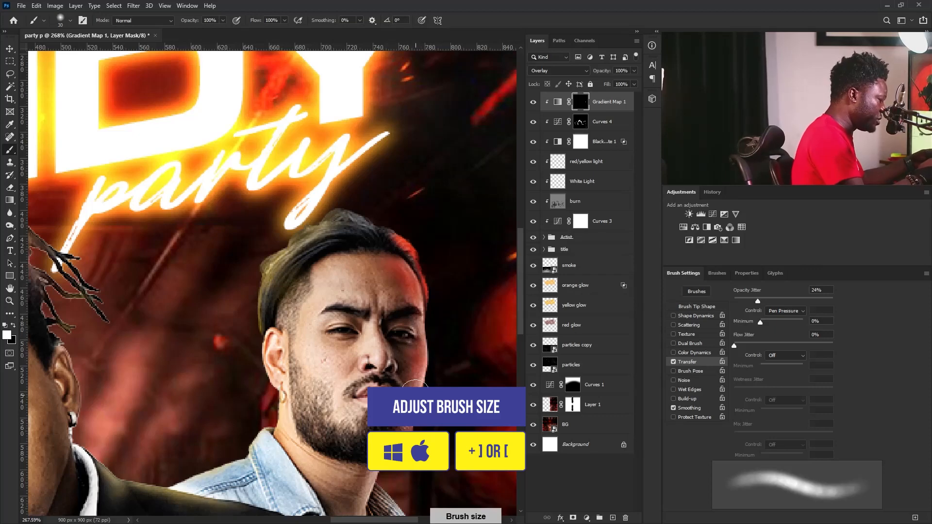
key(bracketleft)
key(bracketleft)
key(bracketleft)
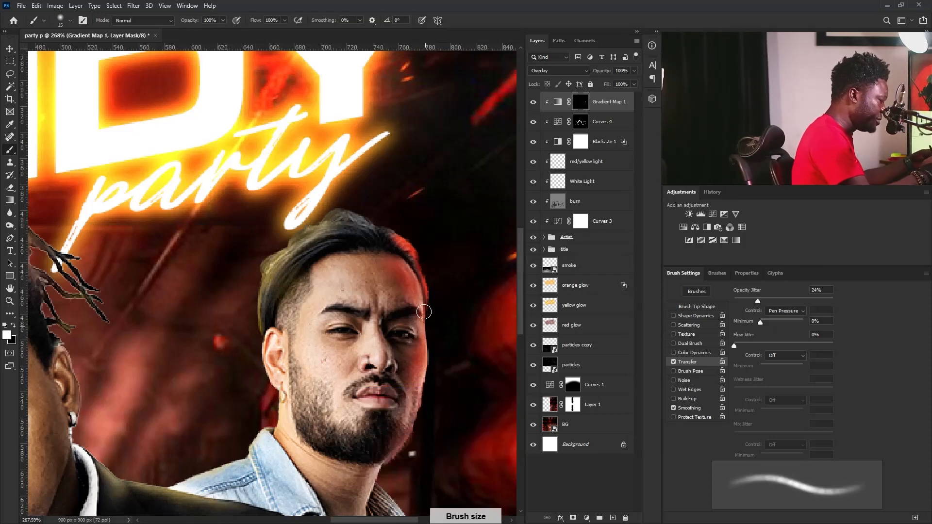
key(bracketright)
key(bracketright)
key(bracketright)
key(bracketright)
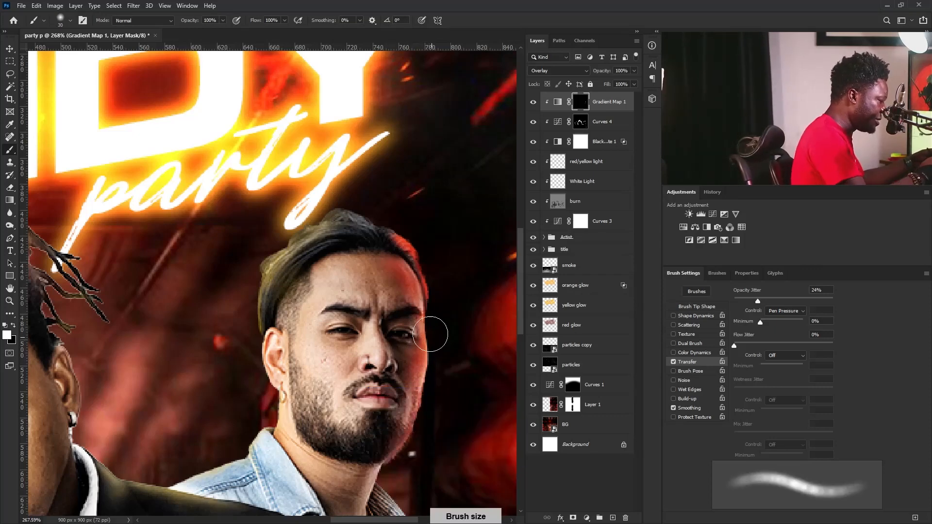
drag(427, 404, 339, 369)
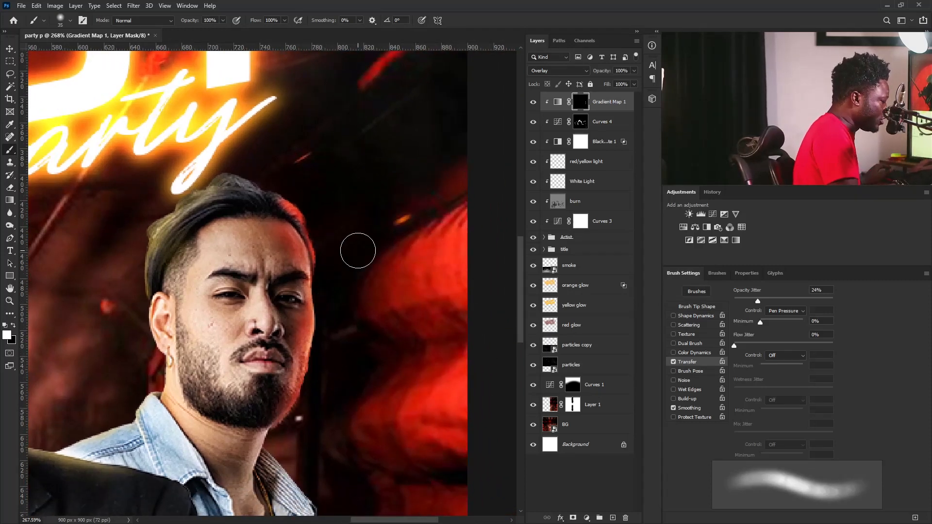
drag(266, 242, 347, 276)
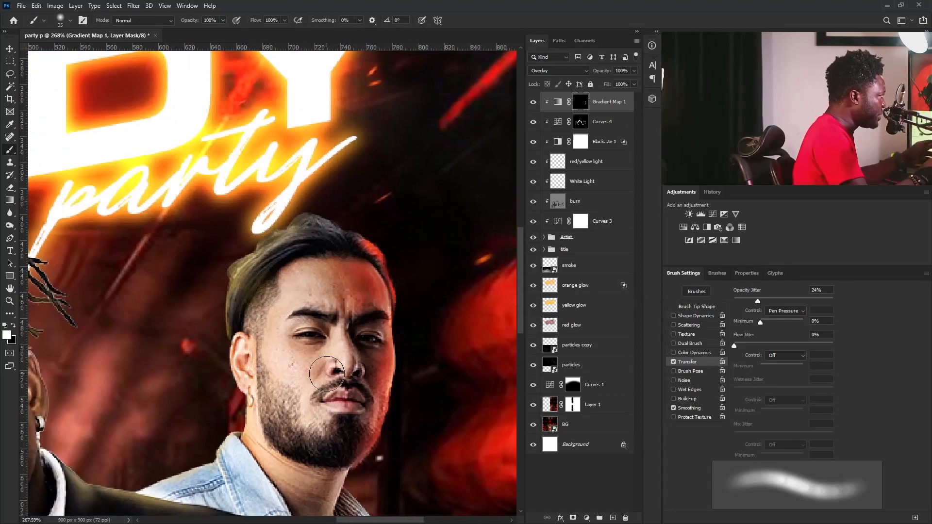
key(bracketleft)
key(bracketleft)
key(bracketleft)
key(bracketleft)
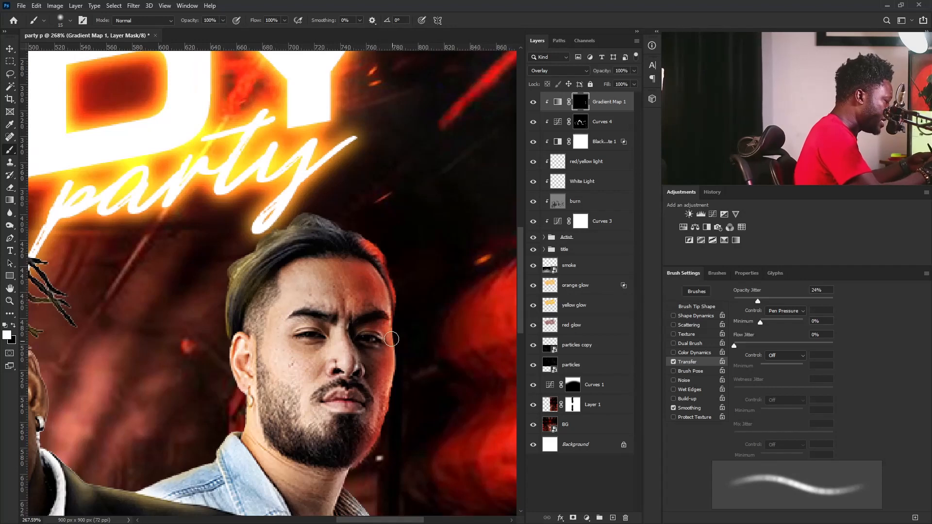
key(bracketright)
key(bracketright)
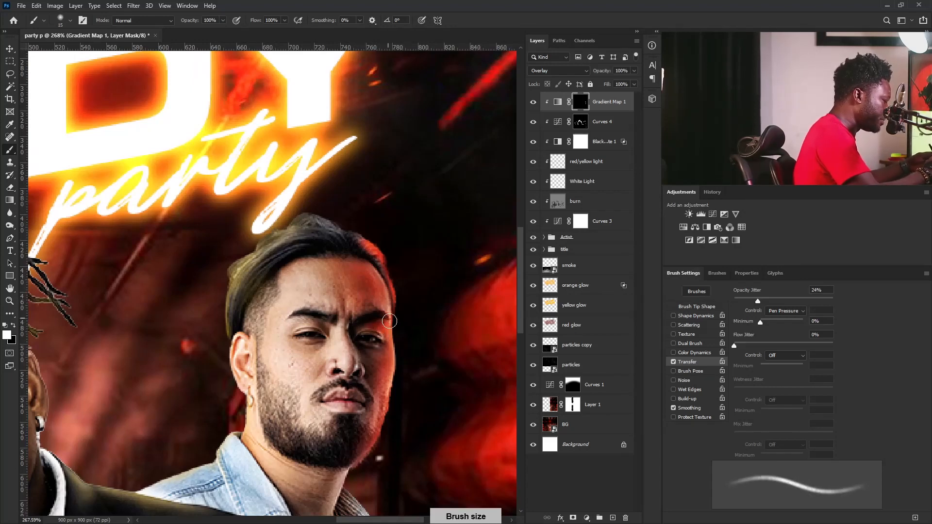
- Paint the red glow back along his neck edge with a size 10 white brush
drag(356, 454, 404, 360)
key(bracketright)
key(bracketright)
key(bracketright)
key(bracketleft)
key(bracketleft)
key(bracketleft)
key(bracketleft)
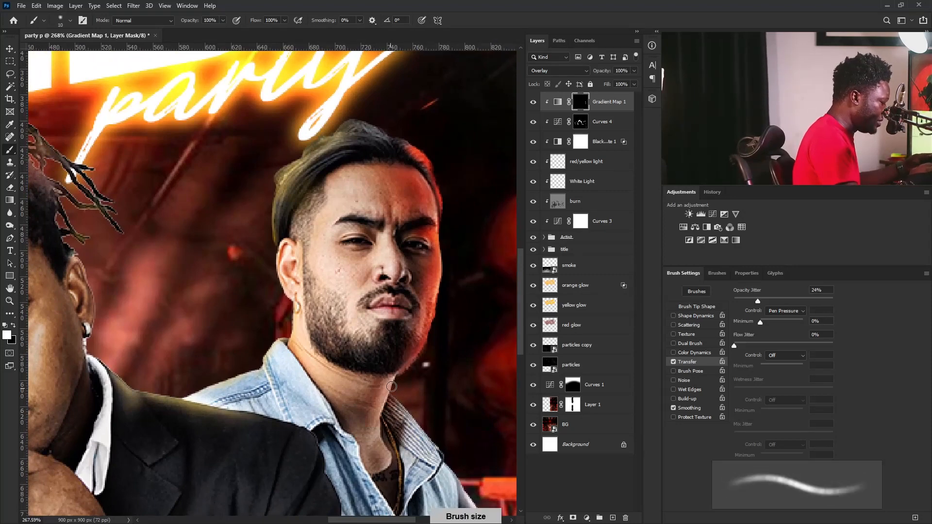
key(bracketright)
key(bracketright)
key(bracketright)
key(bracketleft)
key(bracketleft)
key(bracketleft)
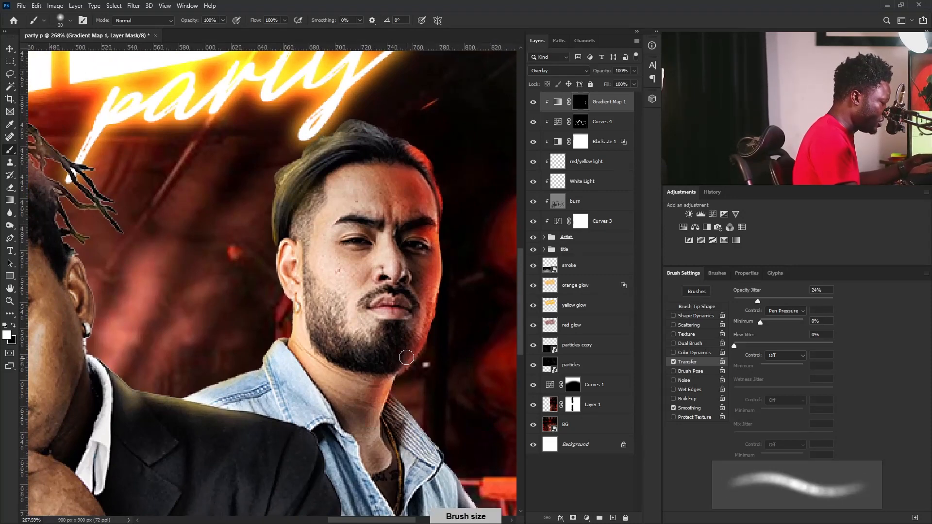
drag(391, 388, 401, 374)
key(bracketleft)
key(bracketleft)
key(bracketleft)
key(bracketleft)
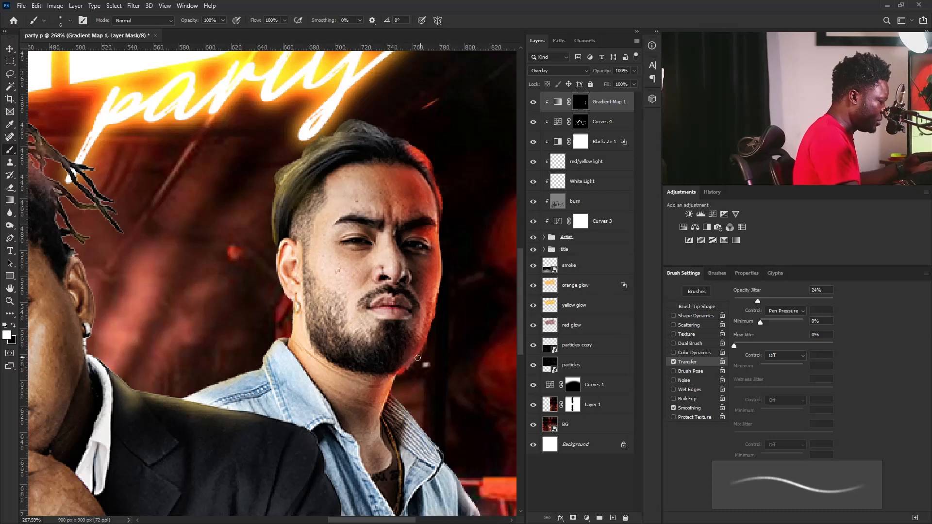
key(x)
key(bracketleft)
key(bracketleft)
key(bracketleft)
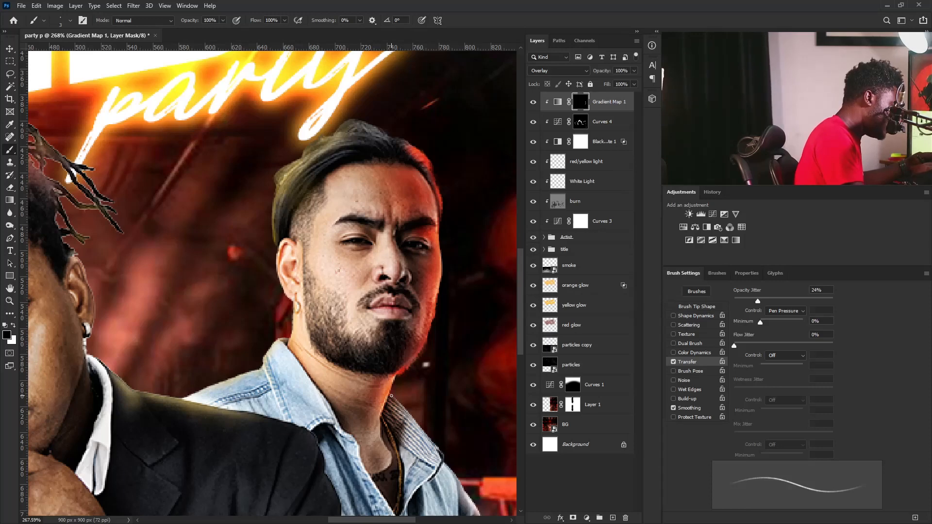
click(15, 327)
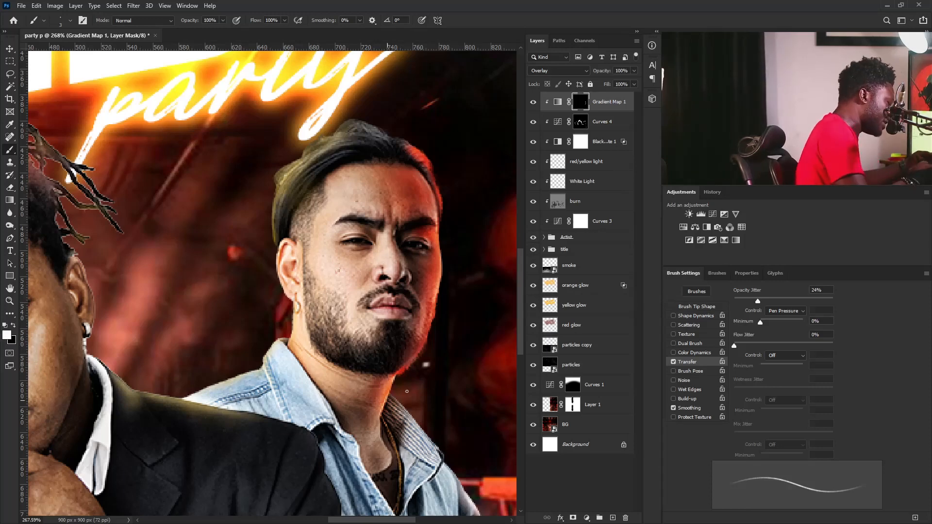
key(bracketleft)
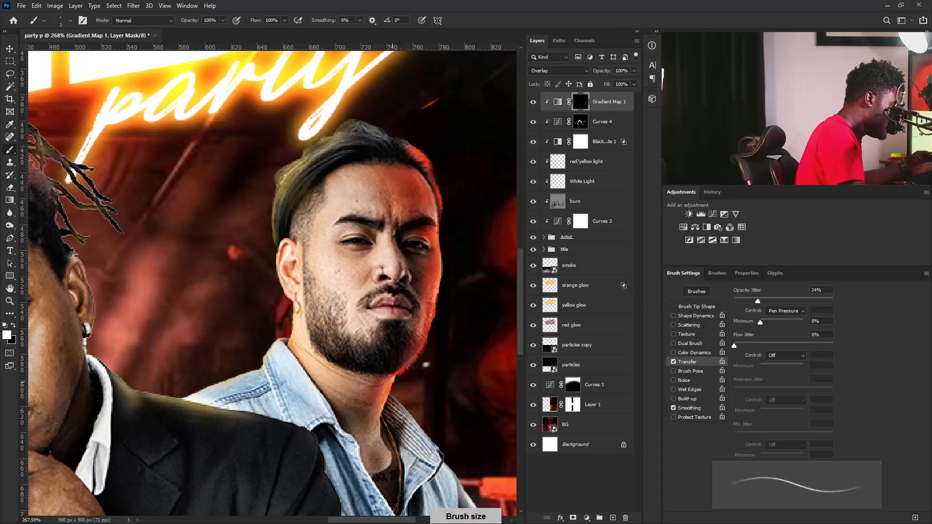
key(bracketright)
key(bracketright)
key(bracketright)
key(bracketright)
key(bracketright)
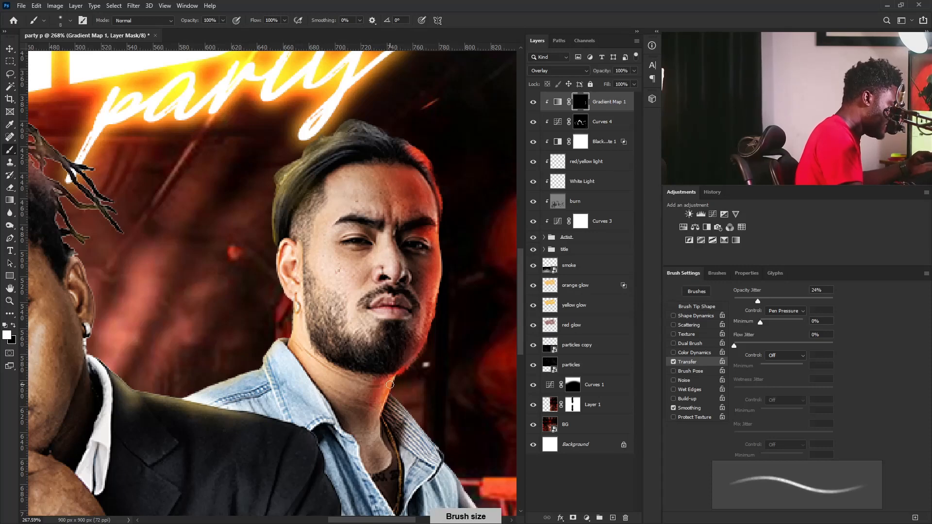
key(bracketleft)
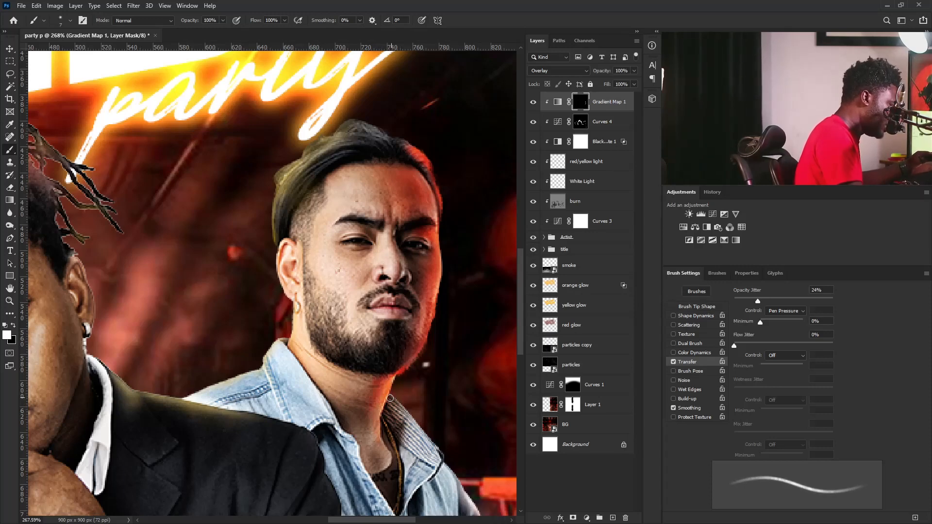
key(bracketright)
key(bracketright)
- Paint the glow along the denim shirt's edge, undoing one stray stroke
drag(428, 423, 338, 332)
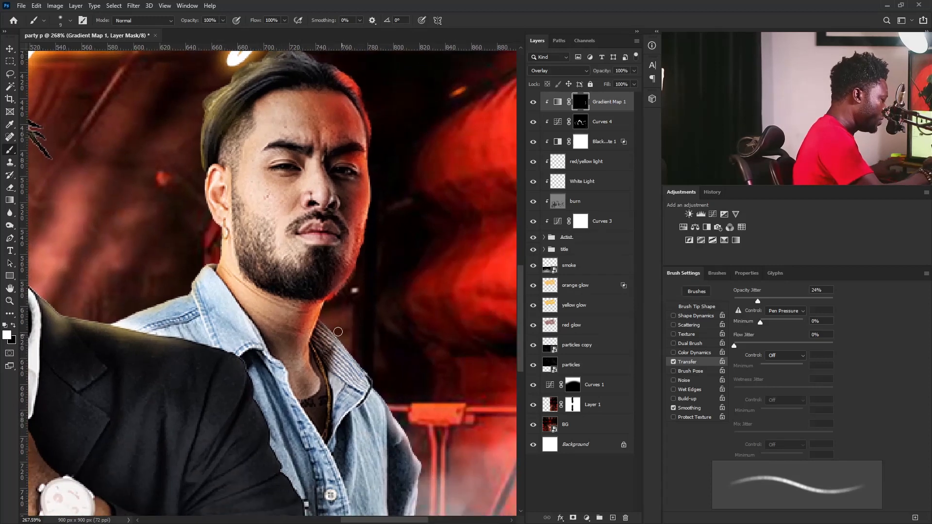
key(bracketleft)
key(bracketleft)
key(bracketleft)
key(bracketleft)
key(bracketleft)
key(bracketleft)
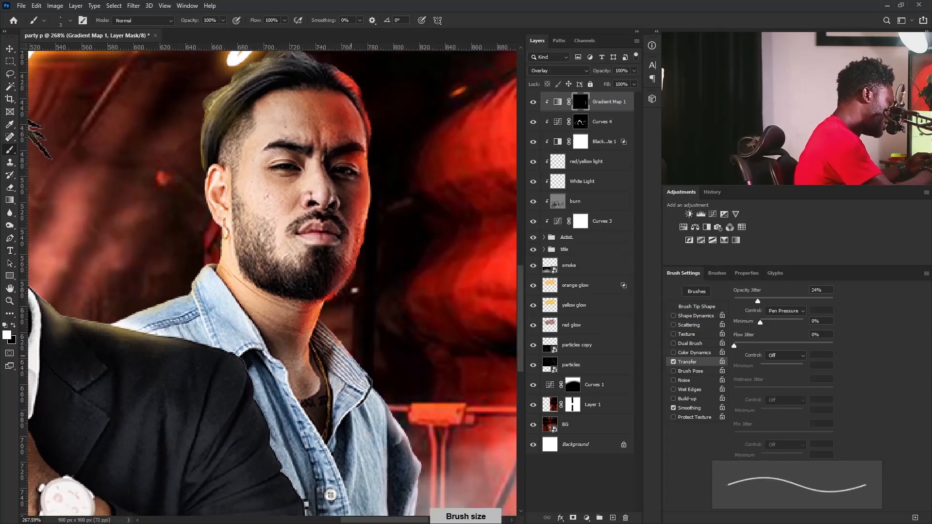
key(ctrl+z)
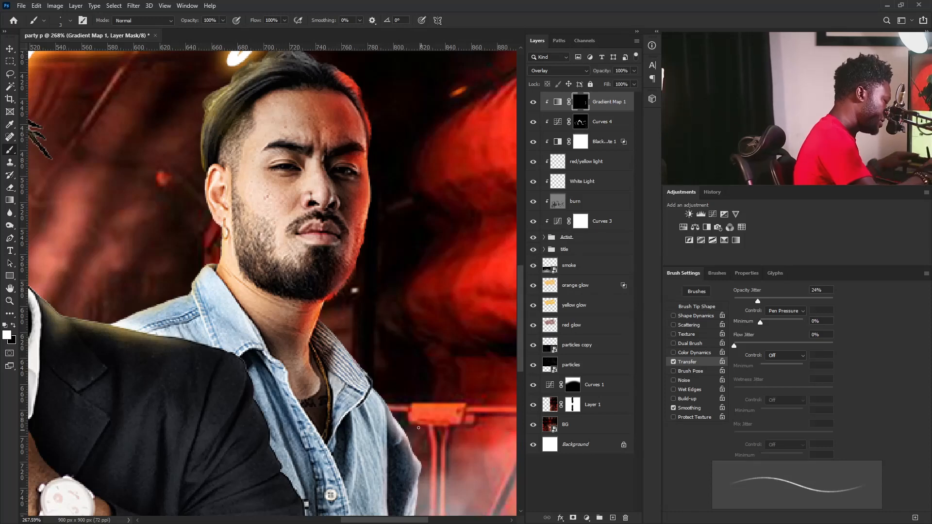
drag(419, 428, 375, 274)
key(bracketright)
key(bracketright)
key(bracketright)
key(bracketright)
key(bracketright)
key(bracketright)
key(bracketright)
key(bracketright)
key(bracketright)
key(bracketright)
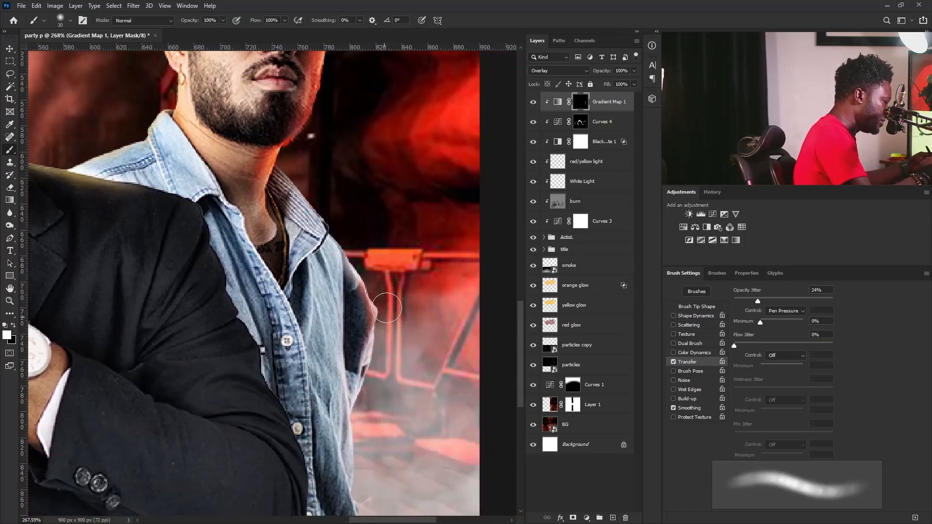
key(bracketleft)
key(bracketleft)
key(bracketleft)
mouse_move(362, 261)
mouse_down()
mouse_move(354, 263)
mouse_move(375, 305)
mouse_up()
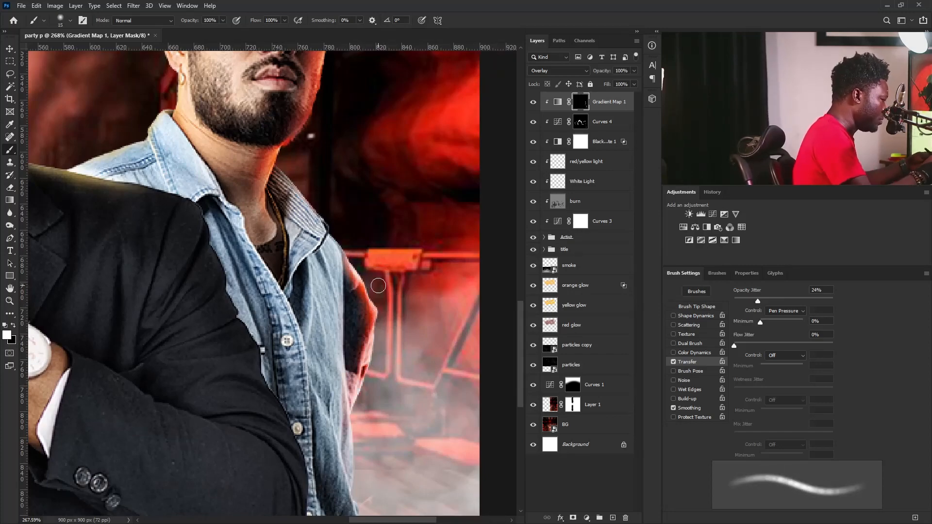
drag(343, 231, 401, 348)
scroll(444, 321, down, 5)
scroll(297, 258, up, 8)
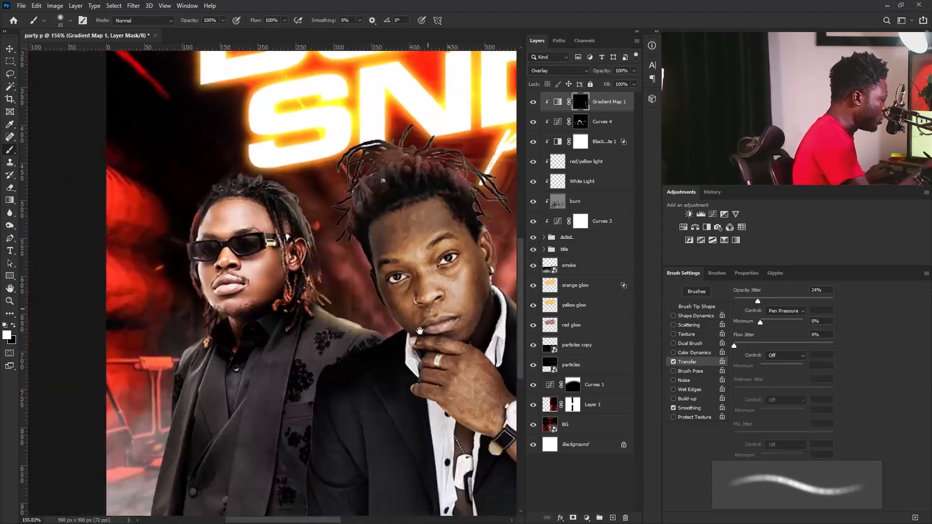
- Zoom onto the sunglasses artist and paint red glow along his hair edge and glasses with a tiny brush
drag(298, 258, 585, 257)
key([)
key([)
key([)
key([)
key([)
key([)
key([)
key([)
key([)
mouse_move(353, 100)
mouse_down()
mouse_move(280, 238)
mouse_move(283, 265)
mouse_up()
key(bracketright)
key(bracketright)
key(bracketright)
key(bracketright)
key(bracketright)
key(bracketright)
key(bracketright)
key(bracketright)
key(bracketright)
key(bracketright)
key(bracketright)
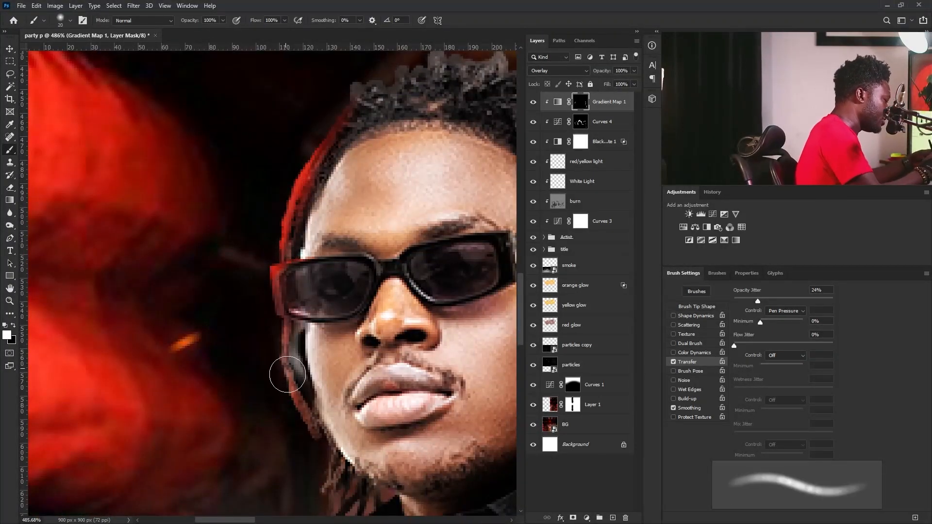
key(bracketleft)
key(bracketleft)
key(bracketleft)
key(bracketleft)
key(bracketleft)
key(bracketleft)
key(bracketleft)
key(bracketleft)
key(bracketleft)
key(bracketleft)
key(bracketleft)
key(bracketleft)
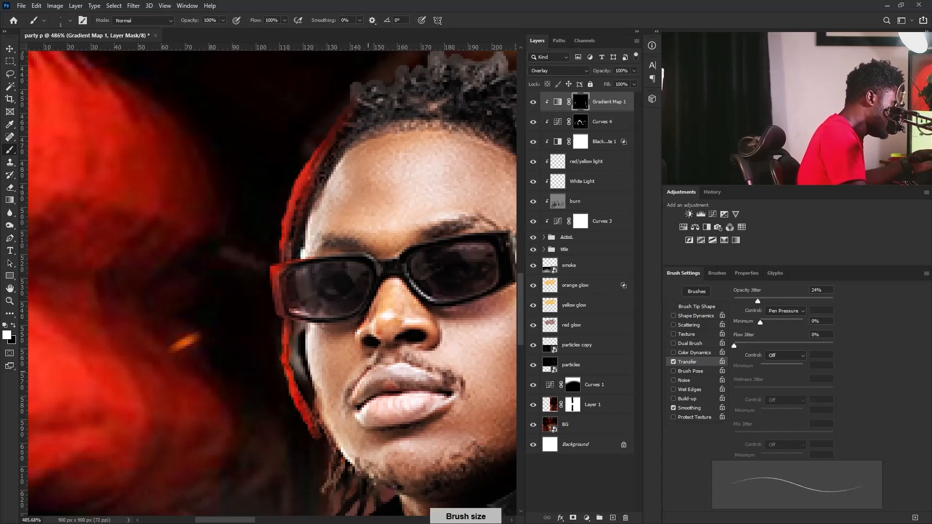
scroll(364, 307, down, 3)
key(bracketright)
key(bracketright)
key(bracketright)
key(bracketright)
key(bracketright)
key(bracketright)
key(bracketright)
key(bracketright)
key(bracketright)
key(bracketright)
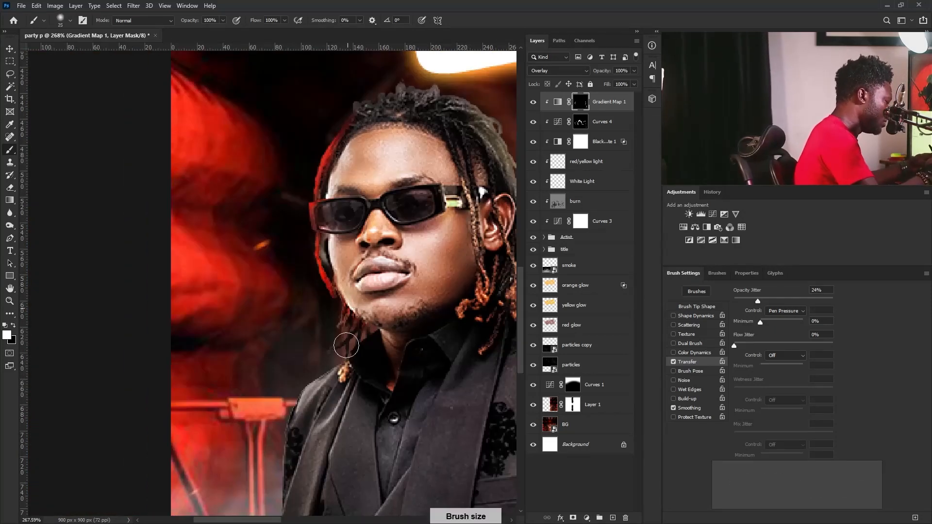
key(bracketleft)
key(bracketleft)
key(bracketleft)
key(bracketleft)
key(bracketleft)
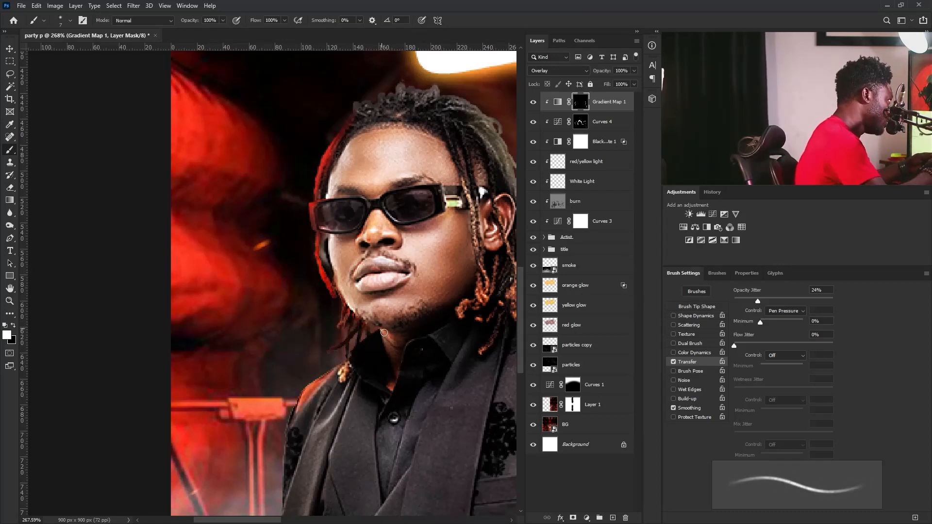
- Refine the glow on his dreadlocks and jawline, then fit the whole flyer in view
scroll(407, 357, down, 2)
key(bracketright)
key(bracketright)
key(bracketright)
key(bracketright)
key(bracketright)
key(bracketright)
key(bracketright)
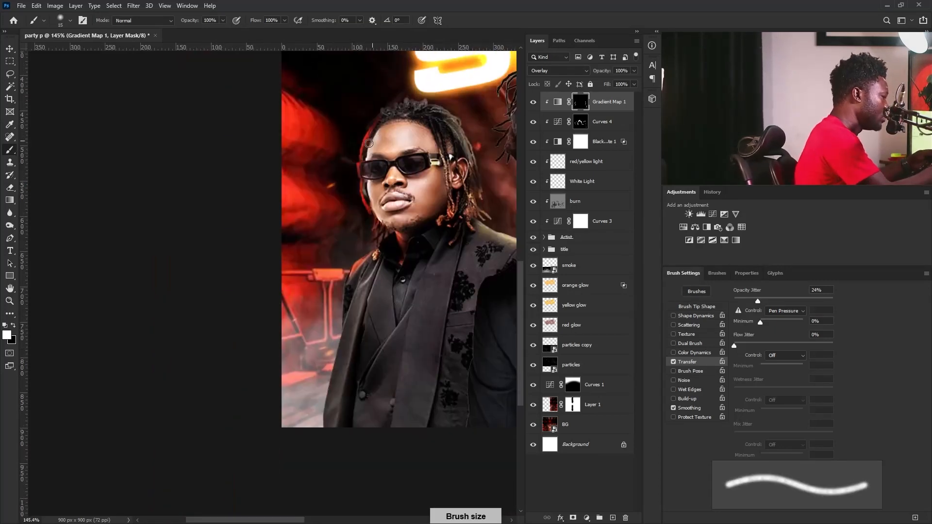
key(bracketright)
key(bracketright)
key(bracketright)
key(bracketright)
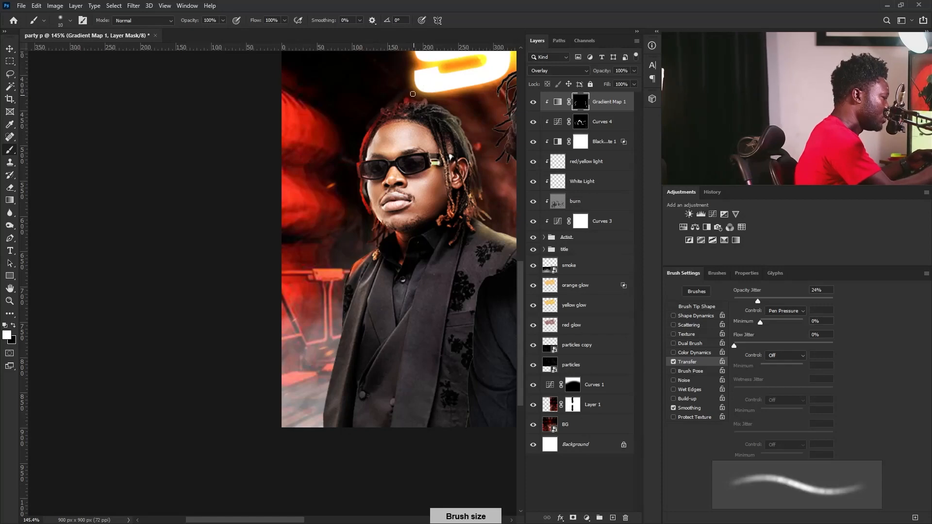
key(bracketleft)
key(bracketleft)
key(bracketleft)
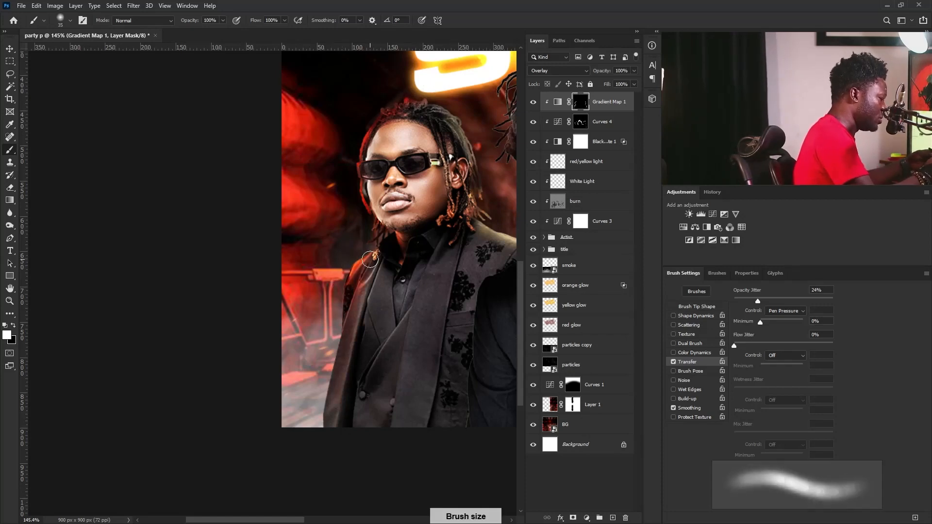
scroll(374, 176, up, 5)
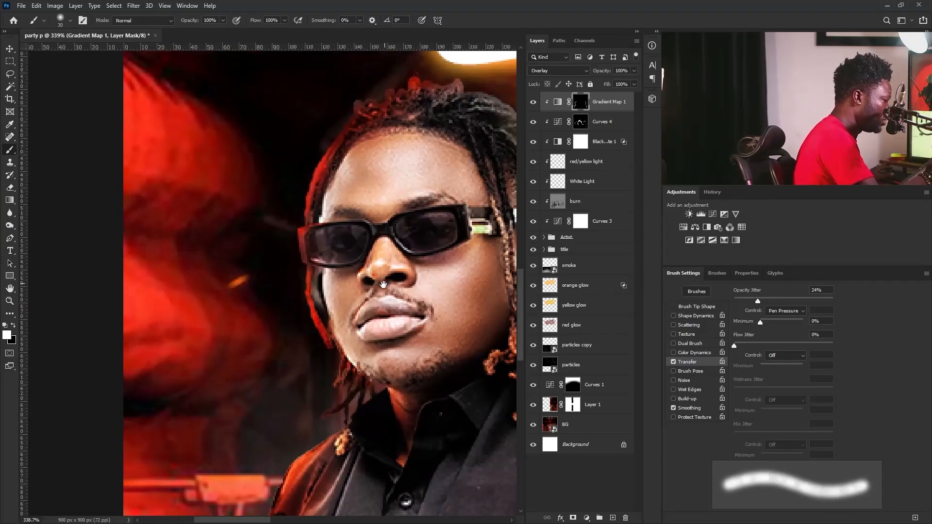
key(bracketleft)
key(bracketleft)
key(bracketright)
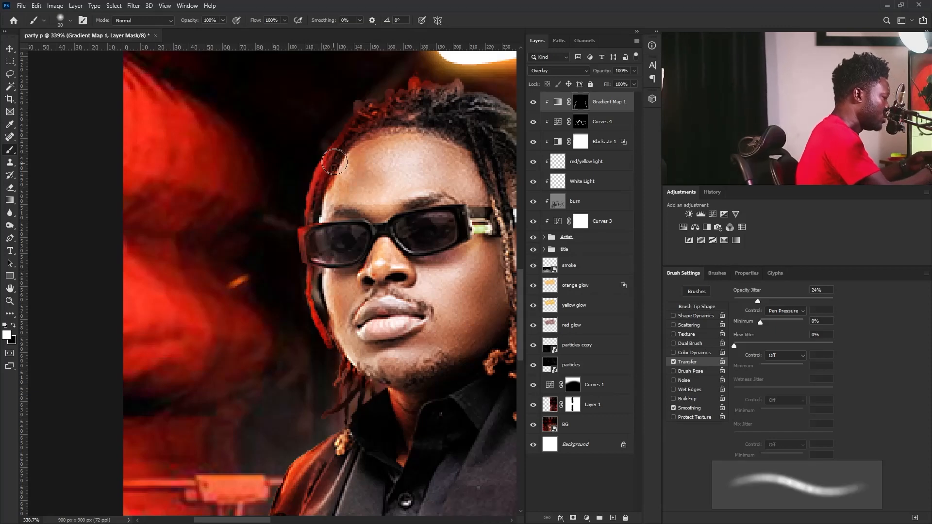
scroll(398, 236, down, 5)
drag(418, 262, 359, 305)
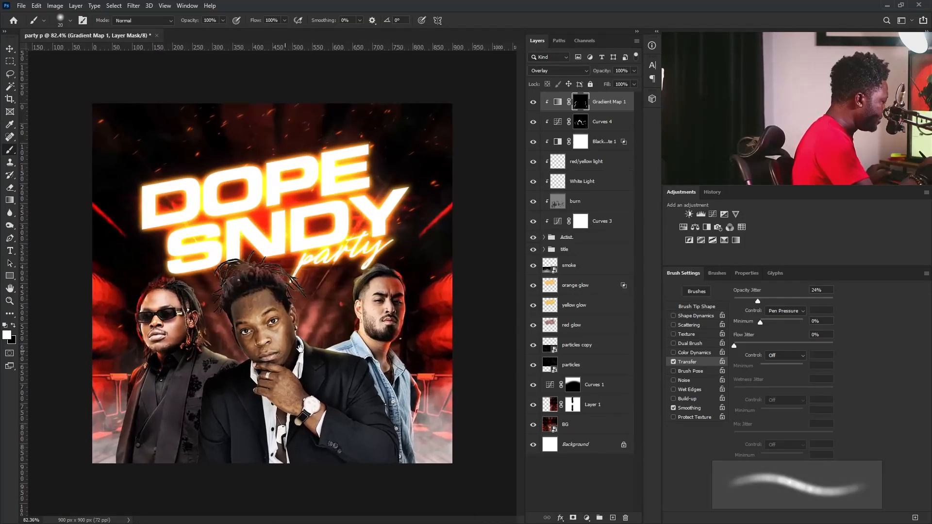
click(618, 109)
- Add a second Gradient Map clipped to the layer below and apply an orange preset
click(736, 241)
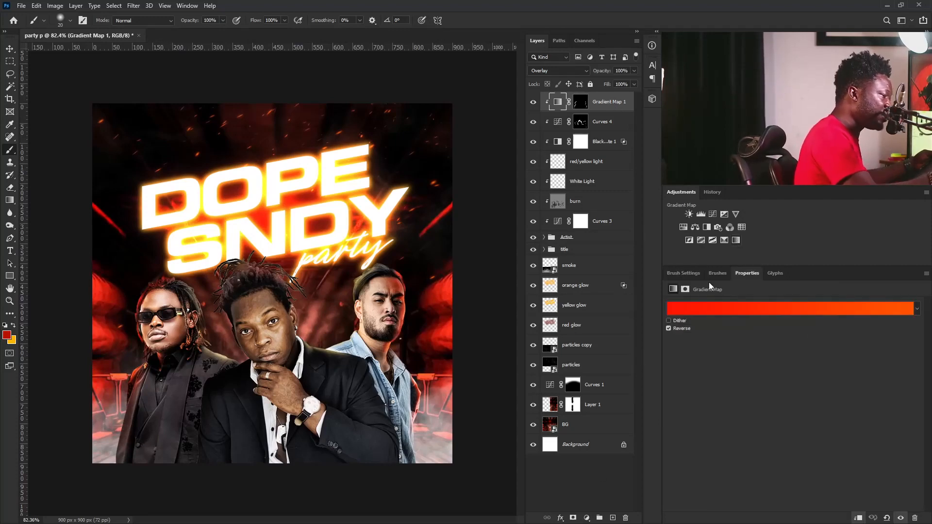
click(854, 518)
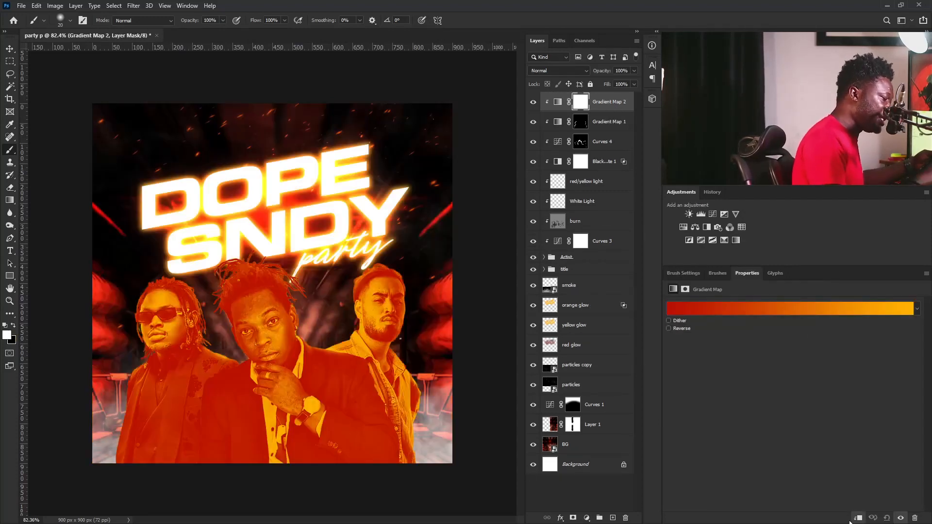
click(734, 312)
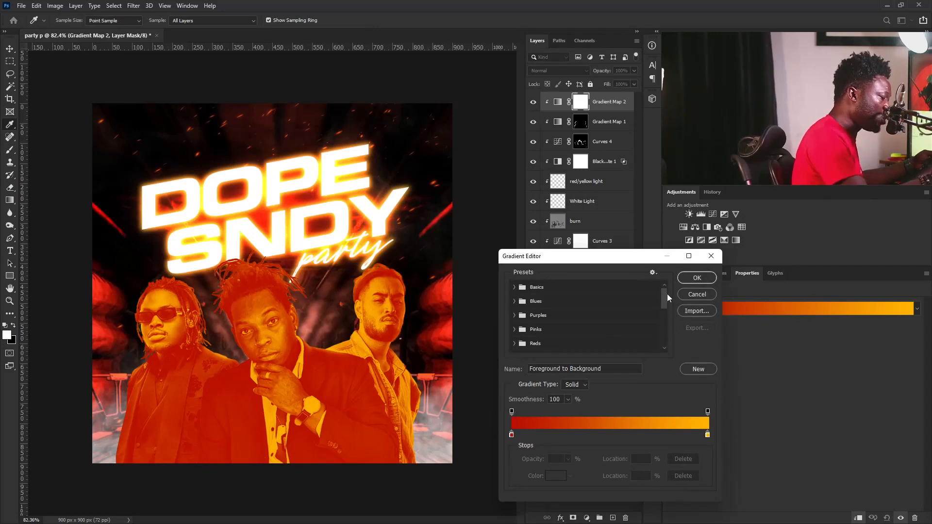
drag(665, 322, 666, 345)
click(611, 346)
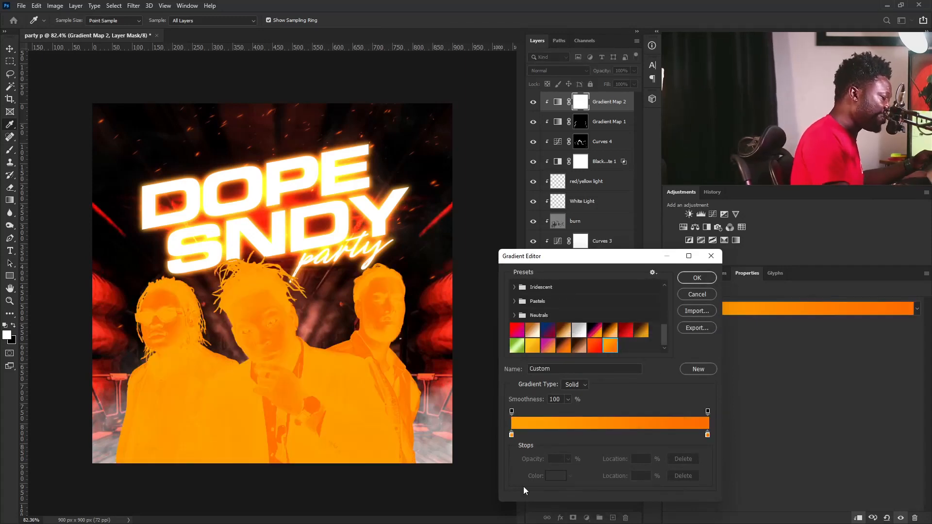
- Set the left colour stop to bright orange ffa200 and start editing the right stop's hex value
double_click(511, 435)
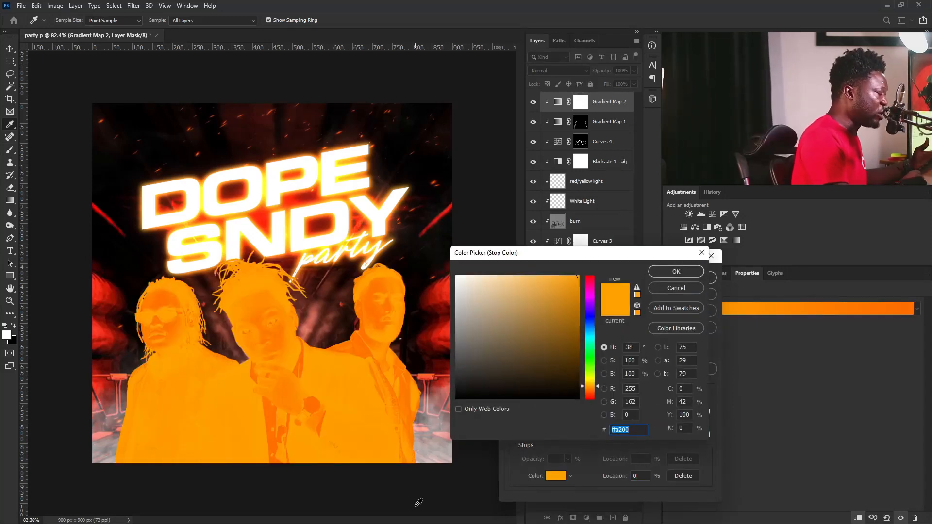
drag(592, 253, 589, 271)
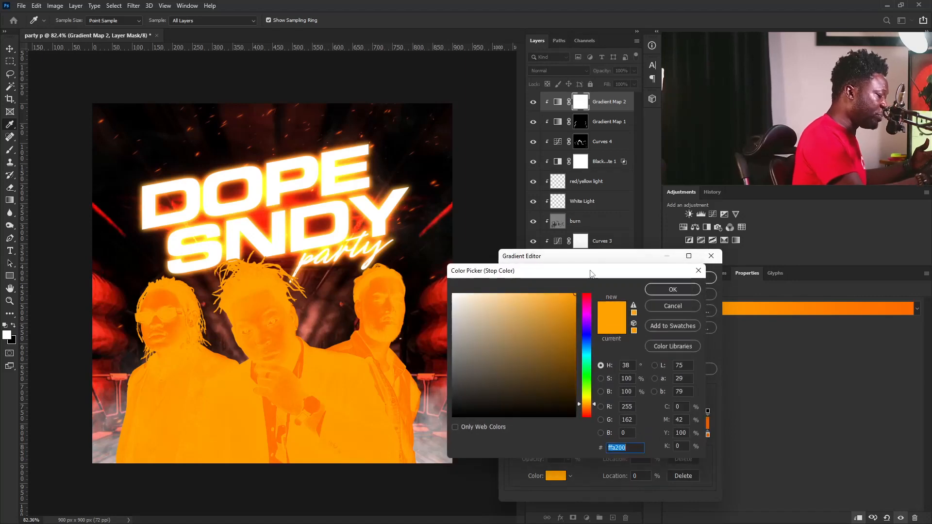
click(681, 289)
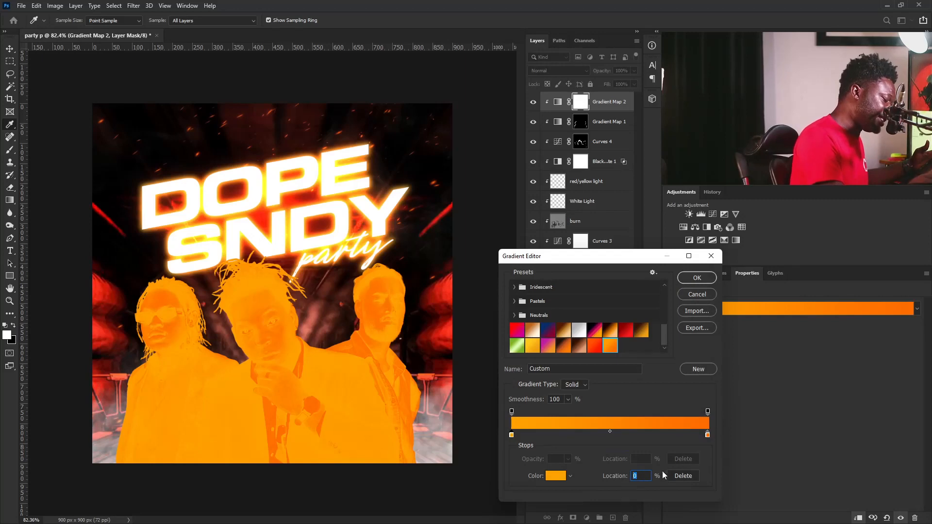
double_click(708, 436)
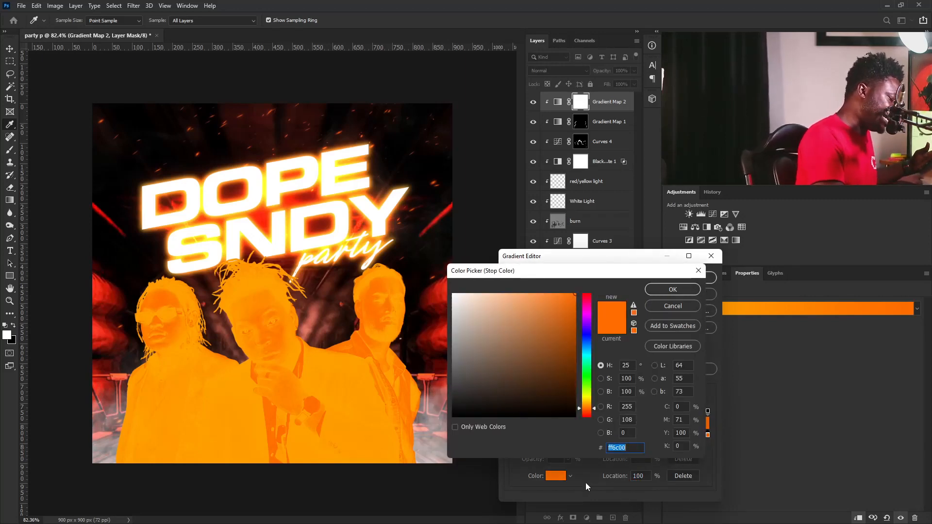
drag(628, 448, 612, 453)
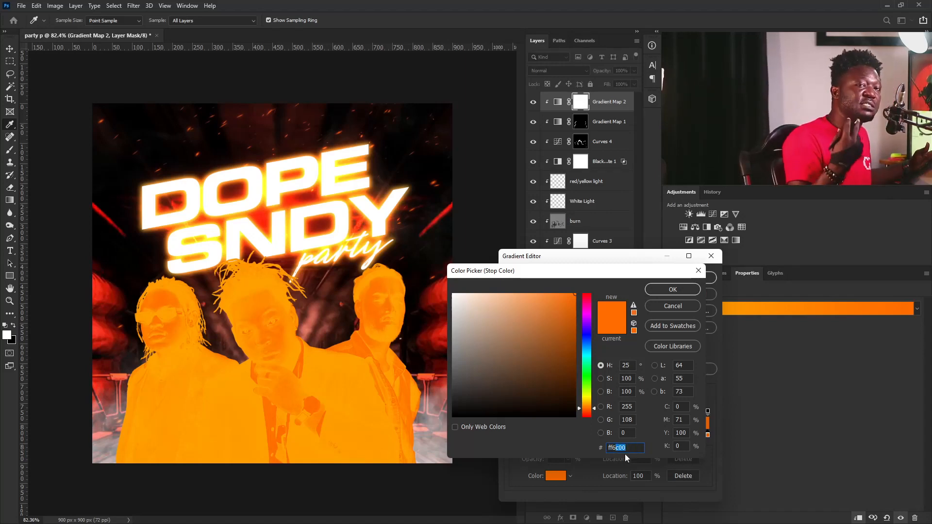
- Accept the orange gradient, reverse Gradient Map 2, blend it as Overlay, and invert its mask to black
click(679, 290)
click(696, 278)
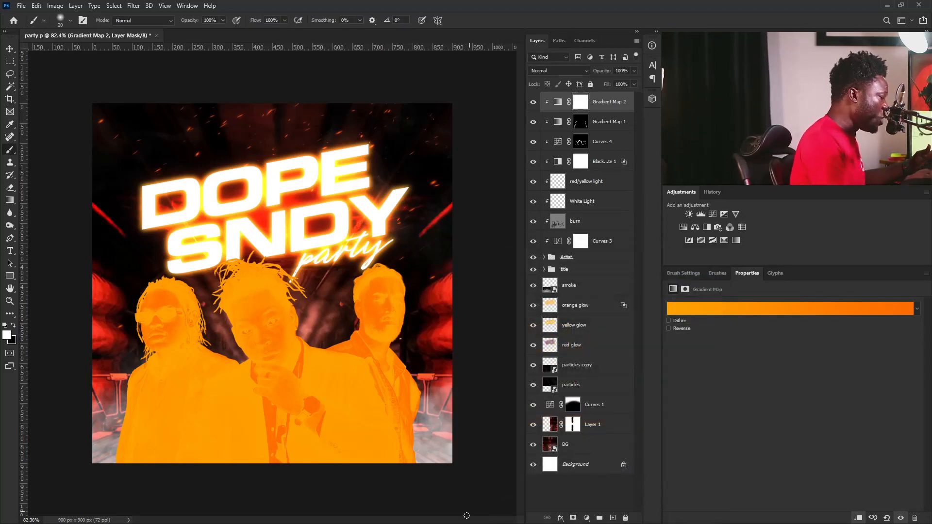
click(673, 328)
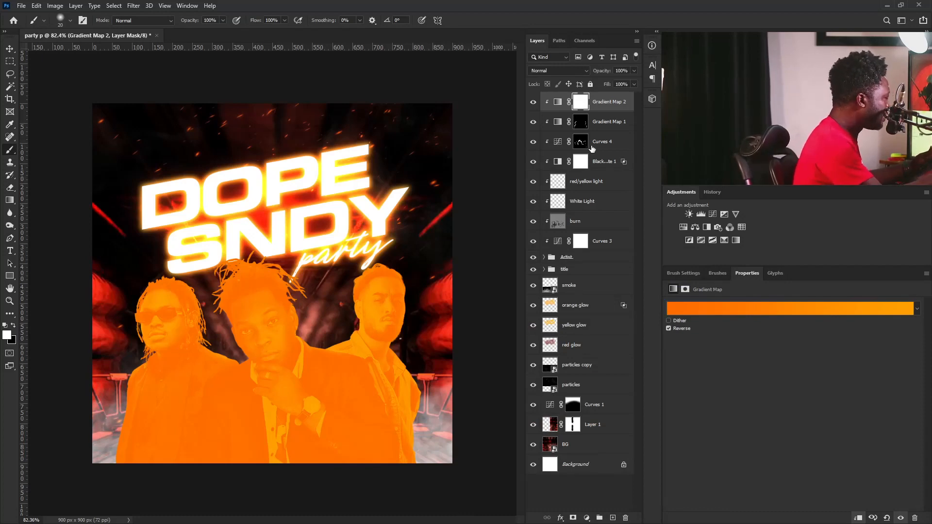
click(555, 72)
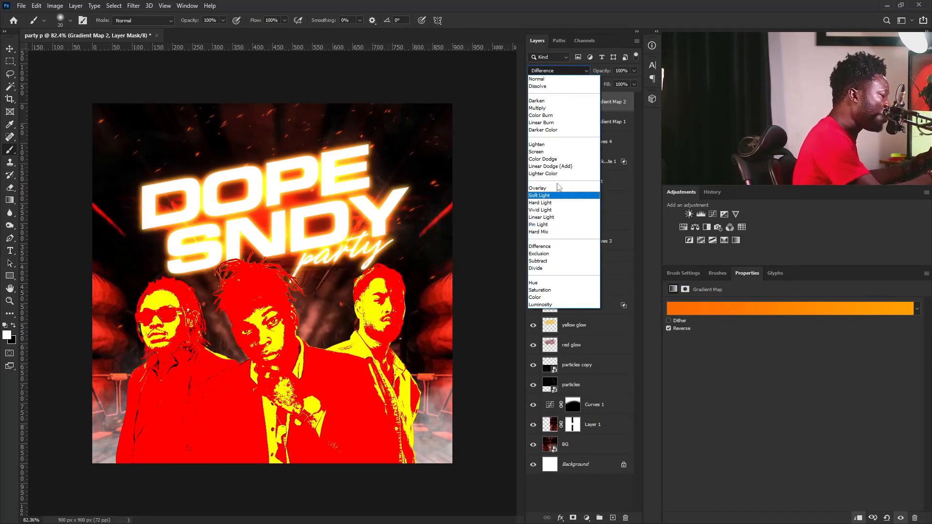
click(557, 190)
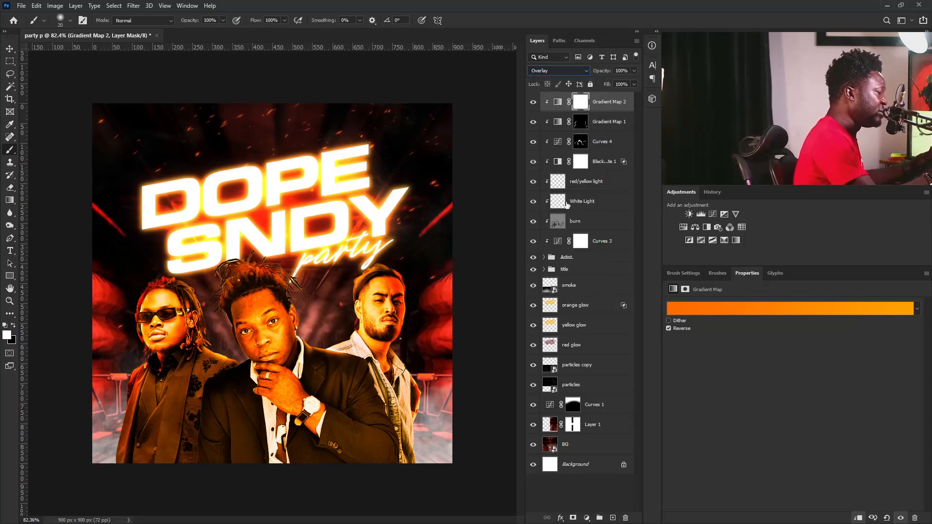
click(582, 103)
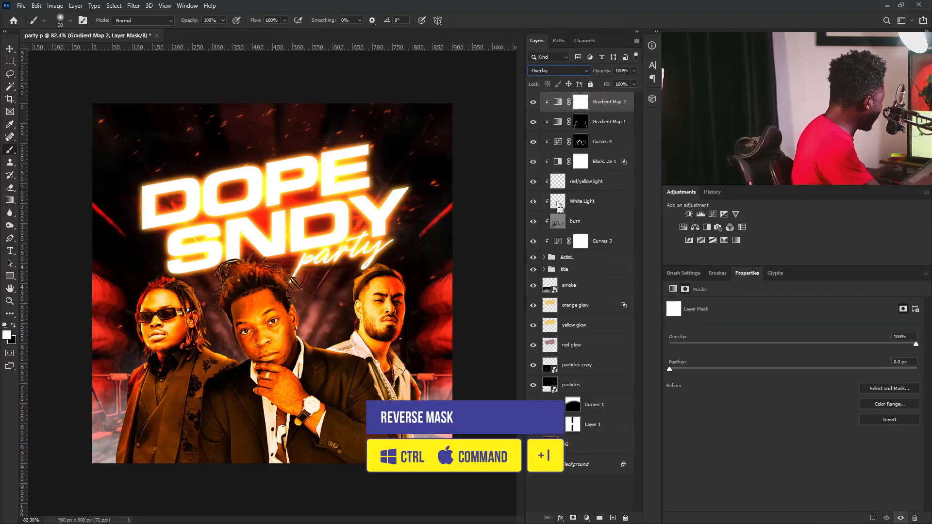
key(ctrl+i)
- Zoom in on the right artist's hairline and show the Brush Settings panel
drag(326, 294, 401, 346)
drag(463, 235, 416, 277)
drag(451, 249, 395, 296)
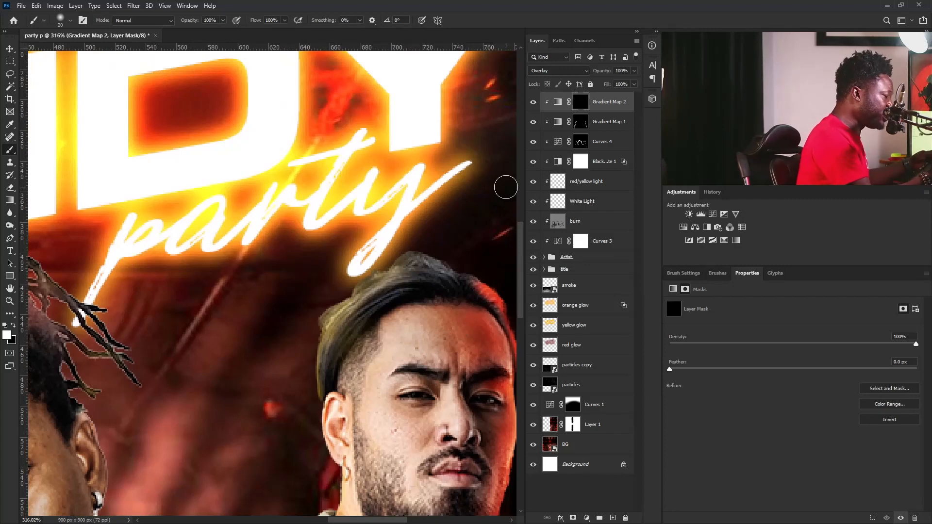
click(684, 273)
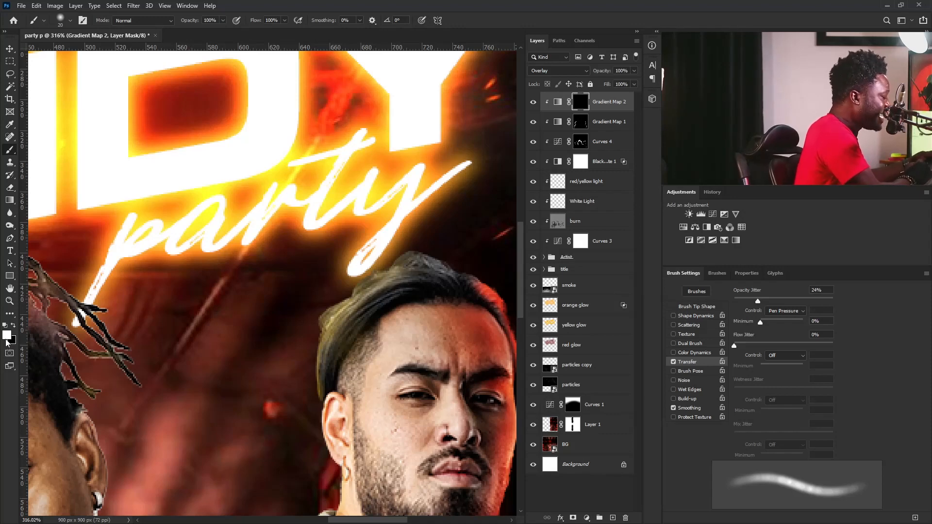
- Shrink the brush to a fine tip and target the Gradient Map 2 mask over the hair
key(bracketleft)
key(bracketleft)
key(bracketleft)
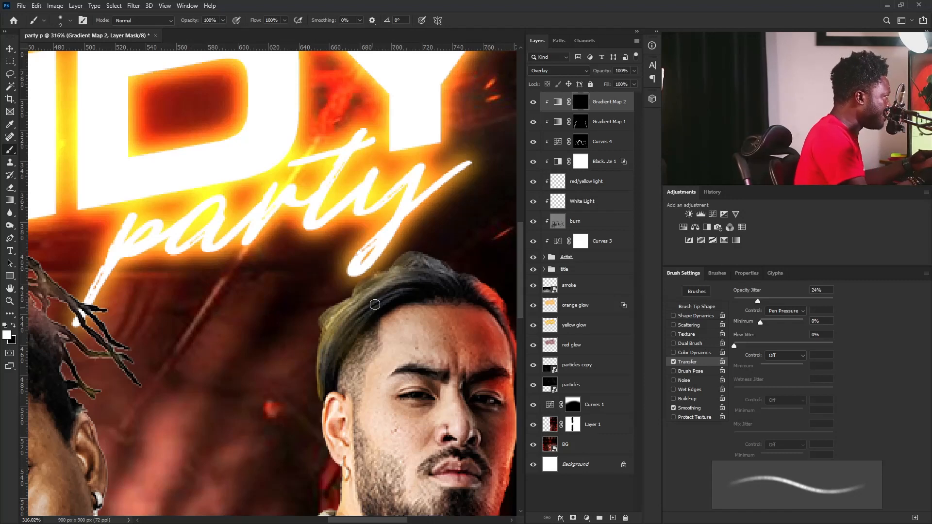
key(bracketleft)
key(bracketleft)
key(bracketleft)
key(bracketleft)
key(bracketleft)
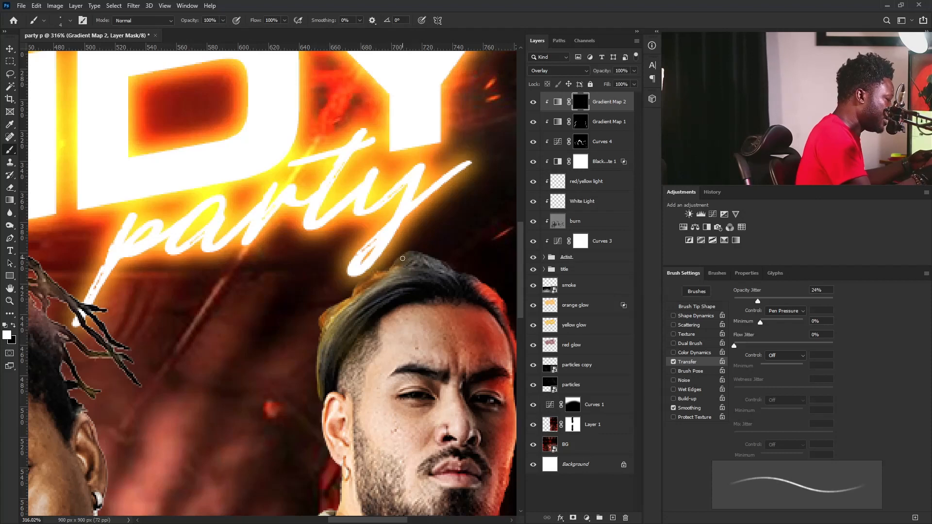
key(bracketleft)
key(bracketleft)
key(bracketleft)
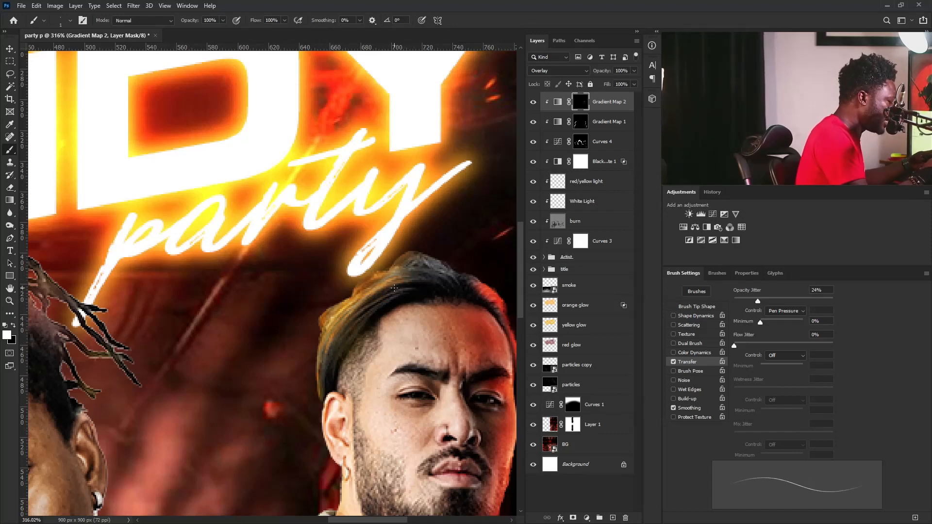
key(alt+bracketleft)
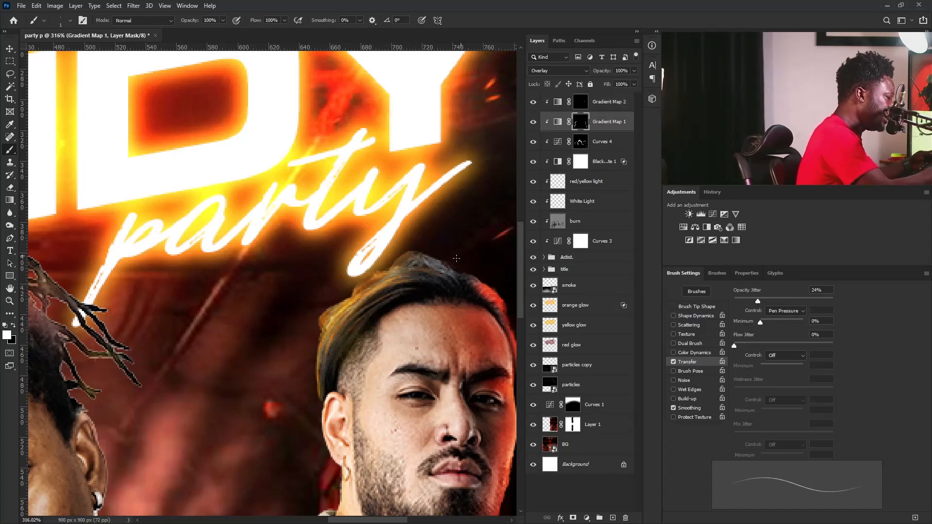
key(bracketright)
key(bracketright)
key(bracketright)
key(bracketright)
key(bracketright)
key(bracketright)
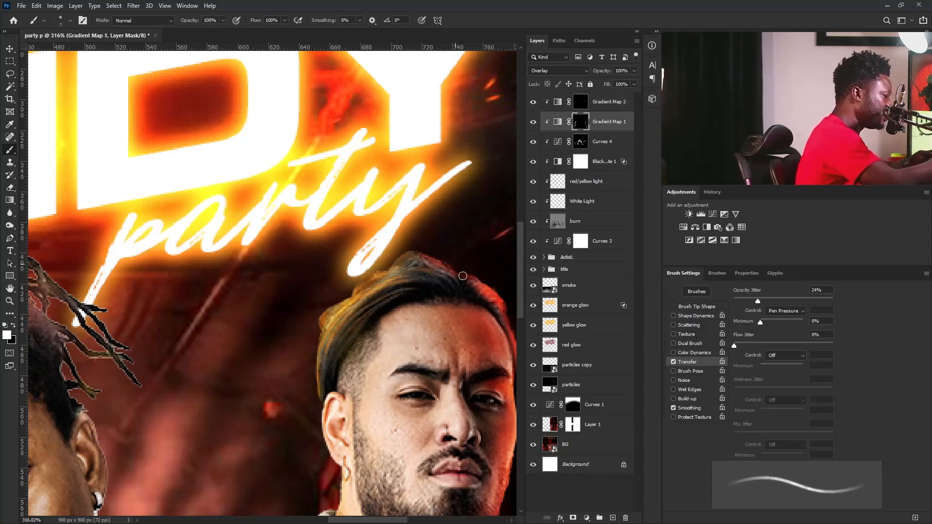
key(bracketleft)
key(bracketleft)
key(bracketleft)
key(alt+bracketright)
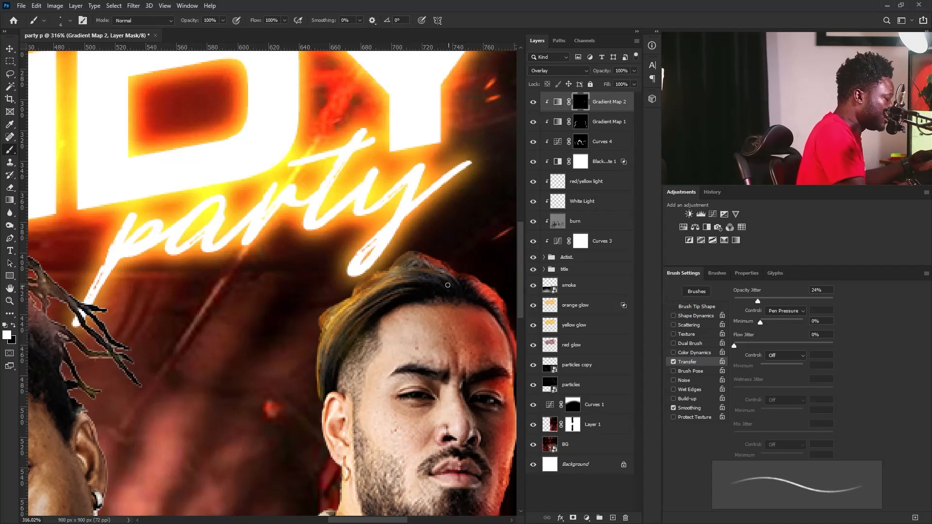
key(bracketright)
key(bracketright)
key(bracketright)
key(bracketright)
key(bracketright)
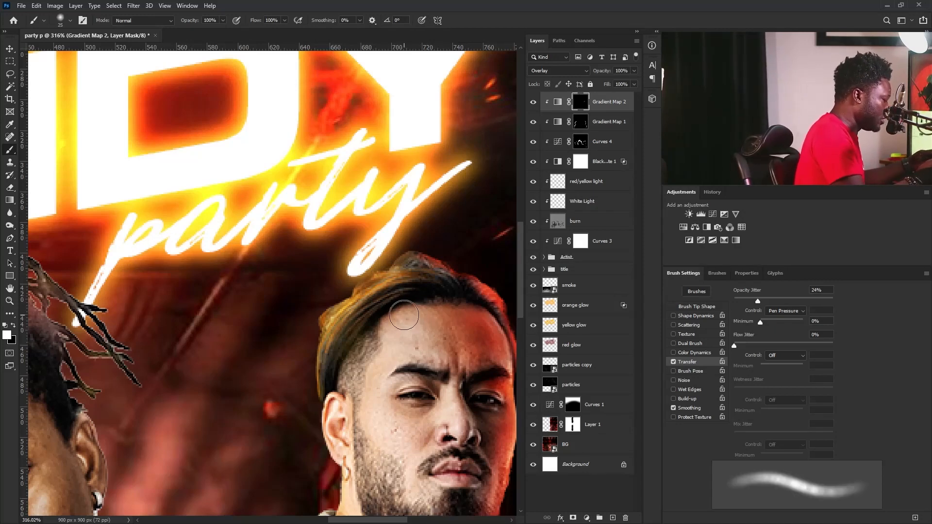
key(bracketright)
key(bracketright)
key(bracketright)
key(bracketright)
key(bracketright)
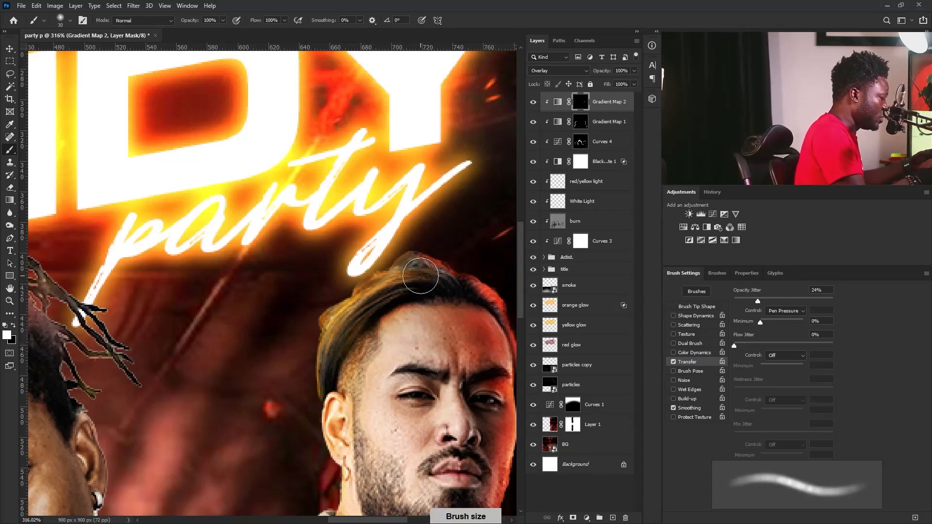
mouse_move(386, 420)
mouse_down()
mouse_move(403, 267)
mouse_move(414, 267)
mouse_up()
key(bracketleft)
key(bracketleft)
key(bracketleft)
key(bracketleft)
scroll(354, 238, down, 5)
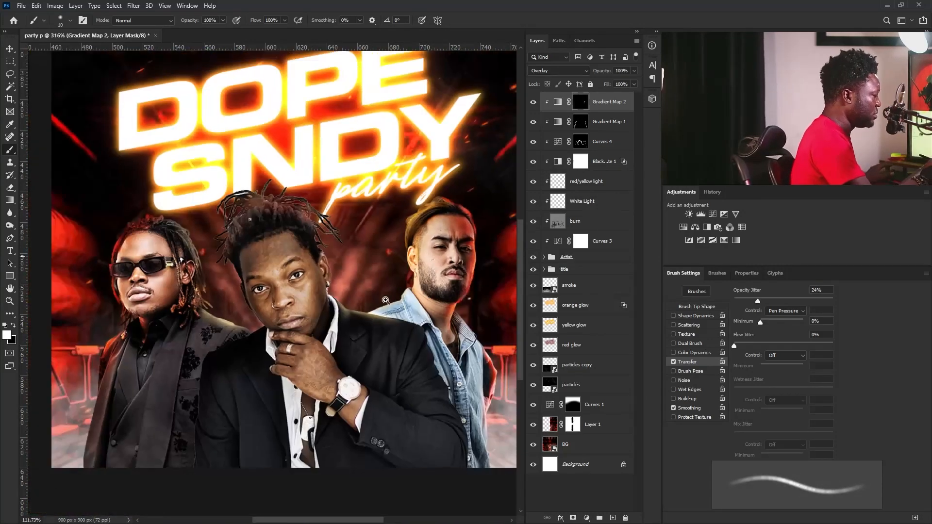
- Paint orange glow along the centre artist's shoulder edge on the Gradient Map 2 mask
scroll(333, 276, up, 4)
key(bracketright)
key(bracketright)
key(bracketright)
mouse_move(175, 406)
mouse_down()
mouse_move(271, 347)
mouse_move(226, 291)
mouse_up()
key(bracketleft)
key(bracketleft)
key(bracketleft)
key(bracketleft)
key(bracketright)
key(bracketright)
key(bracketright)
key(bracketright)
key(bracketright)
key(bracketright)
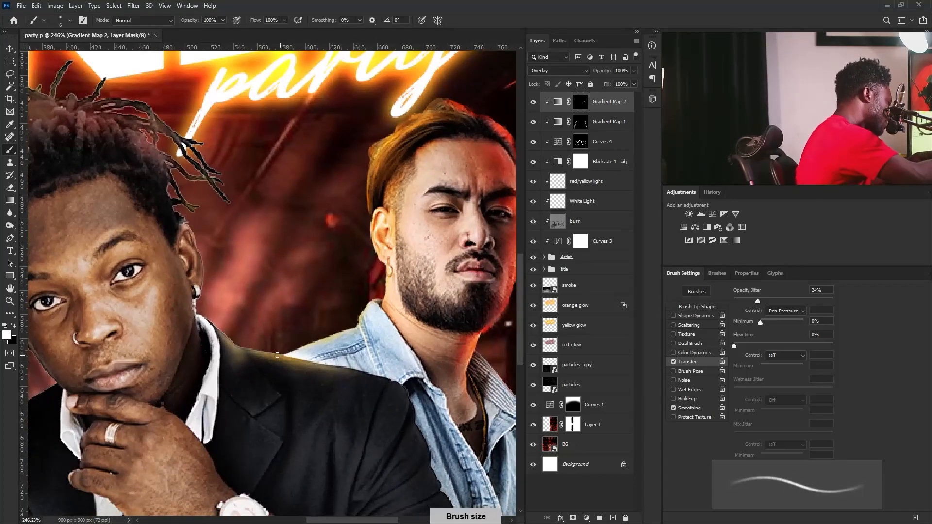
key(bracketleft)
key(bracketleft)
key(bracketleft)
key(bracketleft)
key(bracketleft)
drag(285, 363, 262, 350)
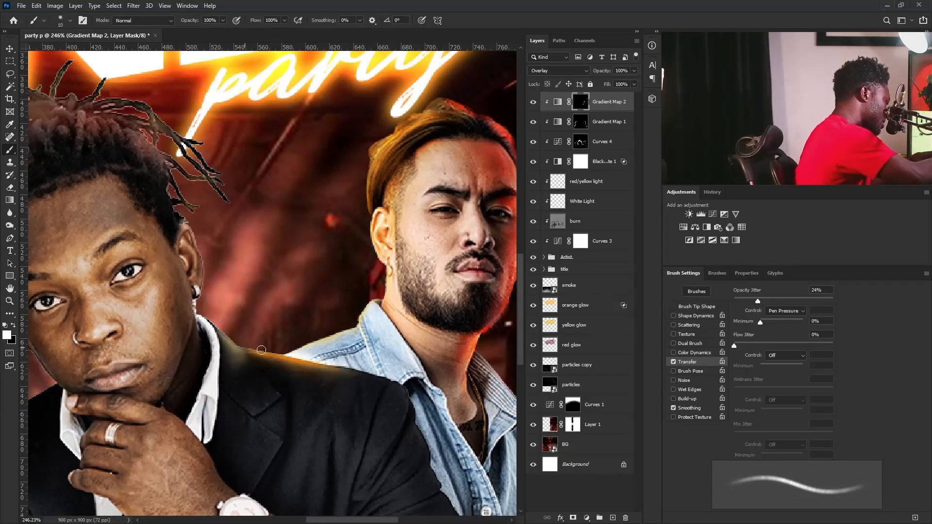
key(bracketright)
key(bracketright)
key(bracketright)
key(bracketright)
key(bracketleft)
key(bracketleft)
key(bracketleft)
key(bracketleft)
key(bracketleft)
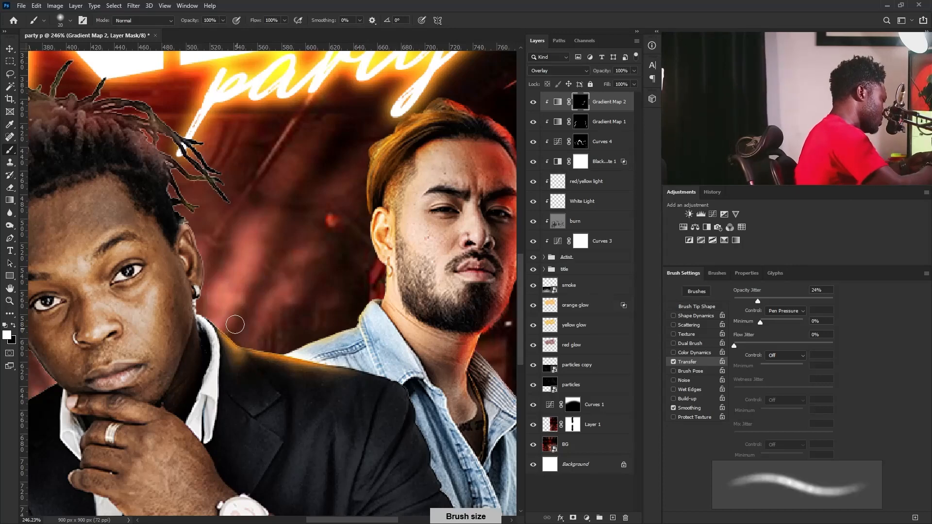
key(bracketright)
key(bracketright)
key(bracketright)
key(bracketright)
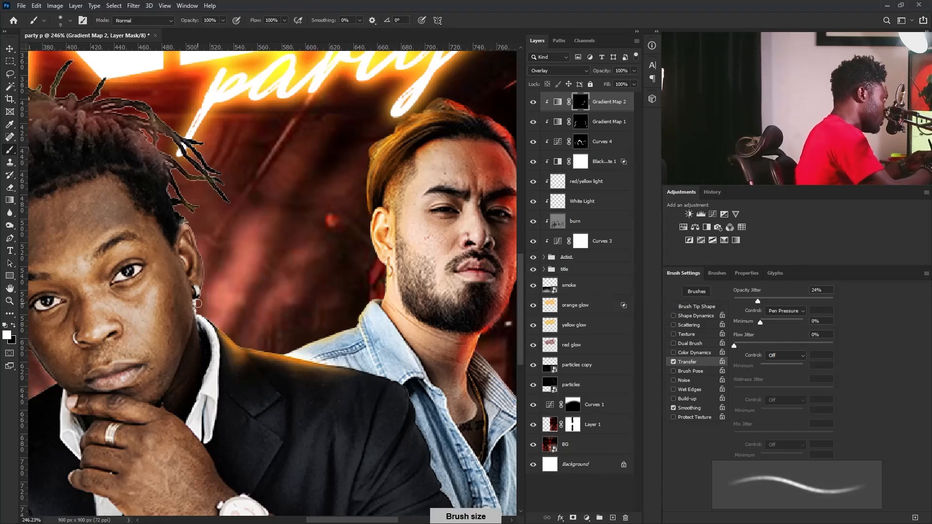
- Frame the centre artist's hair and size the brush for its rim glow
drag(221, 259, 334, 391)
key(bracketleft)
key(bracketleft)
key(bracketleft)
key(bracketleft)
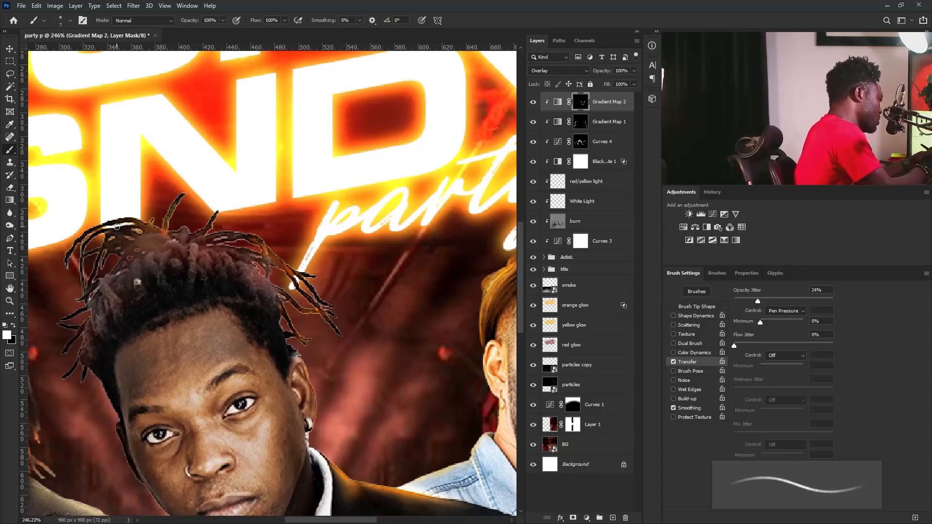
key(bracketright)
key(bracketright)
key(bracketright)
key(bracketright)
key(bracketright)
key(bracketright)
key(bracketright)
key(bracketright)
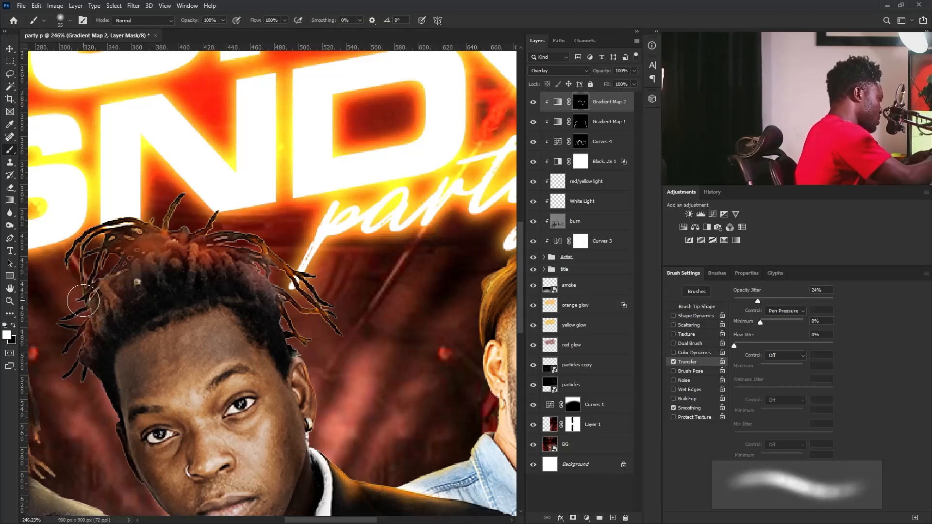
key(bracketleft)
key(bracketleft)
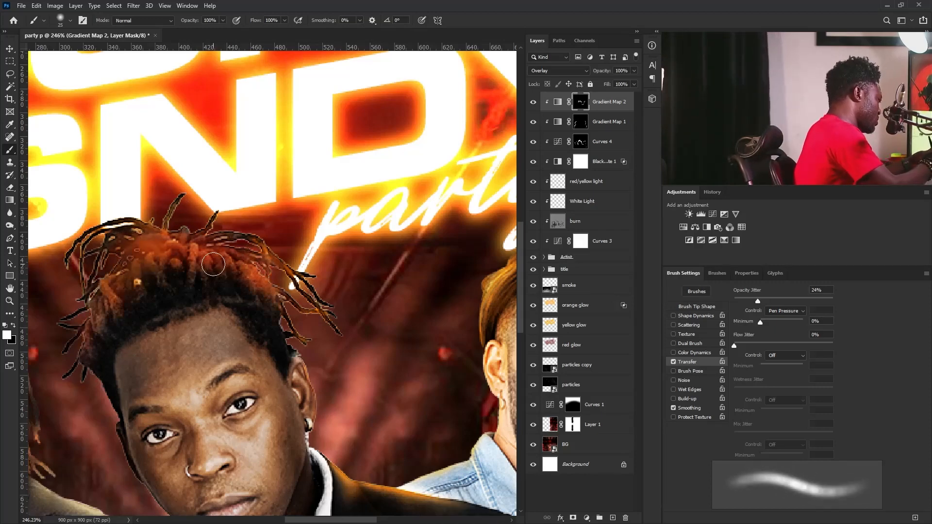
key(bracketleft)
key(bracketleft)
key(bracketleft)
key(bracketleft)
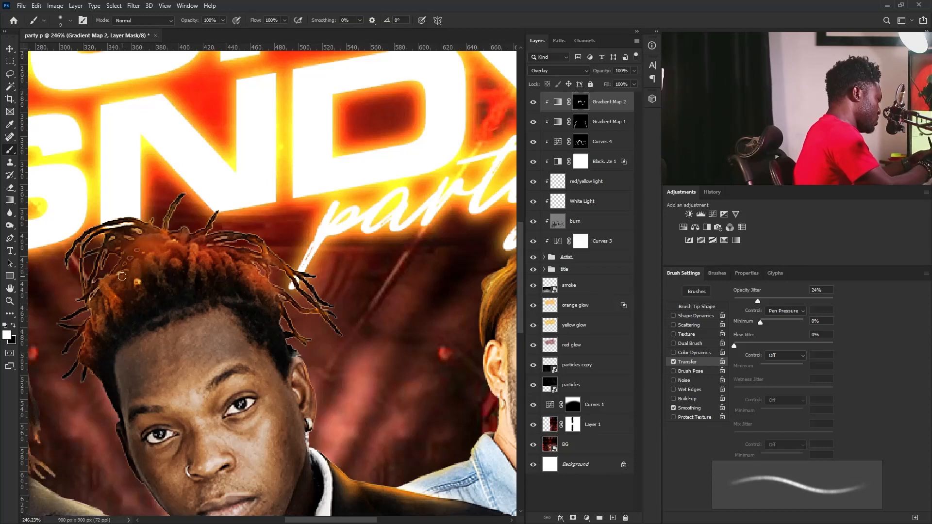
key(bracketright)
key(bracketright)
key(bracketright)
key(bracketright)
key(bracketright)
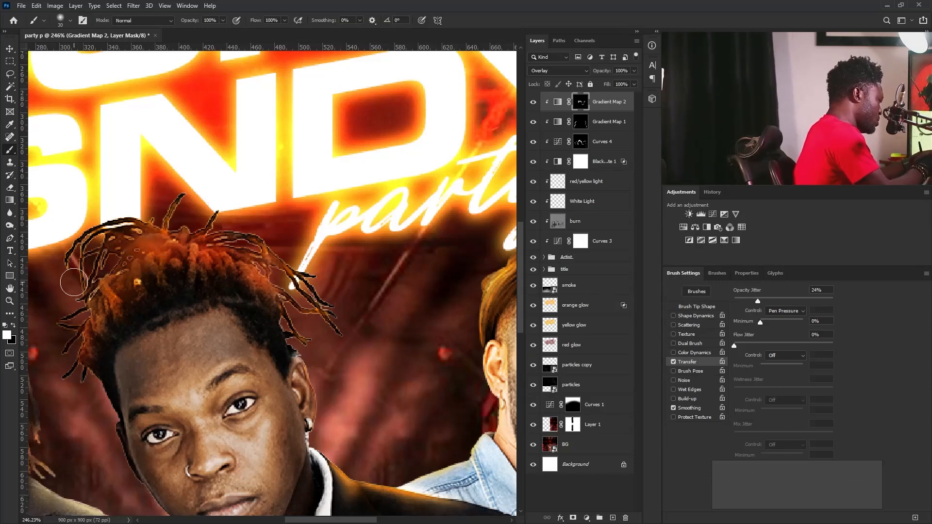
key(bracketleft)
key(bracketleft)
key(bracketleft)
key(bracketleft)
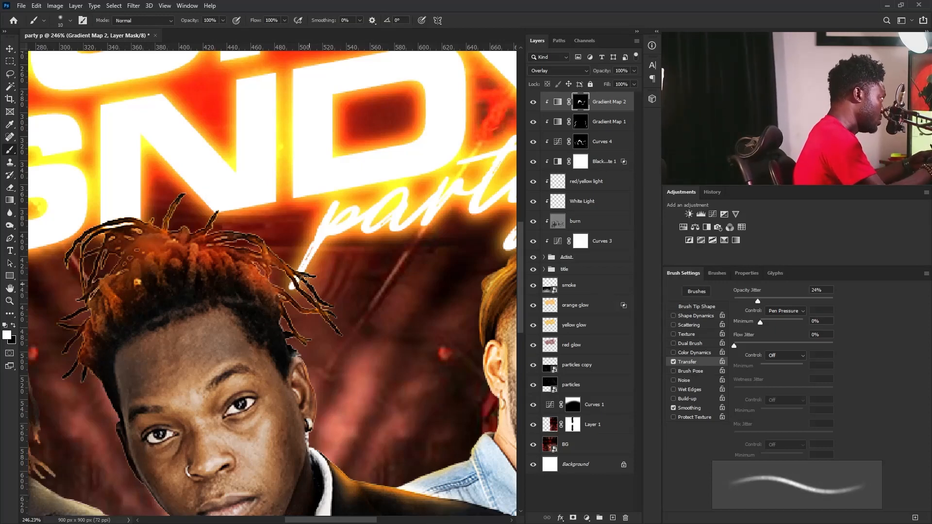
key(bracketright)
key(bracketright)
key(bracketright)
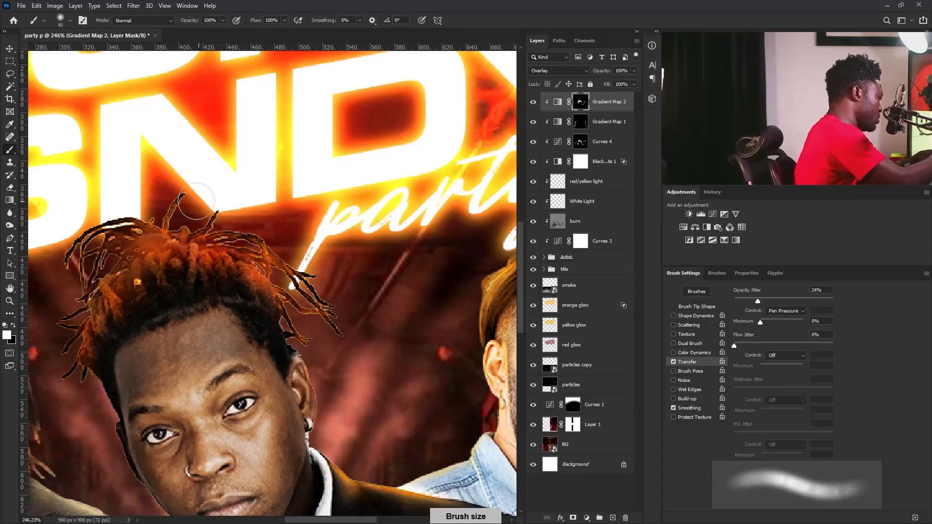
- Paint warm rim light along the left man's shoulder
mouse_move(112, 257)
mouse_down()
mouse_move(291, 187)
mouse_move(337, 185)
mouse_up()
key(bracketleft)
key(bracketleft)
key(bracketleft)
key(bracketleft)
key(bracketleft)
key(bracketleft)
key(bracketleft)
key(bracketleft)
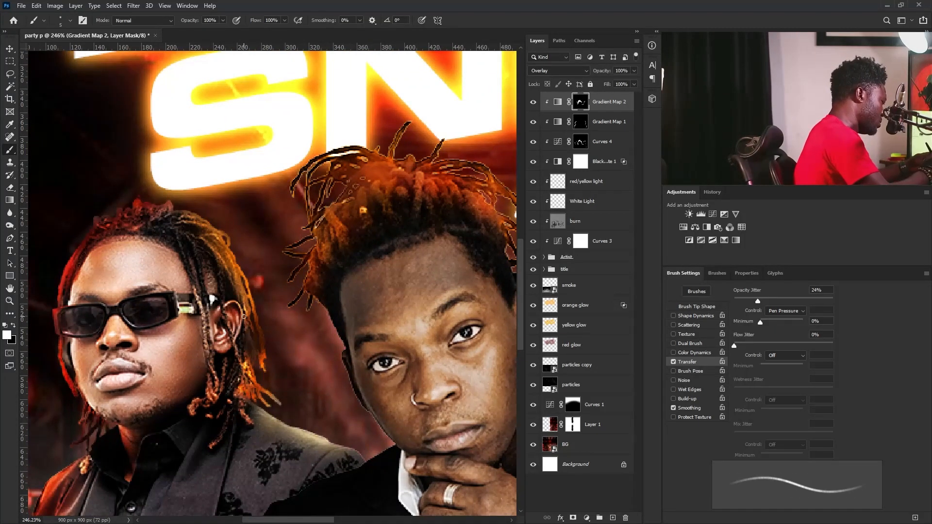
key(bracketleft)
key(bracketleft)
key(bracketleft)
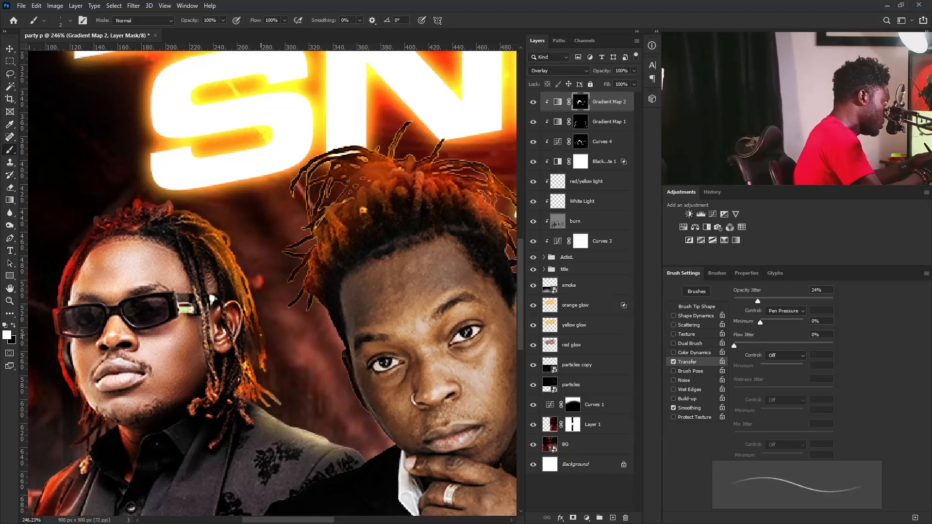
key(bracketright)
key(bracketright)
key(bracketright)
key(bracketright)
key(bracketright)
key(bracketright)
key(bracketright)
key(bracketright)
key(bracketright)
key(bracketright)
key(bracketright)
key(bracketright)
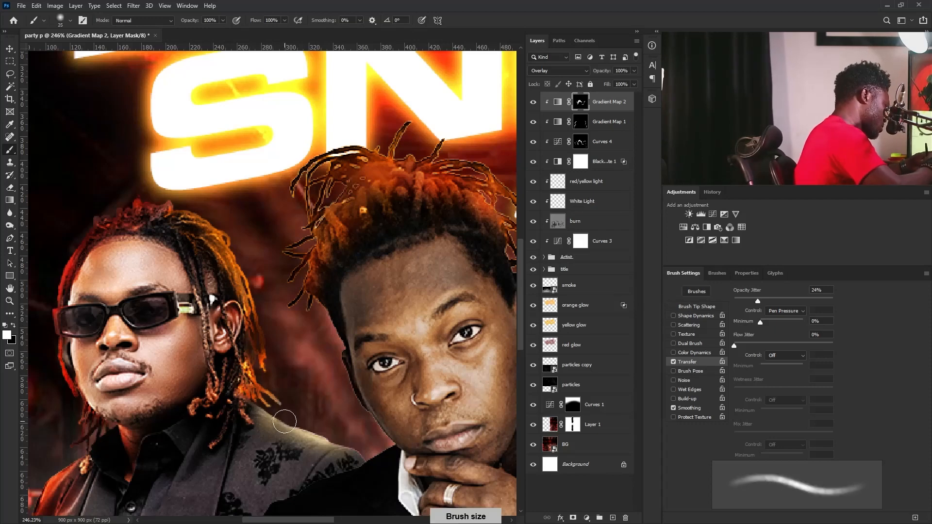
drag(262, 409, 357, 445)
key(bracketleft)
key(bracketleft)
key(bracketleft)
key(bracketleft)
key(bracketleft)
key(bracketleft)
key(bracketleft)
key(bracketleft)
key(bracketleft)
key(bracketleft)
key(bracketleft)
key(bracketleft)
key(bracketright)
key(bracketright)
key(bracketright)
key(bracketright)
key(bracketright)
key(bracketright)
key(bracketright)
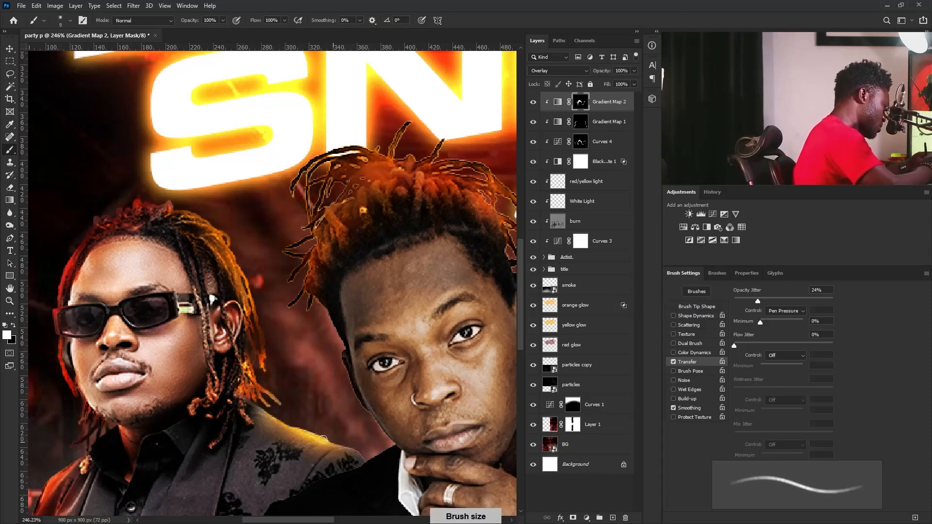
key(bracketright)
key(bracketright)
key(bracketright)
key(bracketright)
key(bracketright)
key(bracketright)
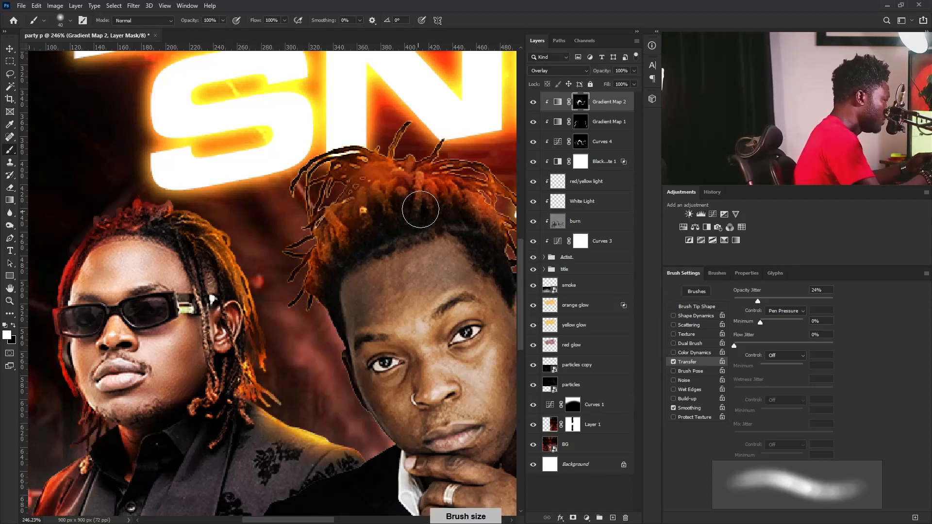
key(bracketleft)
key(bracketleft)
key(bracketleft)
key(bracketleft)
key(bracketleft)
key(bracketleft)
- Zoom out to check the whole flyer, then zoom back in on the title and artists
key(ctrl+minus)
key(ctrl+minus)
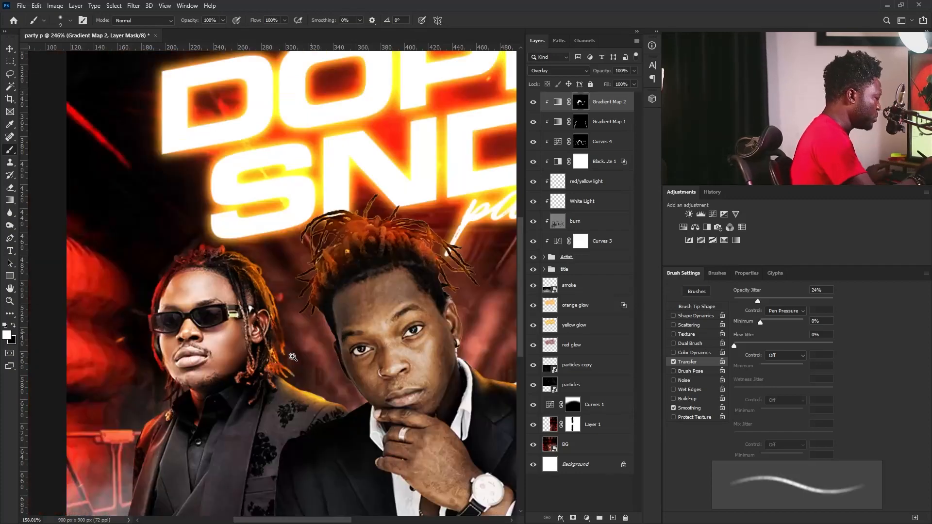
key(ctrl+plus)
key(bracketright)
key(bracketright)
key(bracketright)
key(bracketright)
key(bracketright)
key(bracketleft)
key(bracketleft)
key(bracketleft)
key(bracketleft)
key(bracketleft)
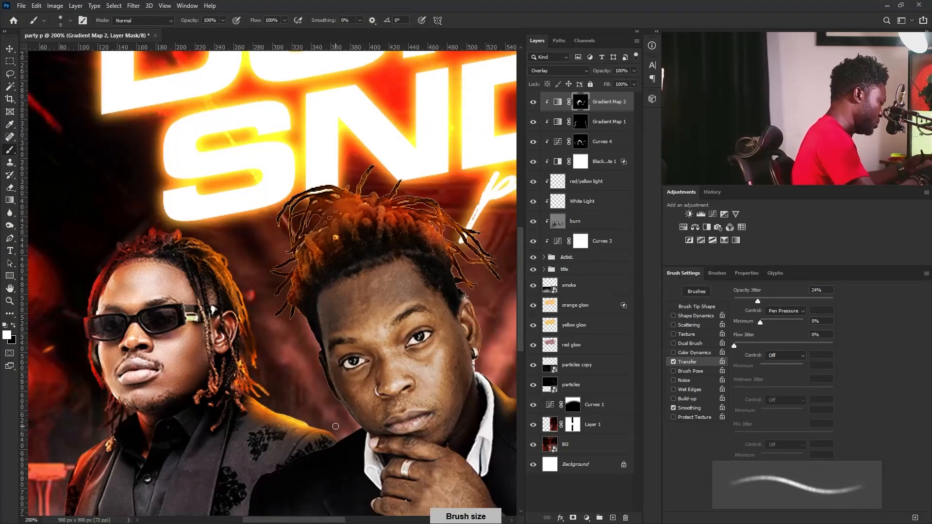
drag(449, 284, 406, 308)
mouse_move(447, 362)
ctrl+mouse_down()
mouse_move(389, 372)
mouse_move(421, 368)
ctrl+mouse_up()
drag(447, 322, 403, 334)
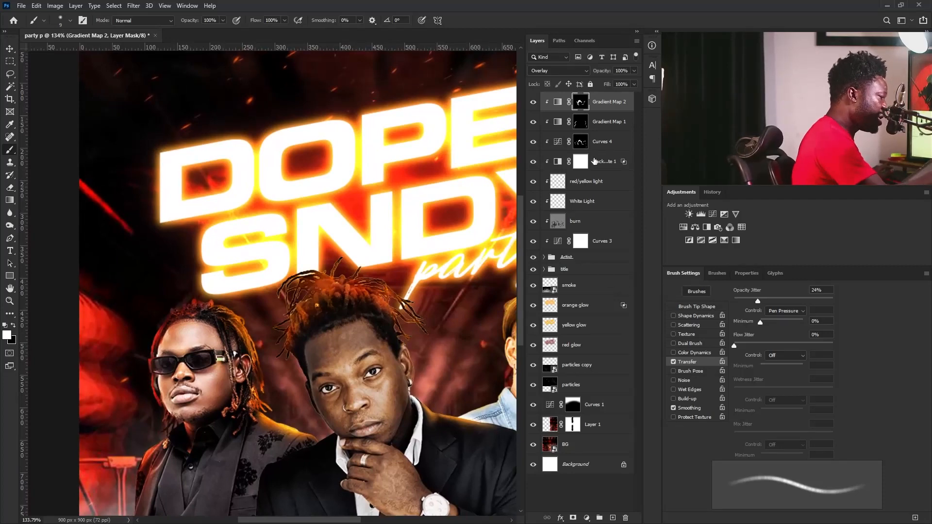
- Toggle Curves 4 to compare its effect, then select the White Light layer
click(534, 142)
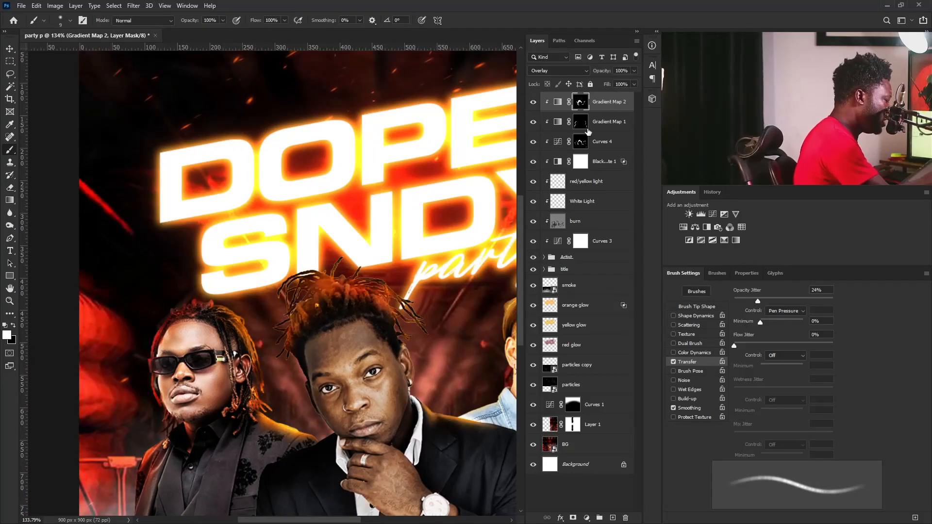
click(580, 142)
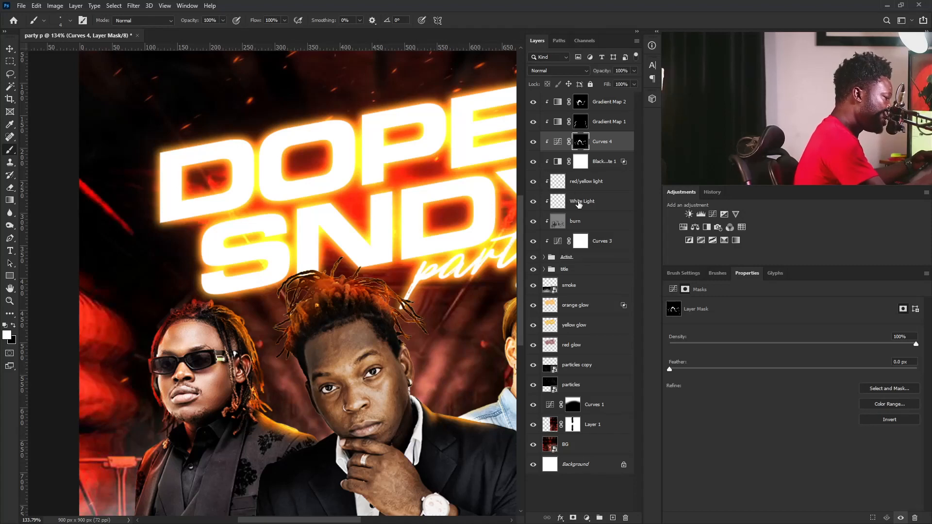
click(581, 202)
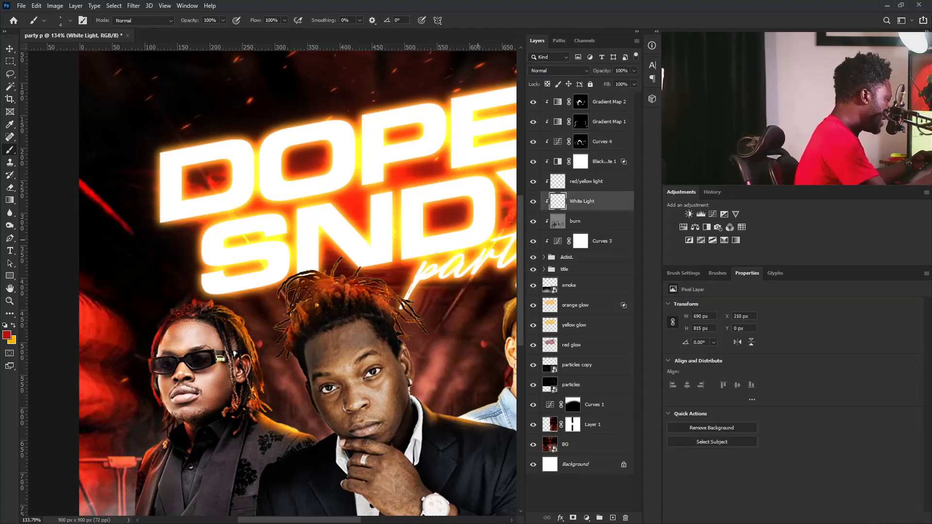
- Set the foreground colour to white and pick a very fine Brush
click(7, 335)
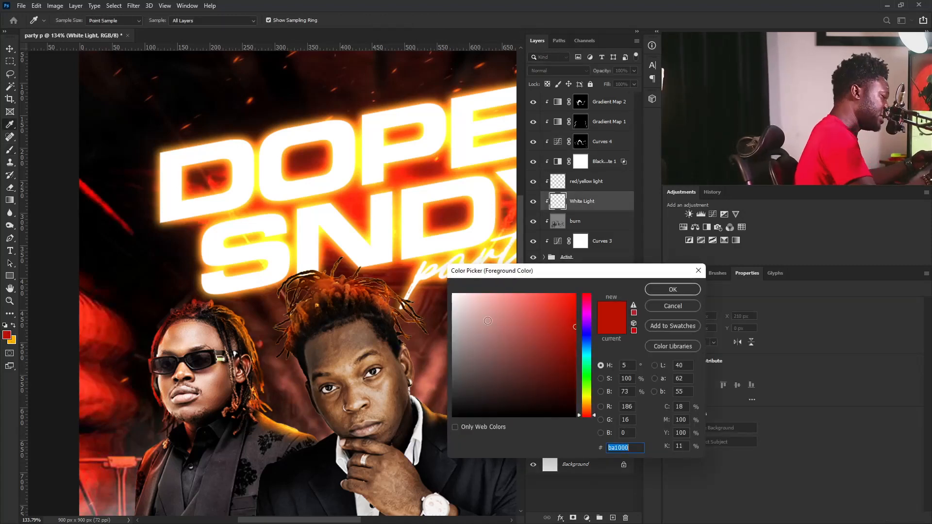
click(453, 294)
click(672, 290)
key(b)
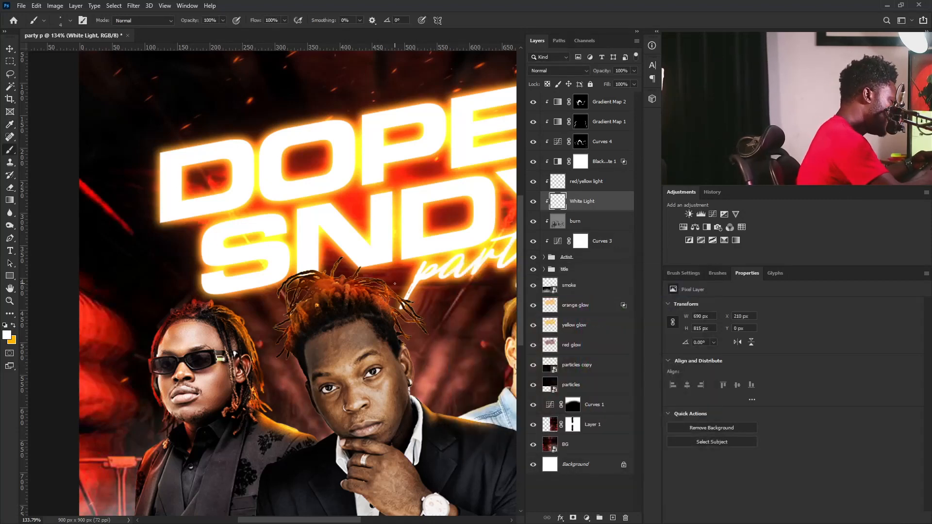
key(bracketleft)
key(bracketleft)
key(bracketleft)
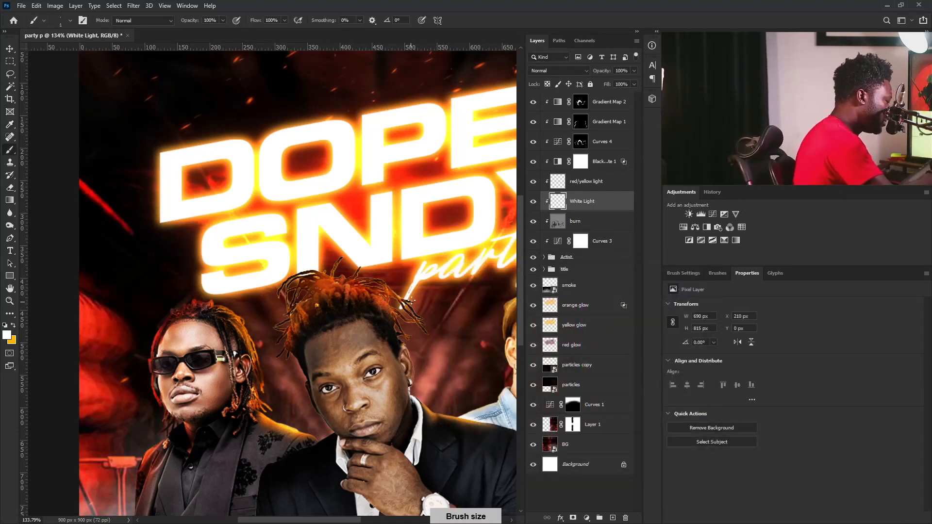
- Paint thin bright white strands along the middle artist's hair
drag(411, 286, 440, 303)
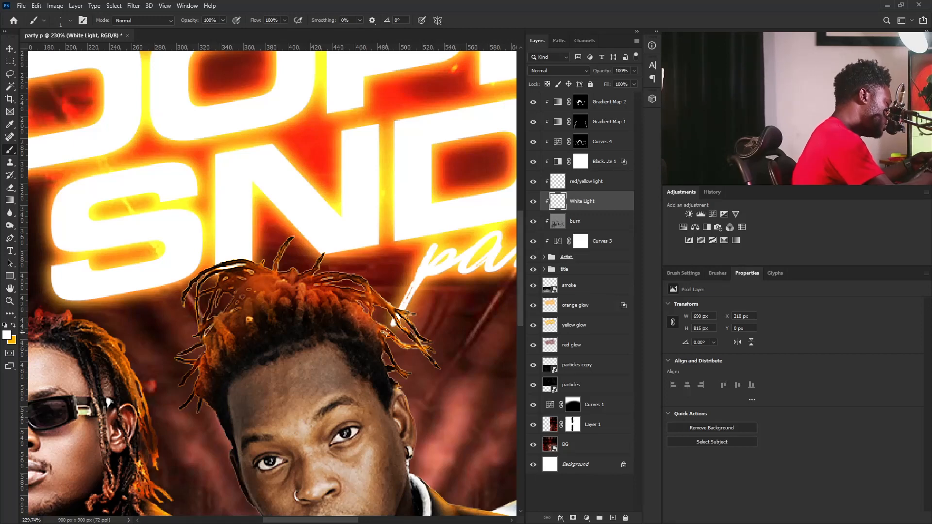
key(bracketright)
key(bracketright)
key(bracketright)
key(bracketright)
key(bracketright)
key(bracketright)
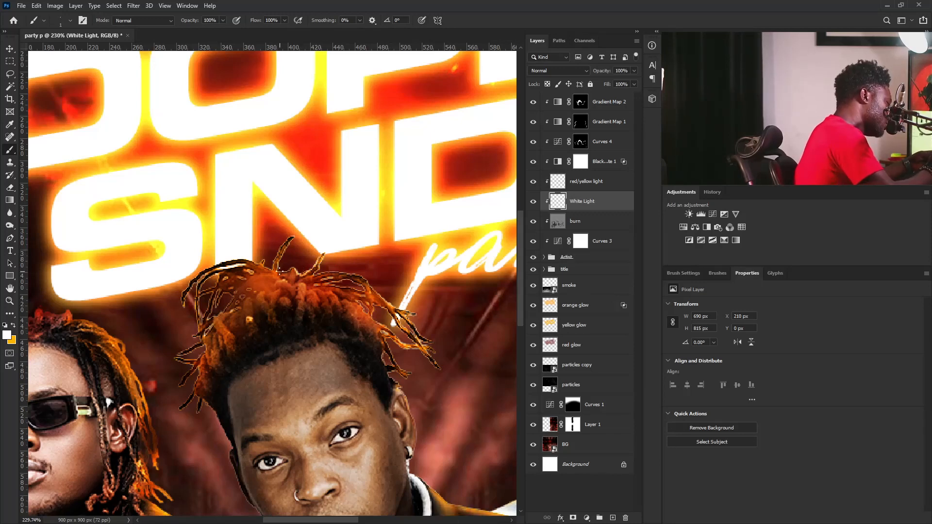
key(bracketright)
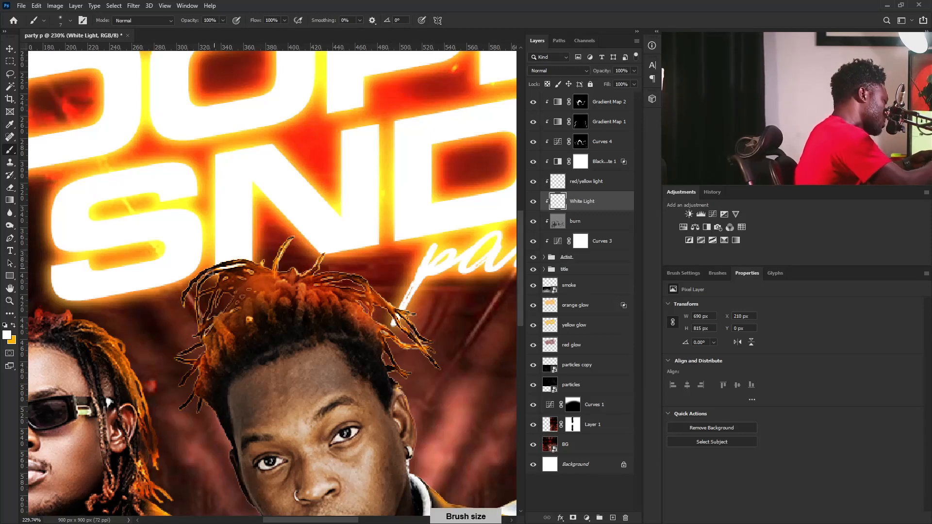
key(bracketright)
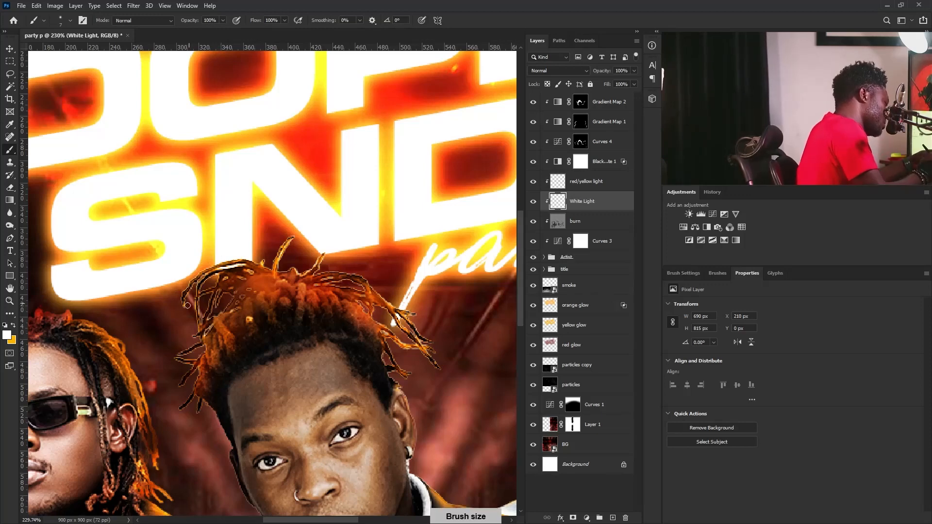
key(bracketright)
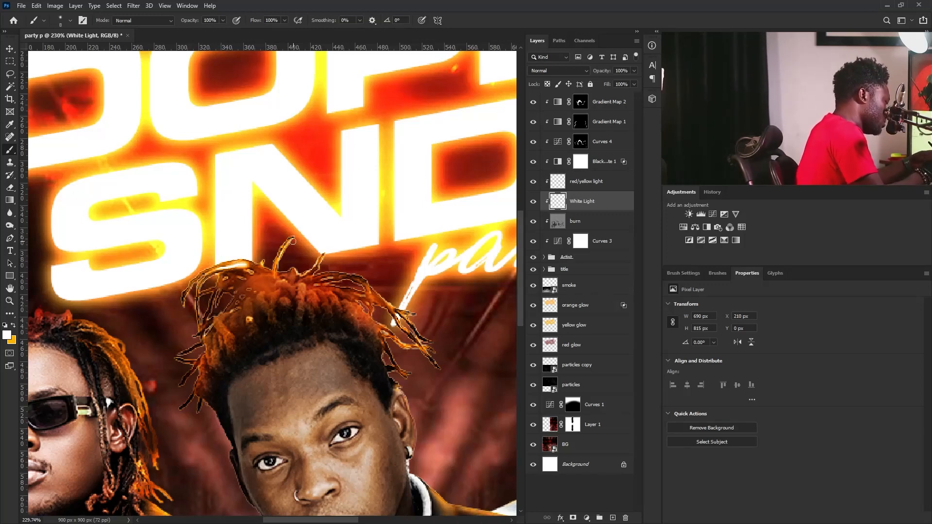
key(bracketright)
key(bracketright)
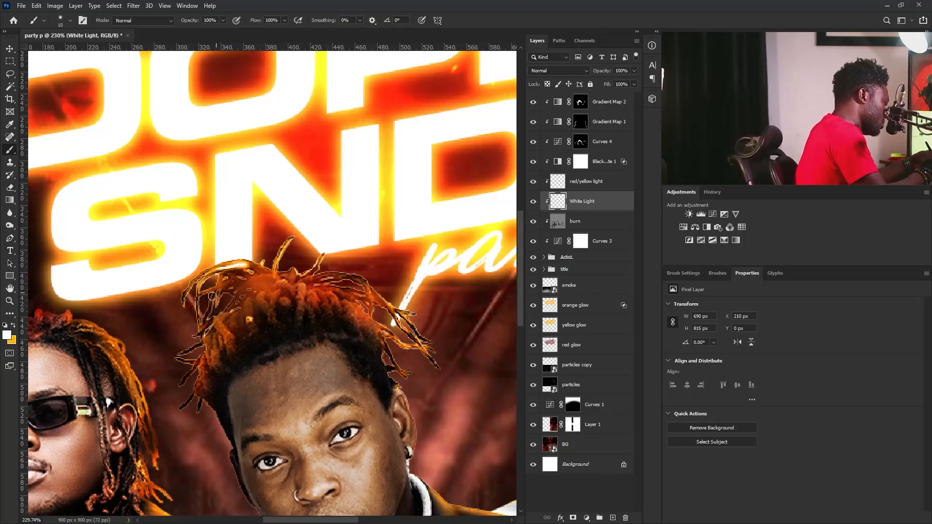
drag(212, 296, 197, 331)
key(bracketleft)
key(bracketleft)
key(bracketleft)
key(bracketleft)
key(bracketleft)
key(bracketleft)
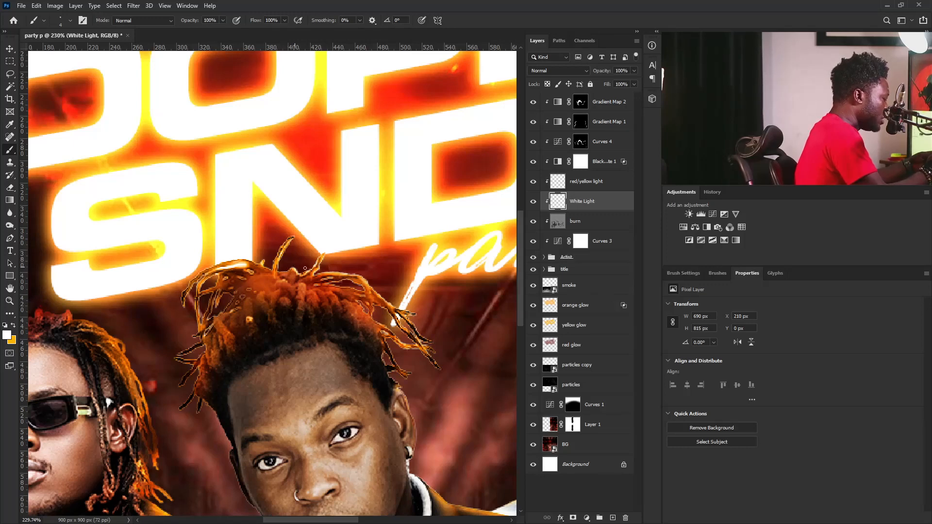
drag(202, 336, 212, 321)
key(bracketright)
key(bracketright)
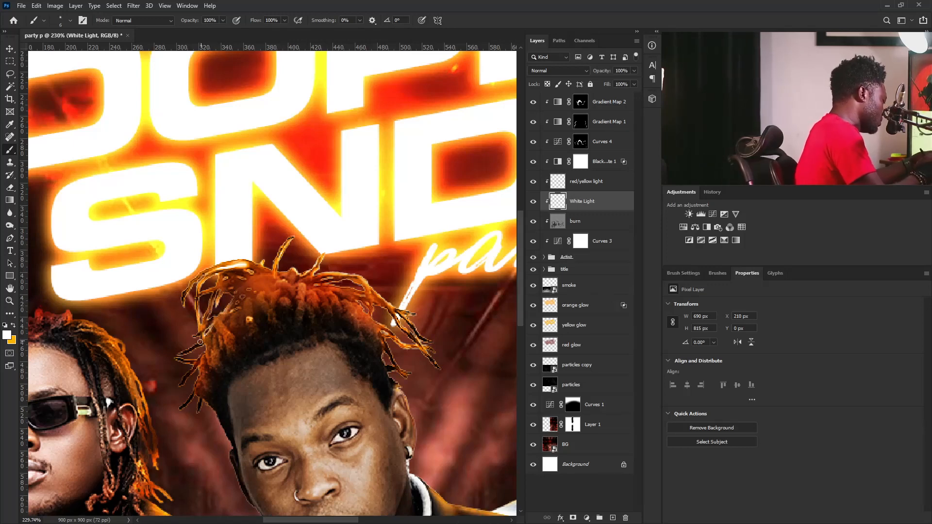
key(bracketleft)
key(bracketleft)
key(bracketleft)
mouse_move(427, 371)
mouse_down()
mouse_move(350, 374)
mouse_move(361, 368)
mouse_up()
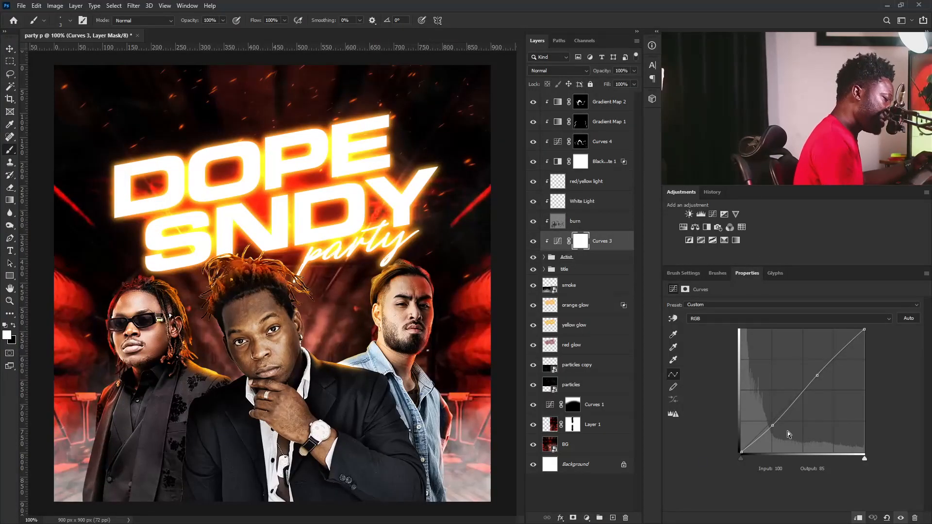
- Lower the Curves 3 shadow point and add a point lifting the upper midtones
drag(772, 425, 774, 427)
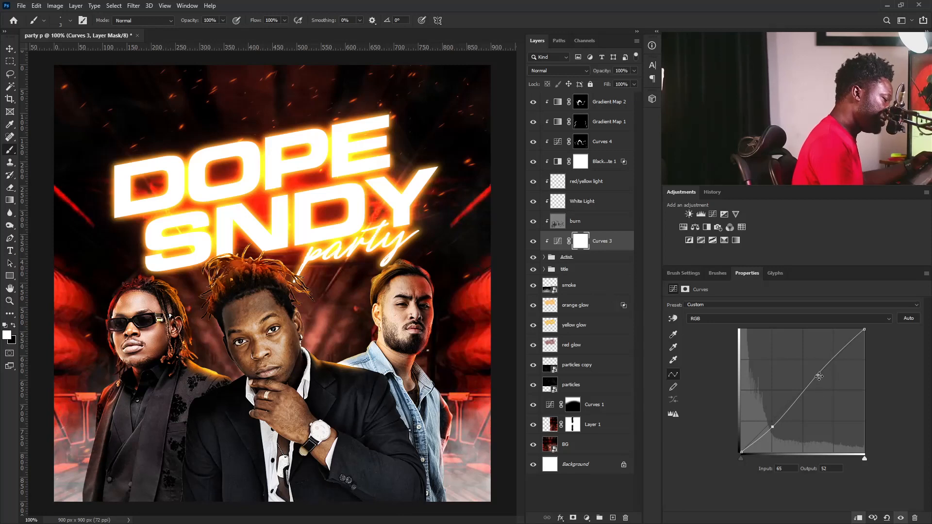
drag(819, 377, 816, 374)
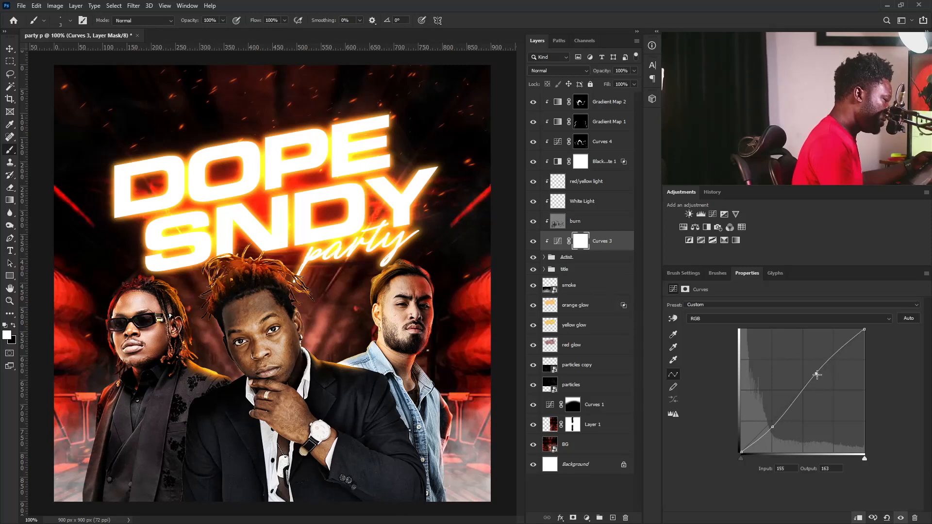
click(597, 228)
- Split Black & White 1's Underlying Layer Blend If shadow slider at 0/35
click(602, 161)
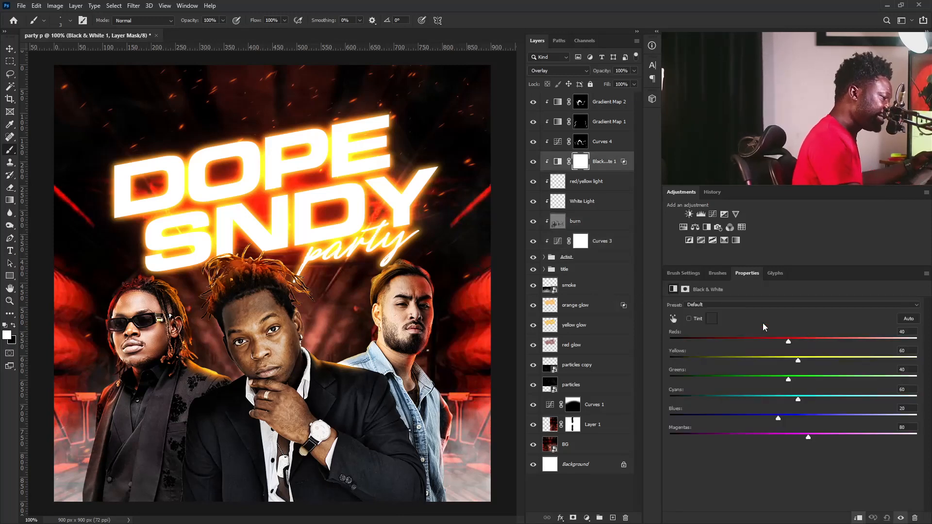
click(559, 163)
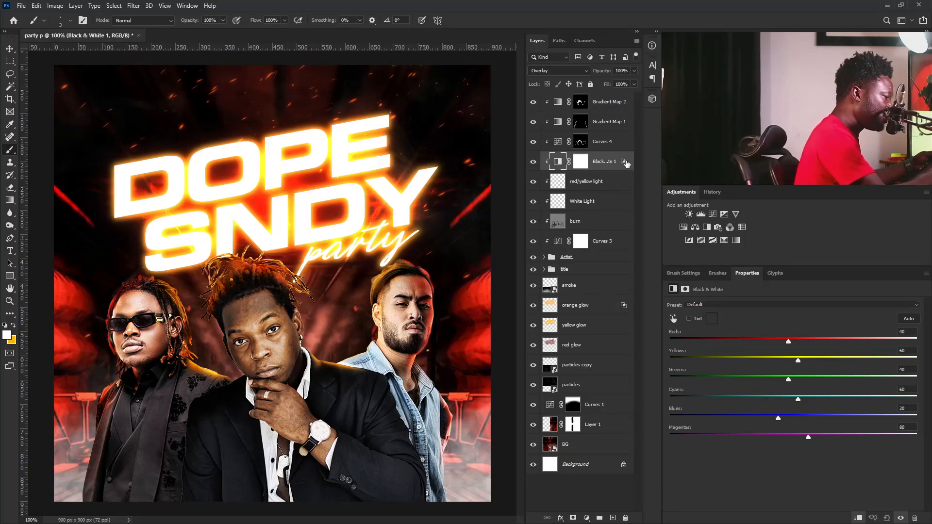
double_click(626, 164)
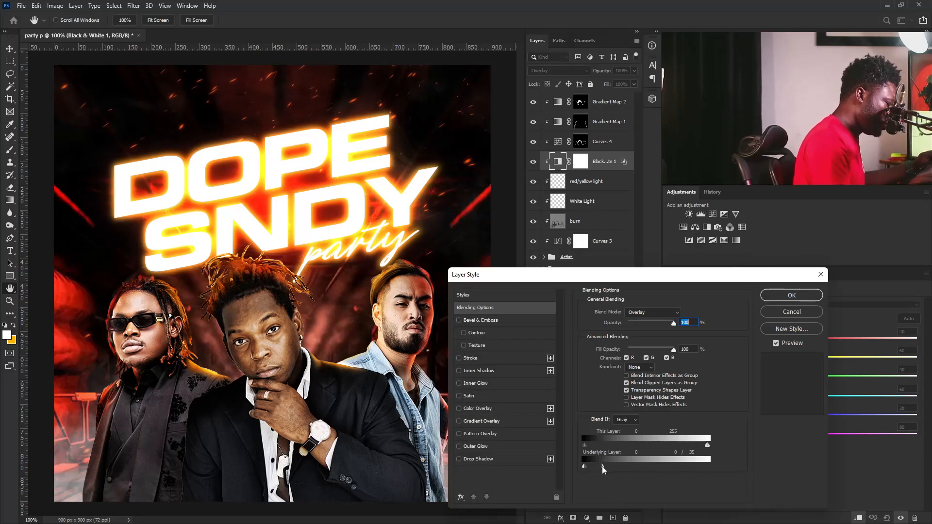
drag(599, 467, 610, 466)
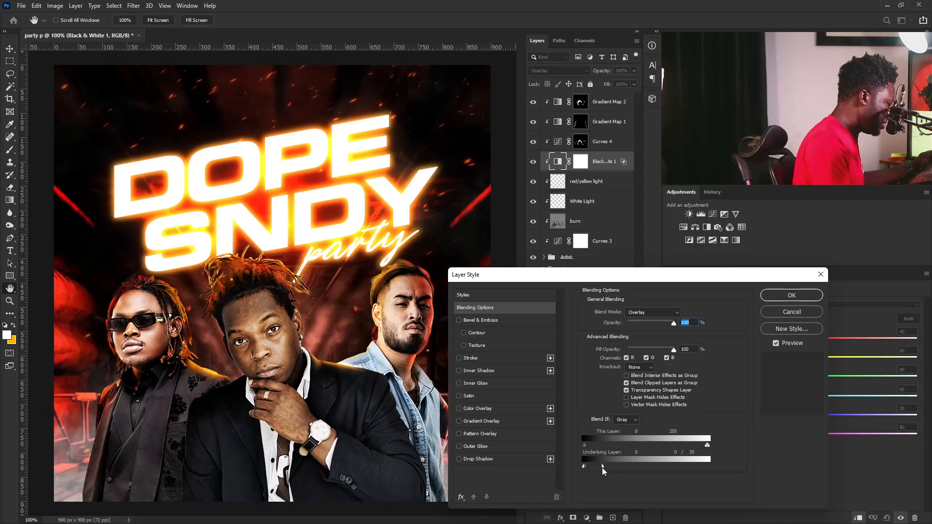
click(792, 295)
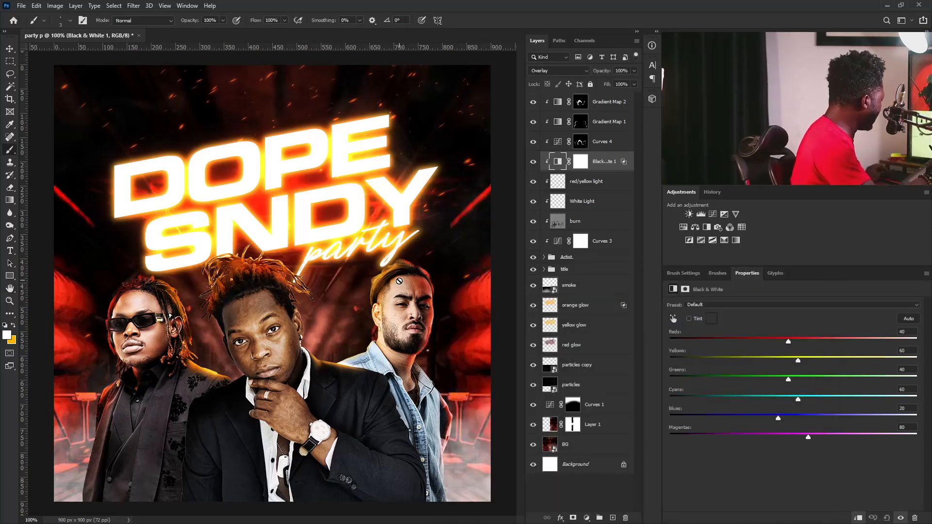
click(614, 104)
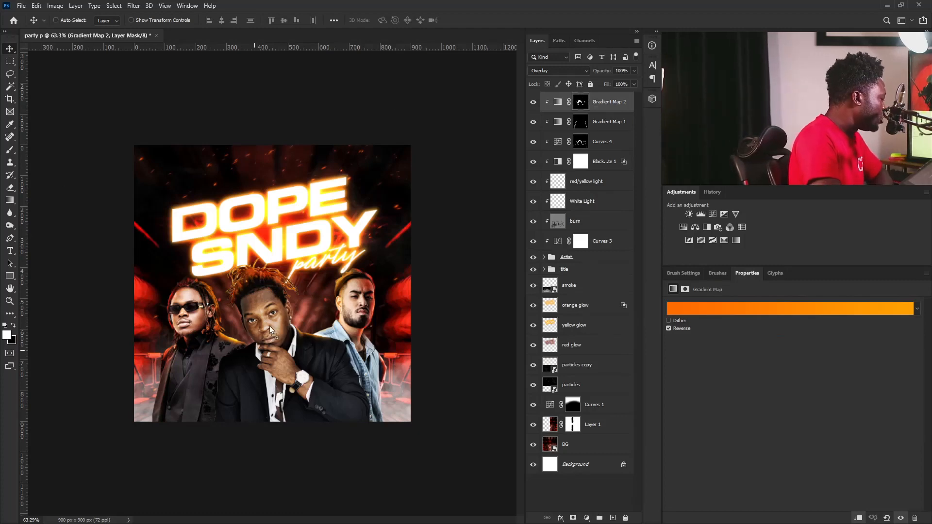
- Place the particles image, rotate it 180°, and move it into the flyer's lower half
drag(270, 327, 270, 327)
key(Return)
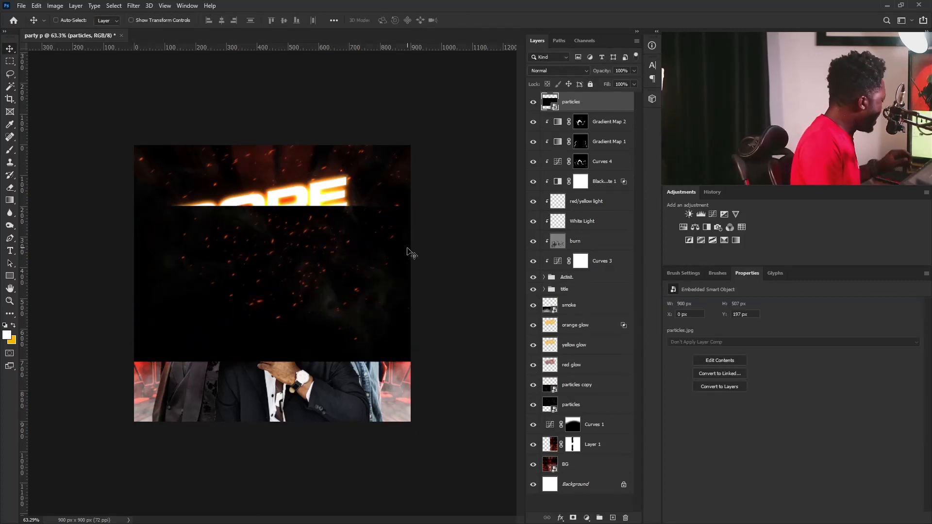
key(ctrl+t)
right_click(363, 249)
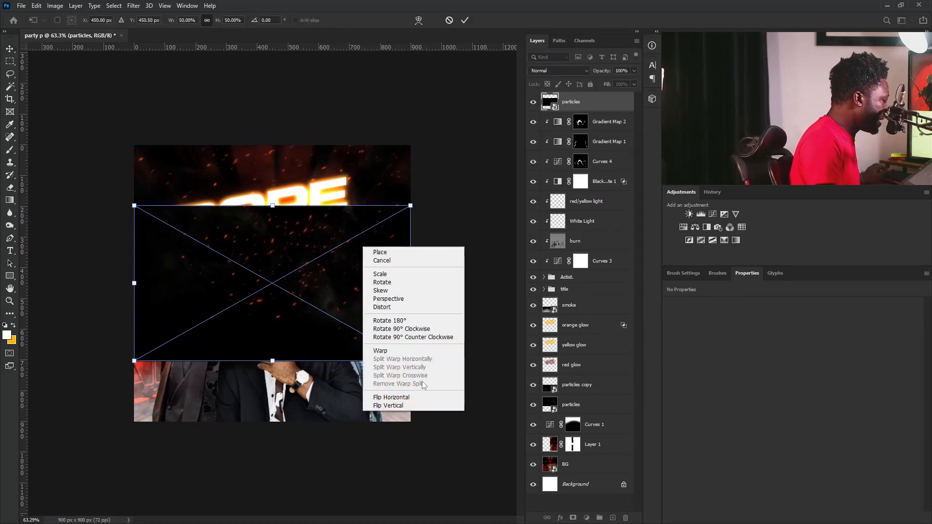
click(403, 321)
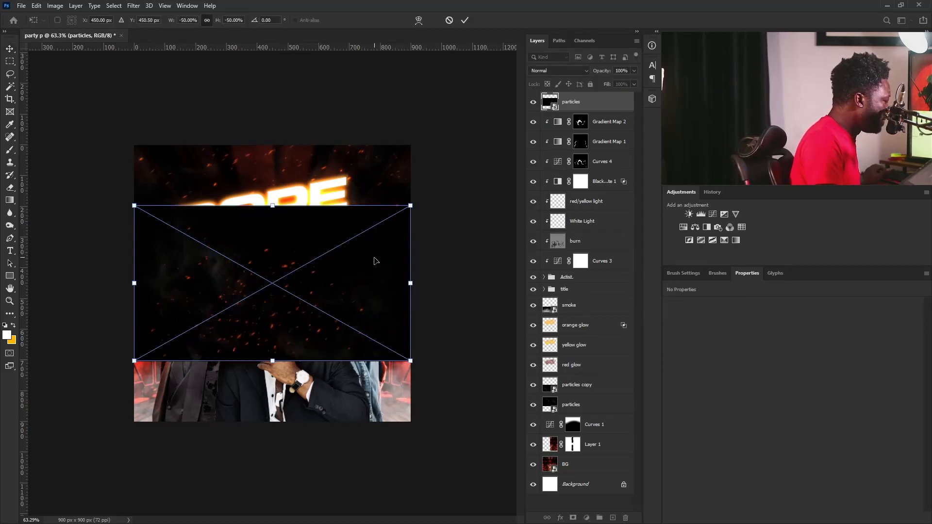
drag(374, 262, 376, 349)
key(Return)
- Set the particles layer to Screen and move it further toward the bottom
click(544, 70)
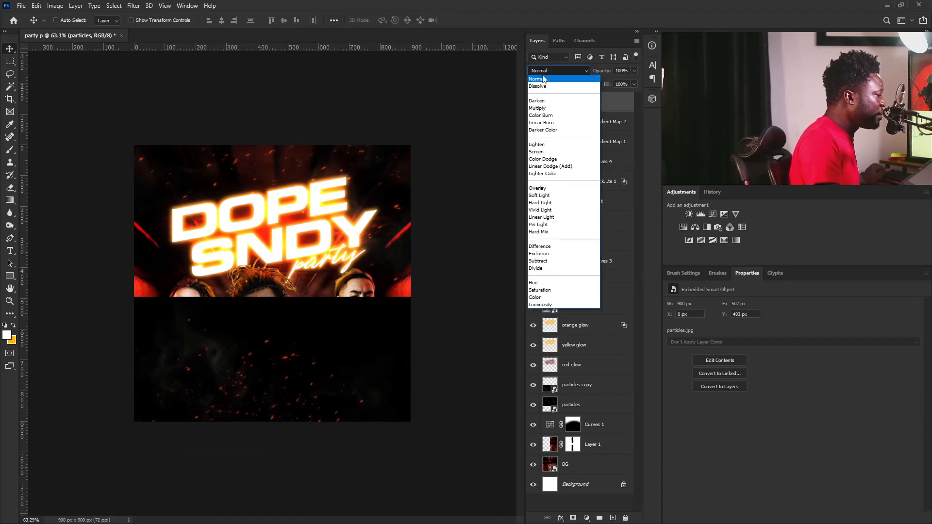
click(537, 152)
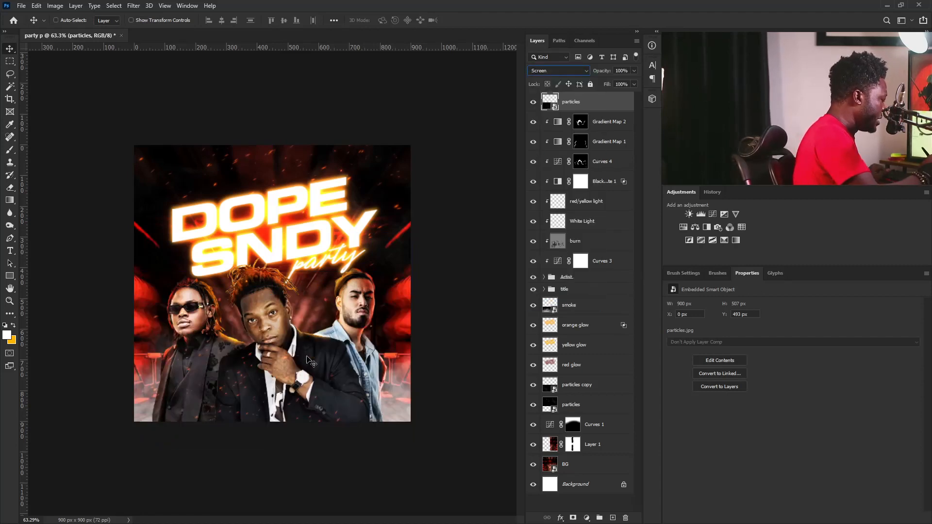
drag(319, 377, 321, 434)
scroll(320, 435, up, 1)
alt+click(613, 518)
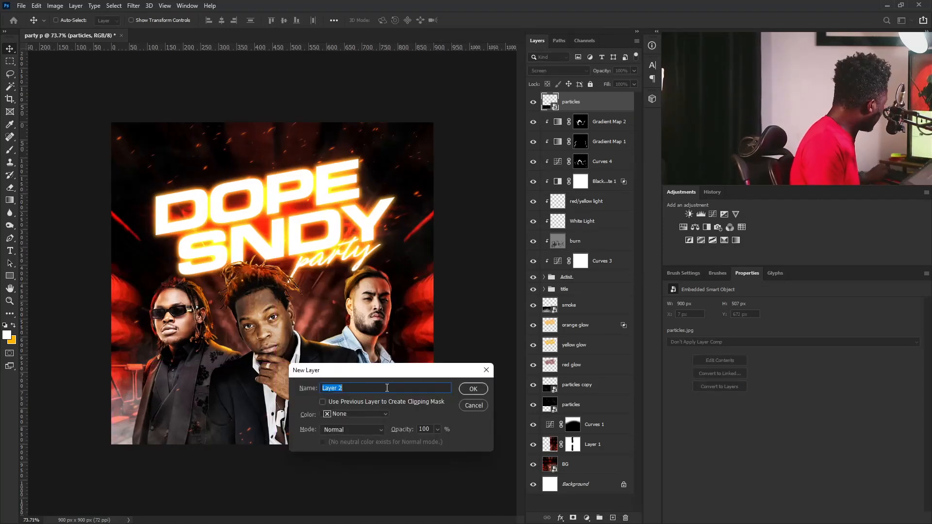
- Create the 'red glow' layer and sample the background red as foreground colour
text(red glow)
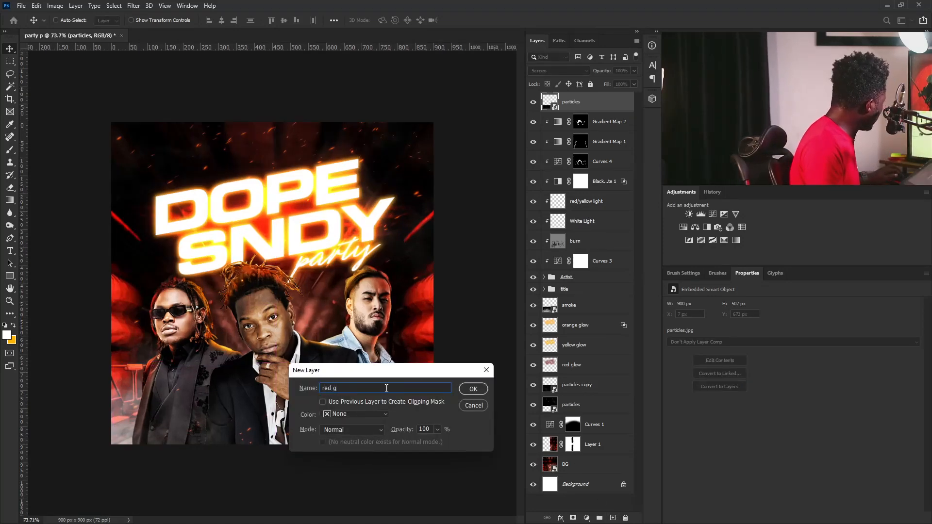
click(481, 391)
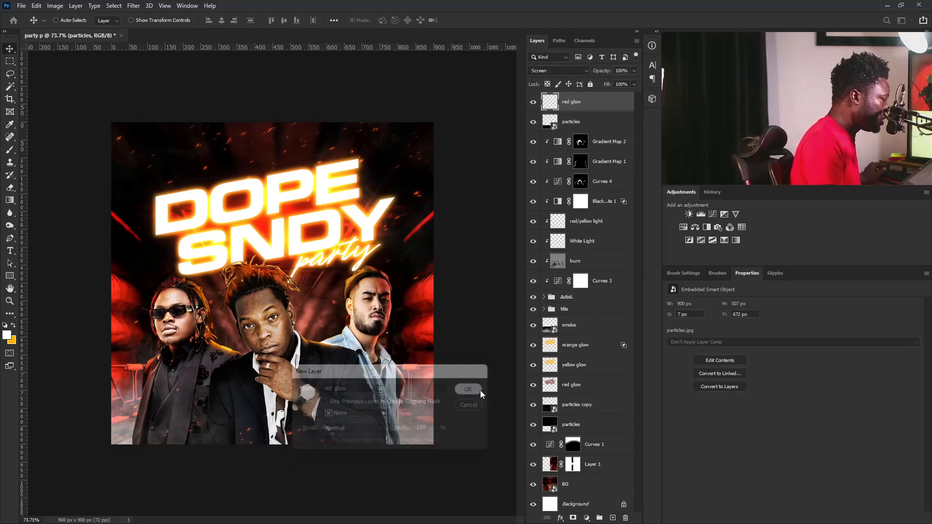
click(7, 334)
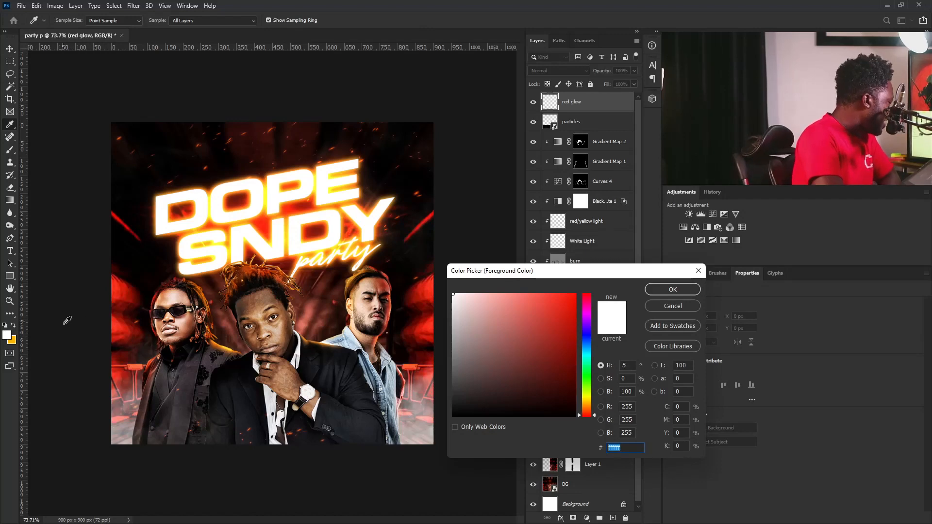
click(125, 328)
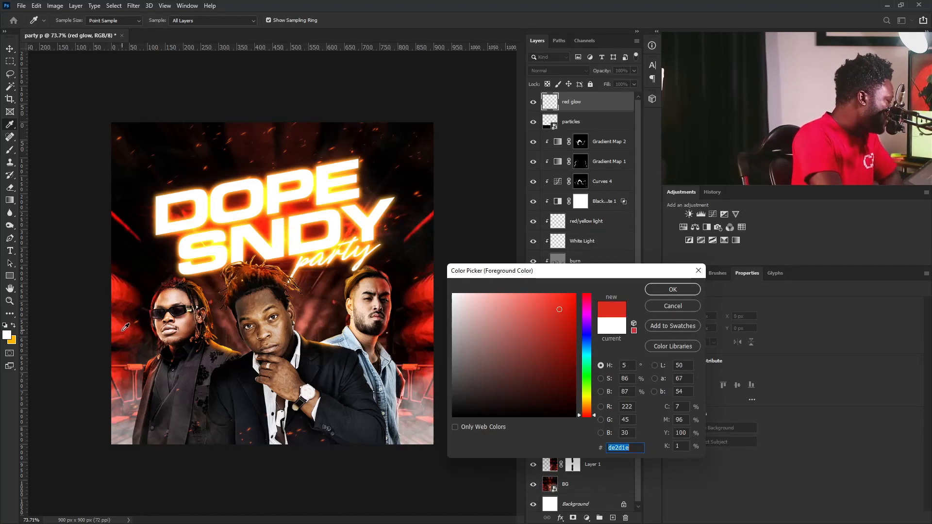
click(685, 290)
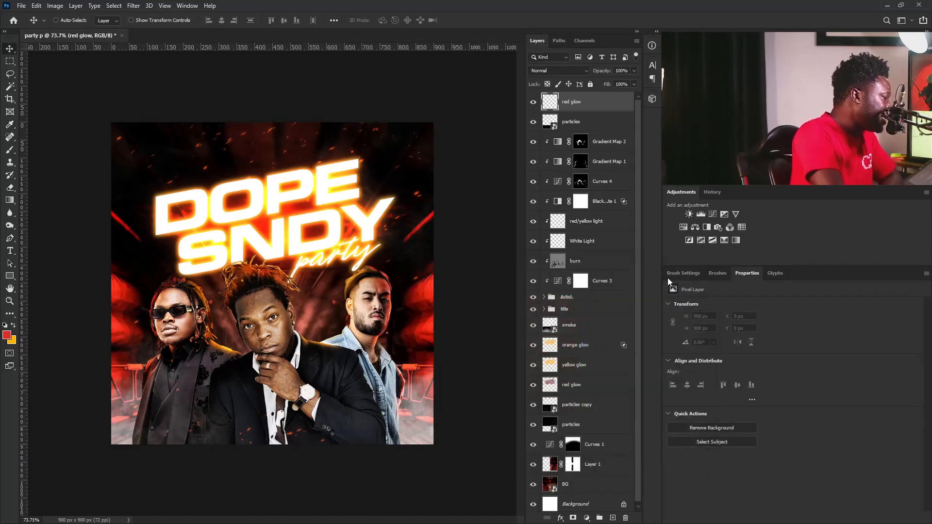
- With a 700 px soft brush, Transfer off, paint red glow on both edges
key(b)
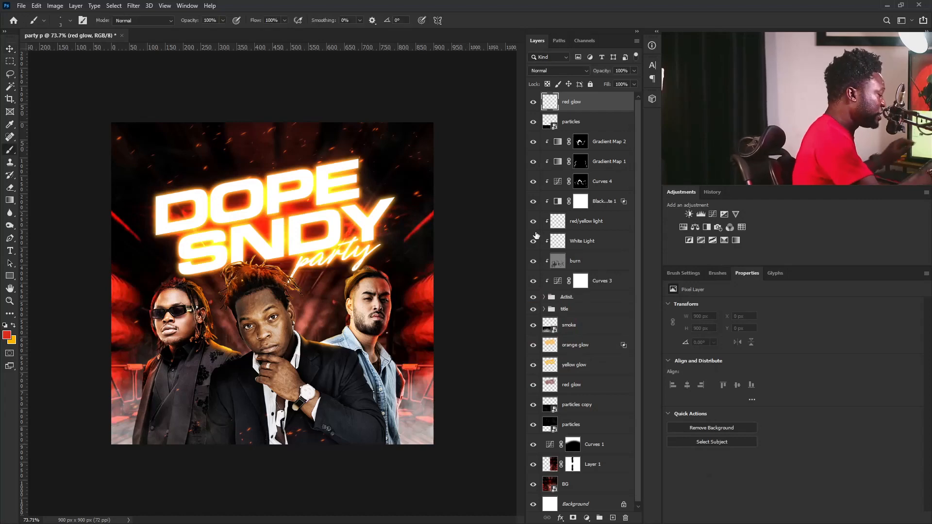
key(bracketright)
key(bracketright)
key(bracketright)
key(bracketright)
key(bracketright)
key(bracketright)
key(bracketright)
key(bracketright)
key(bracketright)
key(bracketright)
key(bracketright)
key(bracketright)
key(bracketright)
key(bracketright)
key(bracketright)
key(bracketright)
key(bracketright)
key(bracketright)
key(bracketright)
key(bracketright)
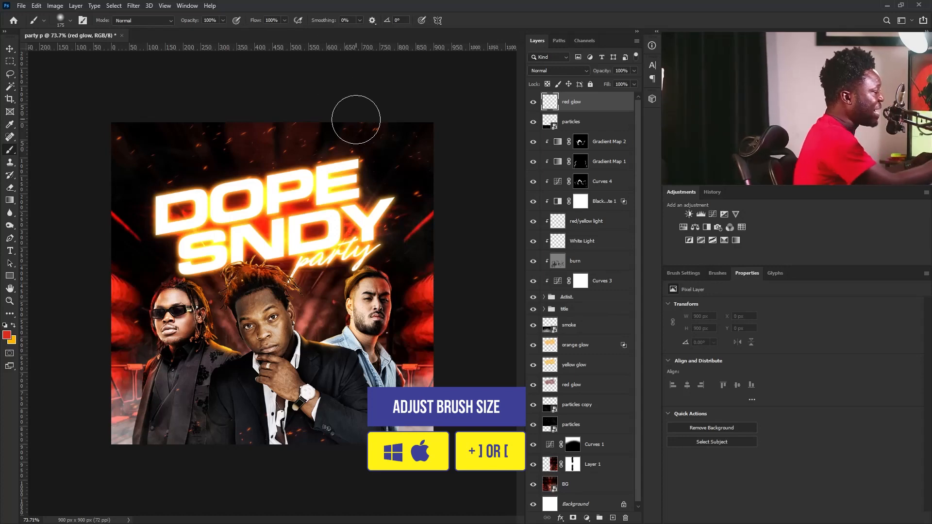
click(684, 273)
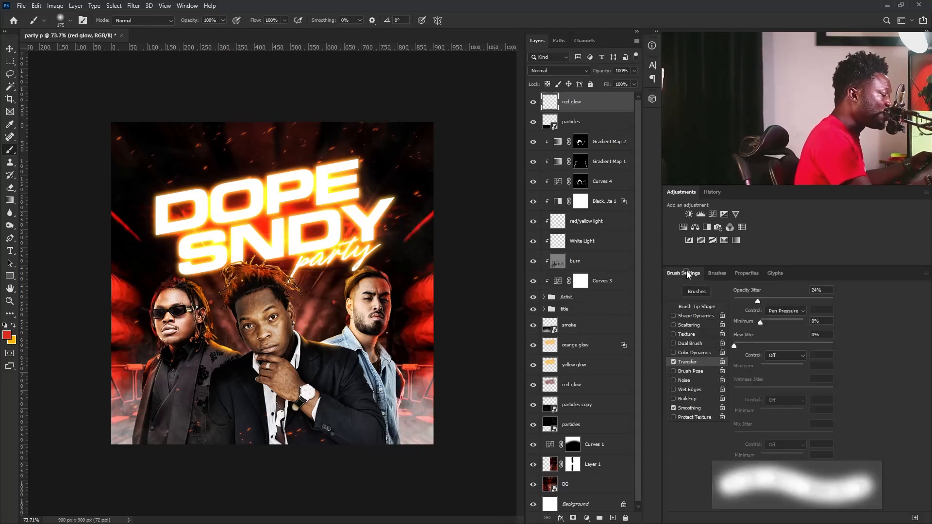
click(674, 363)
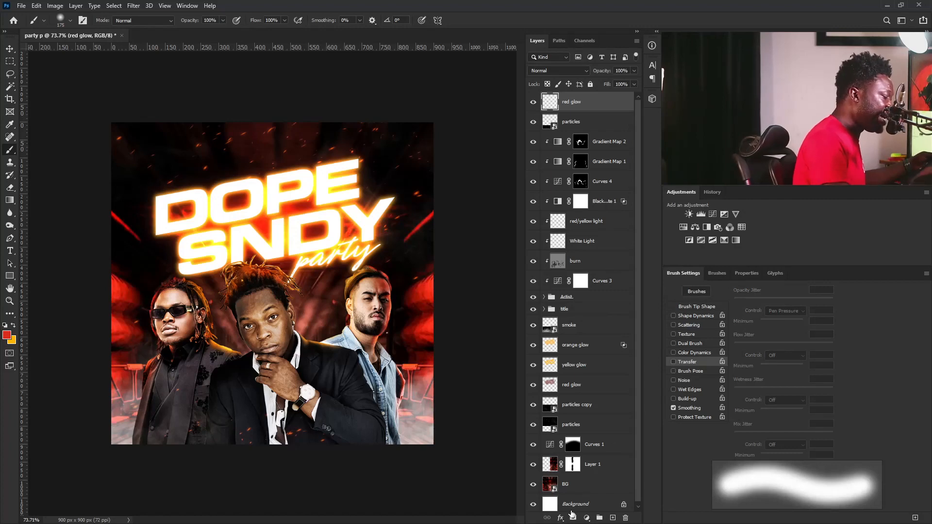
click(712, 273)
click(690, 272)
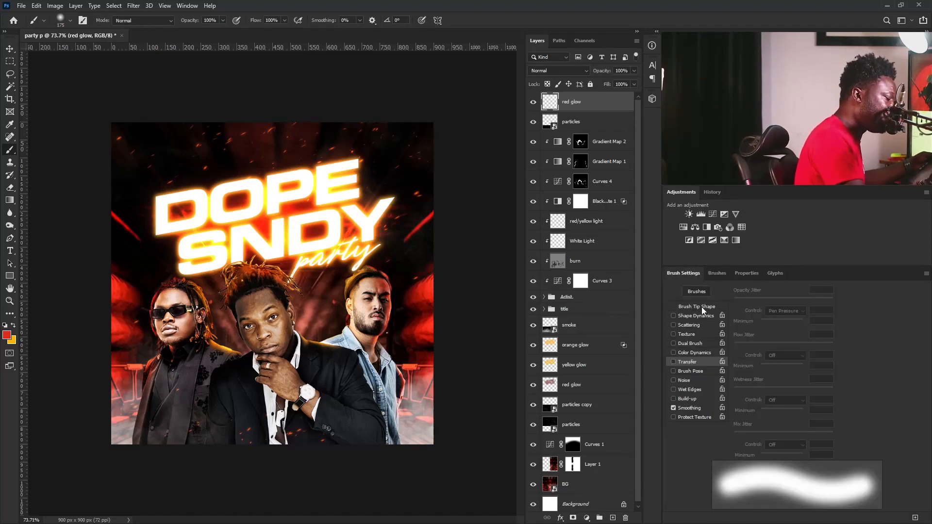
click(702, 307)
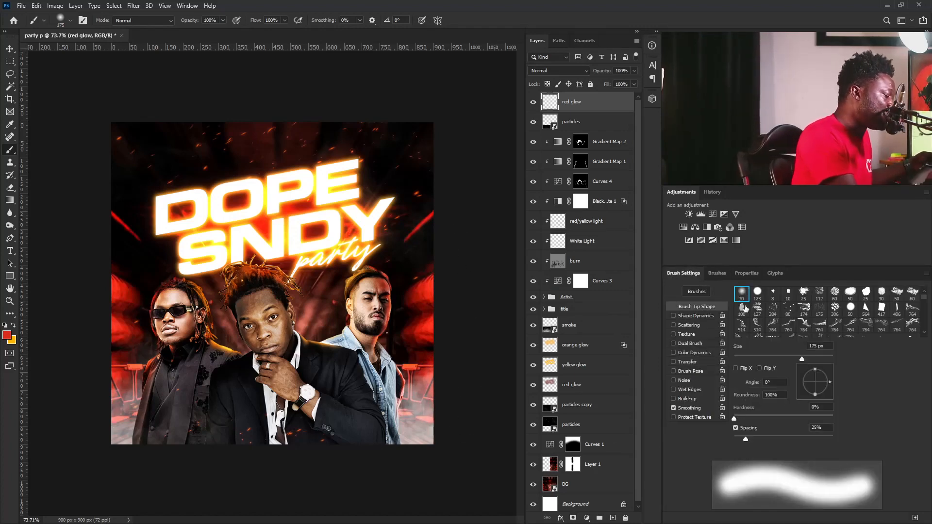
key(bracketright)
key(bracketright)
key(bracketright)
key(bracketright)
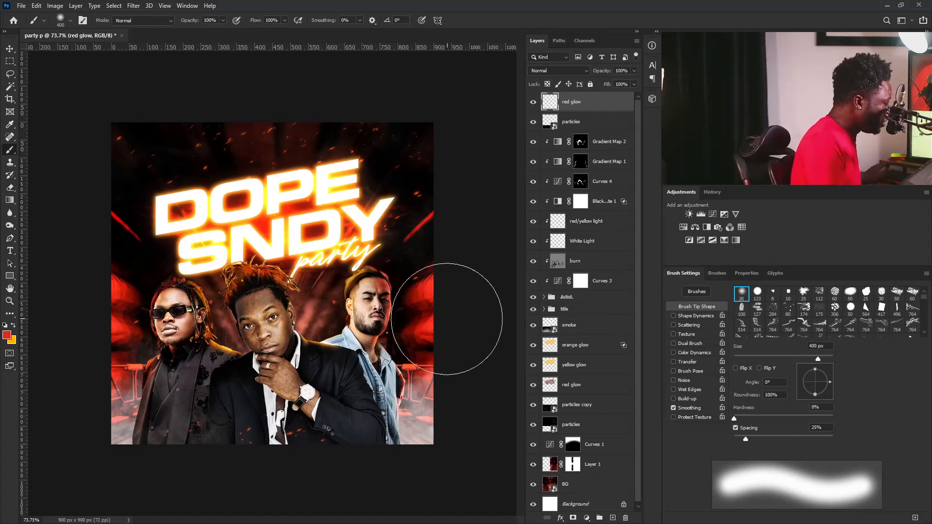
key(ctrl+minus)
key(bracketright)
key(bracketright)
key(bracketright)
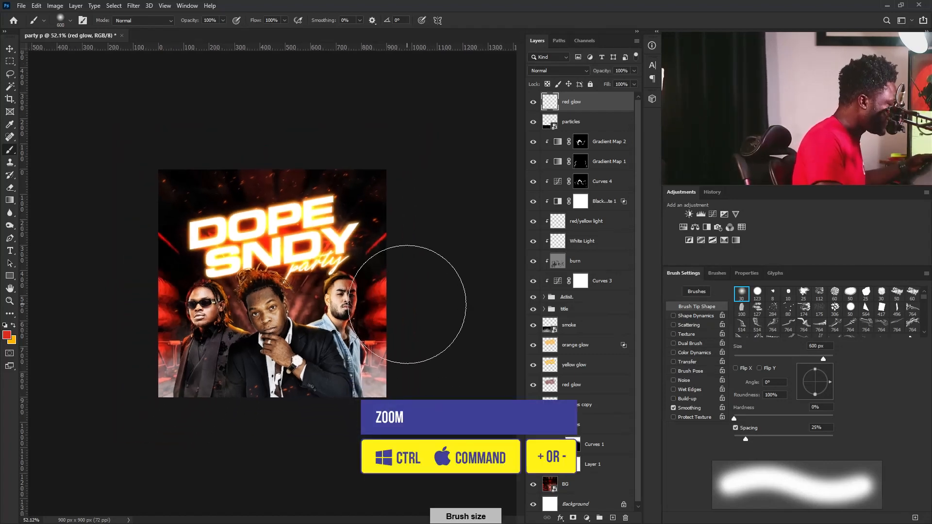
click(410, 309)
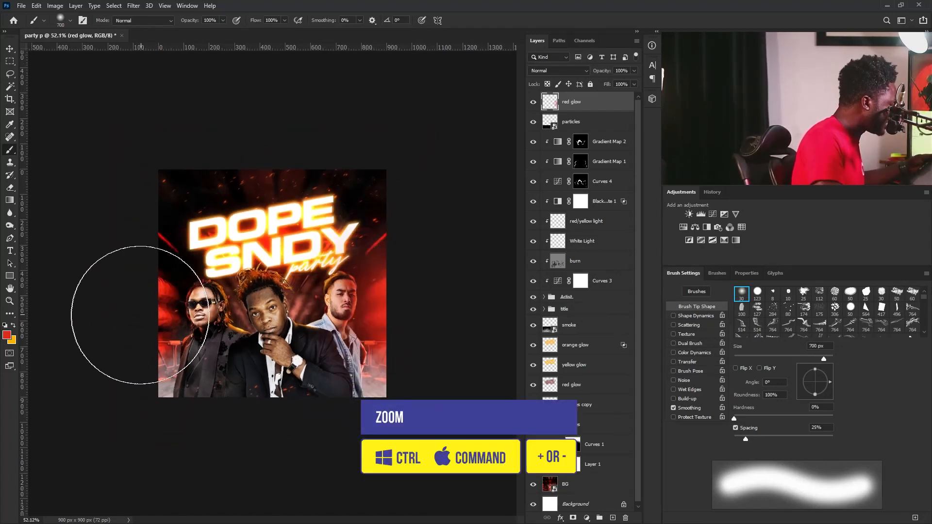
click(121, 311)
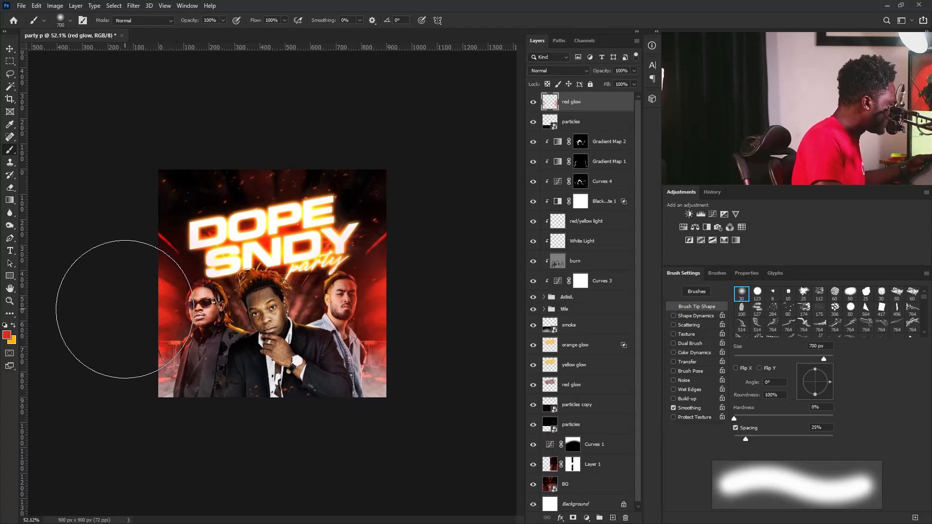
- Set the red glow layer's opacity to 64%
click(635, 72)
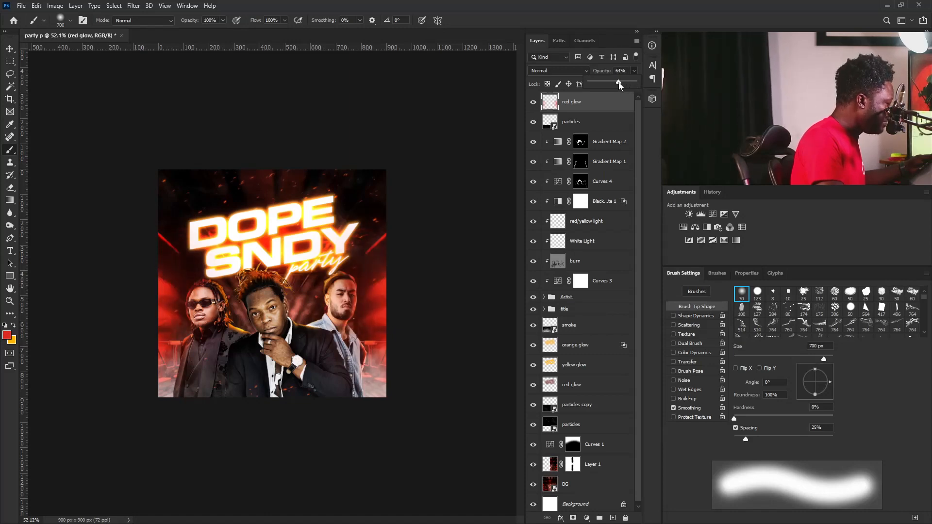
click(600, 114)
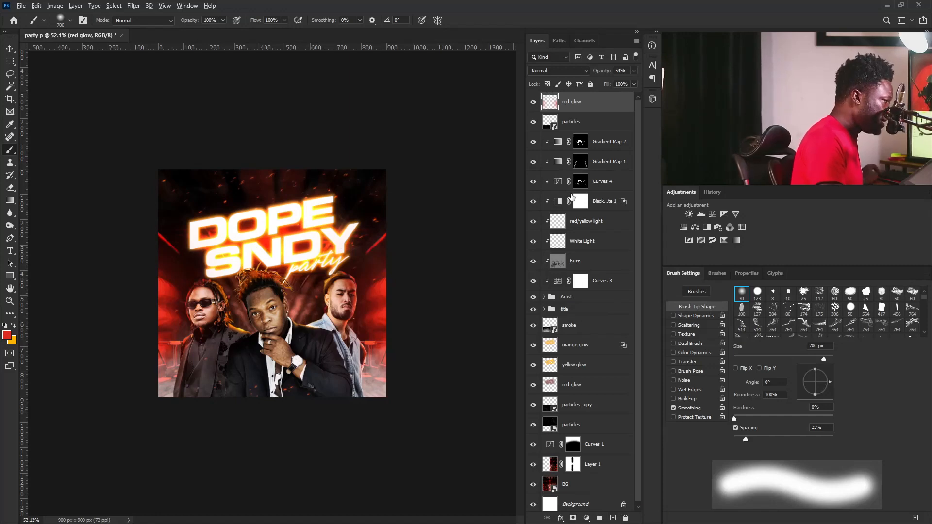
alt+click(614, 518)
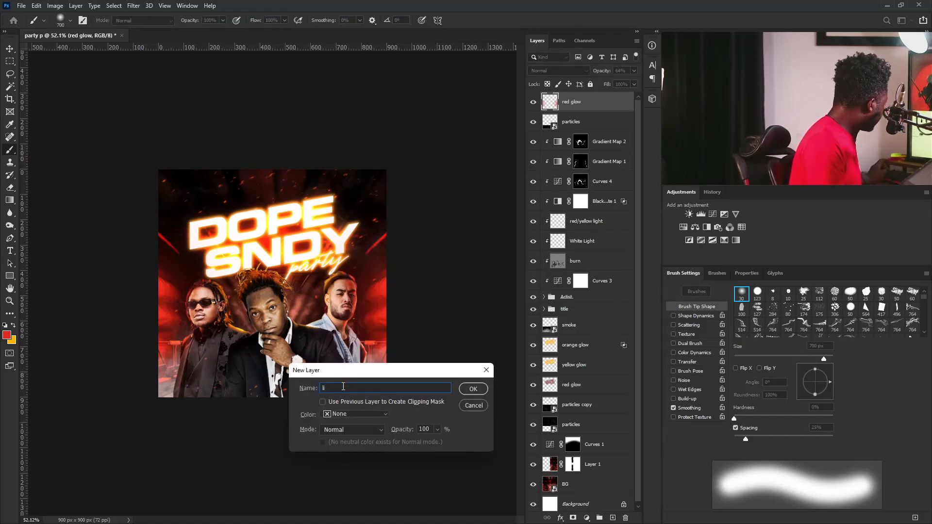
- Create a black-filled 'light' layer in Color Dodge mode
click(345, 431)
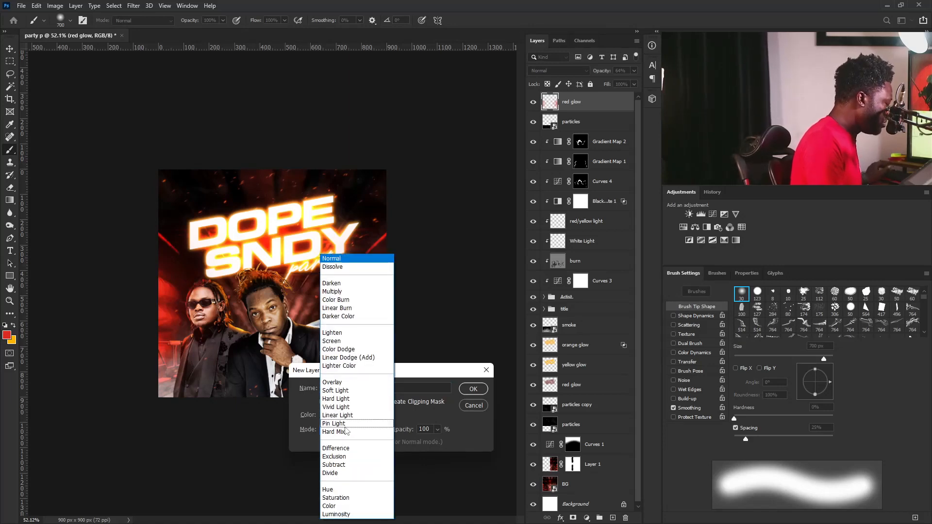
click(356, 358)
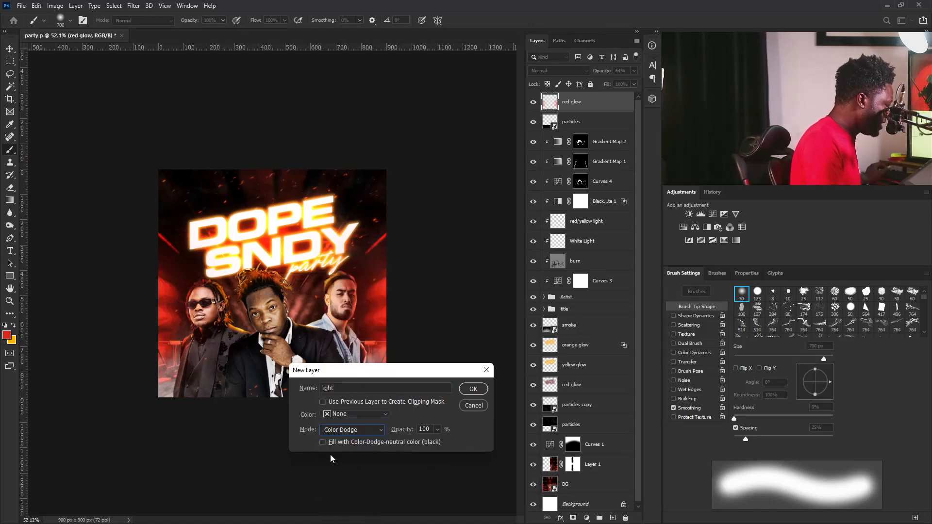
click(474, 389)
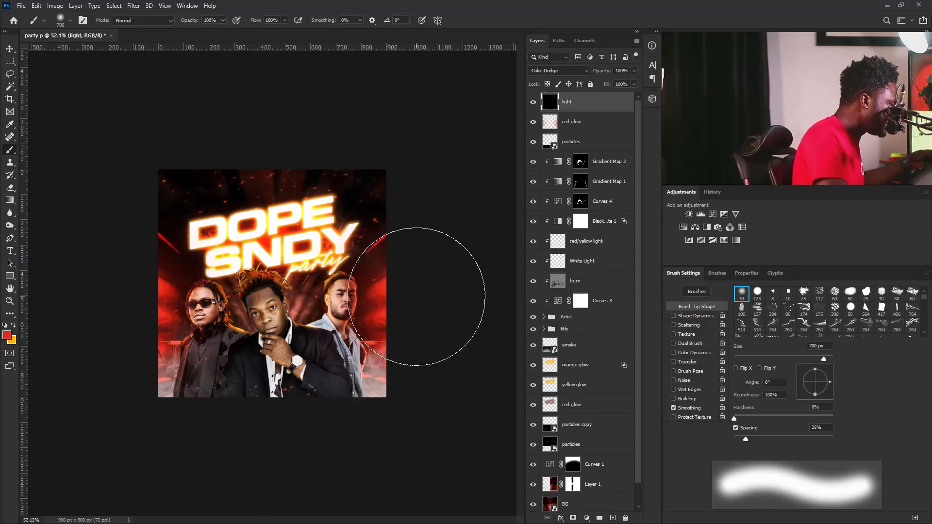
- Paint orange light with Transfer on over the centre man's shoulder
key(bracketleft)
key(bracketleft)
key(bracketleft)
key(bracketleft)
key(bracketleft)
key(bracketleft)
key(bracketleft)
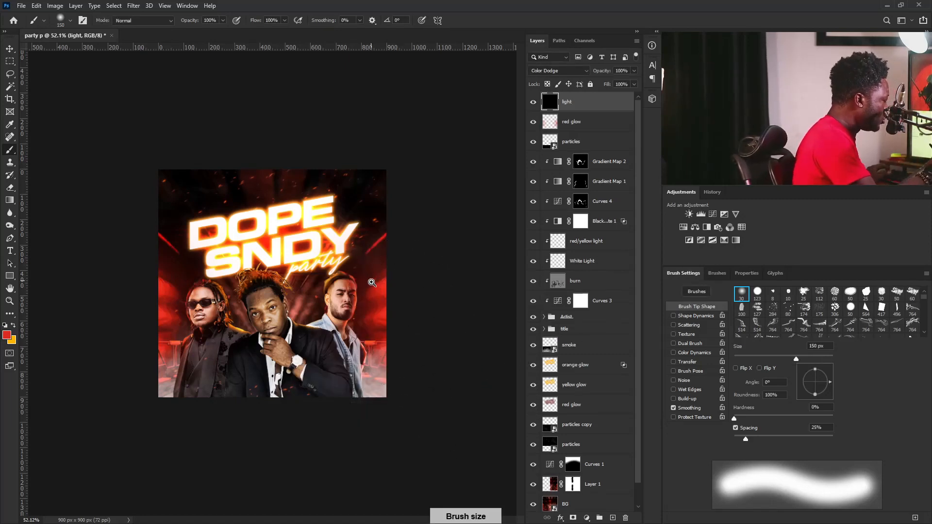
drag(371, 282, 386, 298)
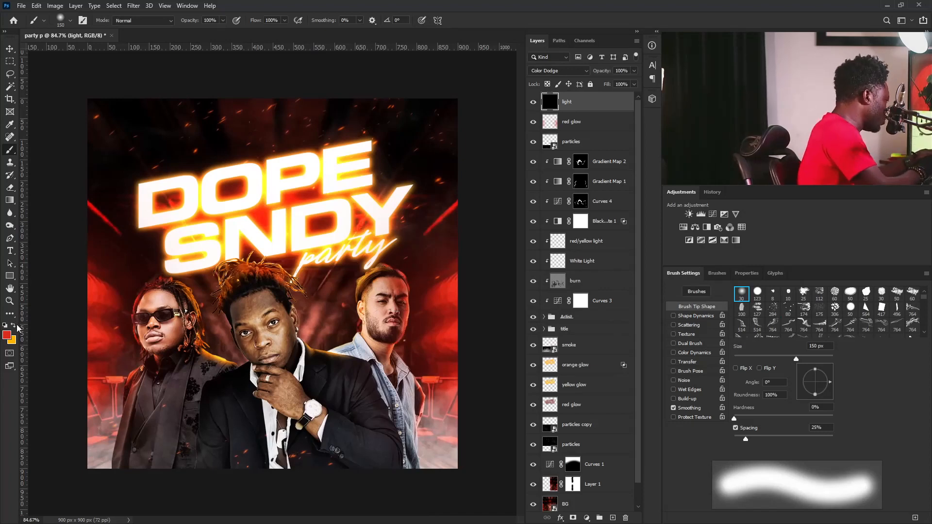
key(x)
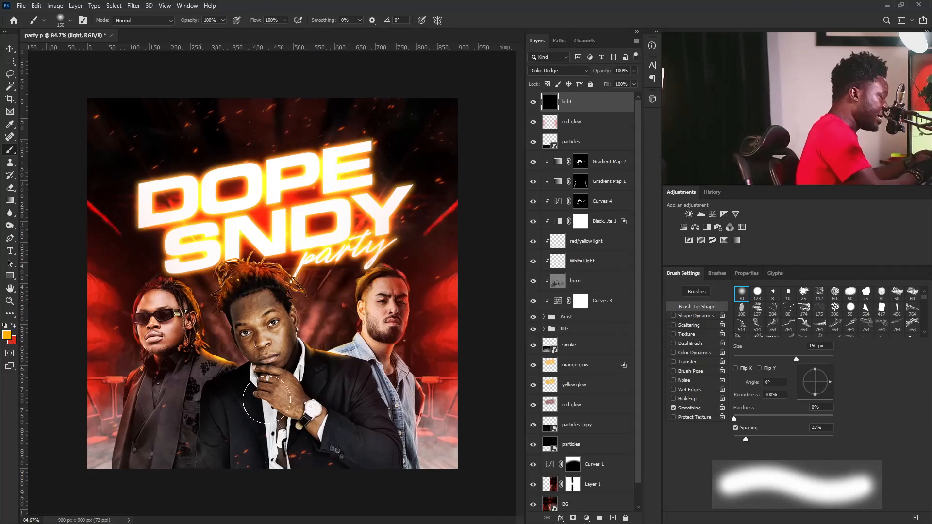
click(693, 363)
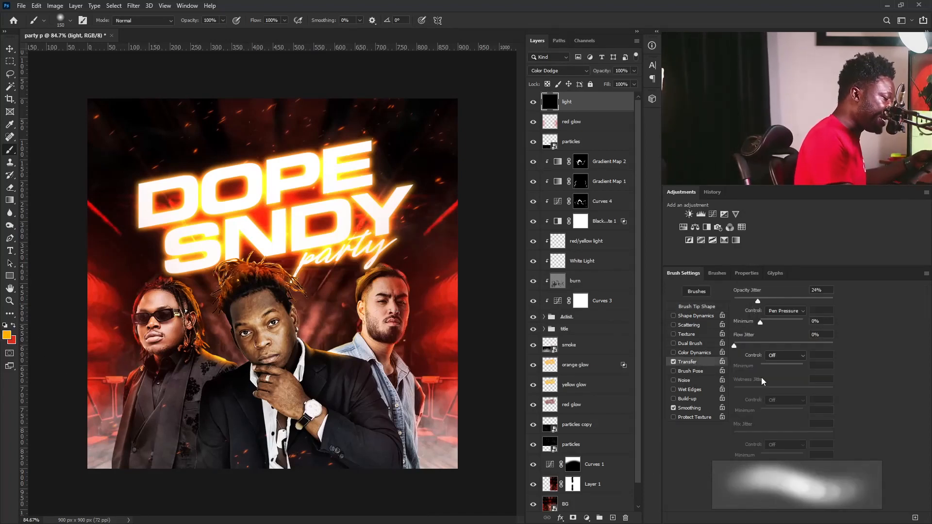
key(bracketleft)
key(bracketleft)
key(bracketleft)
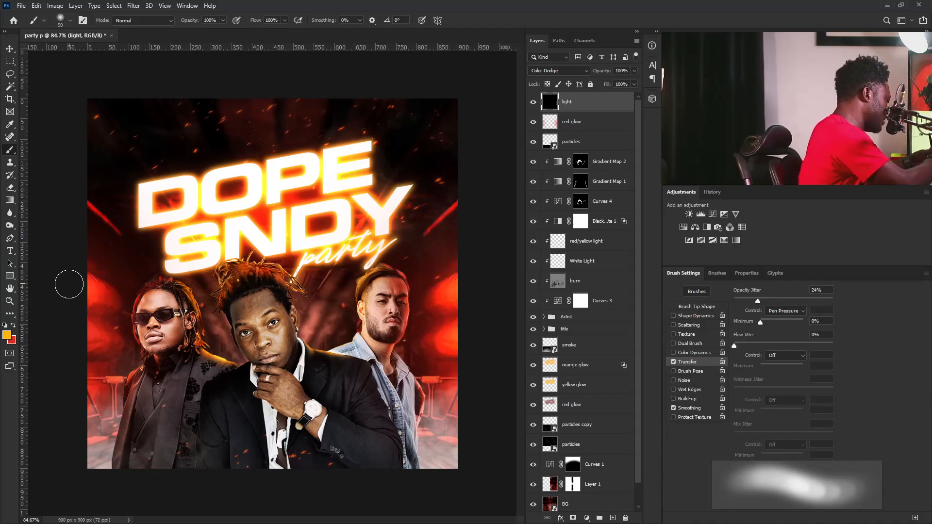
key(bracketleft)
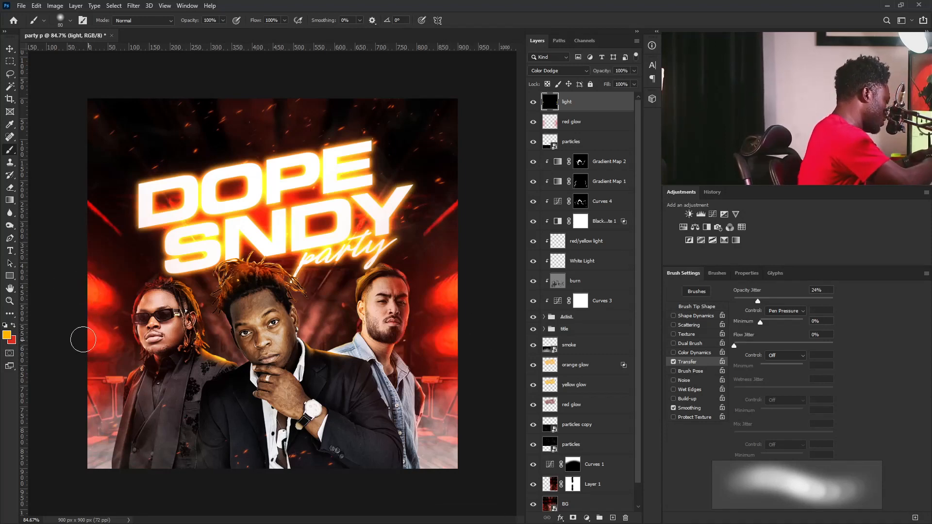
key(bracketleft)
key(bracketleft)
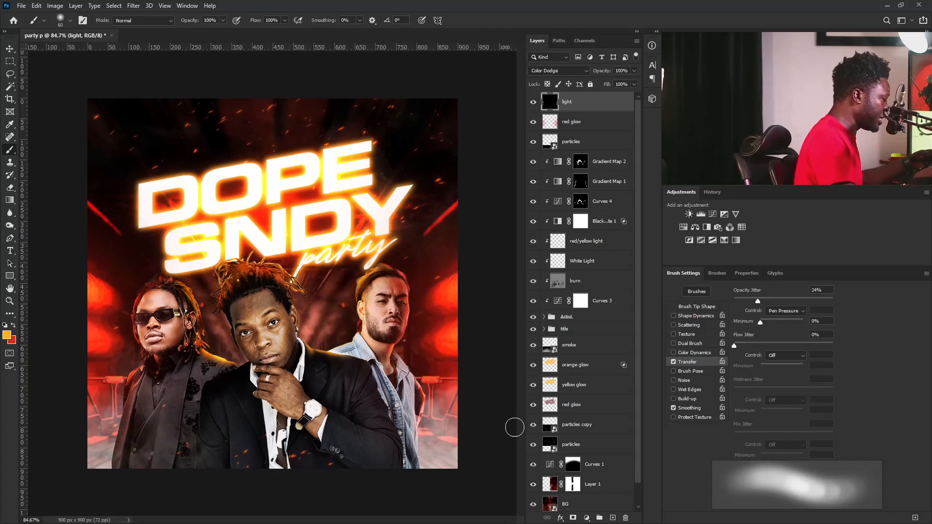
key(bracketright)
key(bracketright)
key(bracketright)
key(bracketright)
key(bracketright)
key(bracketright)
key(bracketright)
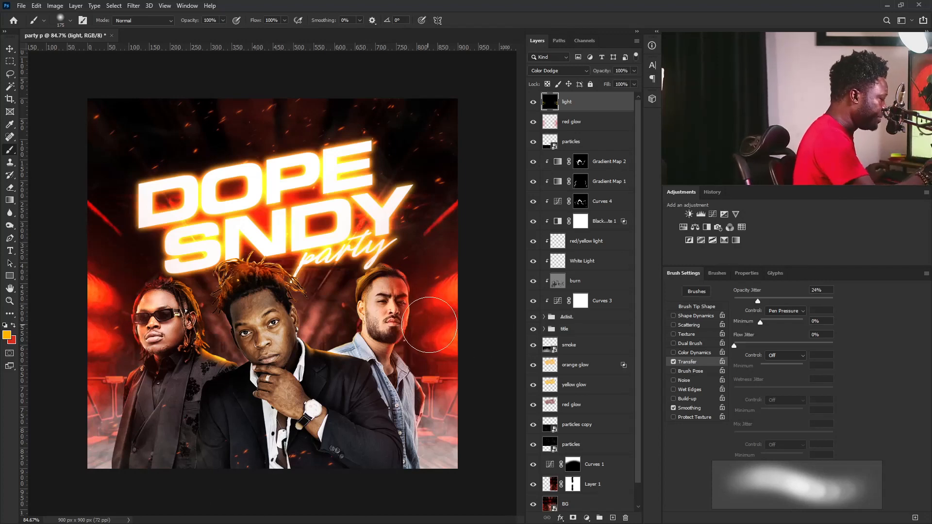
key(bracketleft)
key(bracketleft)
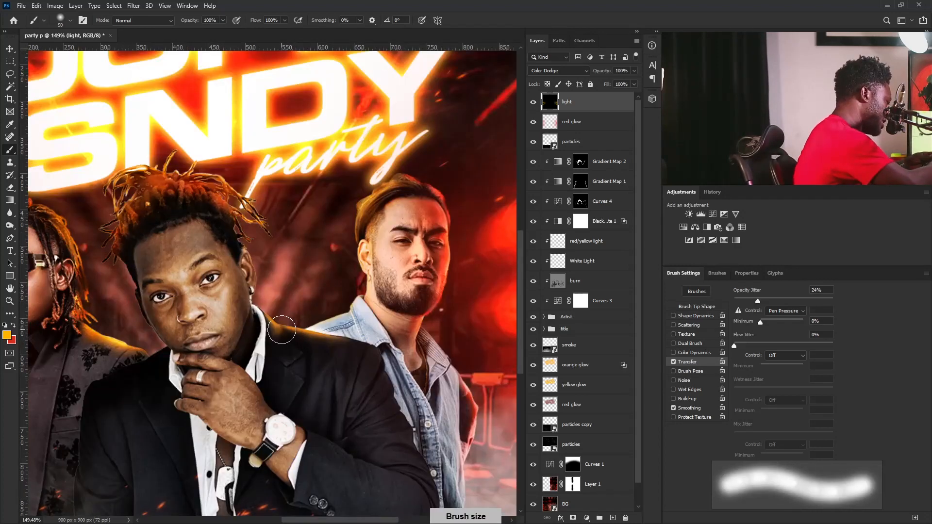
drag(283, 330, 328, 339)
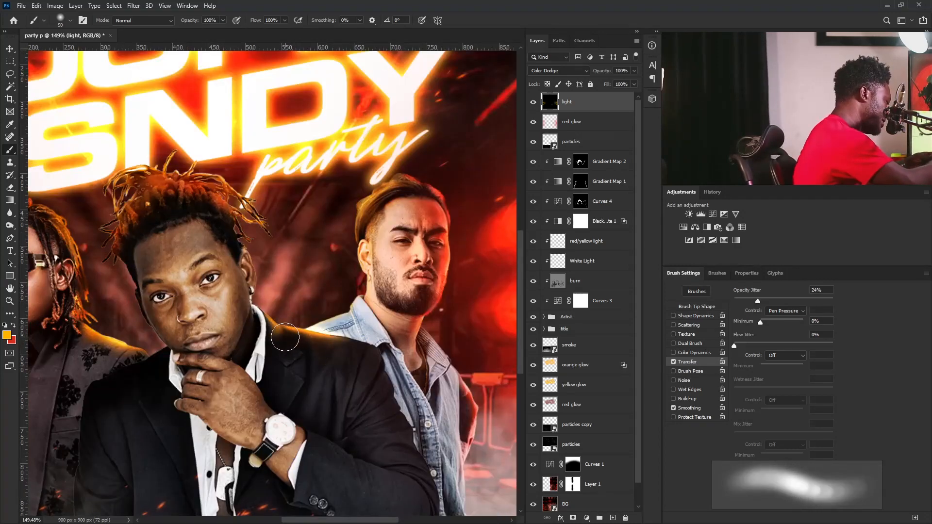
- Refine the brush size between the red glow and light layers, then zoom out
click(573, 124)
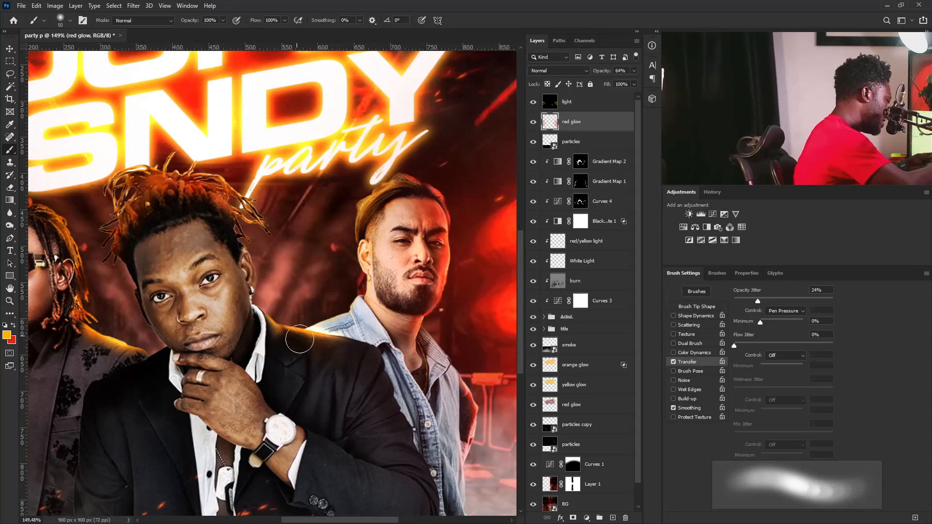
key(bracketleft)
key(bracketleft)
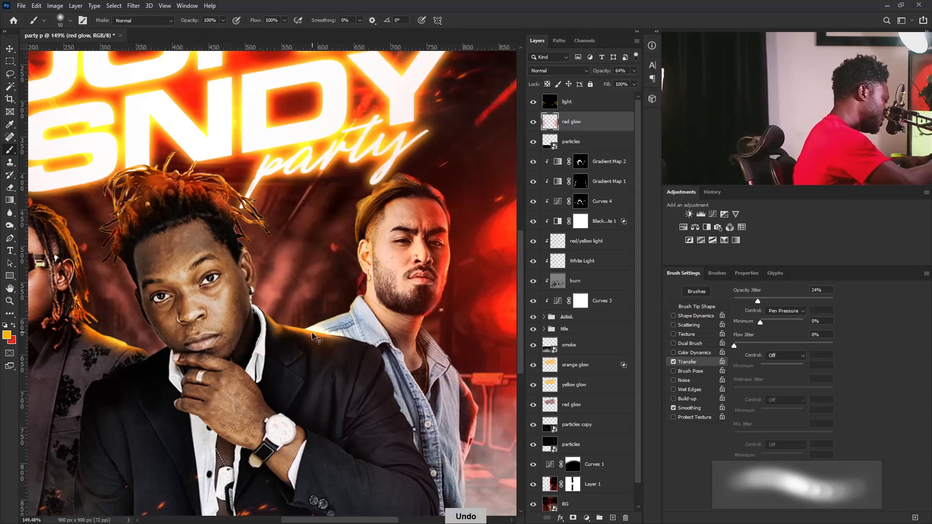
key(bracketleft)
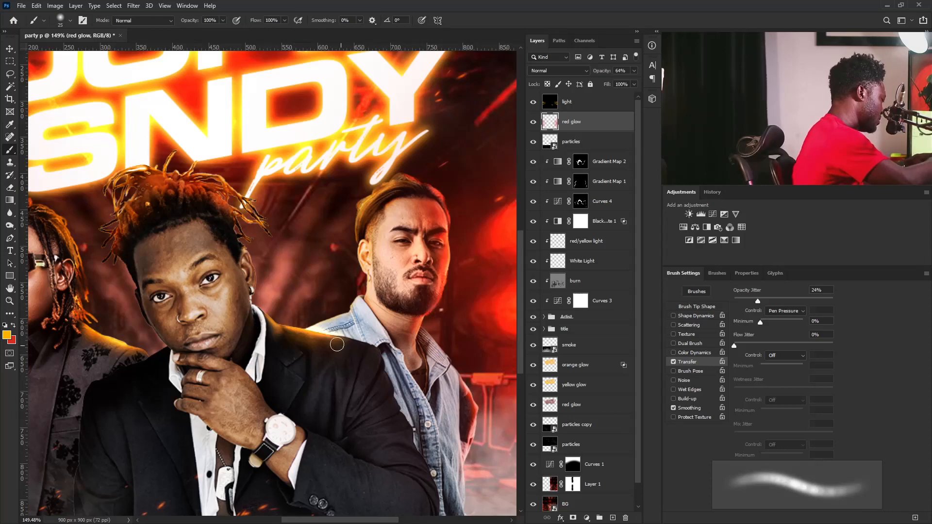
click(571, 105)
key(bracketleft)
key(bracketleft)
key(bracketleft)
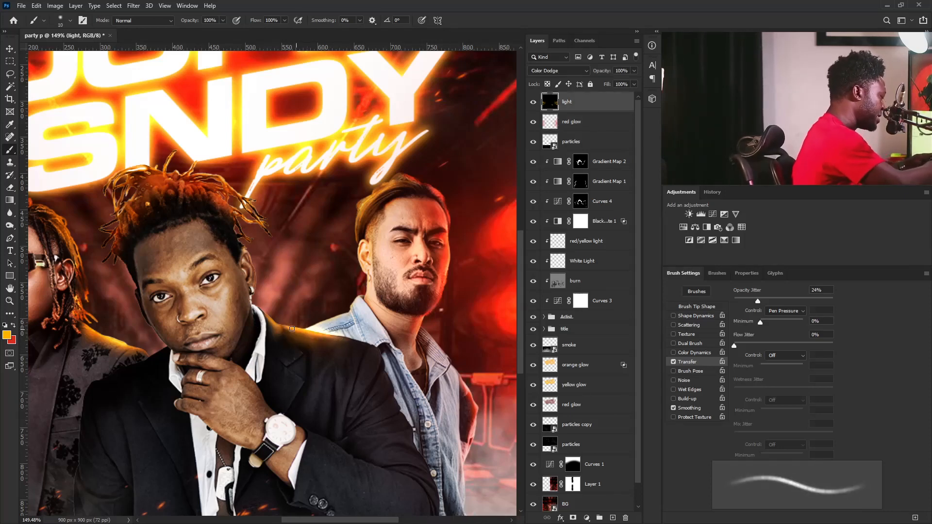
drag(406, 268, 151, 301)
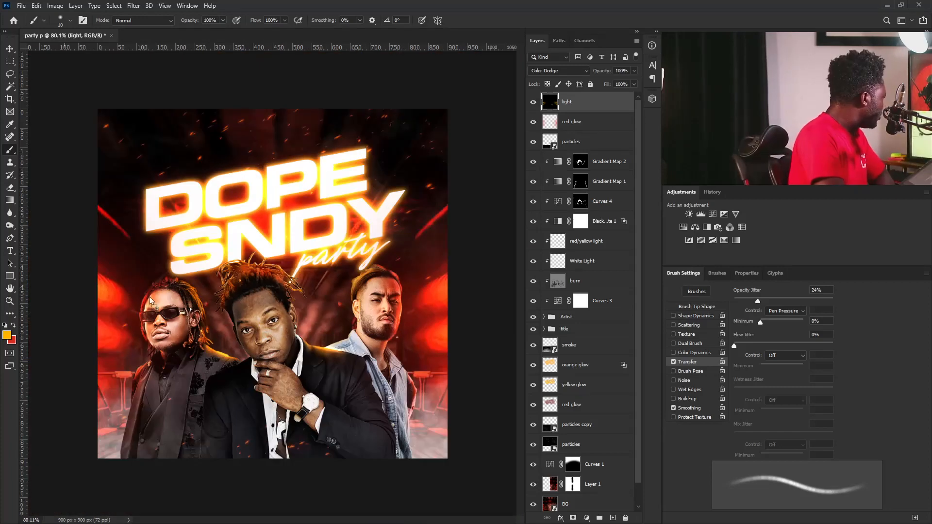
- Place the smoke image and blend it with Screen mode
drag(185, 377, 185, 376)
key(Return)
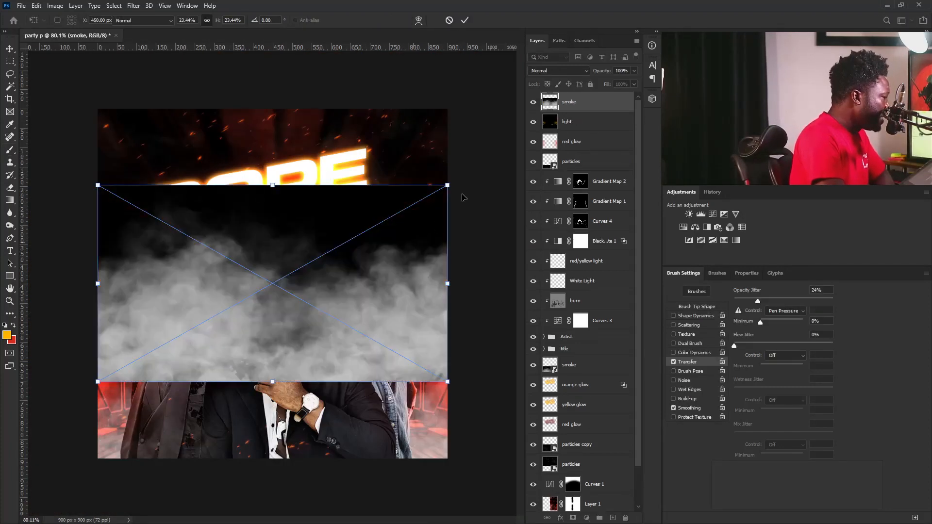
click(558, 70)
click(558, 150)
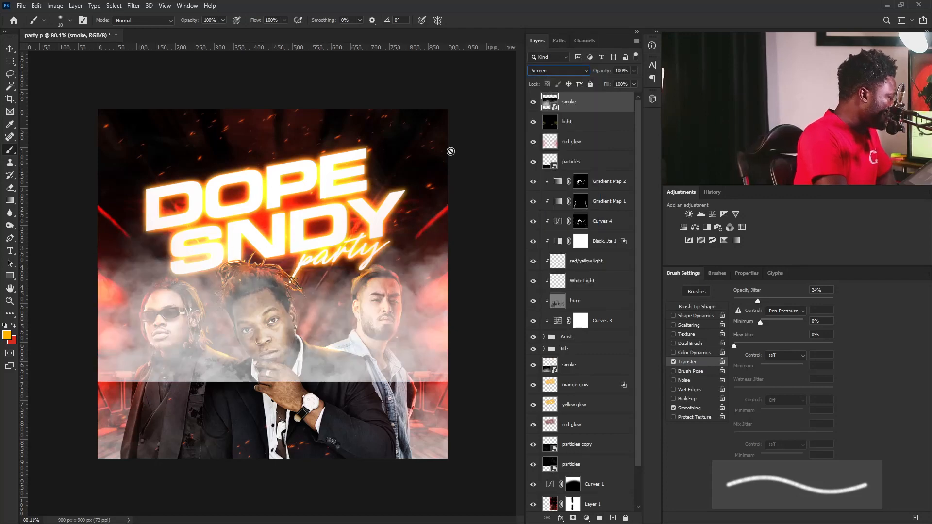
- Move the smoke to the poster's bottom and start a text layer near the top-left
click(10, 49)
drag(299, 321, 299, 427)
click(10, 251)
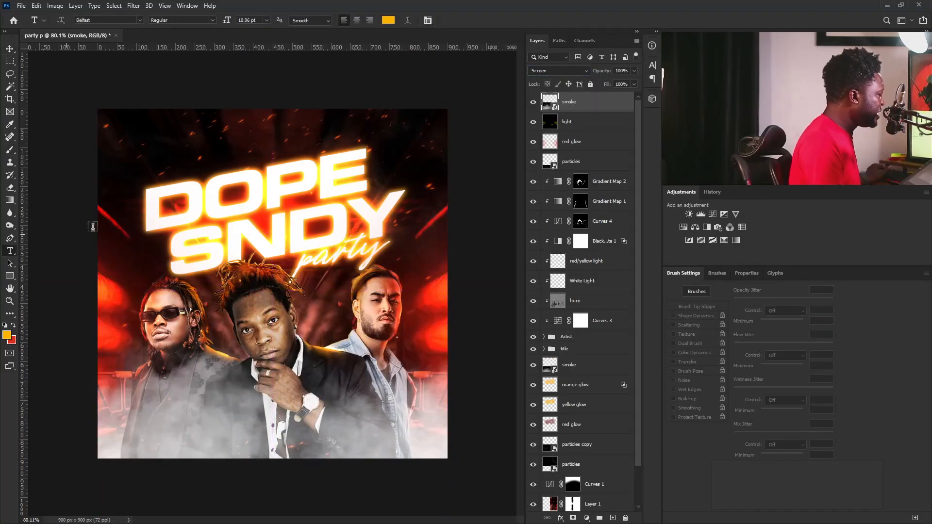
click(163, 159)
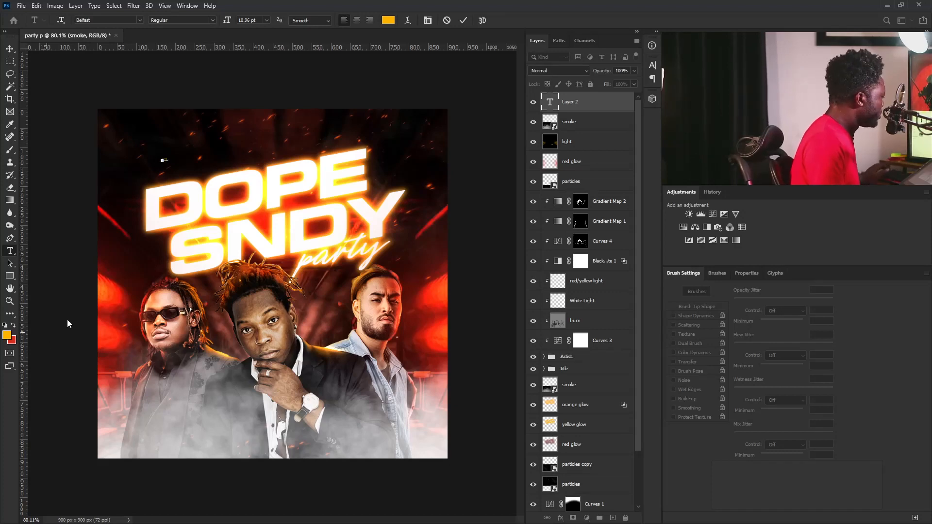
- Enlarge the Tribe text about seven times and color it white (#ffffff)
click(10, 49)
key(ctrl+t)
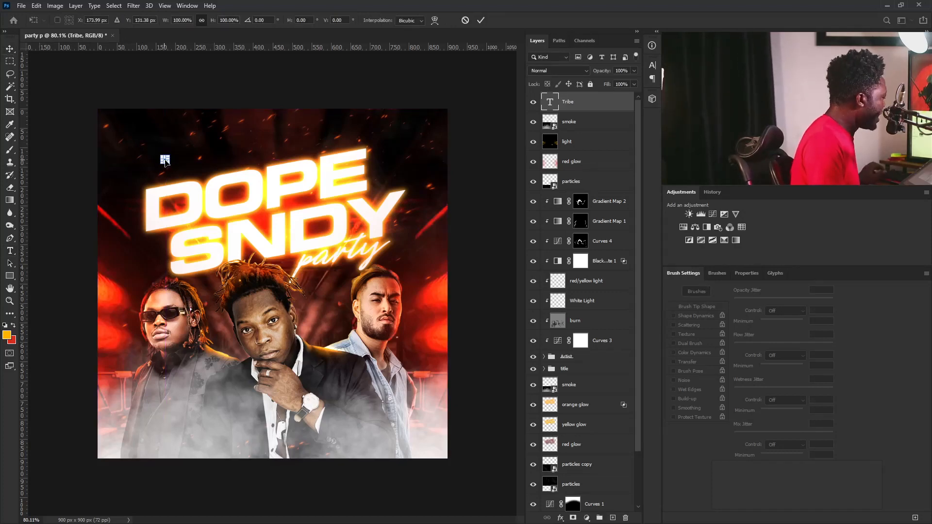
mouse_move(169, 163)
mouse_down()
mouse_move(188, 180)
mouse_move(178, 167)
mouse_up()
key(Return)
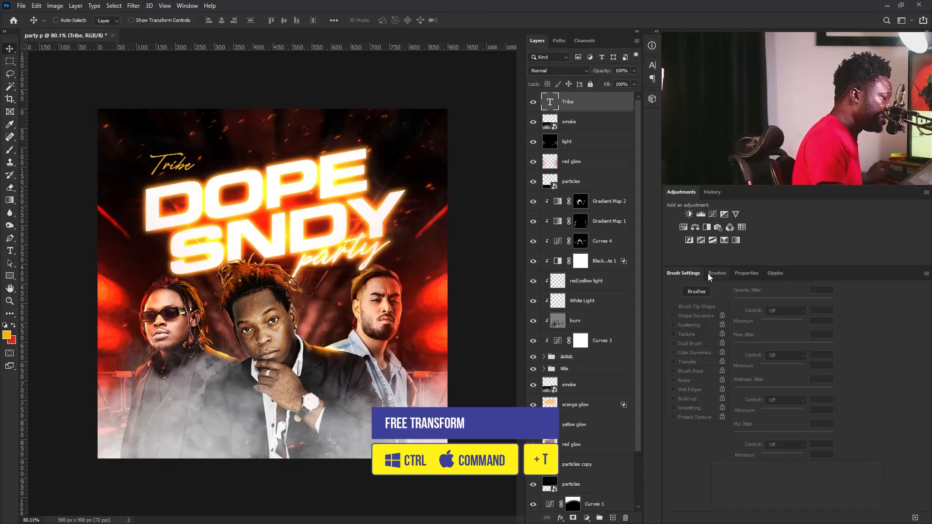
click(752, 273)
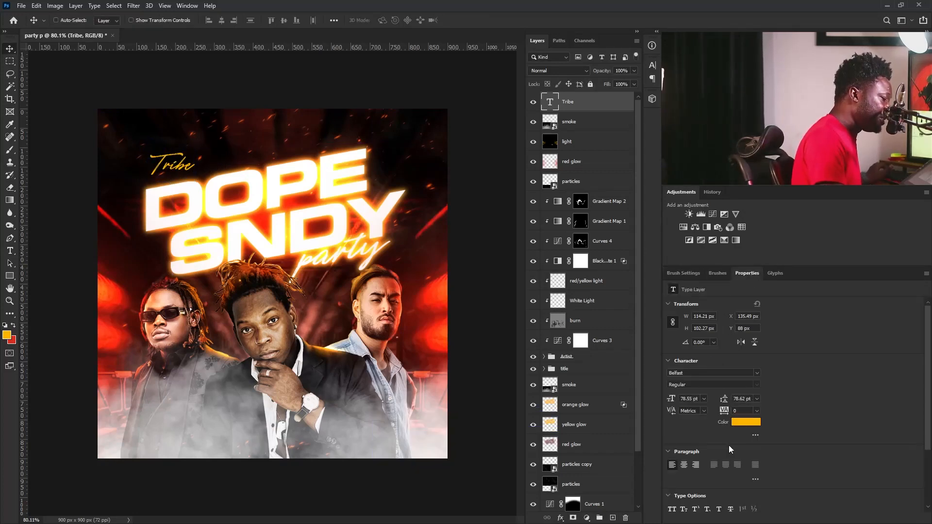
click(744, 422)
text(ffffff)
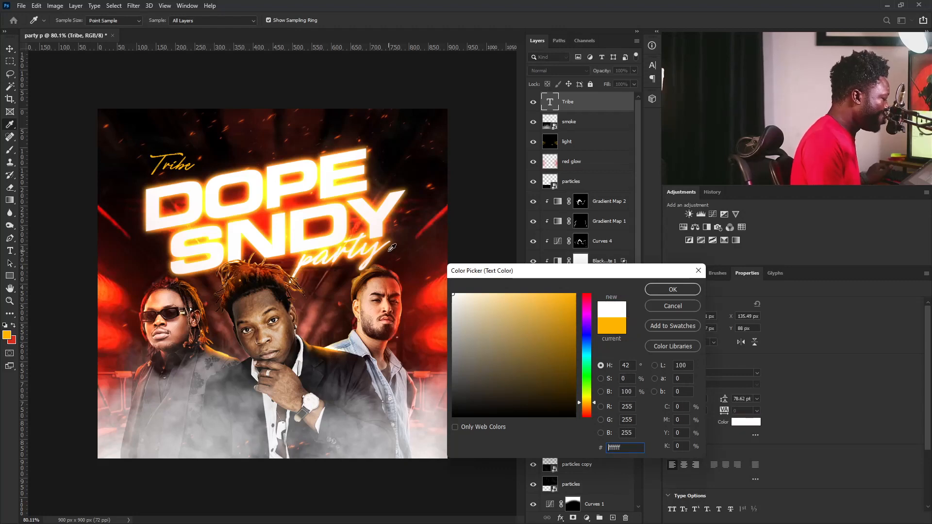
click(677, 291)
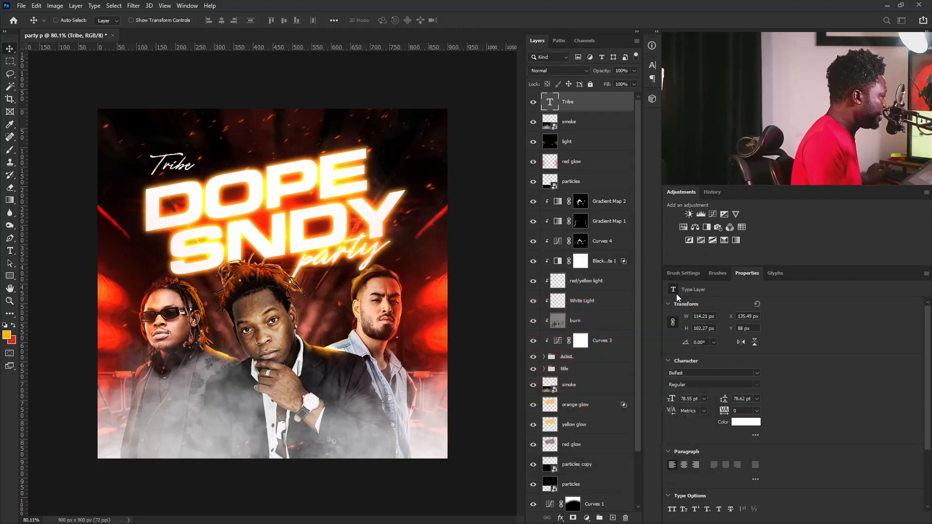
- Set TRIBE in the Bambe font, shrink it to about half, and begin a new text layer above the title
double_click(553, 104)
click(140, 22)
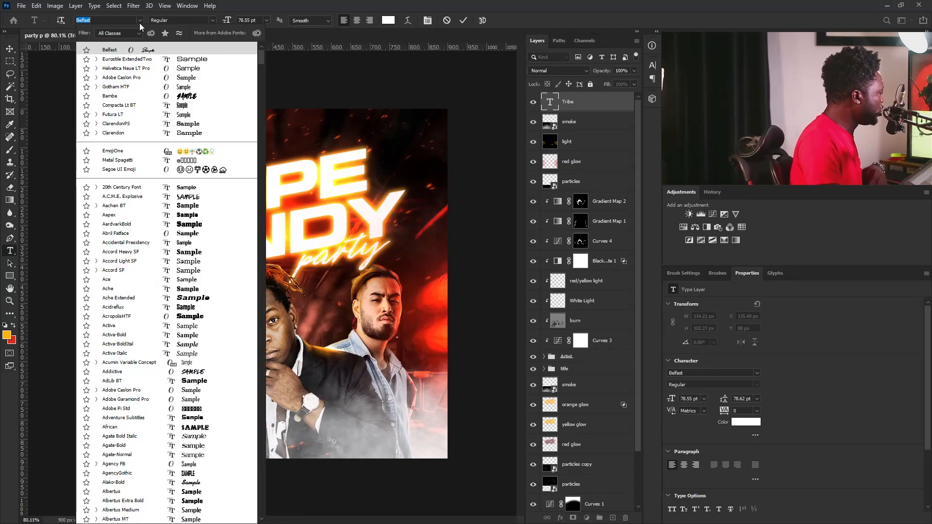
click(192, 97)
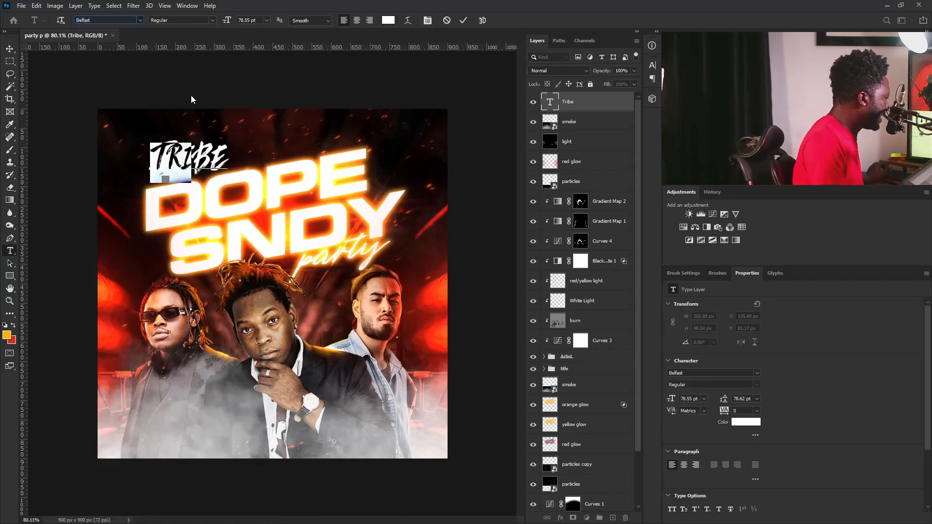
key(ctrl+Return)
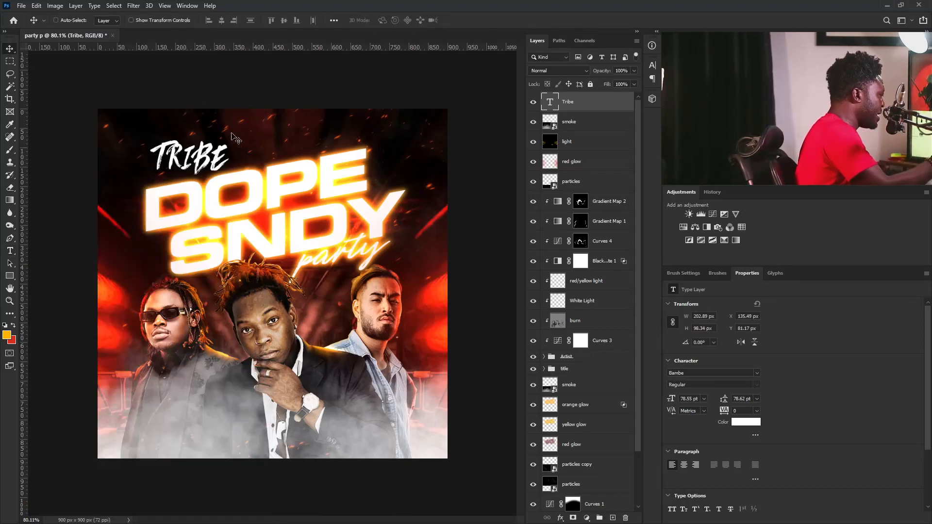
key(ctrl+t)
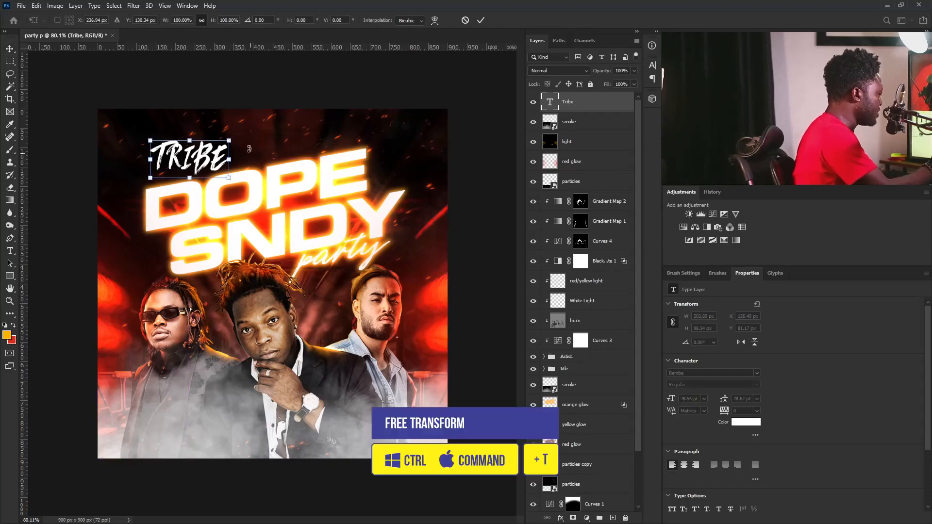
drag(233, 141, 210, 170)
key(Return)
click(10, 250)
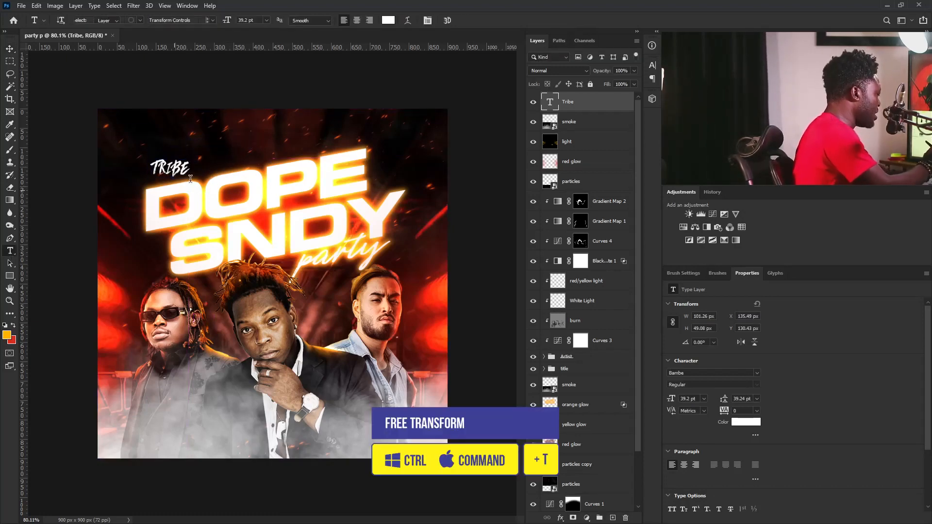
click(220, 149)
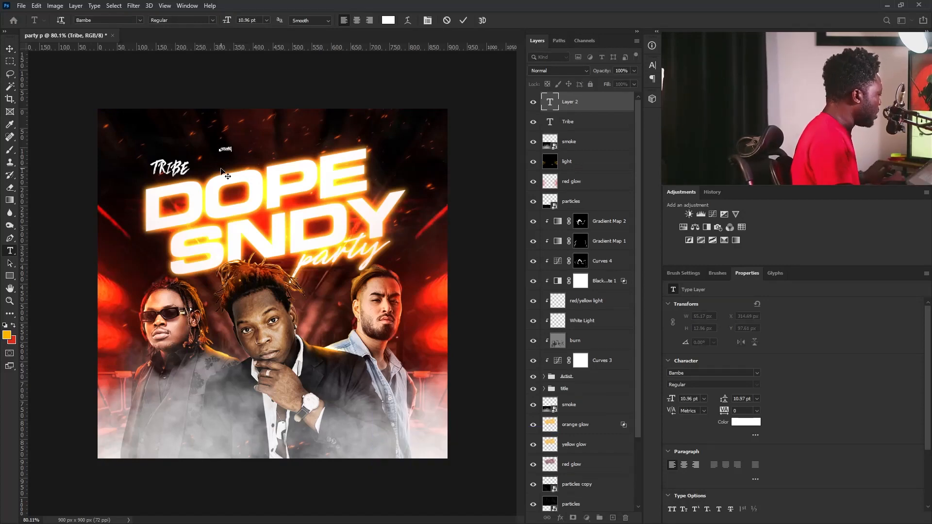
- Enlarge the house text and apply the Helvetica Neue LT Pro font
click(10, 48)
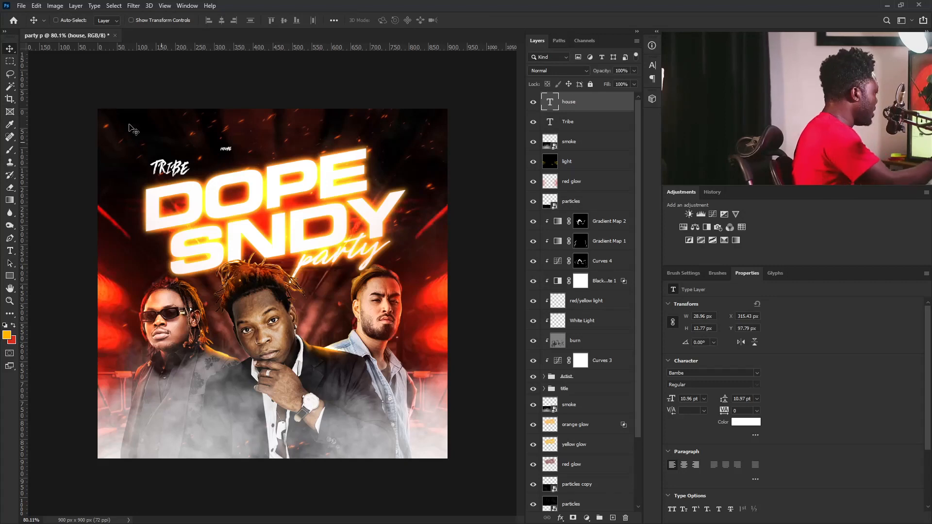
key(ctrl+t)
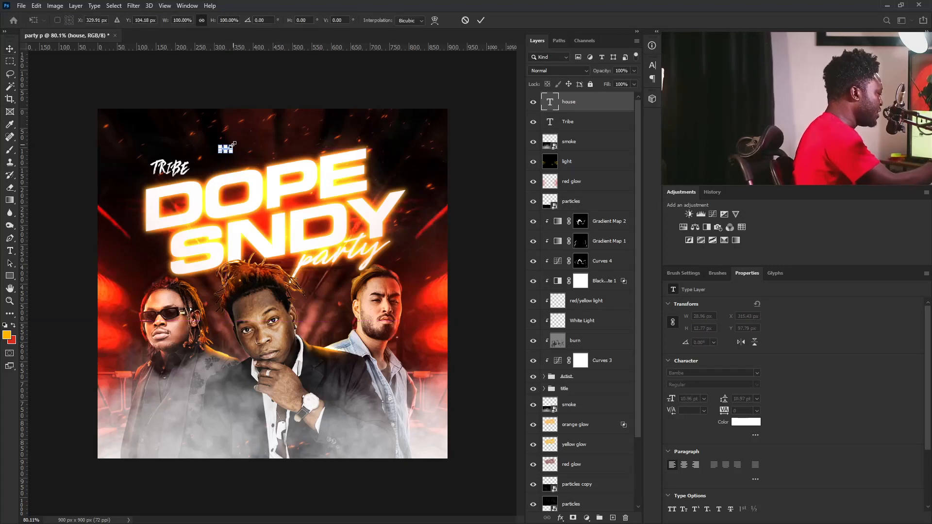
drag(234, 144, 250, 136)
key(Return)
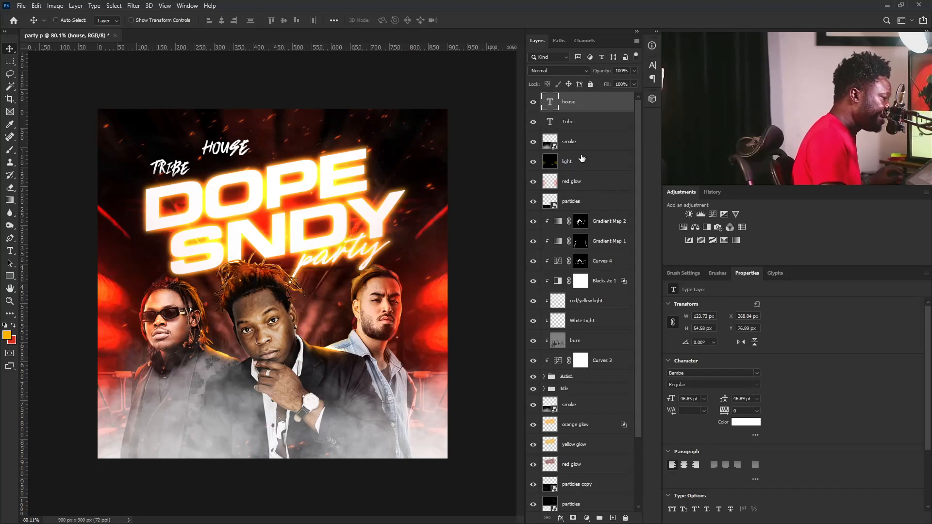
key(Return)
click(132, 22)
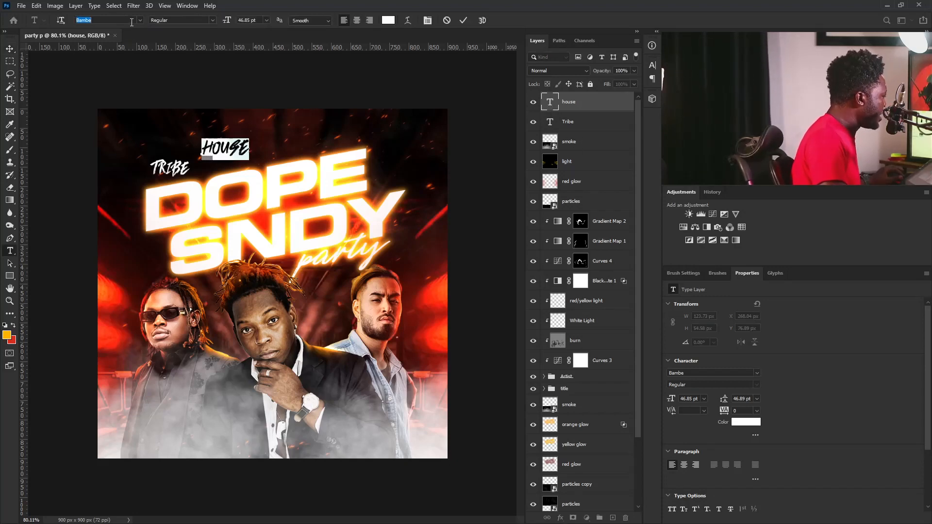
click(141, 21)
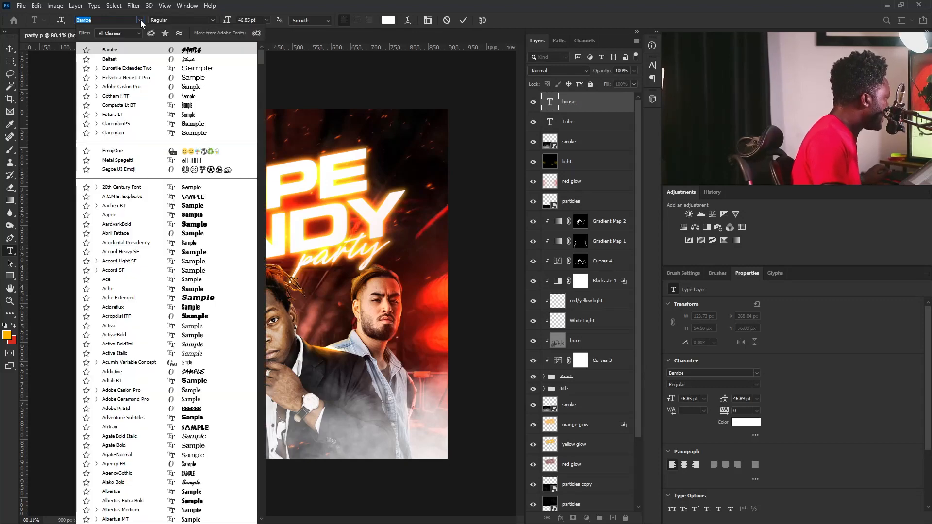
click(182, 80)
- Place house beside TRIBE with -40 letter tracking, nudged into position
click(10, 50)
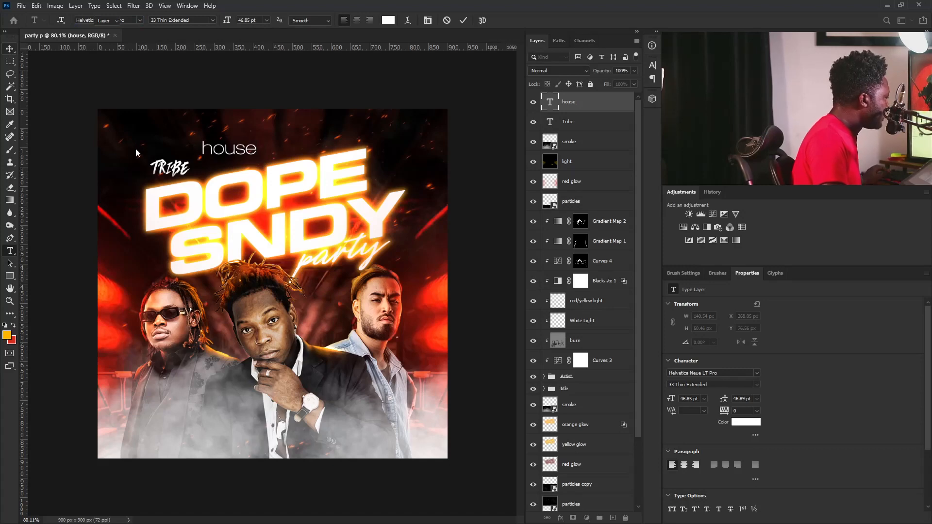
mouse_move(228, 142)
mouse_down()
mouse_move(214, 154)
mouse_move(222, 159)
mouse_up()
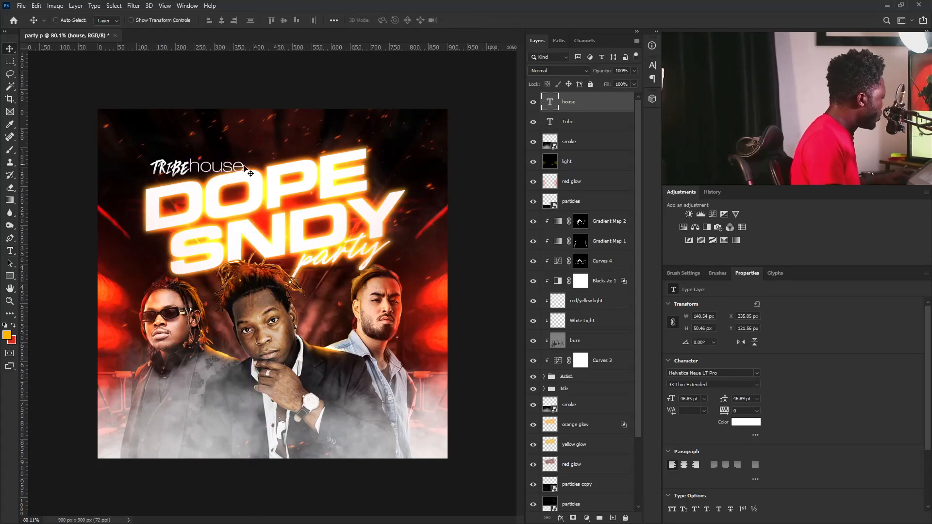
key(Right)
key(Right)
key(Right)
key(Right)
key(Down)
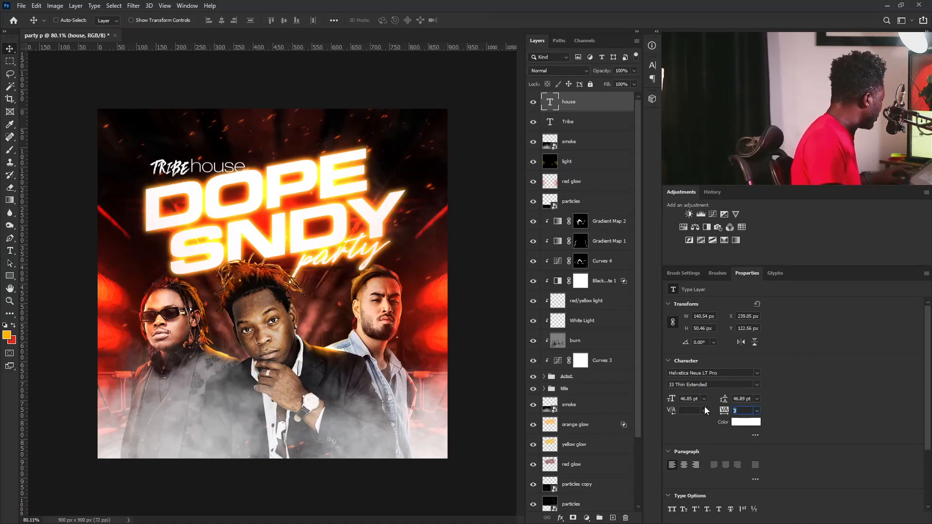
text(-40)
key(Return)
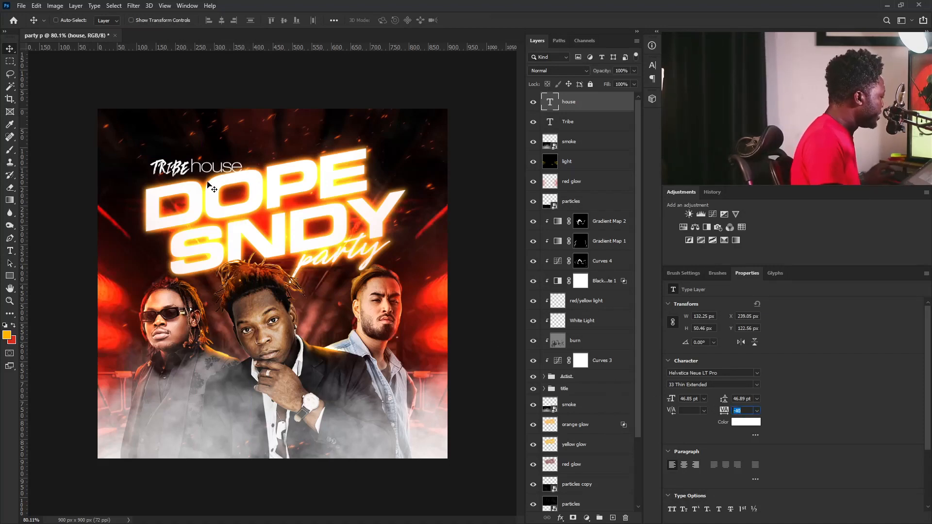
click(228, 195)
key(Down)
key(Left)
key(Left)
key(Left)
key(Left)
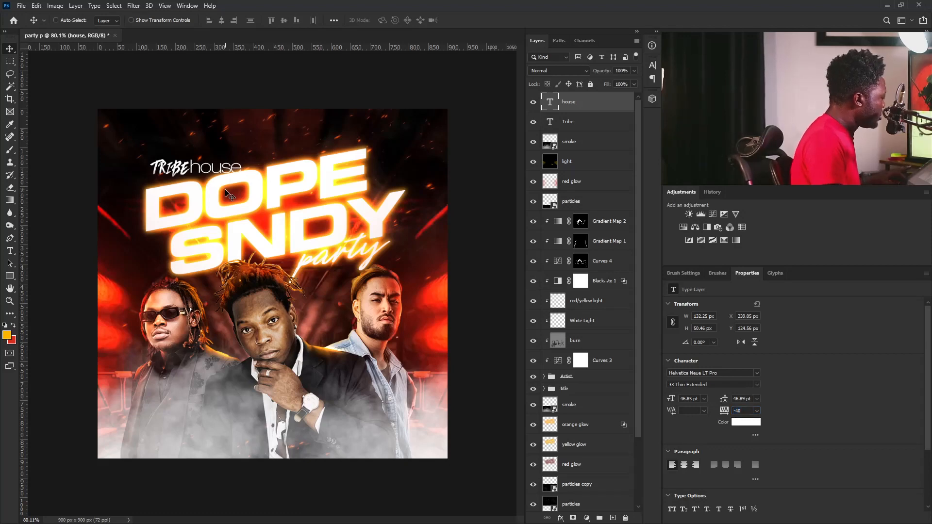
key(Down)
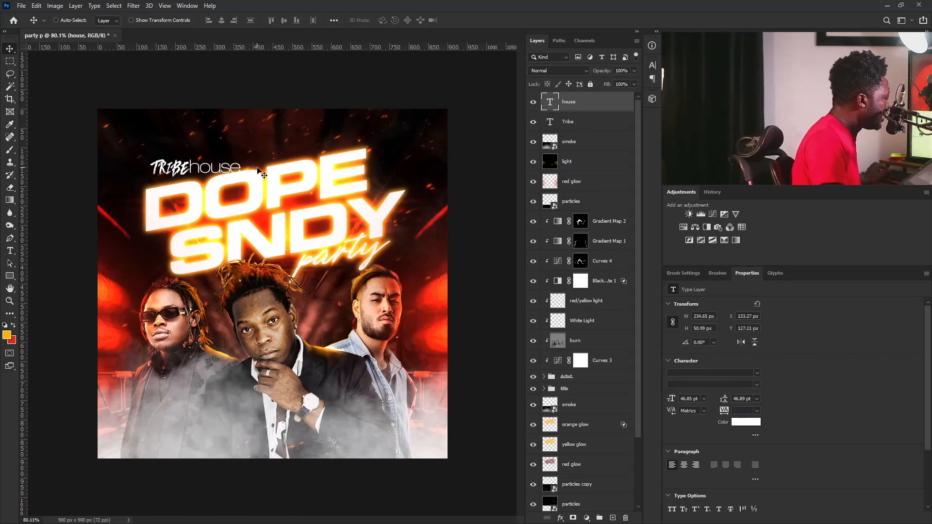
- Lift TRIBE and house together, then duplicate house and place the copy to its right
shift+click(580, 128)
drag(260, 144, 257, 119)
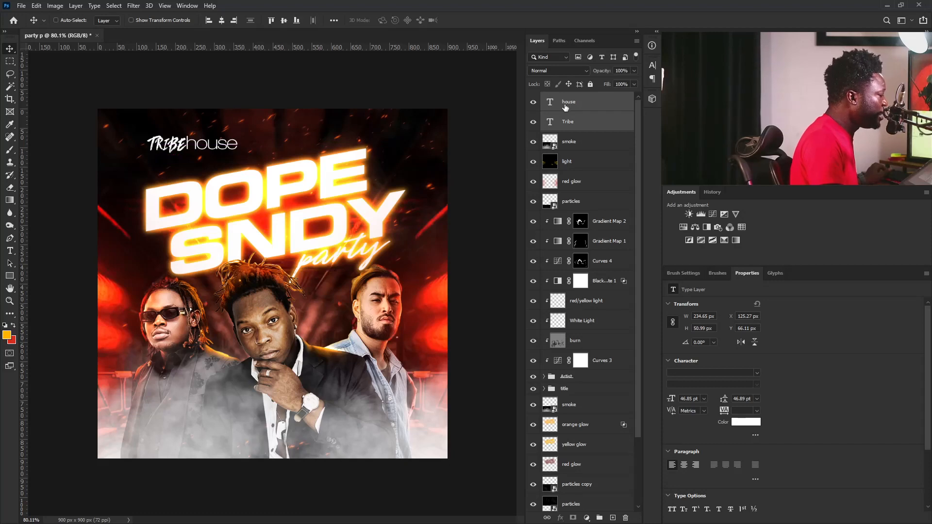
click(566, 107)
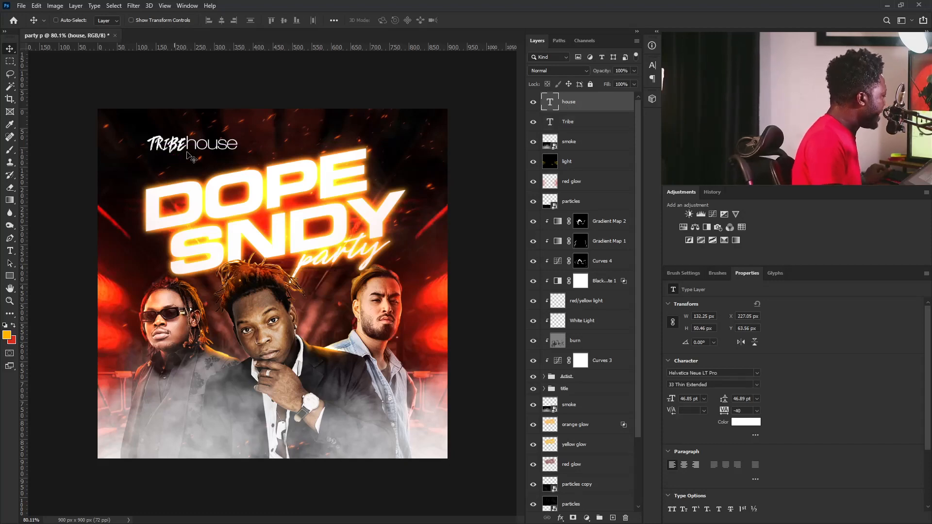
right_click(214, 150)
click(240, 155)
key(ctrl+j)
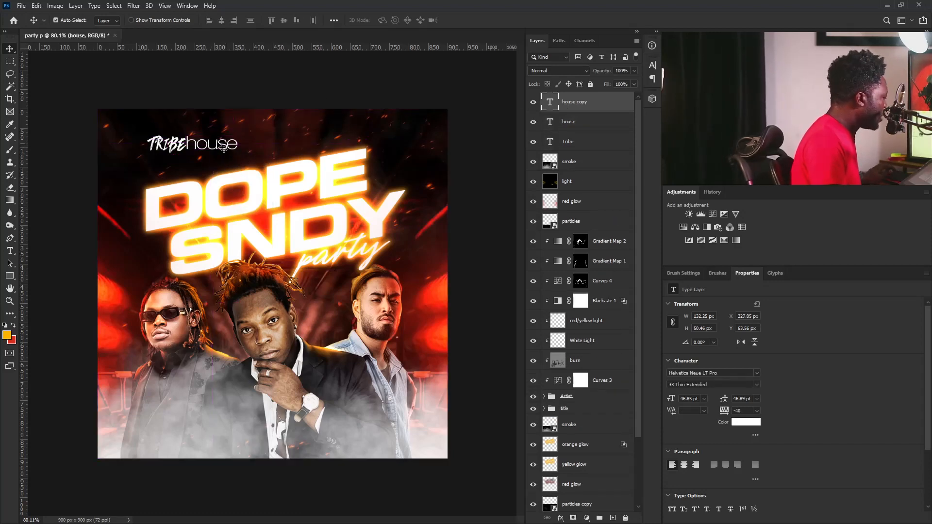
drag(213, 146, 267, 148)
double_click(267, 148)
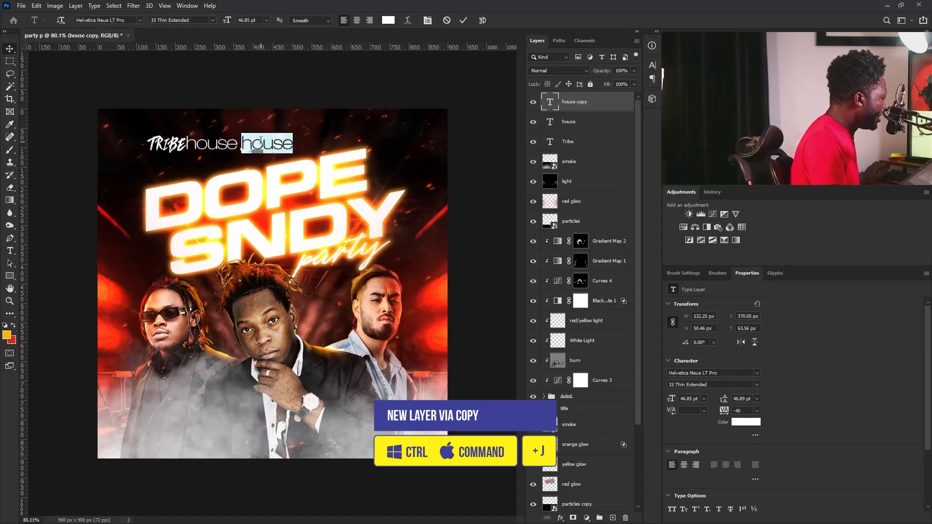
- Change the copy to 'presents' in All Caps with the 55 Roman weight
text(presents)
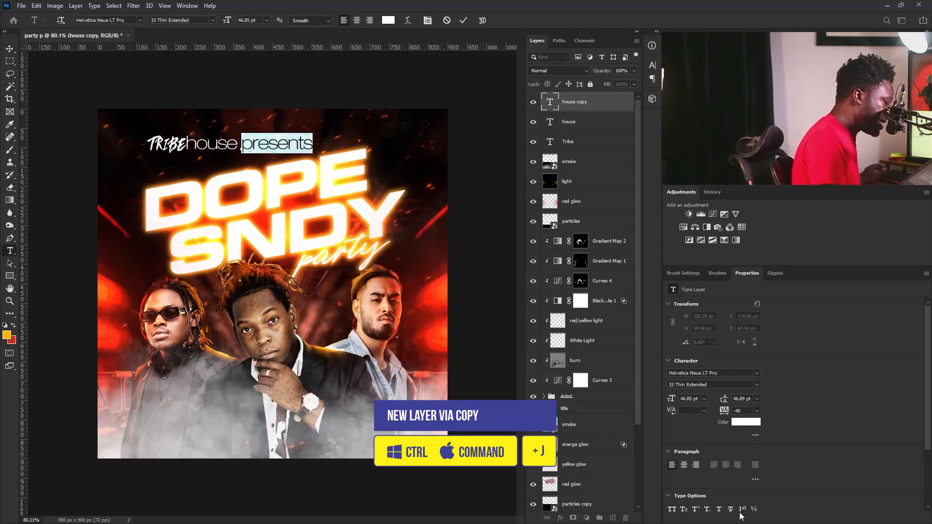
click(673, 510)
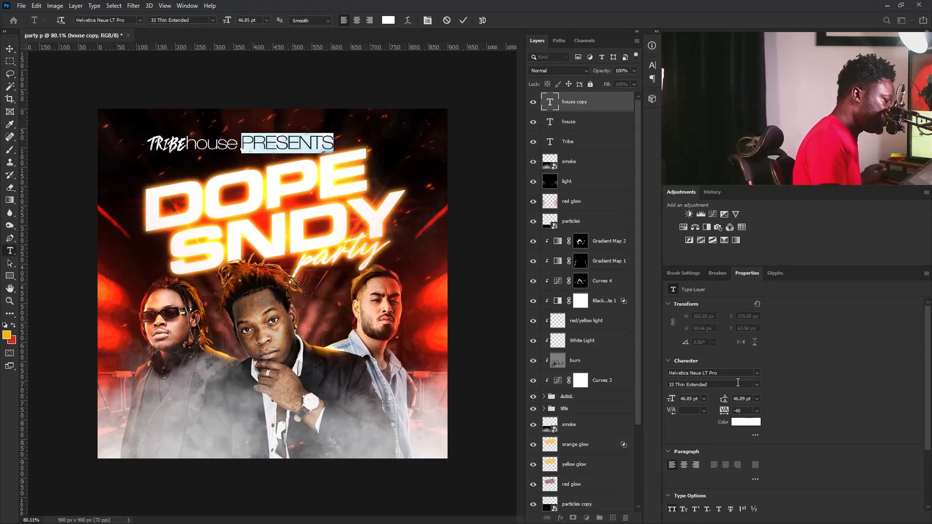
click(738, 384)
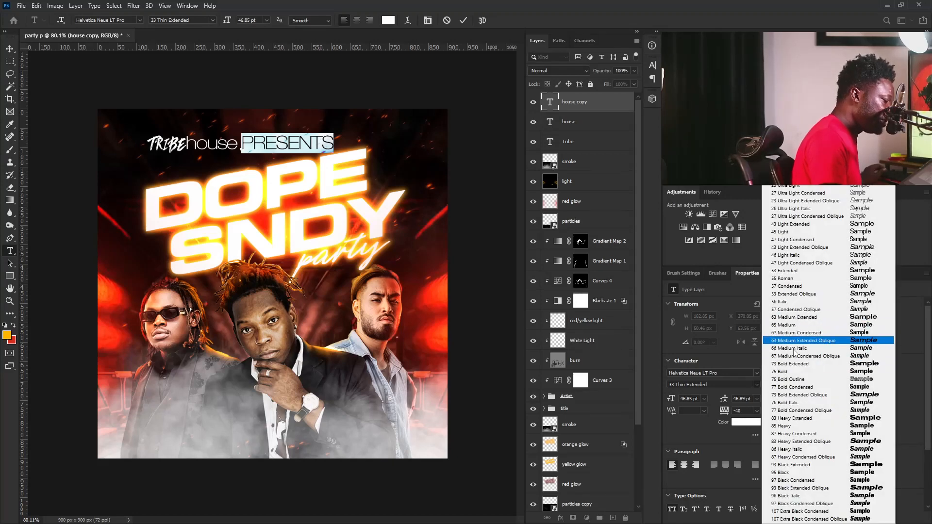
click(791, 278)
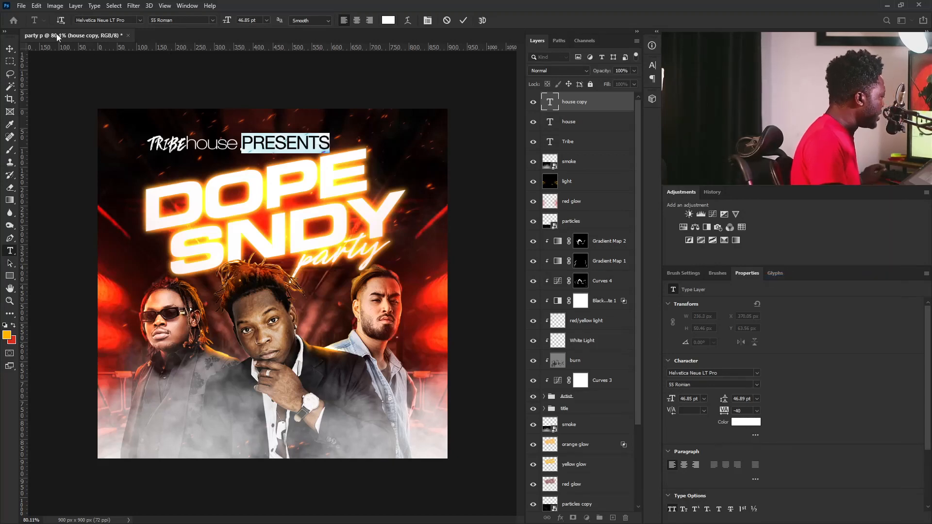
click(15, 47)
- Shrink PRESENTS to about 13 pt, nudge it right after house, and paste the venue address line
key(ctrl+t)
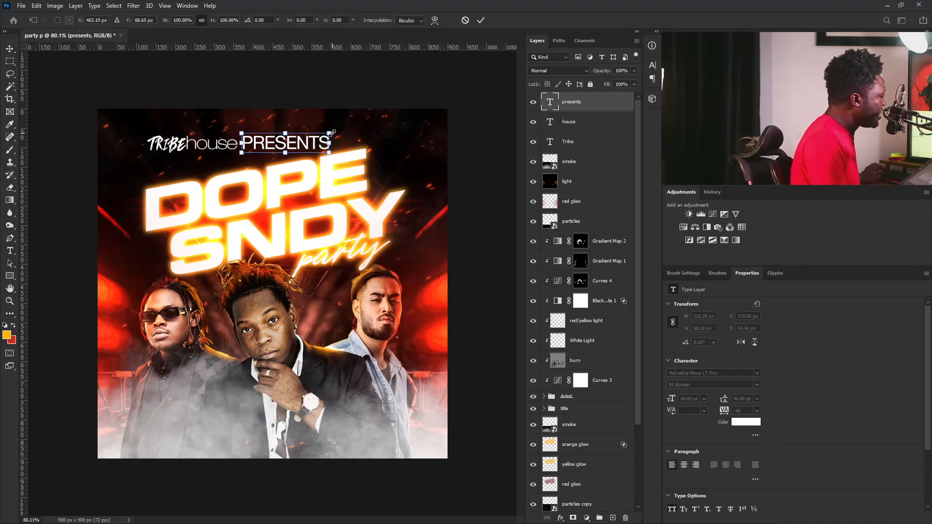
drag(330, 133, 266, 148)
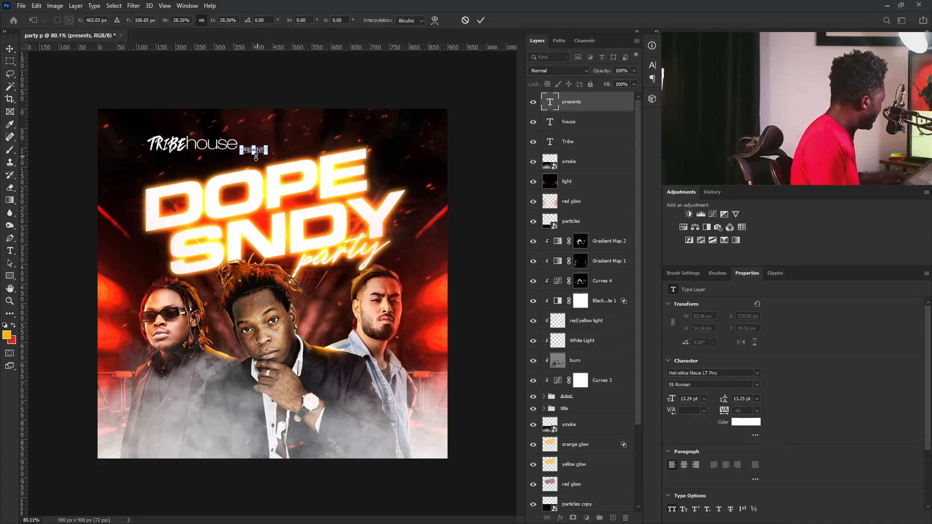
key(Return)
key(Left)
key(Left)
key(Up)
key(Up)
key(Up)
key(Up)
key(Up)
key(Up)
key(Up)
key(Up)
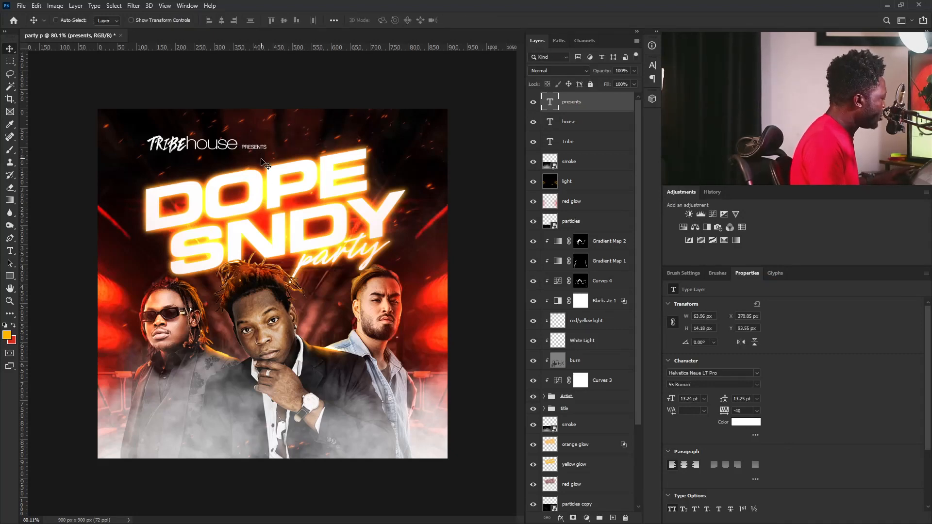
key(Up)
key(Left)
key(Left)
key(Left)
key(Left)
key(Left)
key(Left)
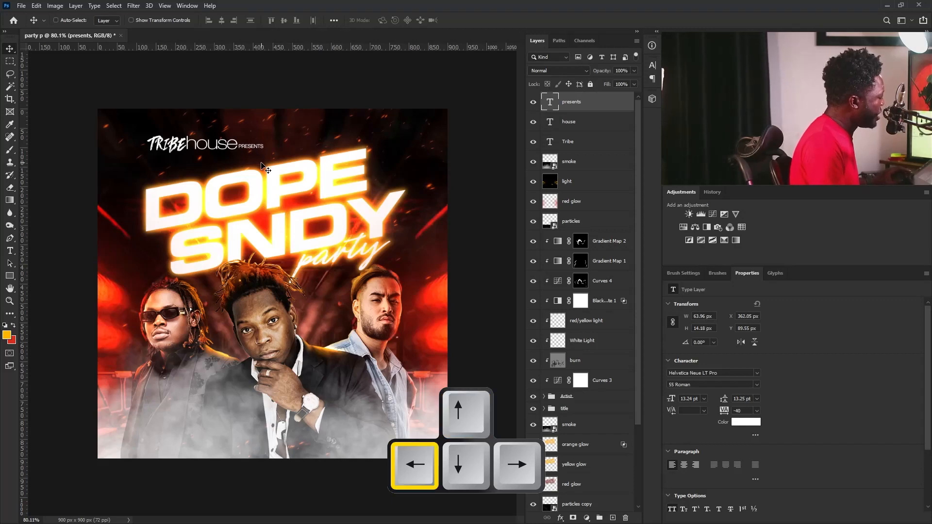
key(Up)
key(Right)
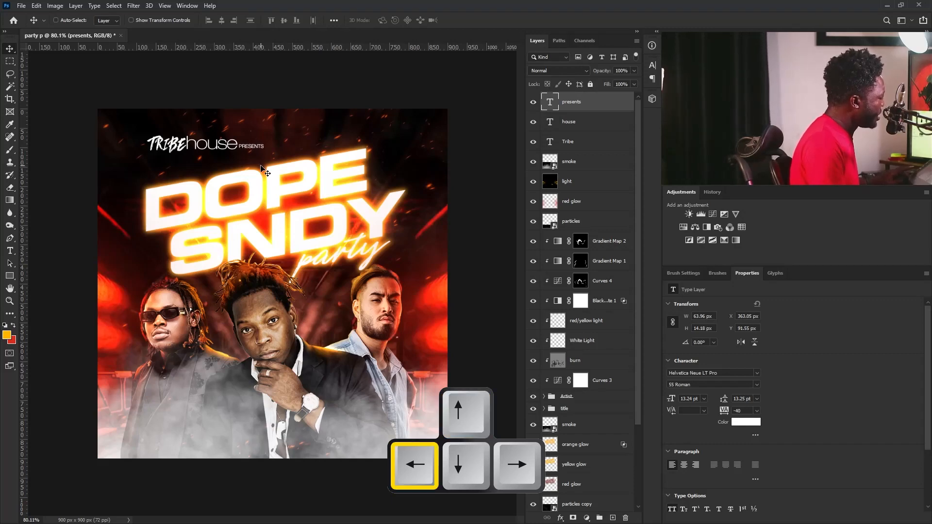
key(Right)
key(Down)
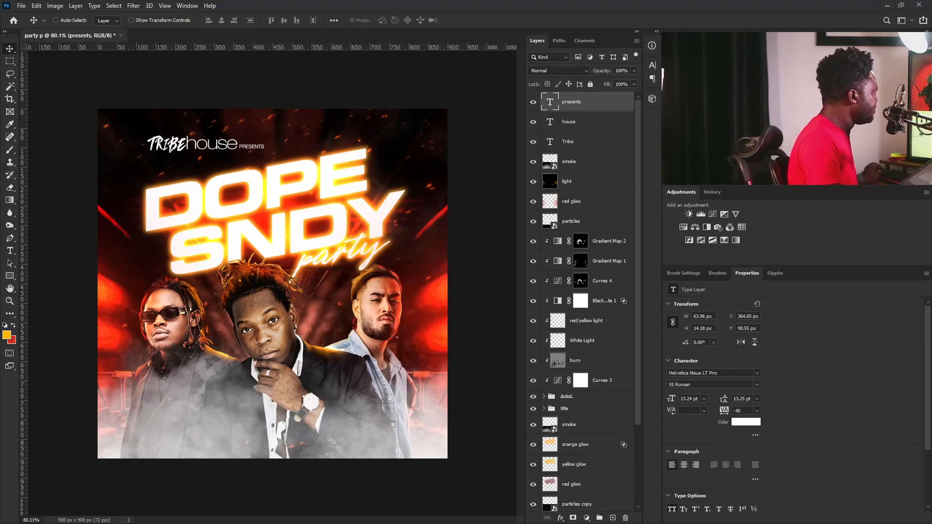
key(ctrl+v)
- Select the four header text layers and skew them upward toward the right, moving them onto the flyer
key(shift)
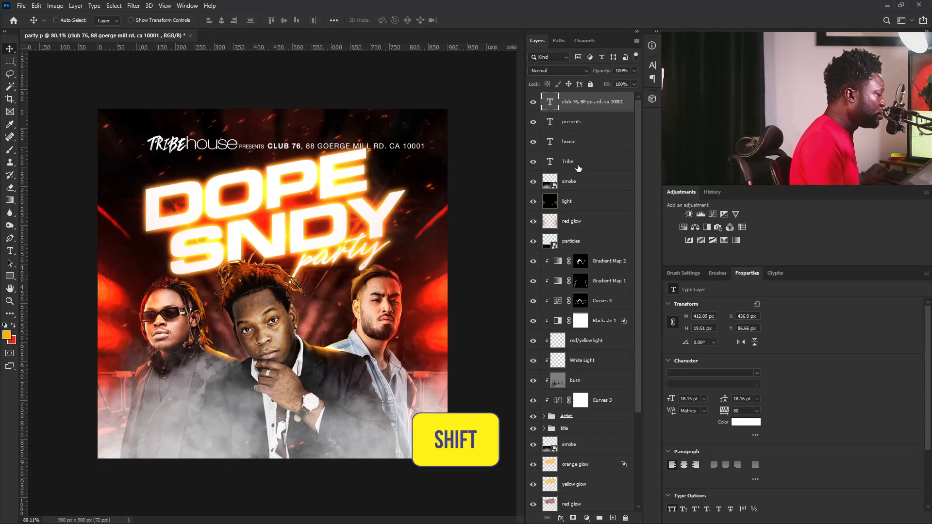
shift+click(578, 168)
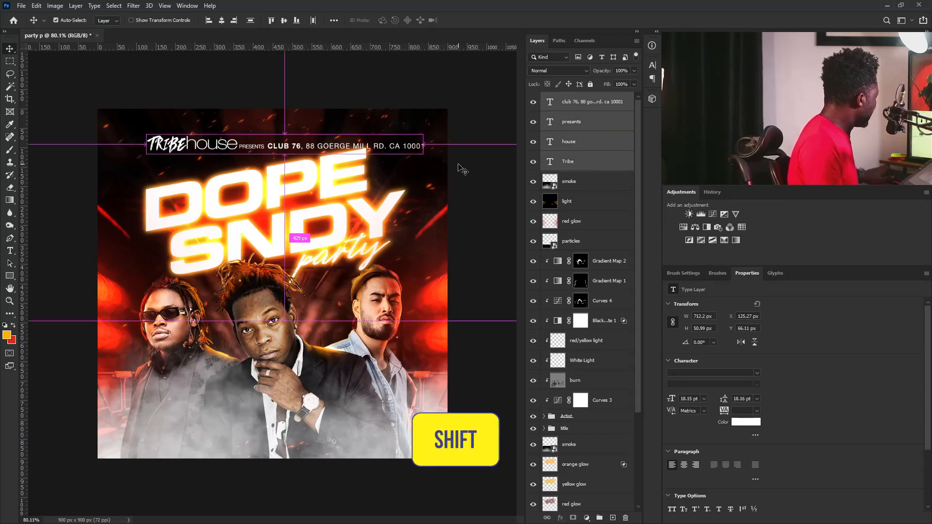
key(ctrl+t)
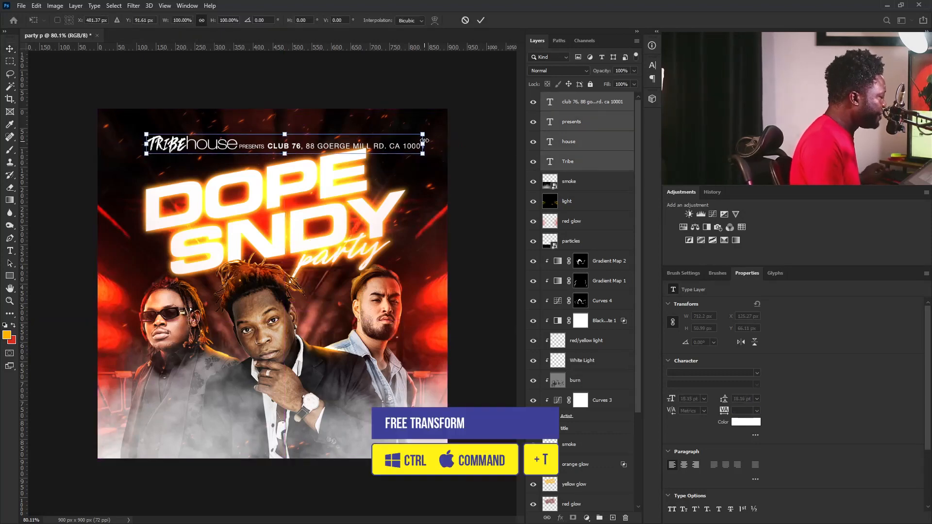
right_click(423, 143)
click(444, 178)
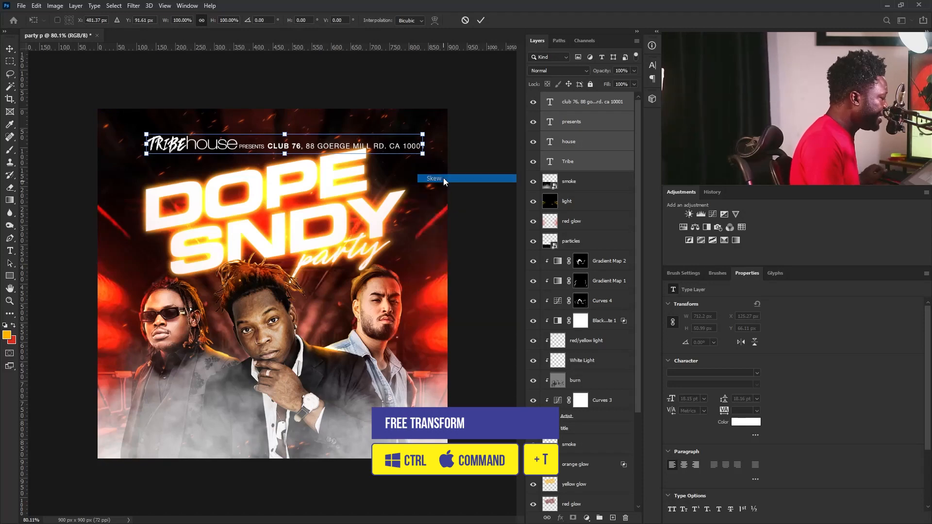
drag(422, 144, 412, 105)
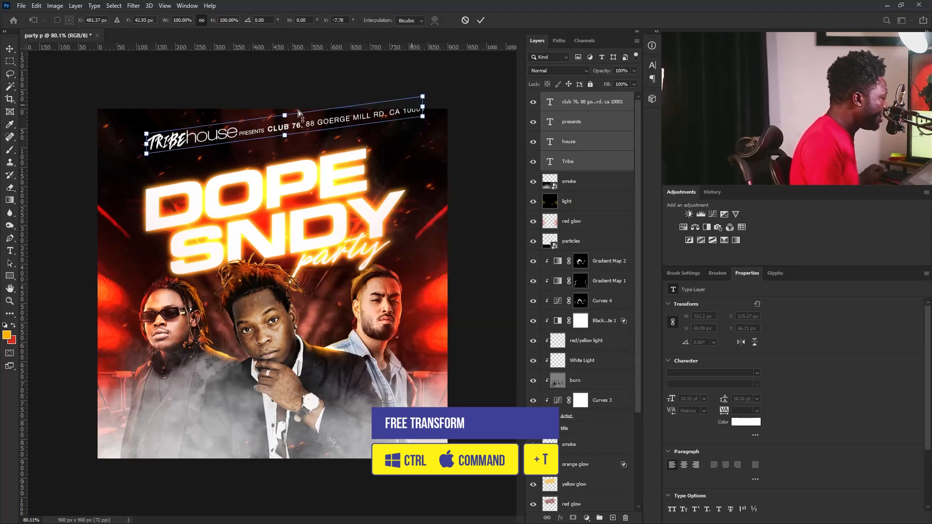
drag(168, 141, 163, 174)
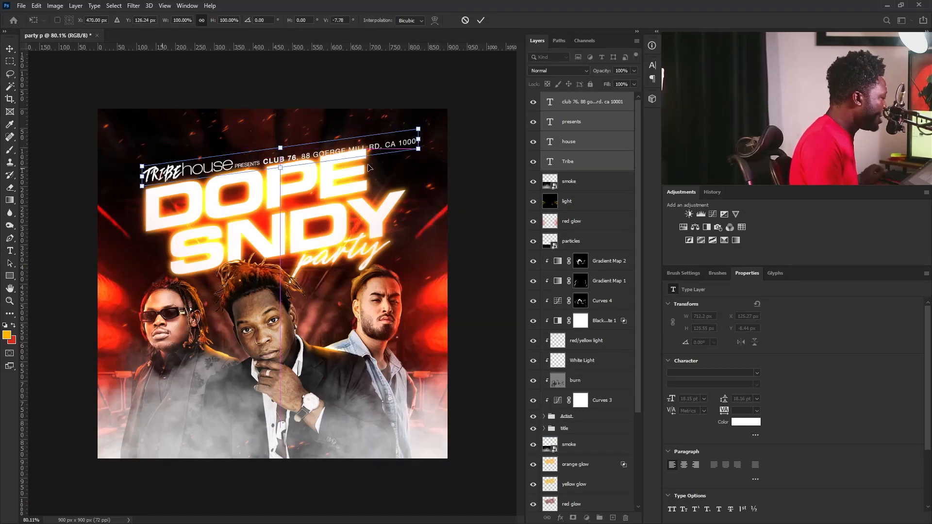
- Steepen the header's slant to about 10°, shrink it slightly, and apply the transform
drag(419, 141, 419, 128)
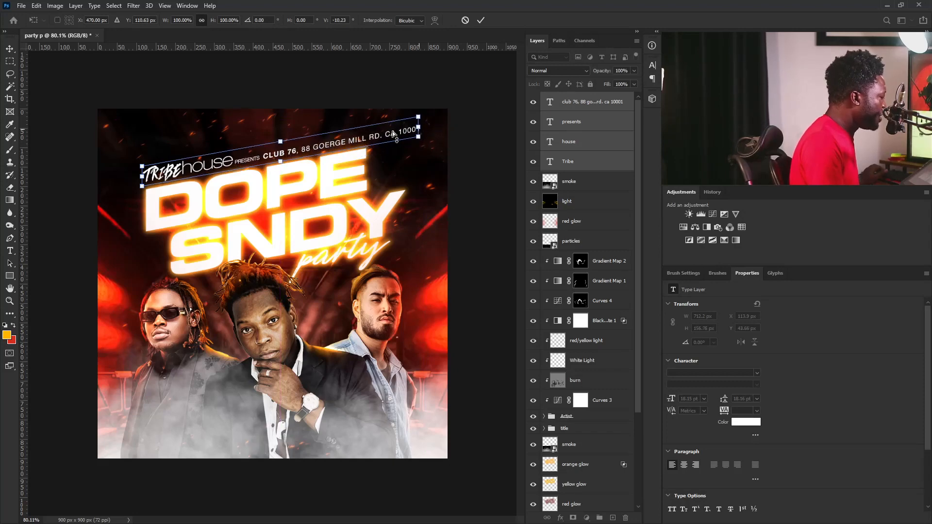
right_click(418, 130)
click(420, 137)
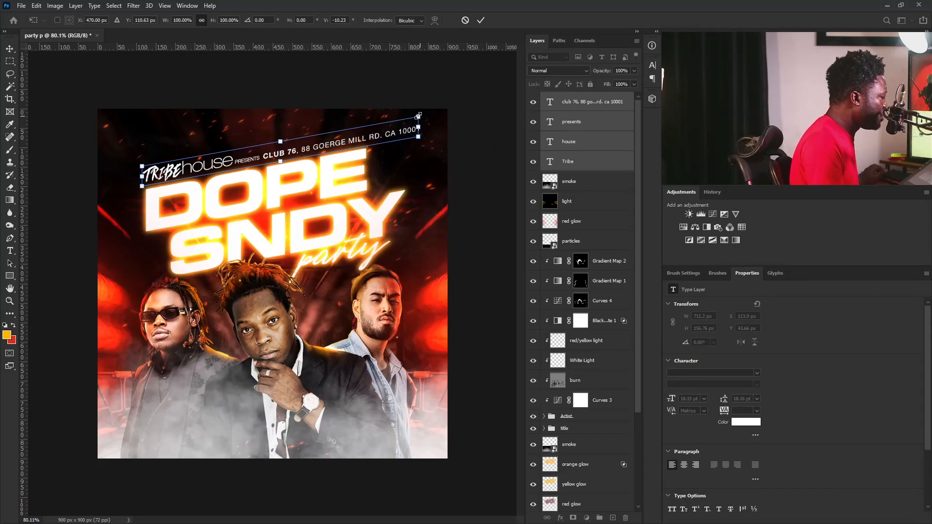
drag(419, 117, 411, 118)
key(Return)
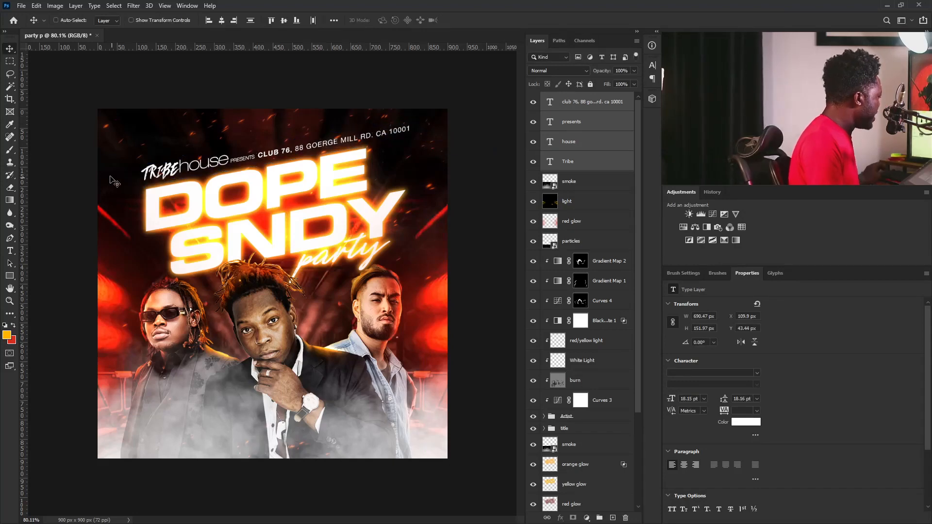
click(10, 250)
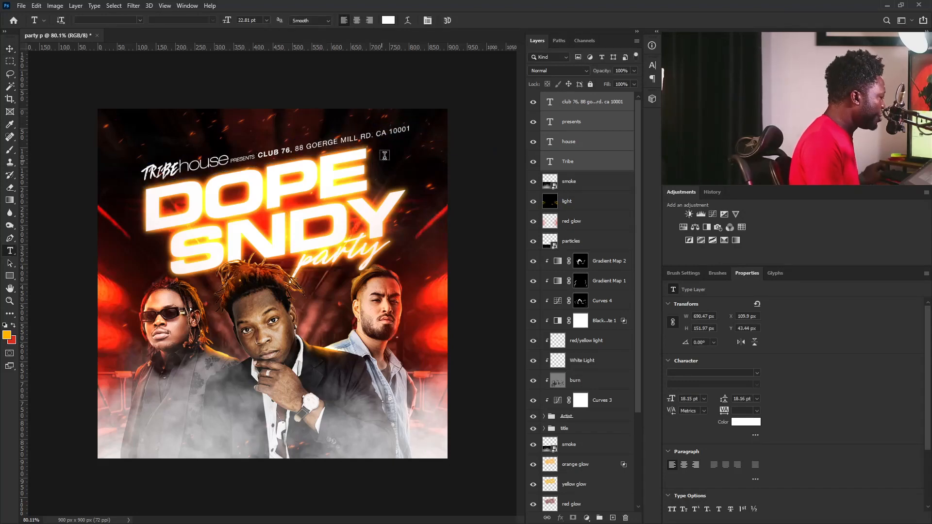
- Commit the address and add an 'APR.' text layer in Eurostile Extended Two Bold
click(397, 144)
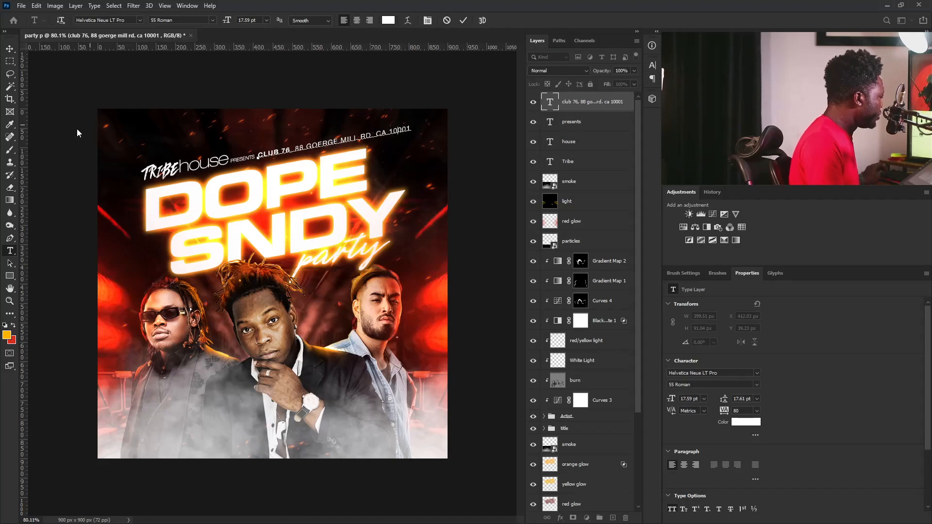
key(ctrl+Return)
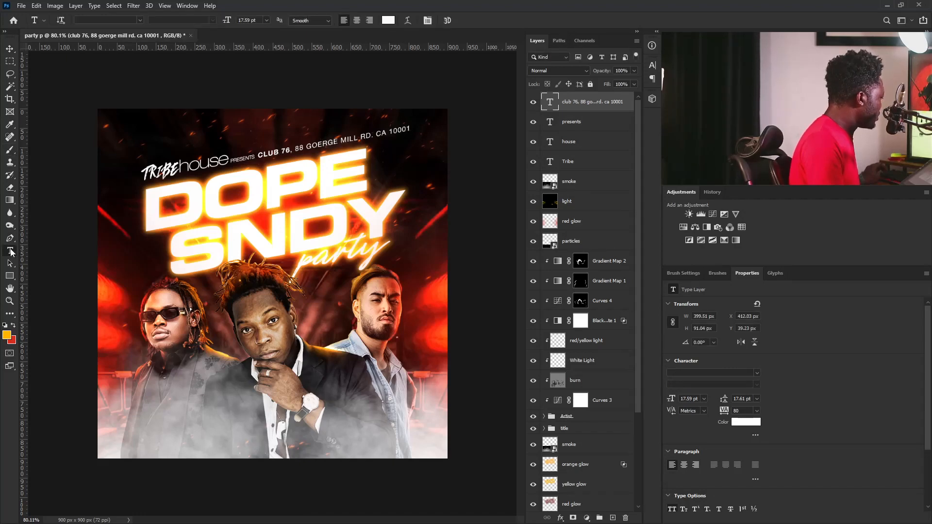
click(130, 150)
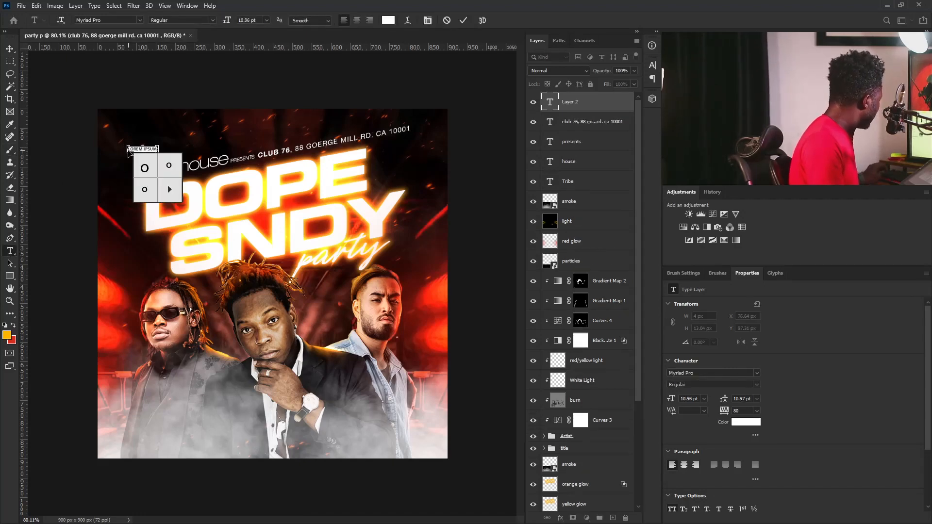
text(APR)
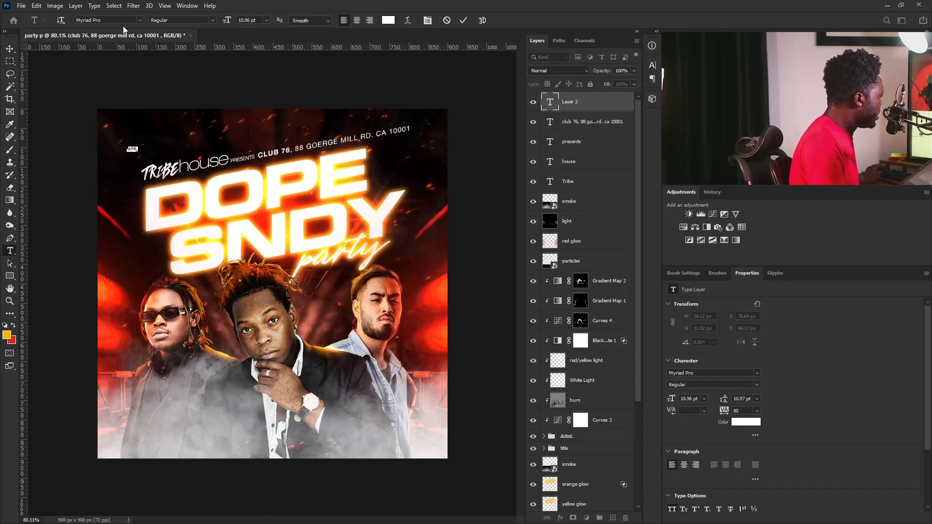
click(123, 19)
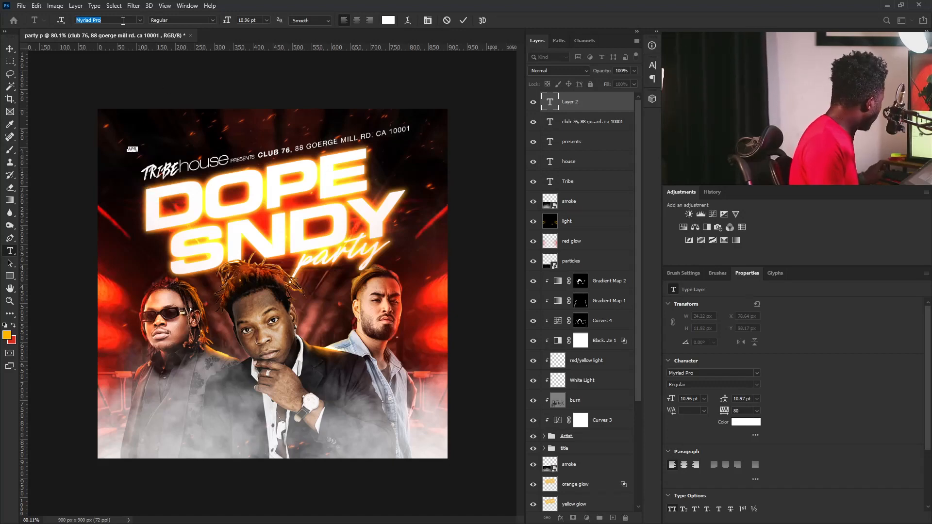
click(141, 21)
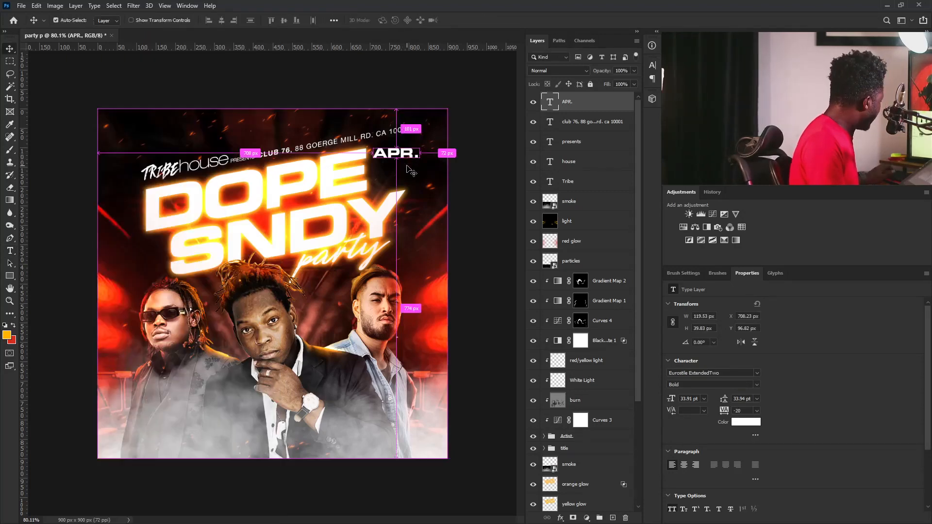
- Duplicate APR. below itself, change it to '30', and enlarge it
key(ctrl+j)
drag(396, 154, 396, 168)
double_click(397, 166)
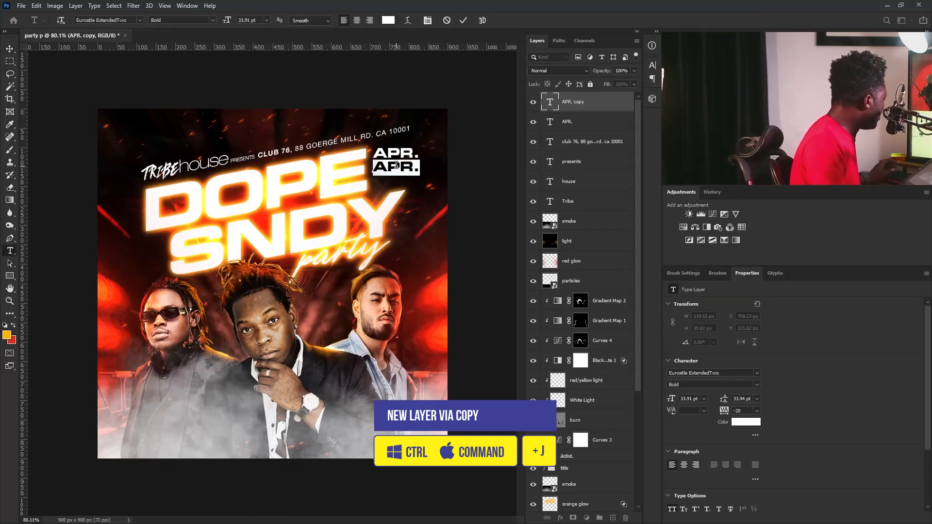
text(30)
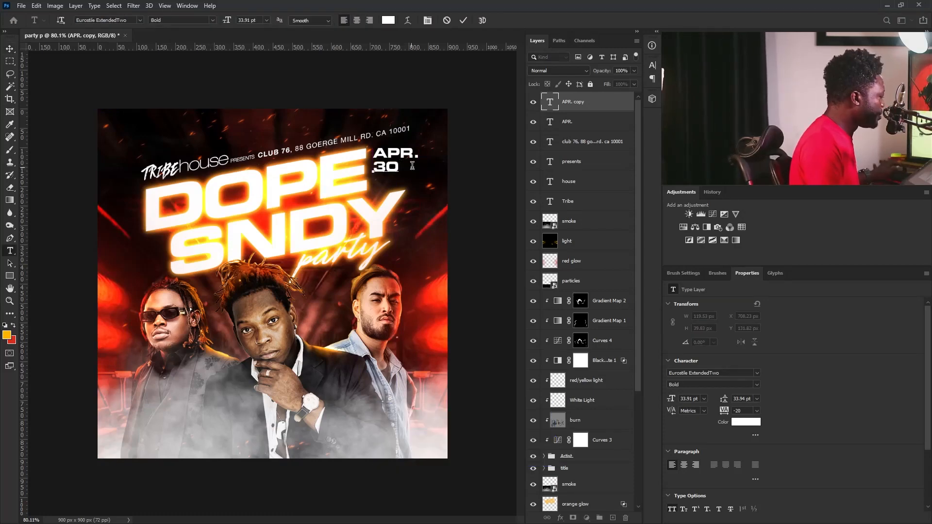
click(10, 48)
key(ctrl+t)
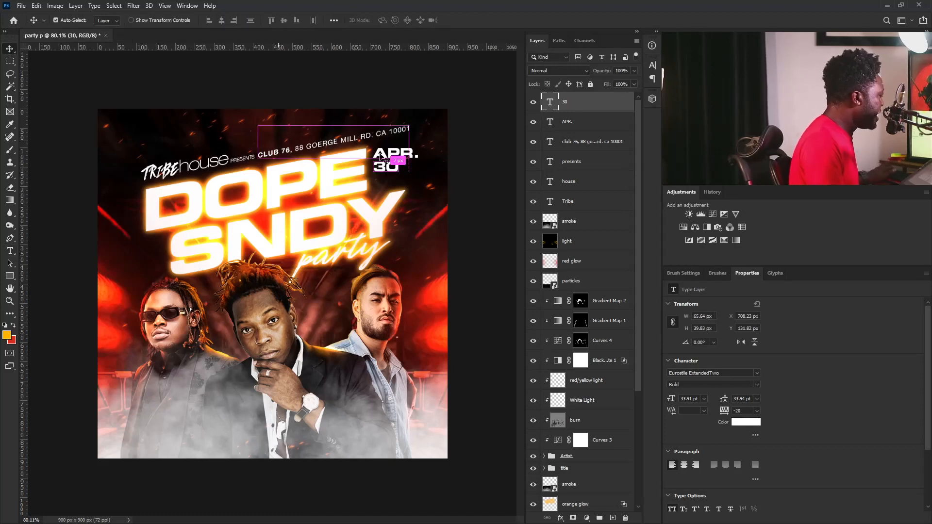
drag(401, 176, 421, 184)
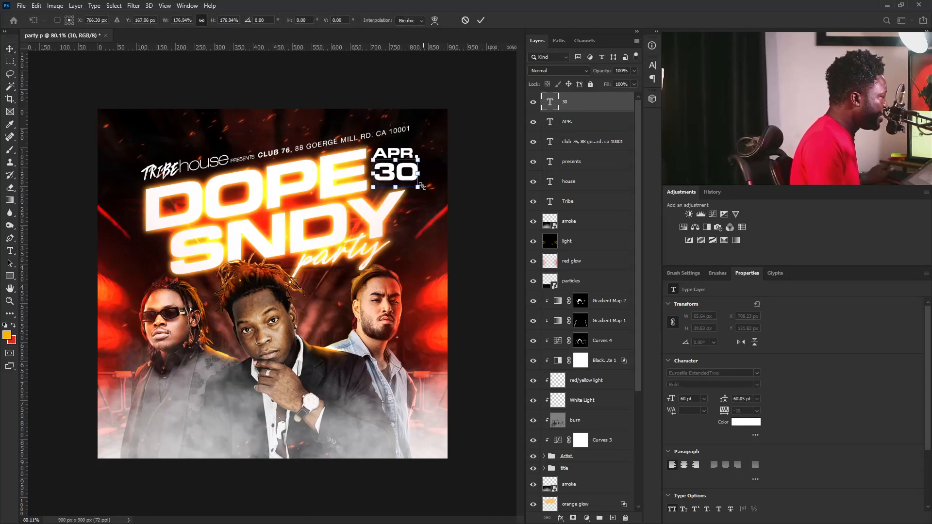
key(Return)
- Nudge the 30 into place under APR. and fine-tune its size
key(Up)
key(Up)
key(Up)
key(Up)
key(Up)
key(Up)
key(Up)
key(Up)
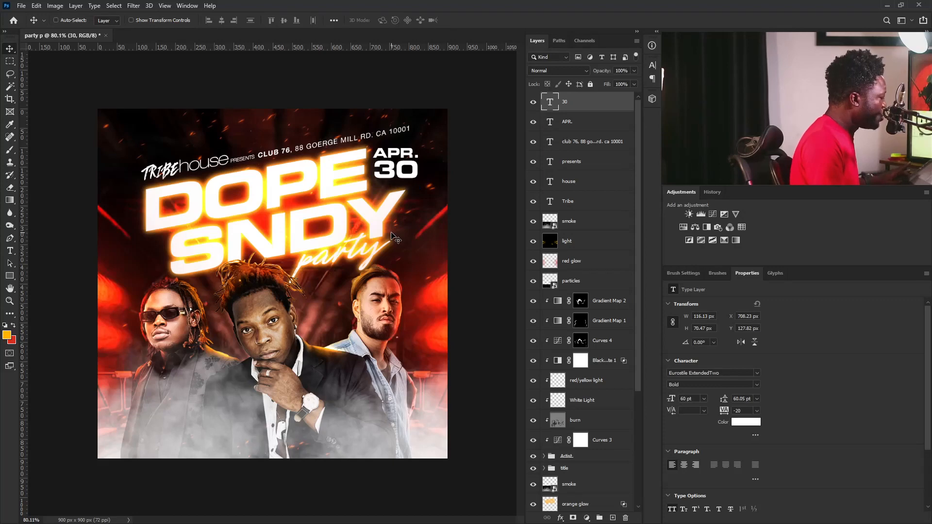
key(Left)
key(Left)
key(Left)
key(Left)
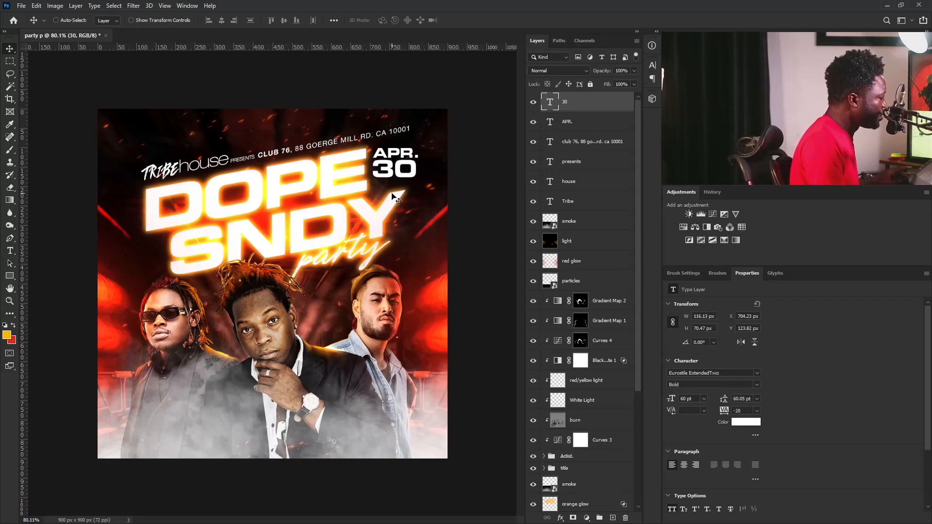
key(Down)
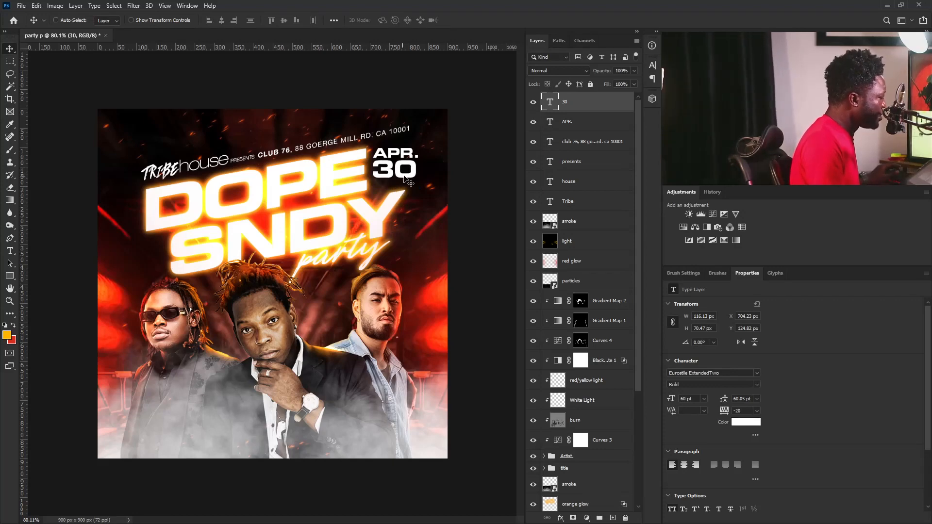
key(ctrl)
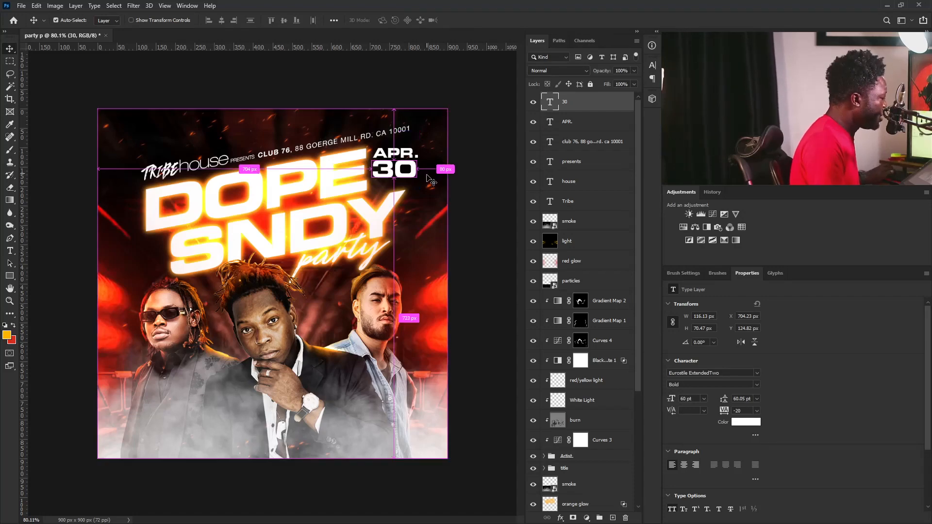
key(ctrl+t)
drag(416, 185, 418, 188)
key(Return)
- Duplicate the APR. layer as '9PM' placed just under the 30
right_click(398, 152)
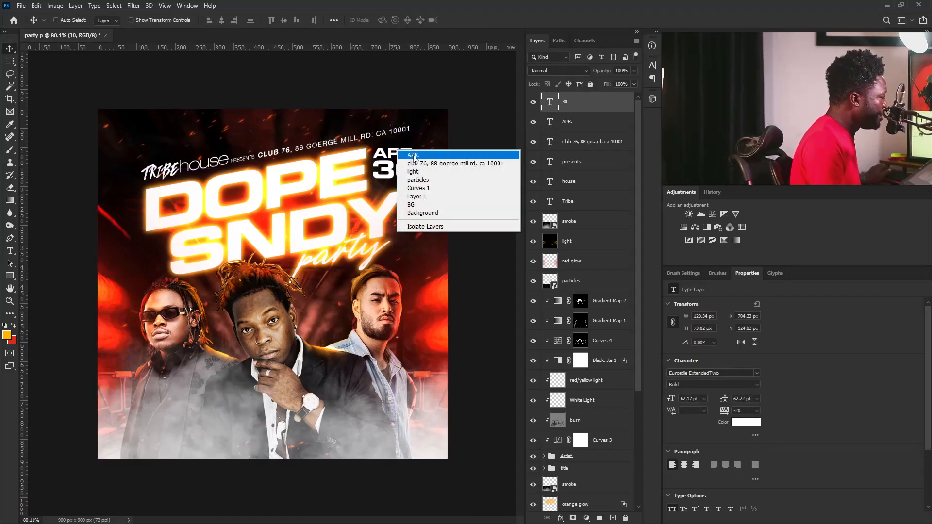
click(411, 155)
key(ctrl+j)
drag(397, 156, 397, 193)
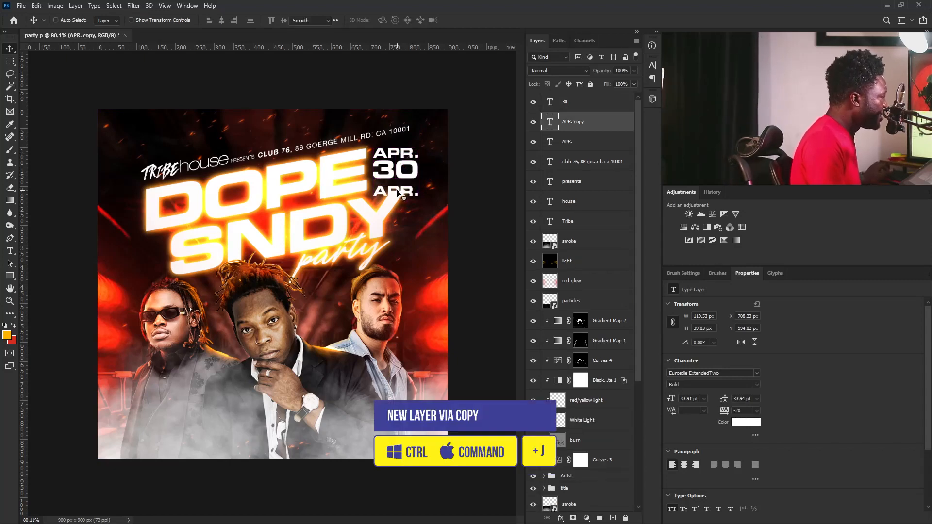
double_click(397, 192)
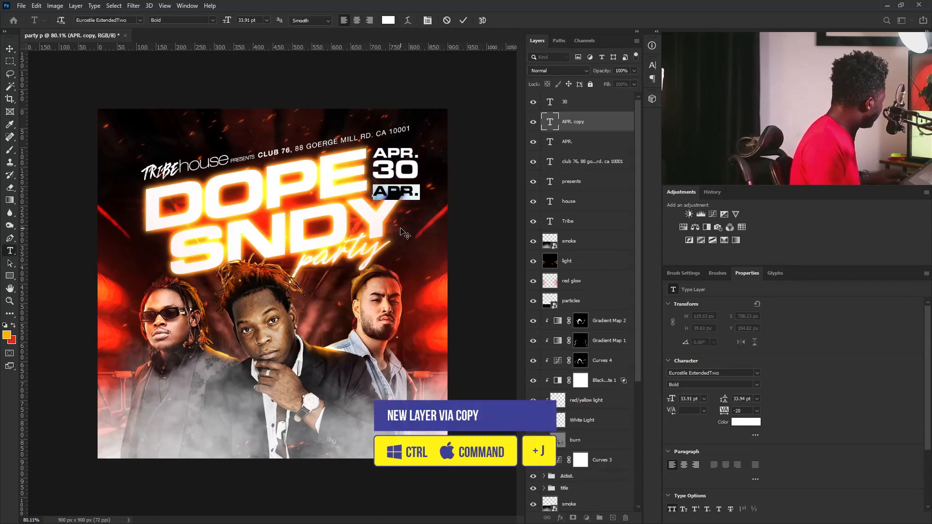
text(9PM)
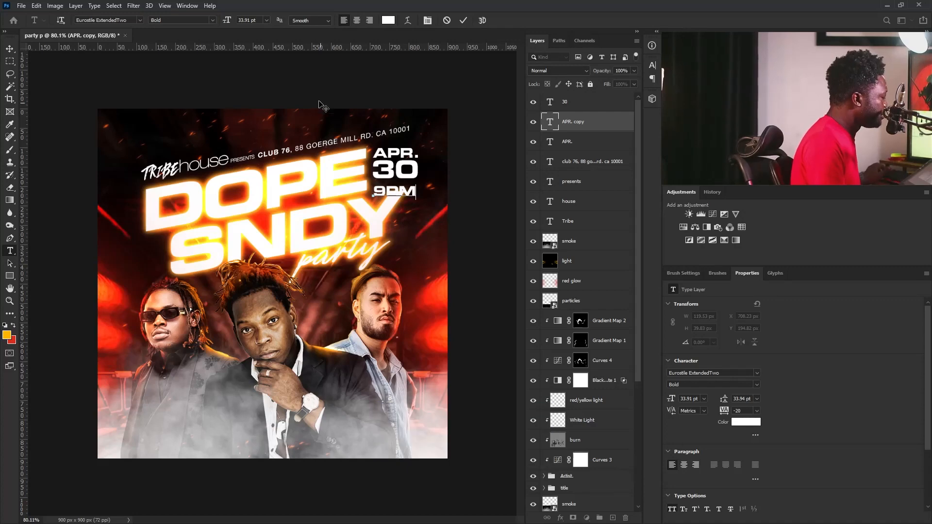
click(10, 50)
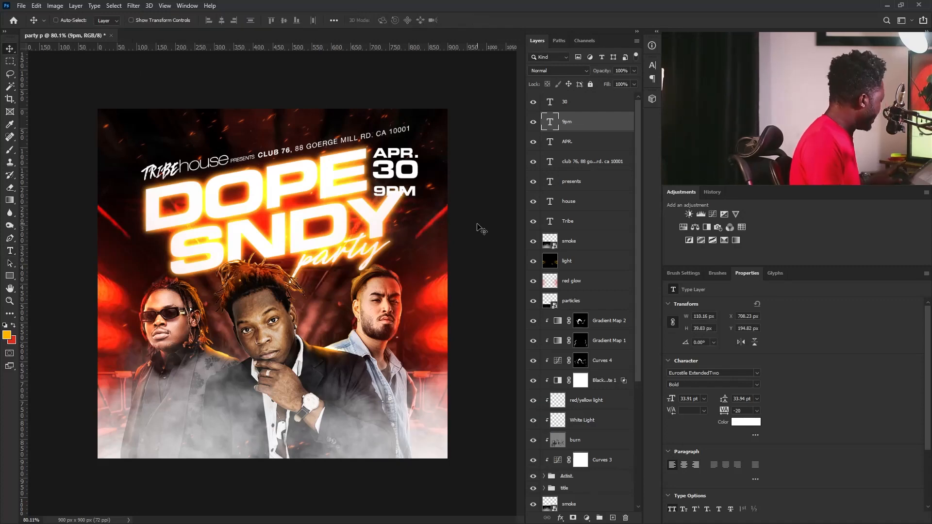
key(Up)
key(Up)
key(Up)
key(Up)
key(Up)
key(Up)
key(Up)
key(Up)
key(Up)
key(Up)
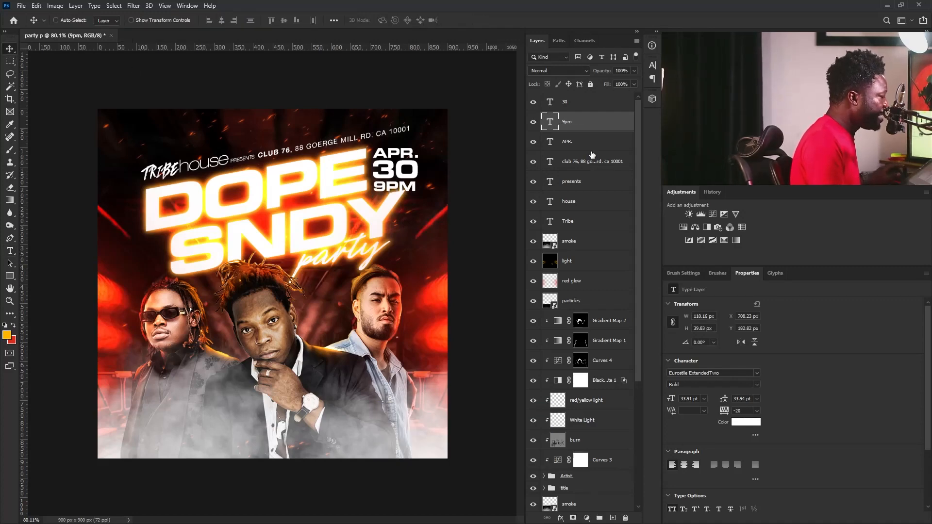
- Skew the APR., 30 and 9PM layers upward on the right to match the header
click(576, 148)
shift+click(572, 109)
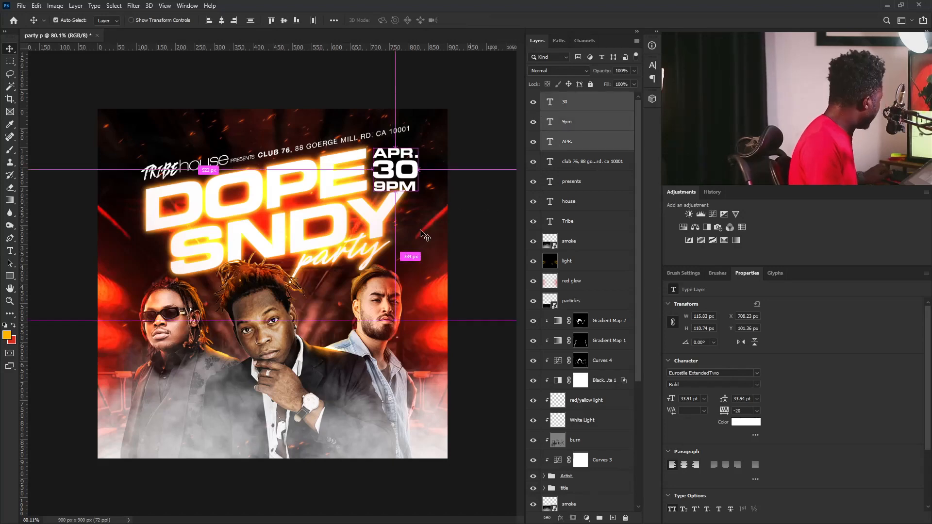
key(ctrl+t)
right_click(387, 181)
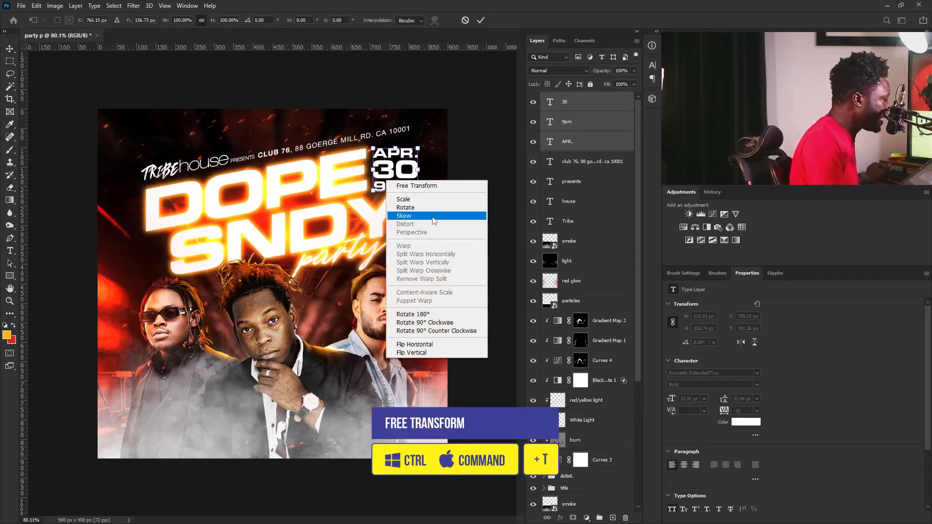
click(450, 215)
mouse_move(419, 169)
mouse_down()
mouse_move(418, 141)
mouse_move(402, 169)
mouse_up()
right_click(418, 163)
click(423, 158)
drag(399, 165, 398, 167)
key(Return)
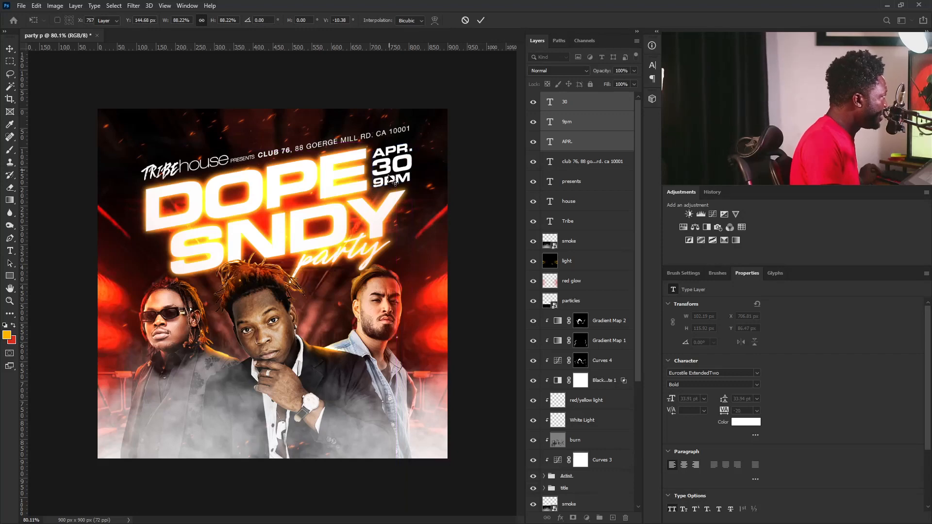
key(Up)
key(Up)
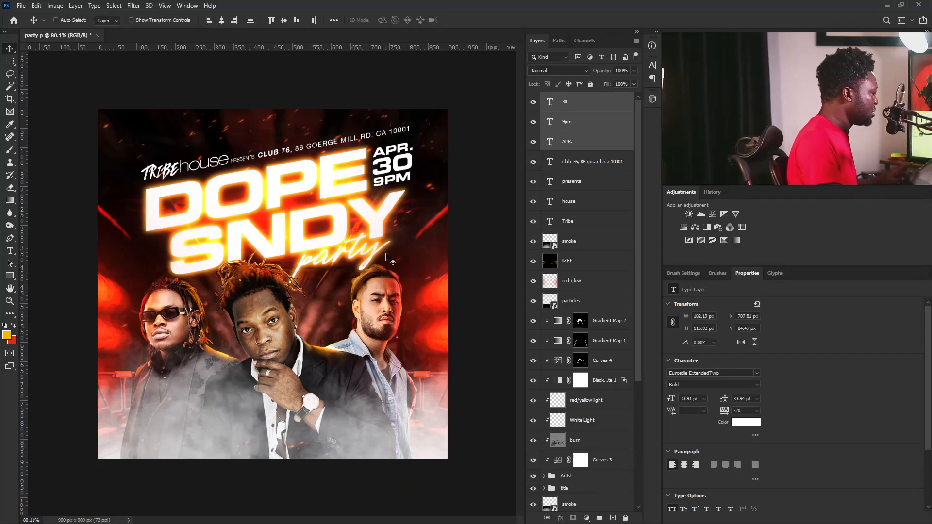
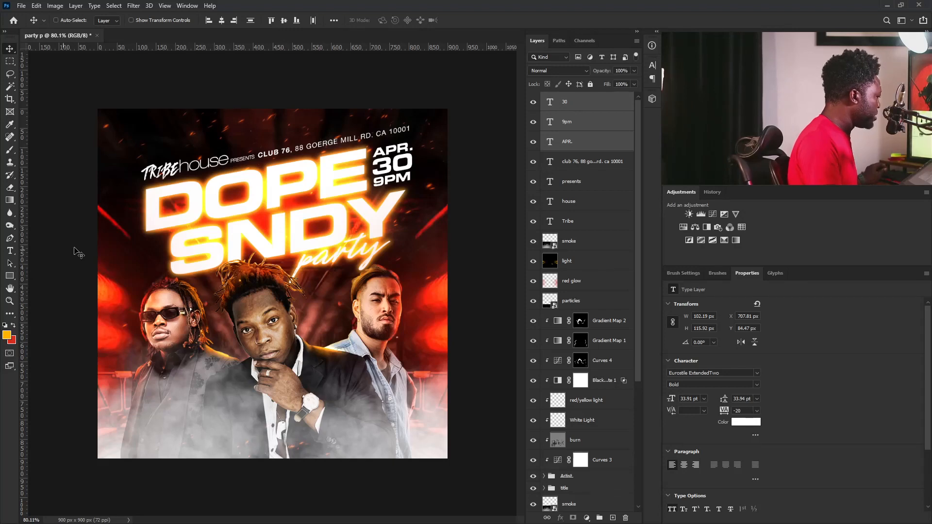
- Duplicate the APR. text layer, move the copy to the top of the stack, and place it over the left artist
click(563, 102)
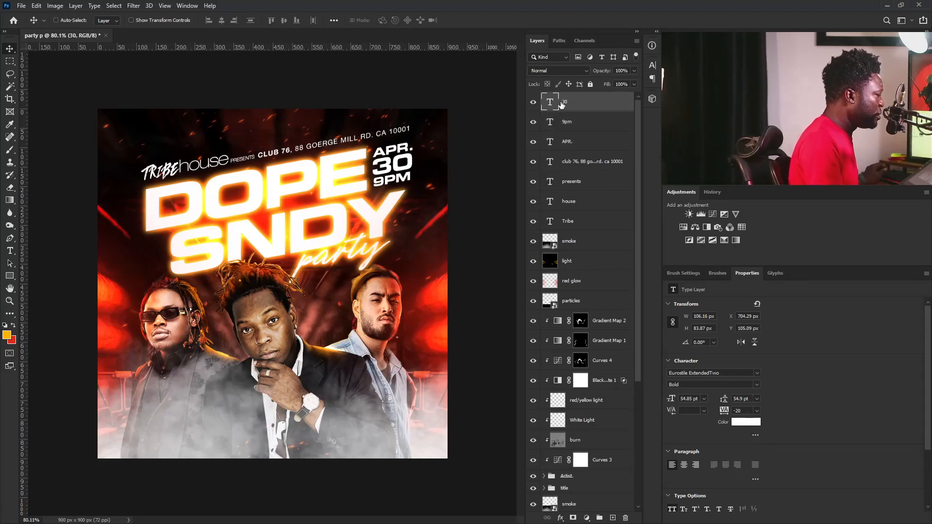
click(569, 122)
drag(567, 142, 613, 519)
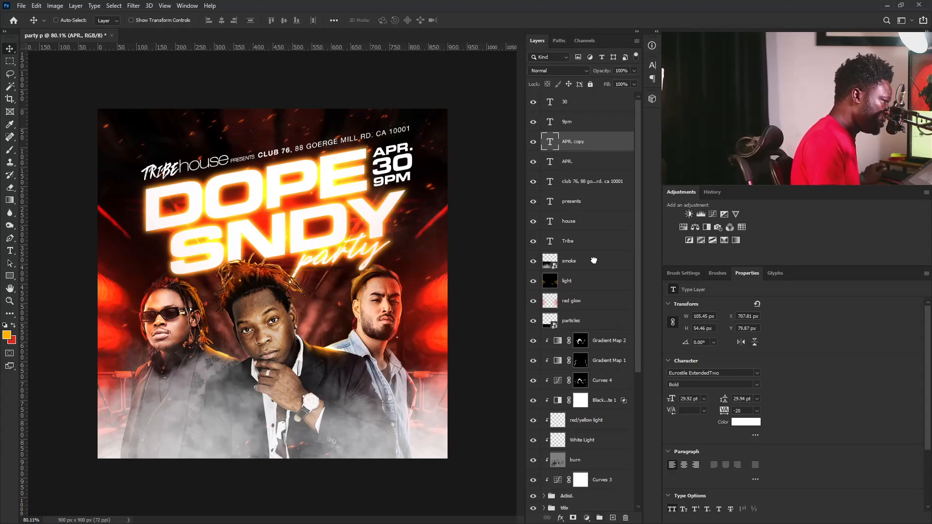
drag(573, 142, 581, 97)
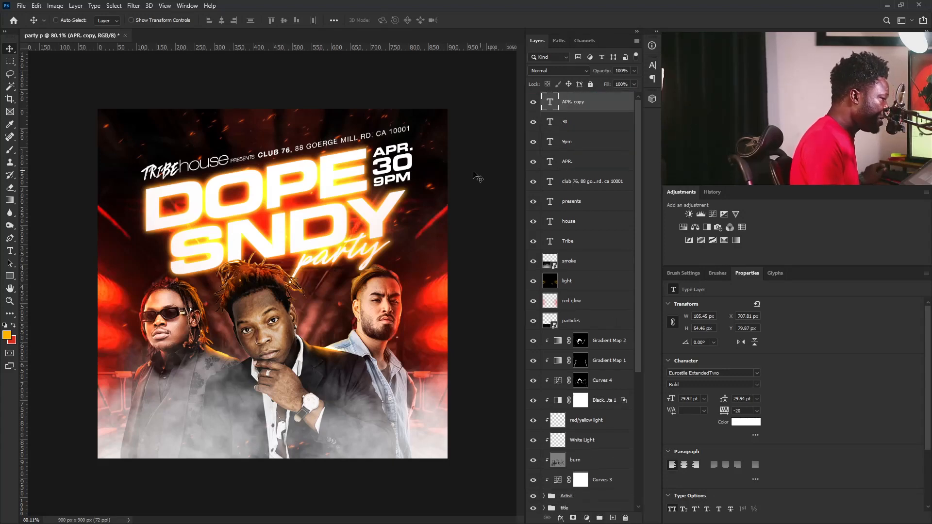
drag(405, 172, 171, 422)
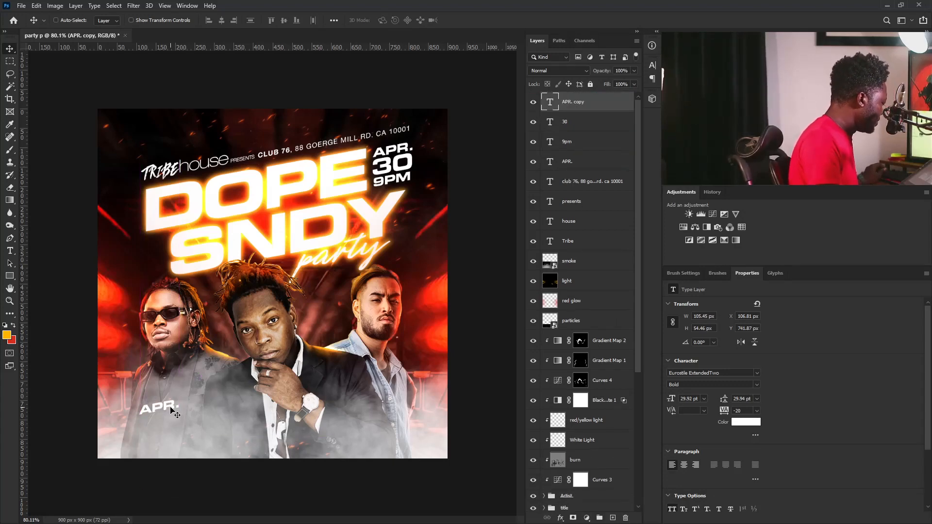
- Replace the copied text with MACE BREED on two lines and set the leading to 28 pt
double_click(170, 410)
text(MACE BREED)
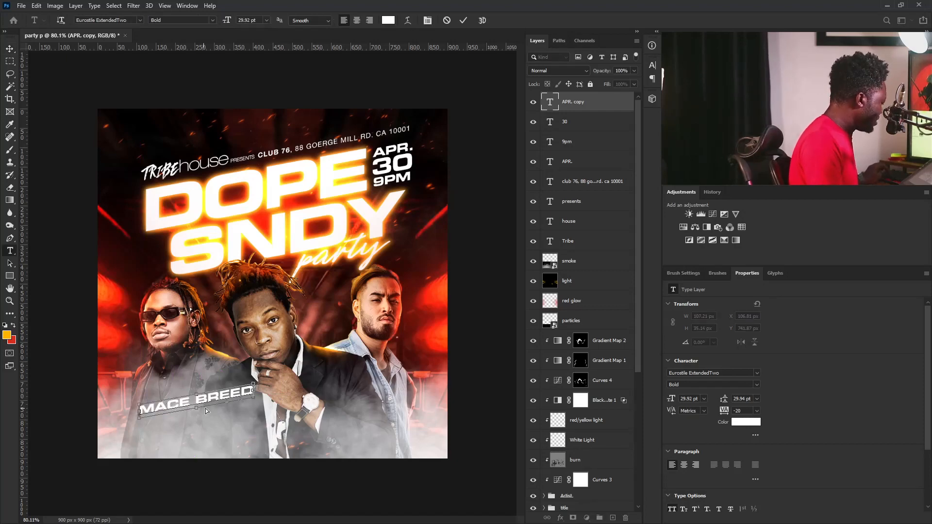
click(196, 399)
key(Return)
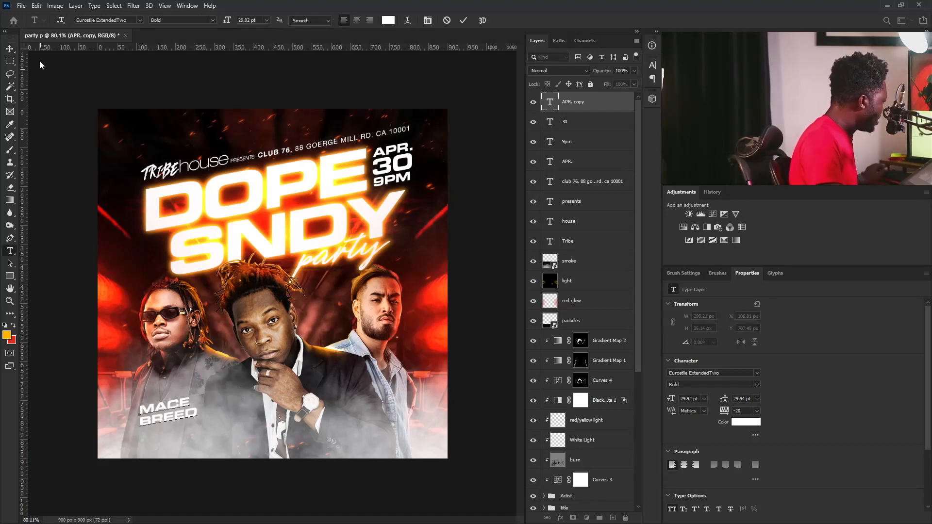
click(10, 50)
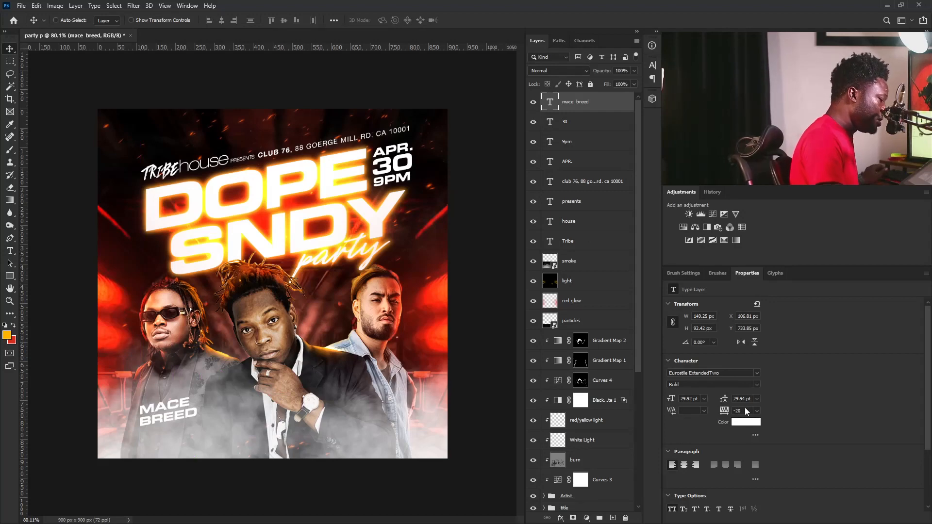
text(28)
key(Return)
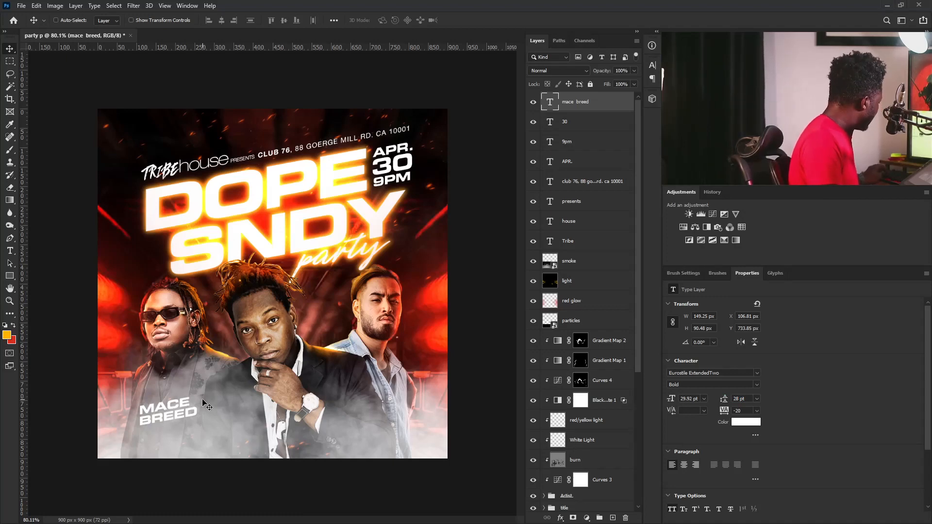
- Duplicate the MACE BREED layer below the name and change its text to GUD RECORDS
key(ctrl+j)
drag(174, 412, 172, 431)
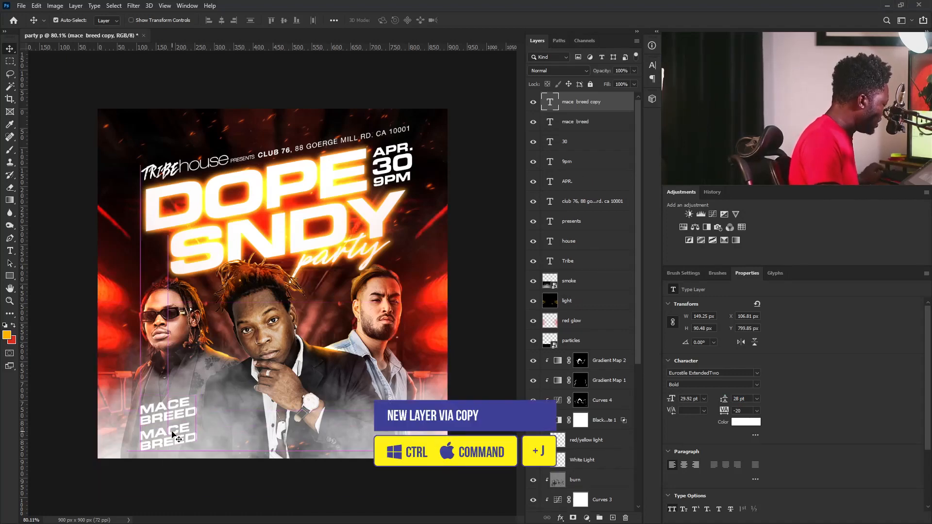
double_click(181, 430)
click(181, 430)
key(ctrl+a)
text(GUD RECORDS)
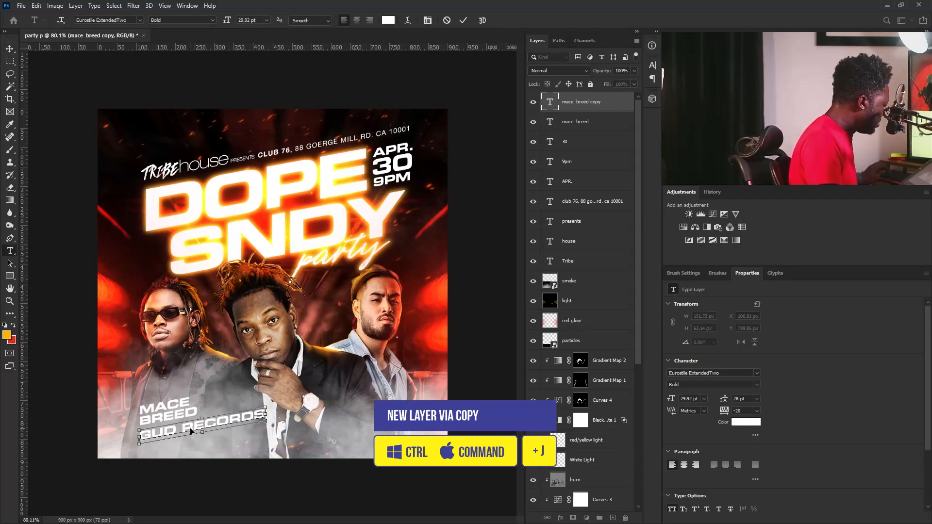
click(11, 49)
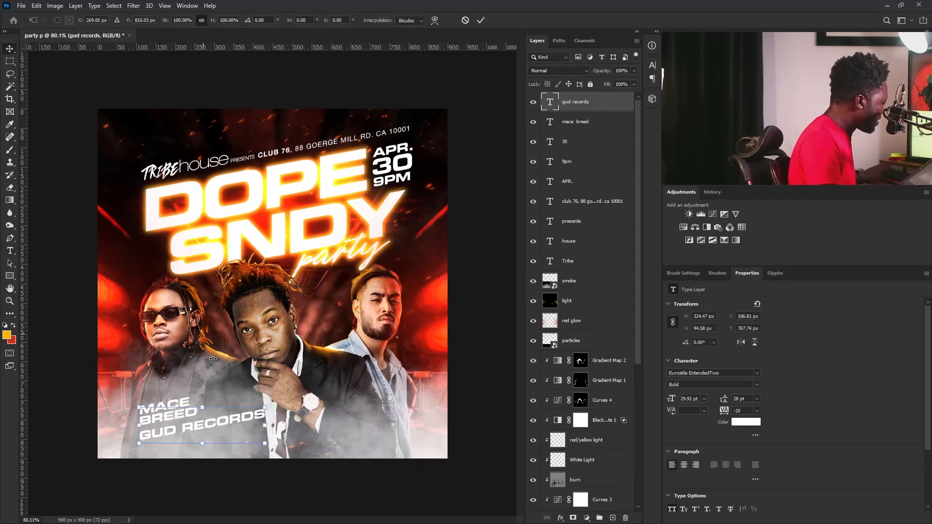
- Scale GUD RECORDS down to about 9.94 pt and nudge it into place under the name
key(ctrl+t)
drag(267, 445, 184, 433)
key(Return)
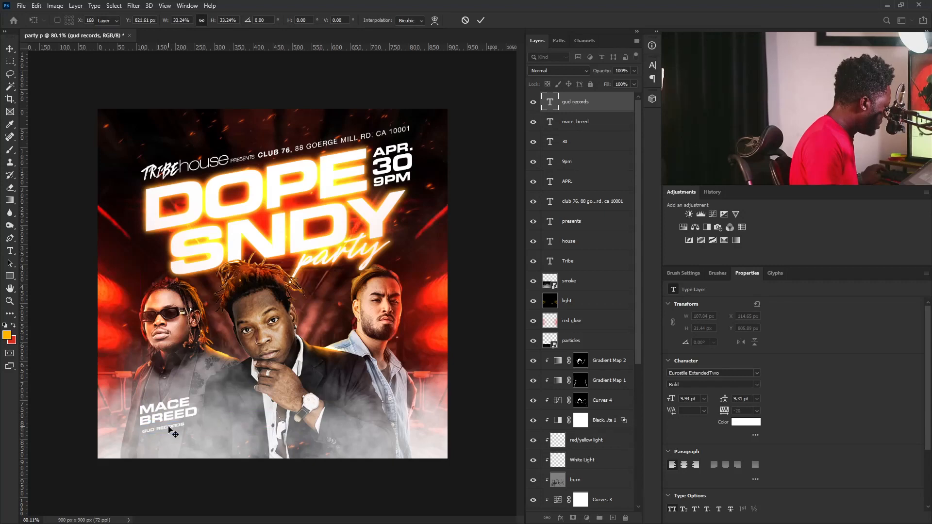
key(Left)
key(Left)
key(Left)
key(Left)
key(Up)
key(Up)
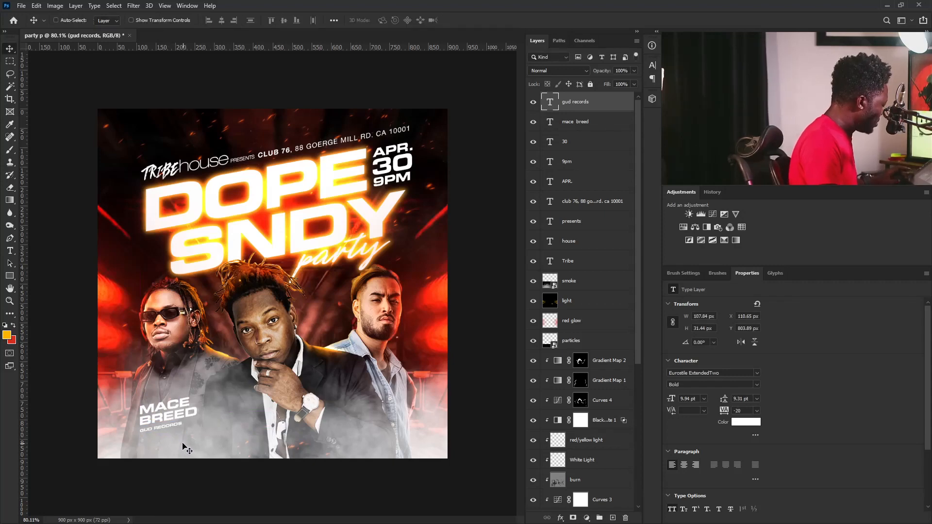
- Scale the MACE BREED name and GUD RECORDS label down slightly together
ctrl+click(580, 122)
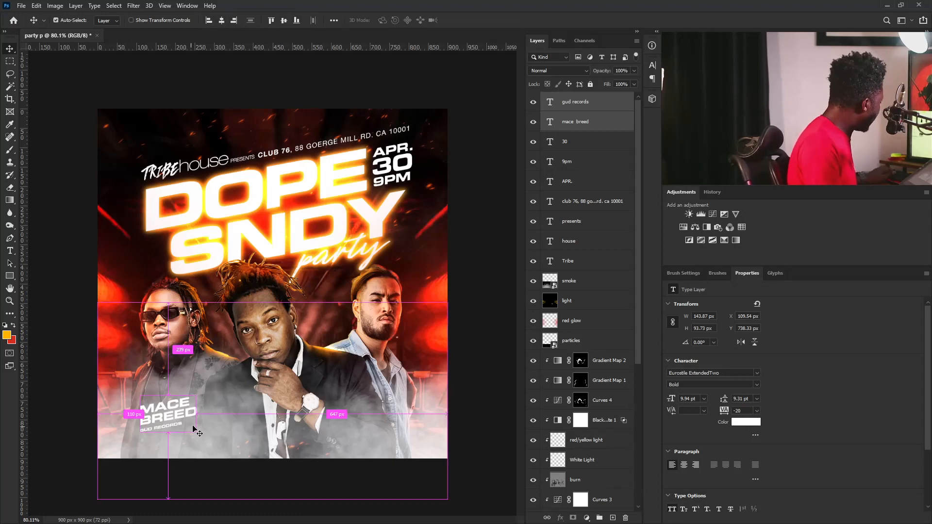
key(ctrl+t)
drag(195, 395, 160, 421)
key(Return)
- Duplicate the credit layers and place the MATH LUTHER and BRIAN LOPPPY credits under the middle and right artists
drag(578, 112, 614, 518)
drag(178, 413, 225, 418)
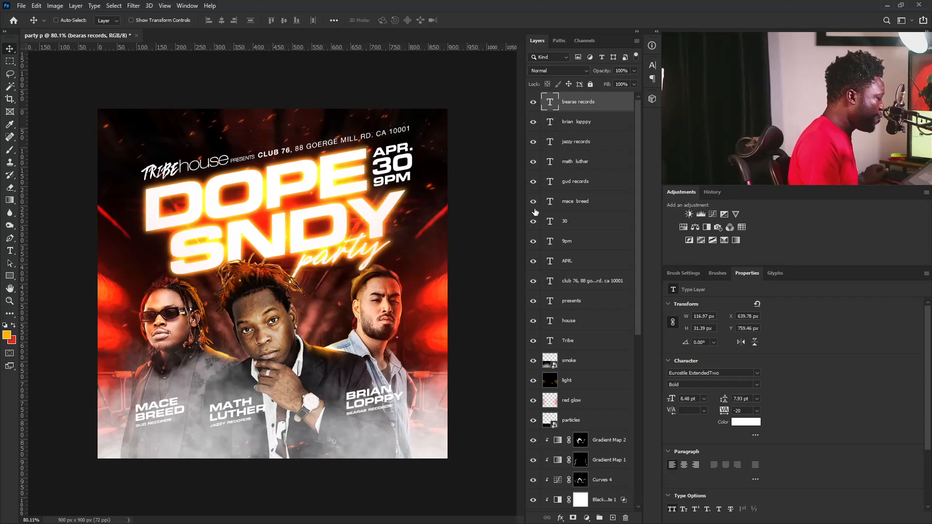
shift+click(573, 125)
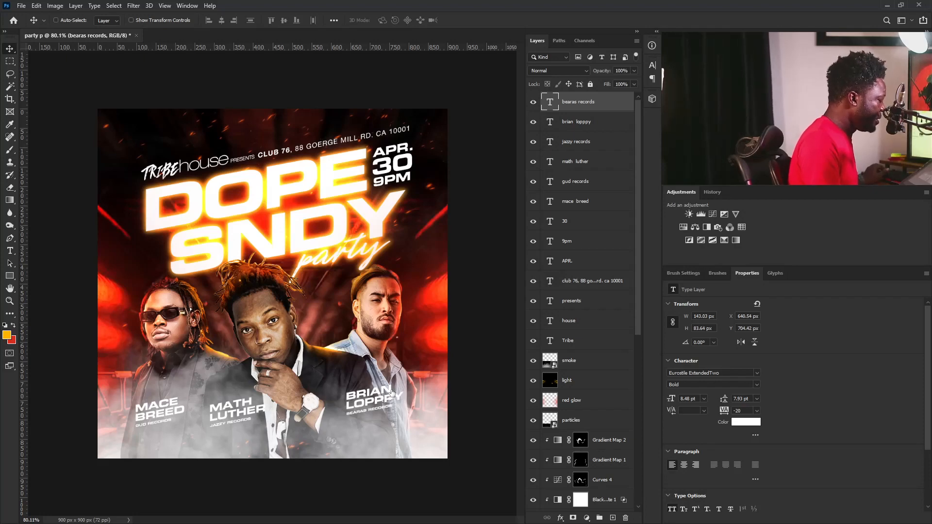
drag(387, 390, 393, 391)
click(575, 363)
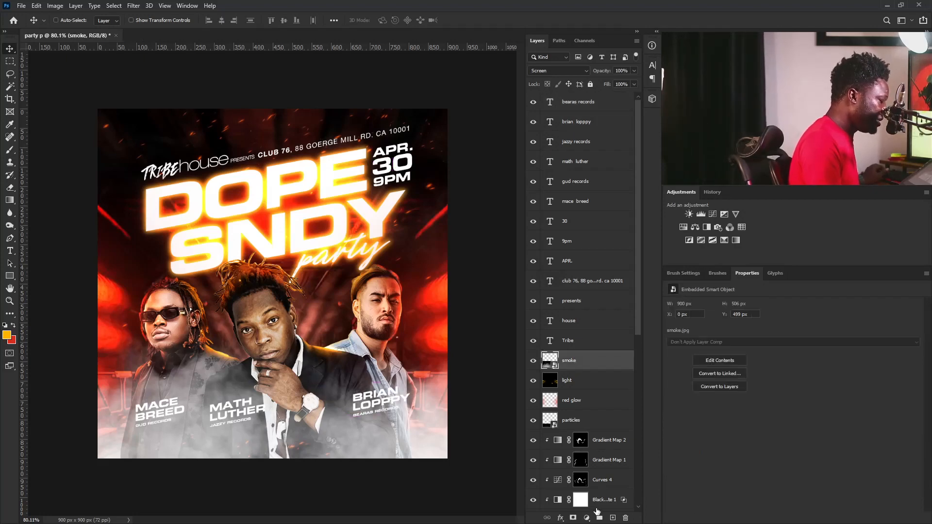
- Add a new layer named 'shadow' above the smoke and set the foreground color to black (000000)
click(612, 518)
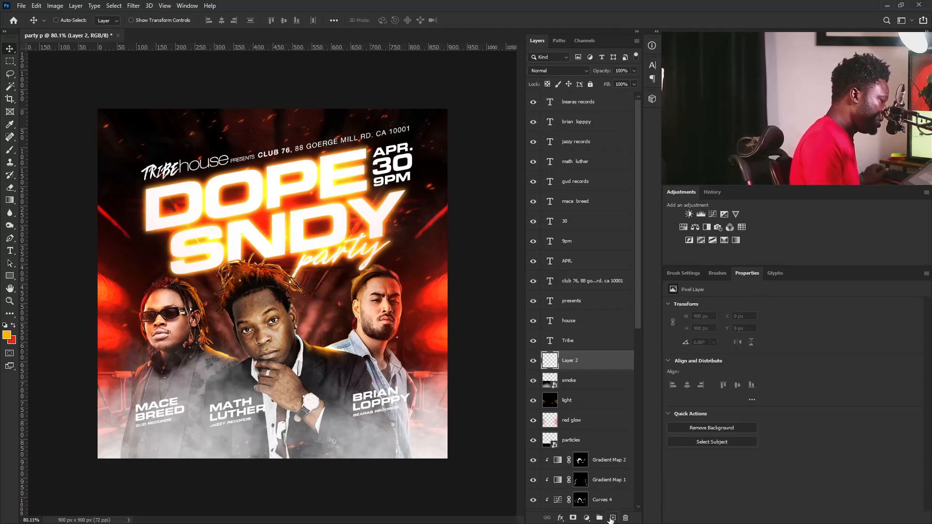
click(10, 334)
text(000000)
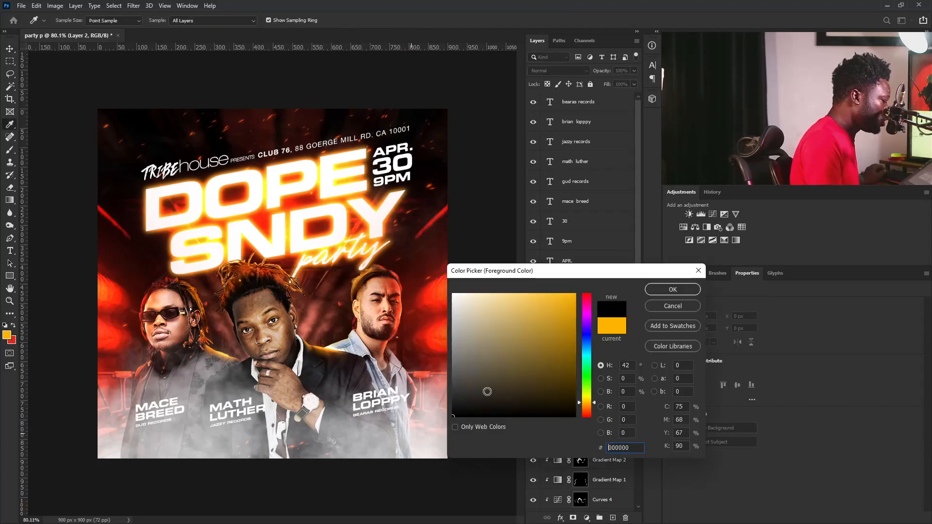
click(689, 290)
key(v)
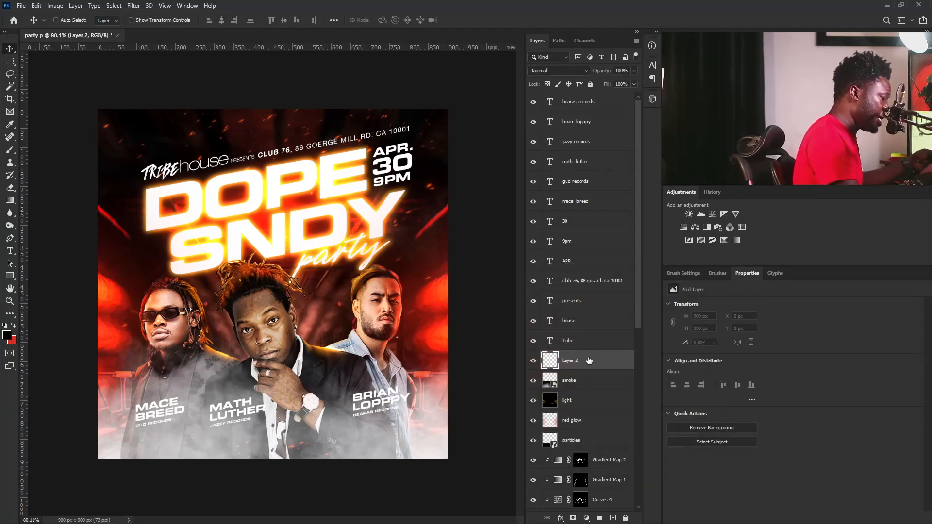
double_click(572, 362)
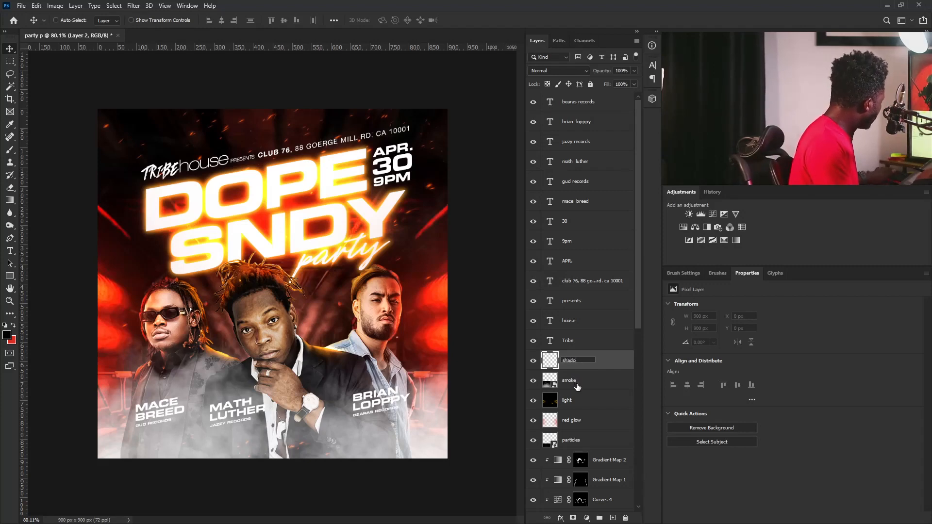
key(Return)
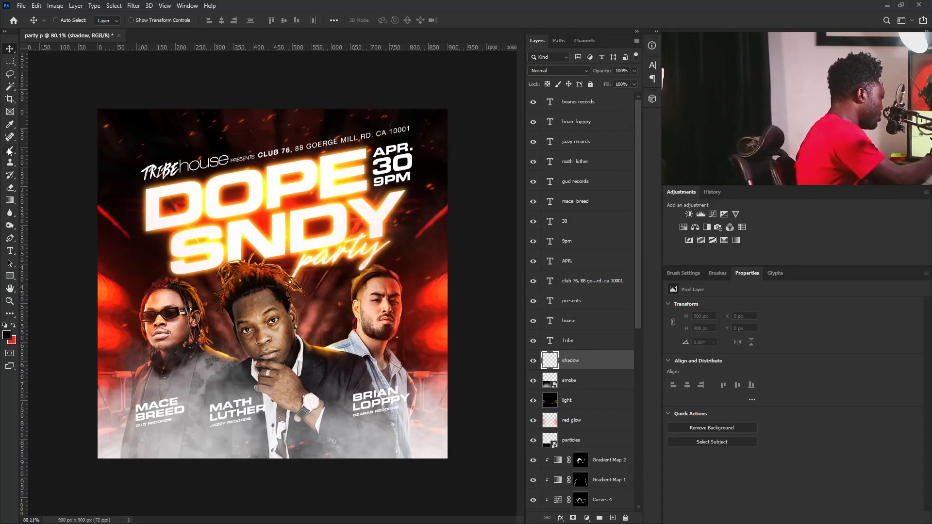
- Paint a soft dark shadow near BRIAN LOPPPY with a size 90 brush, then fit the flyer to the window
key(b)
key(bracketright)
key(bracketright)
key(bracketright)
key(bracketright)
key(bracketright)
key(bracketright)
key(bracketright)
key(bracketright)
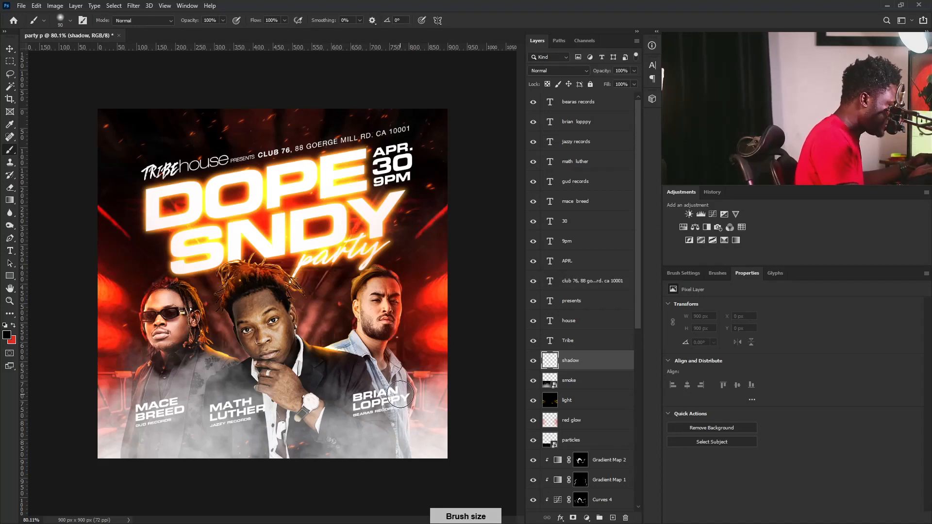
mouse_move(388, 401)
mouse_down()
mouse_move(403, 399)
mouse_move(371, 393)
mouse_move(401, 389)
mouse_move(408, 398)
mouse_move(372, 388)
mouse_move(396, 410)
mouse_move(348, 438)
mouse_up()
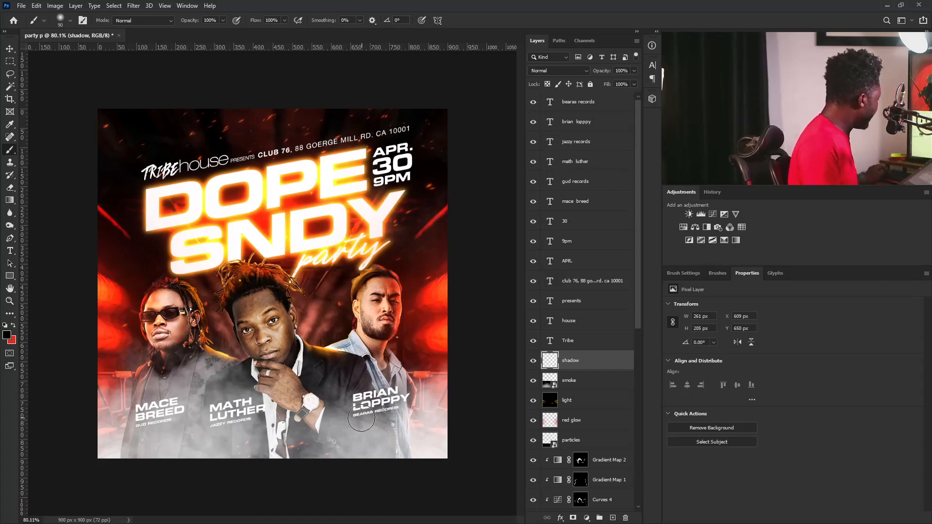
key(v)
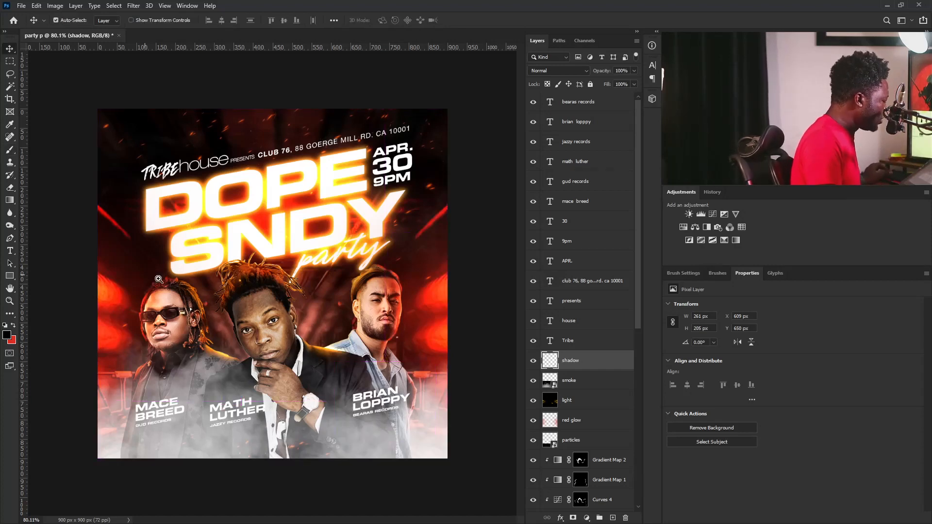
drag(156, 290, 168, 288)
key(ctrl+0)
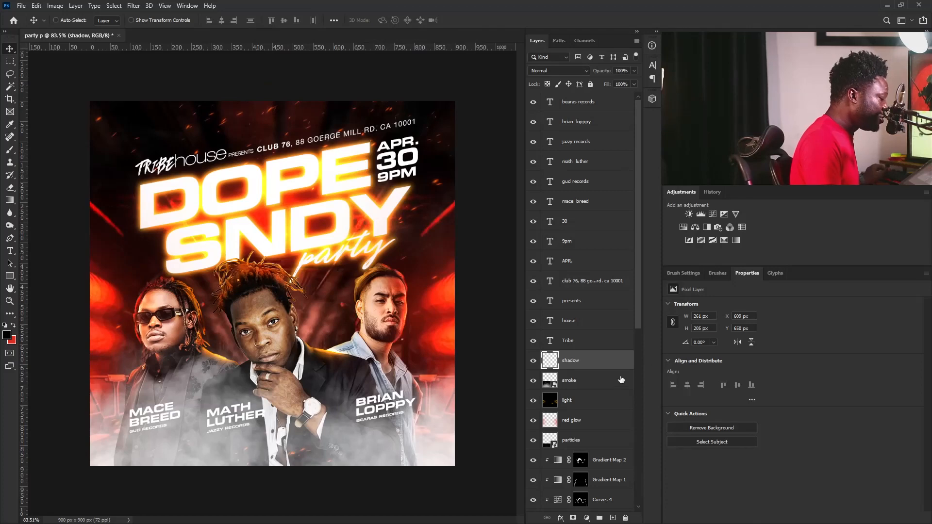
- Add a Curves 5 adjustment above the smoke layer and raise a curve point to brighten the flyer
click(576, 384)
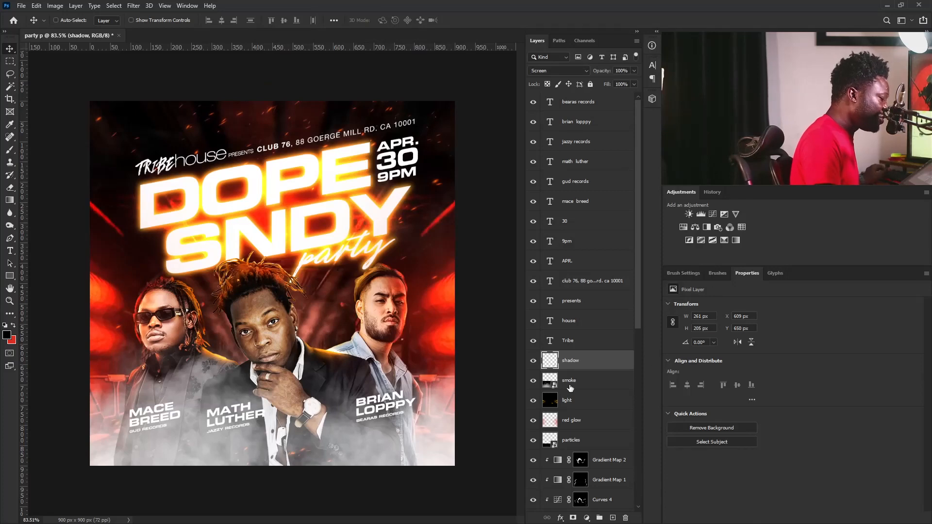
click(711, 216)
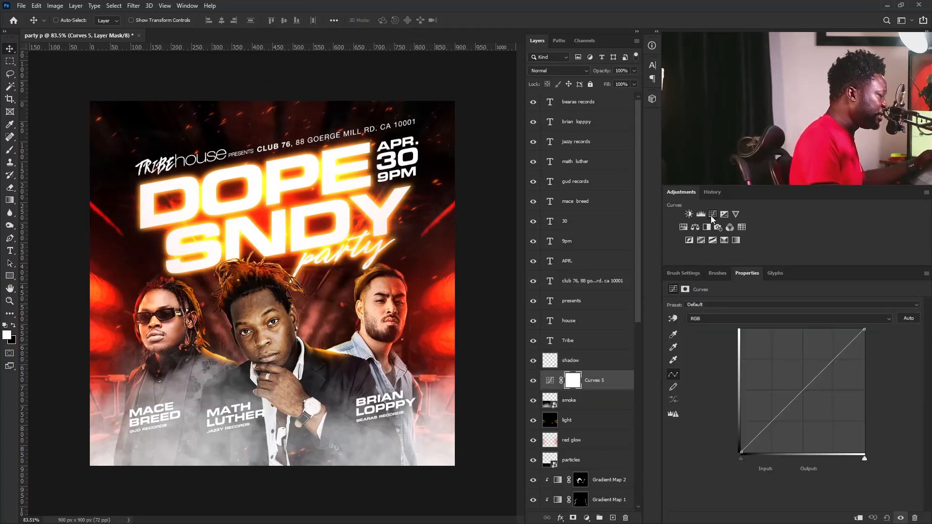
click(810, 387)
drag(804, 371, 799, 367)
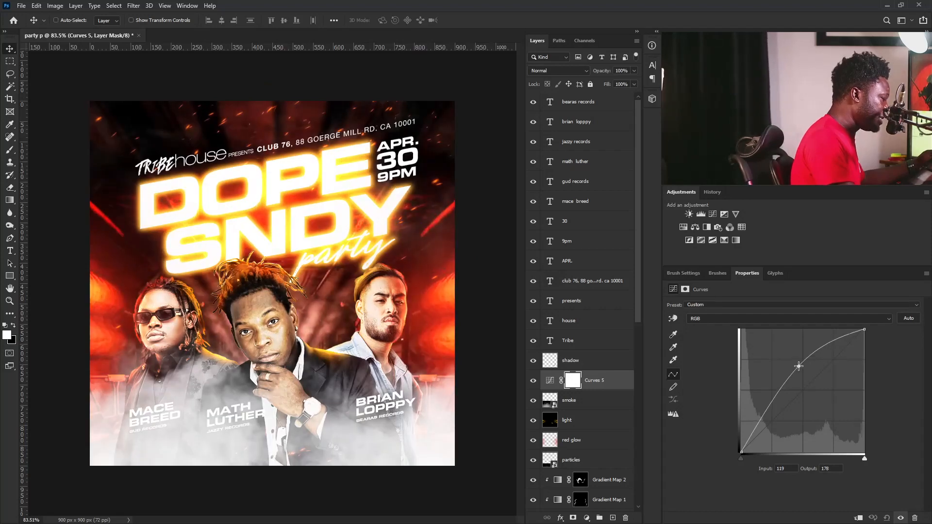
double_click(626, 381)
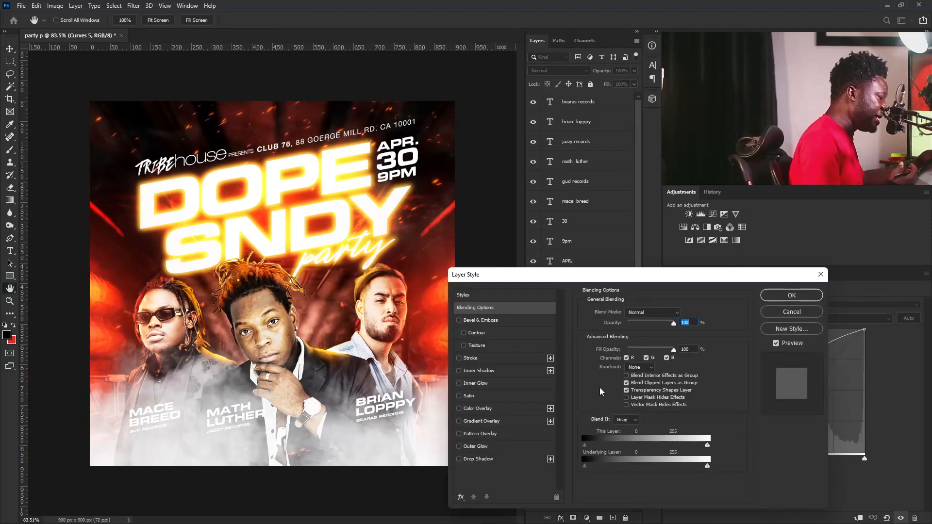
- Set Curves 5's Underlying Layer Blend If to a split 105/211–255 range
drag(649, 275, 655, 281)
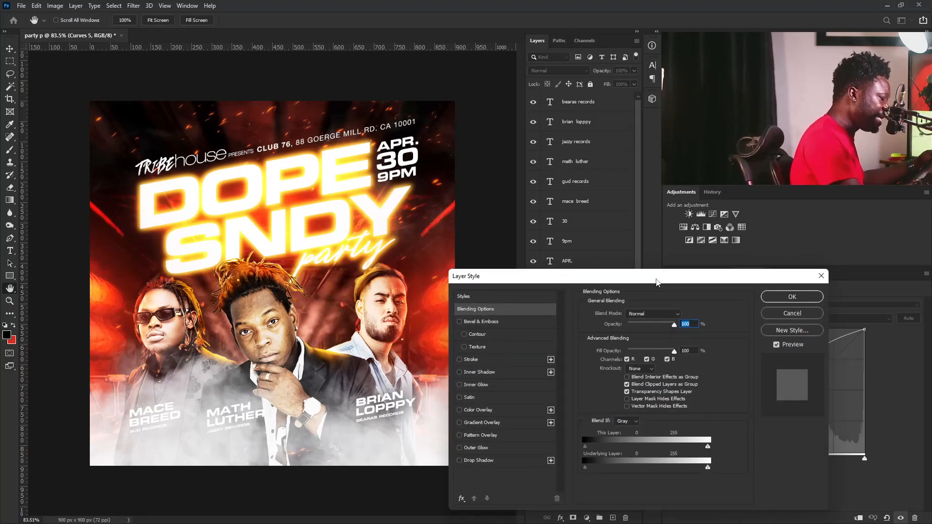
drag(585, 469, 688, 472)
key(alt)
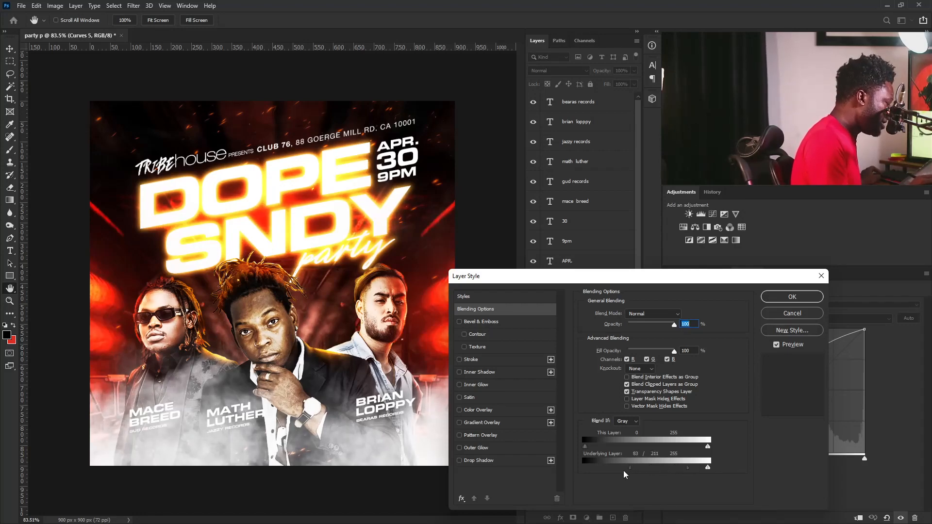
drag(625, 474, 639, 474)
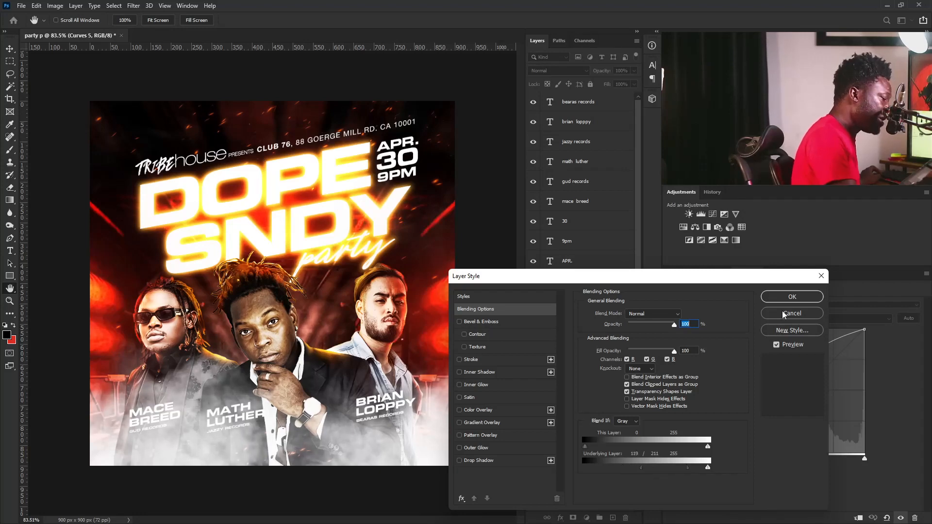
click(792, 297)
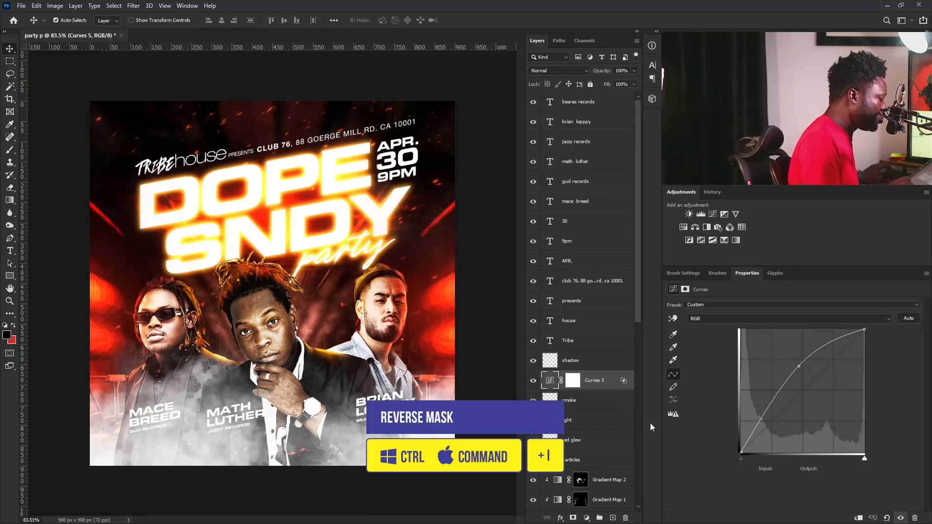
- Invert the Curves 5 mask to black and paint the brightening back onto the right man's face
click(573, 380)
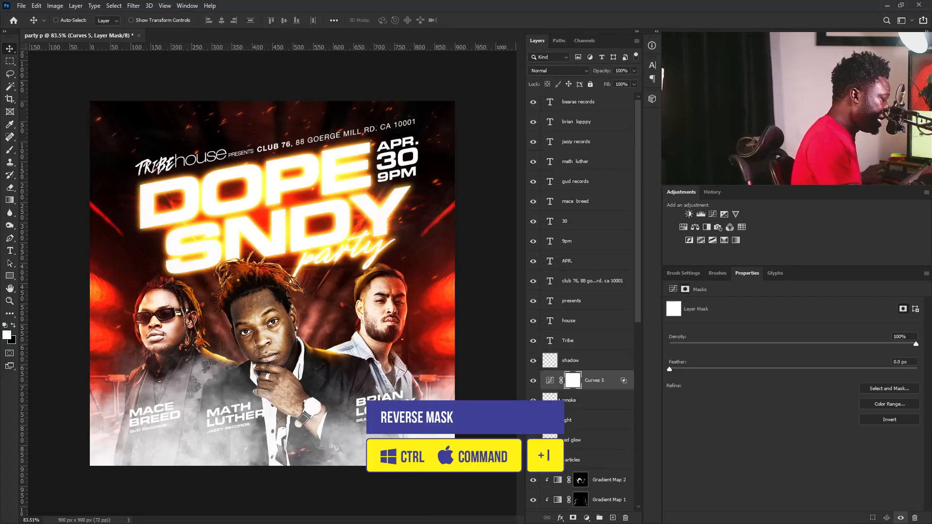
key(ctrl+i)
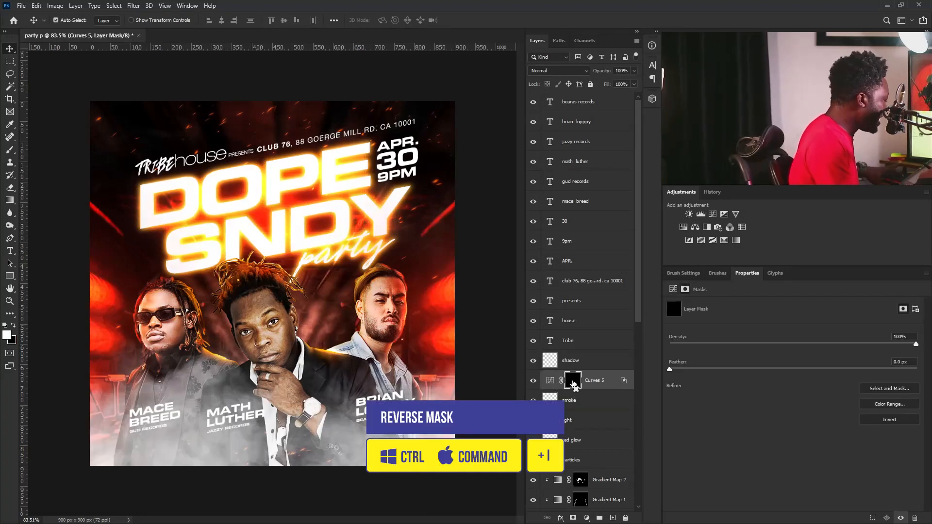
click(10, 149)
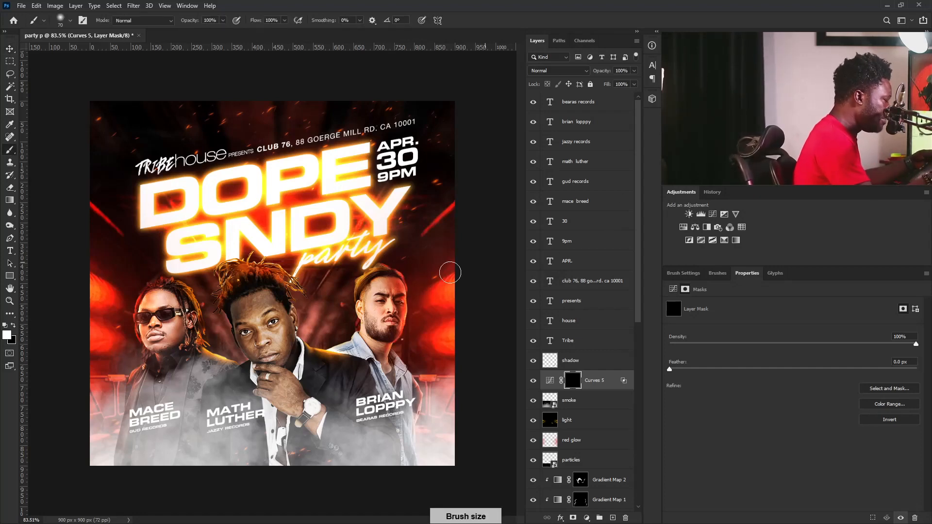
key(bracketleft)
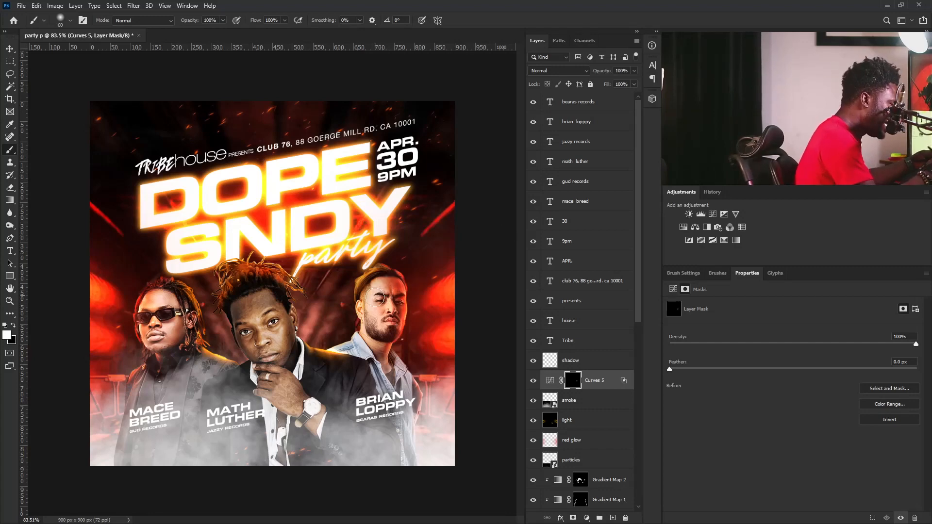
mouse_move(381, 291)
mouse_down()
mouse_move(380, 312)
mouse_move(387, 297)
mouse_up()
- Paint the brightening onto the centre and left men's foreheads, noses and cheeks with a resized brush
key(bracketleft)
key(bracketleft)
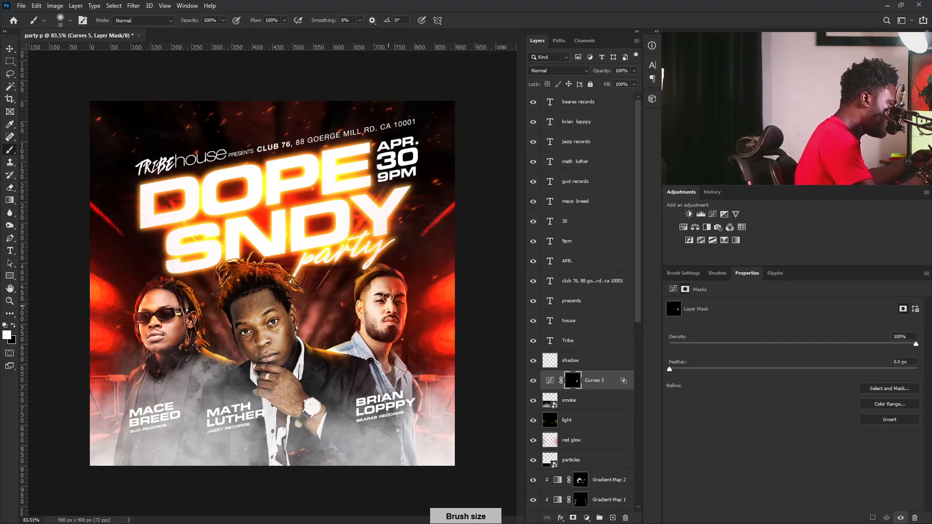
key(bracketleft)
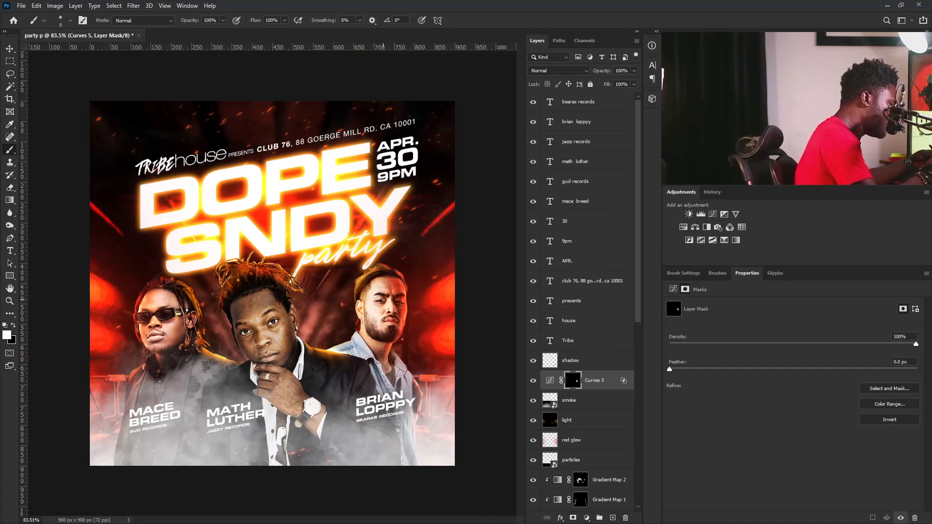
key(bracketright)
key(bracketright)
key(bracketright)
key(bracketright)
drag(270, 305, 260, 330)
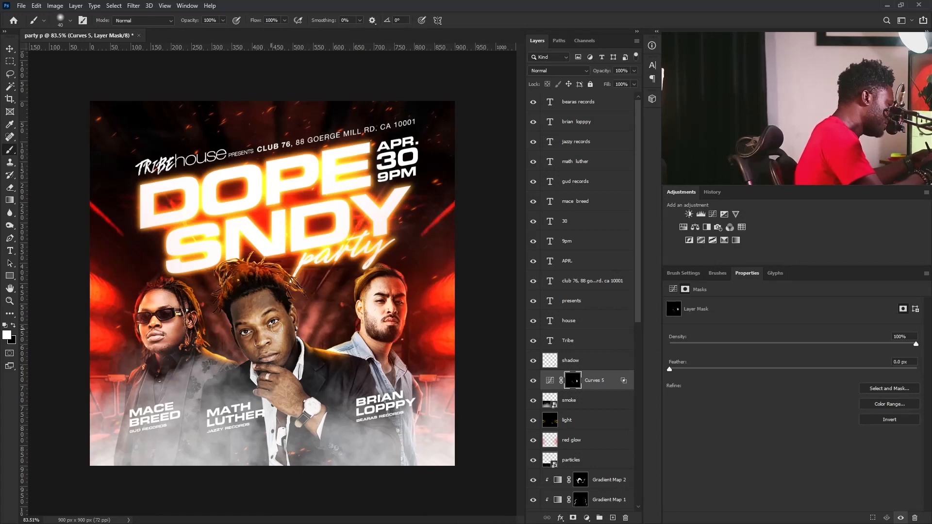
mouse_move(156, 303)
mouse_down()
mouse_move(174, 306)
mouse_move(170, 327)
mouse_up()
key(bracketleft)
key(bracketleft)
key(bracketleft)
key(bracketleft)
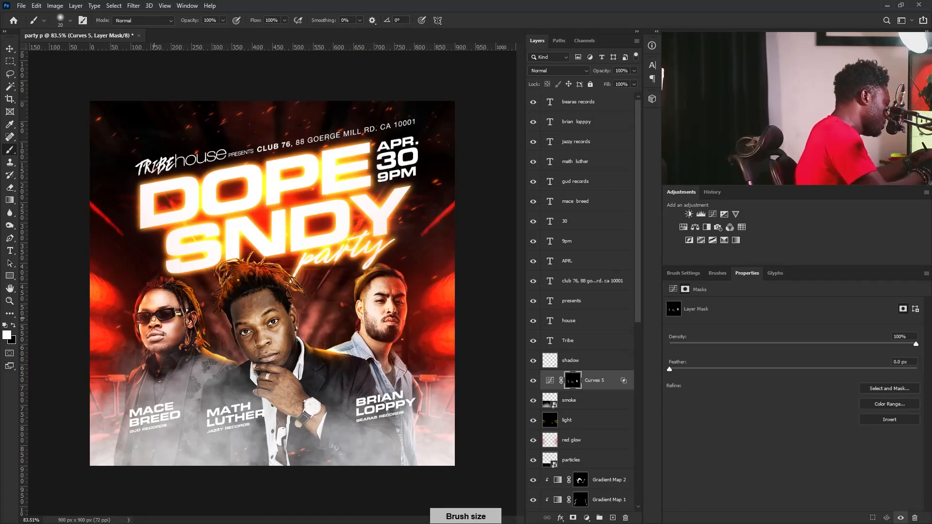
key(bracketright)
key(bracketright)
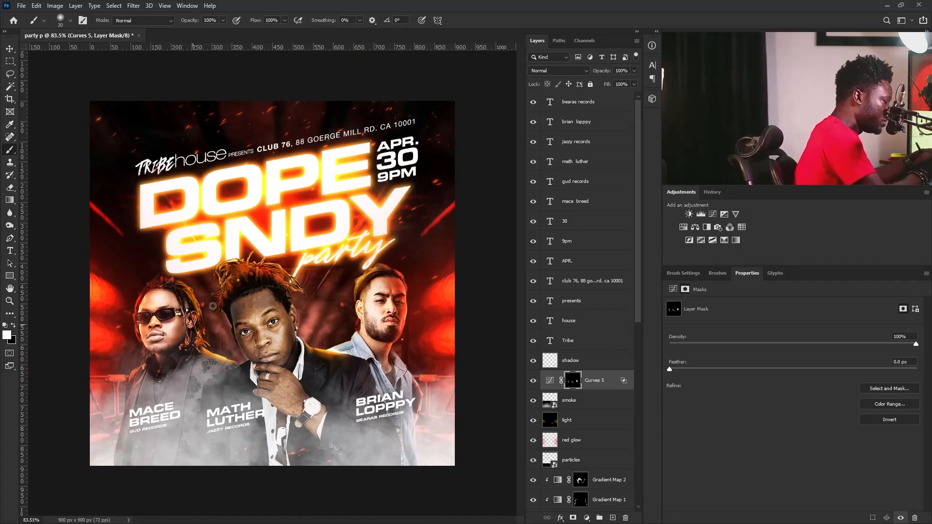
key(bracketright)
key(bracketright)
key(bracketright)
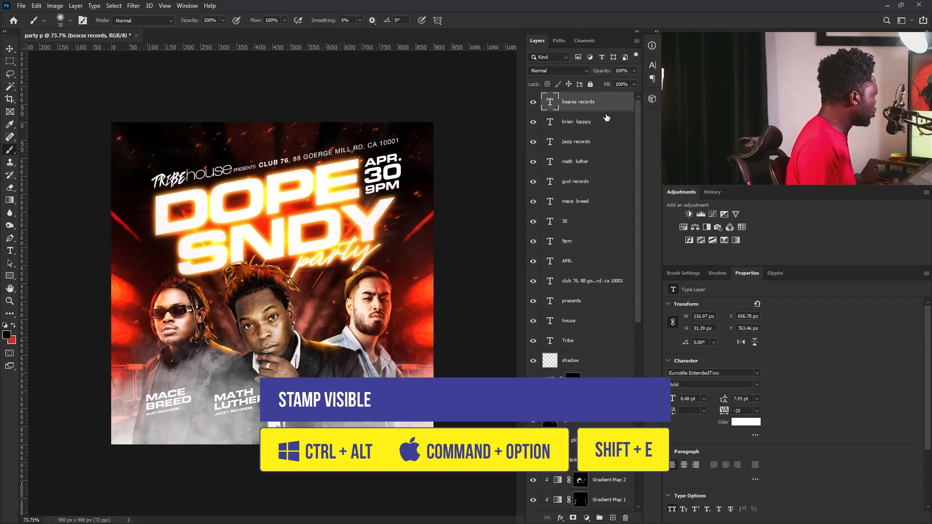
- Stamp all visible layers into Layer 2 with Ctrl+Alt+Shift+E and convert it to a smart object
key(ctrl+shift+alt+e)
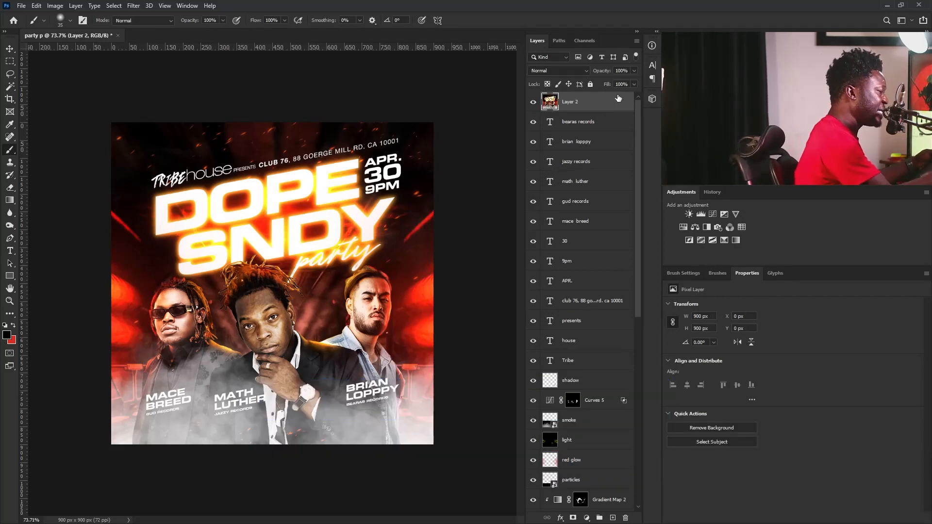
right_click(610, 102)
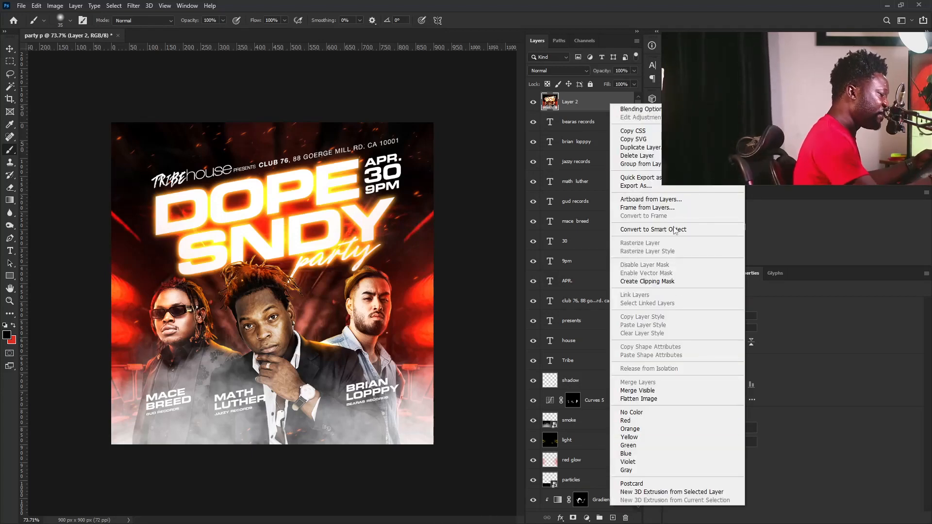
click(653, 230)
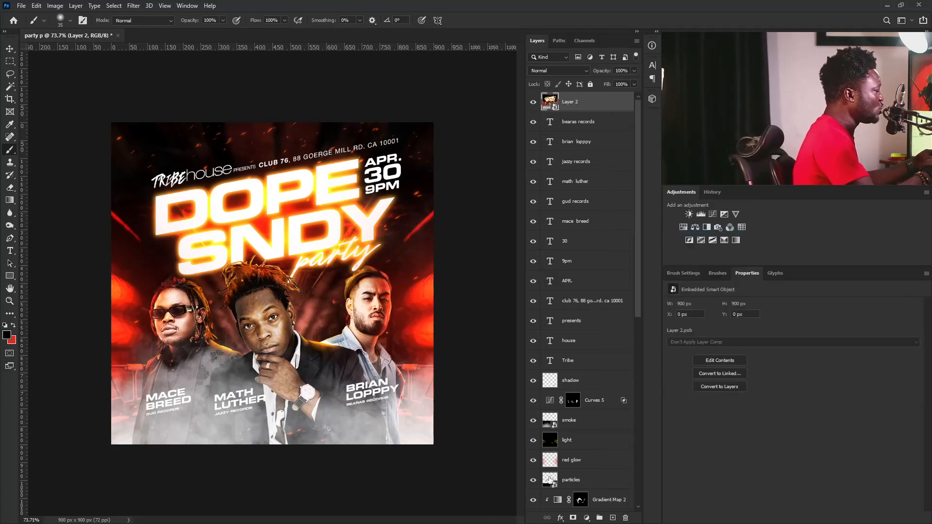
click(133, 6)
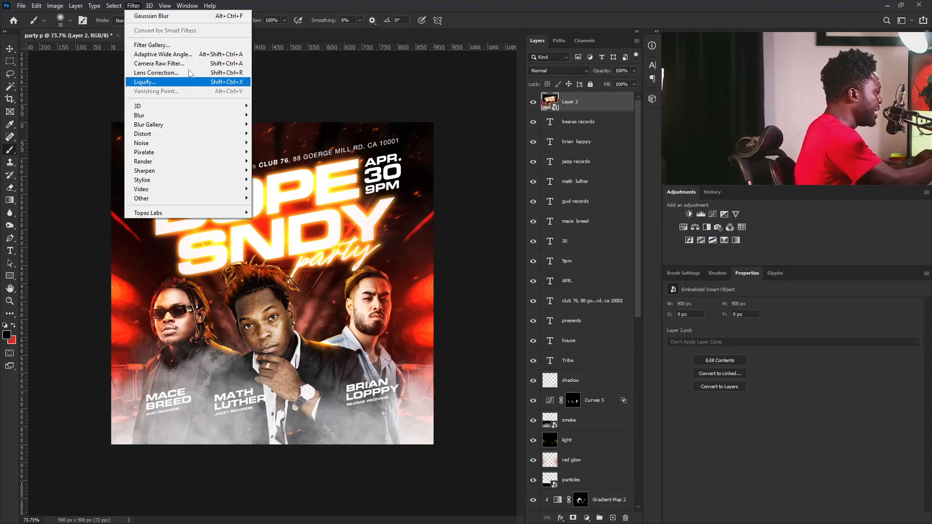
click(186, 63)
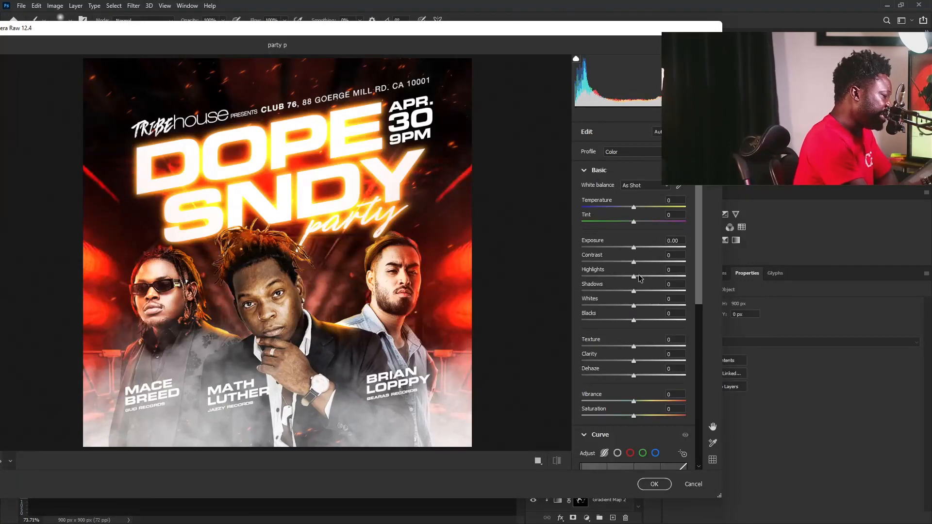
- In Camera Raw's Basic panel, set Highlights -20, Shadows -10, Whites +22 and Vibrance +26
drag(634, 277, 627, 276)
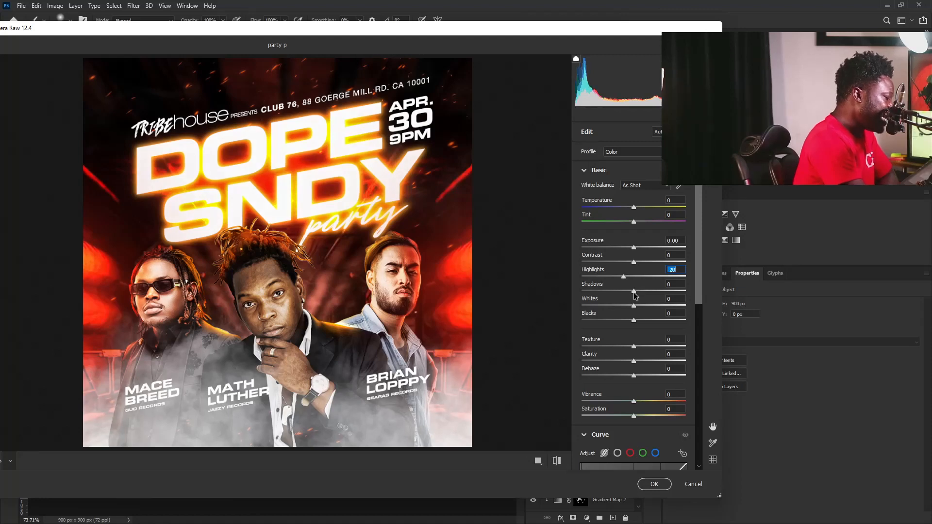
mouse_move(635, 292)
mouse_down()
mouse_move(647, 291)
mouse_move(629, 293)
mouse_up()
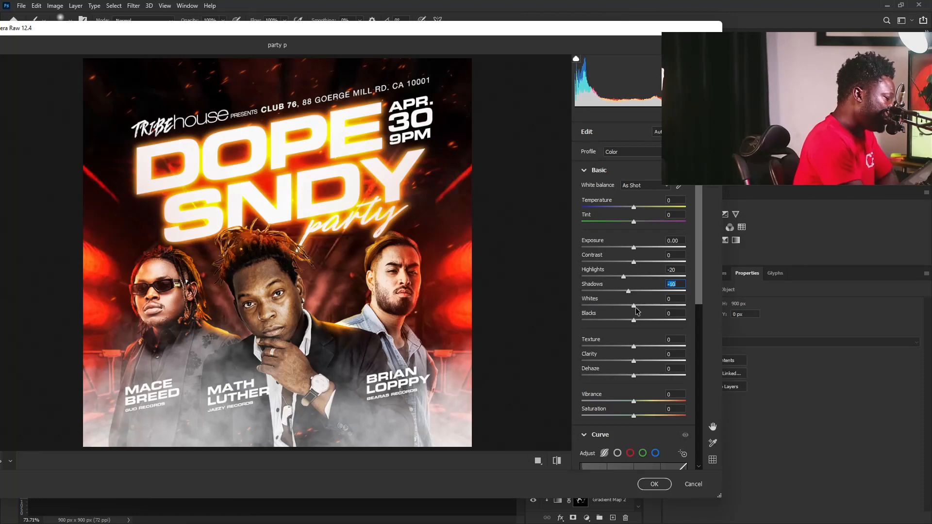
drag(634, 306, 645, 305)
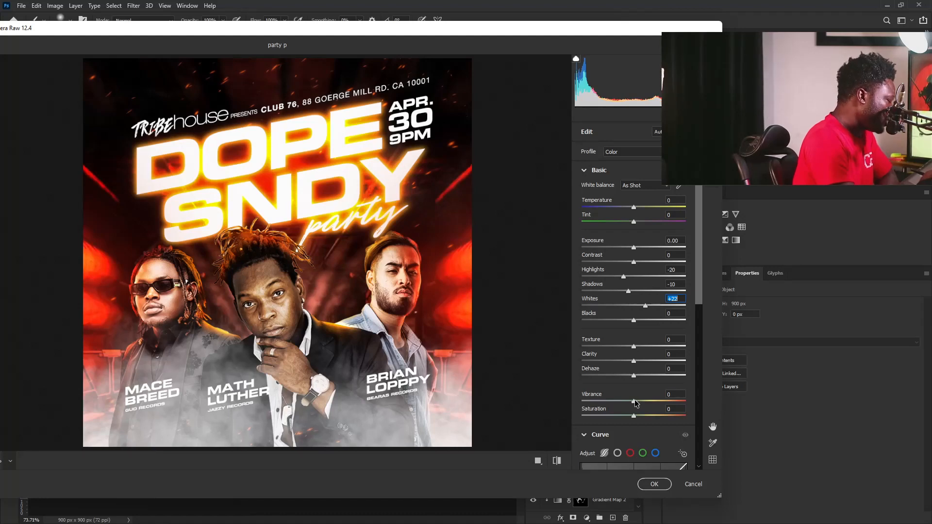
drag(635, 402, 644, 402)
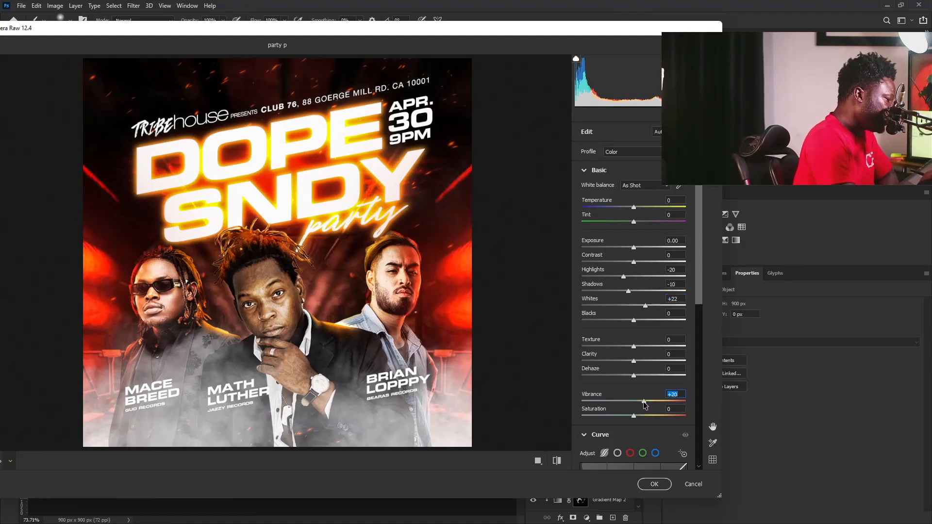
click(590, 173)
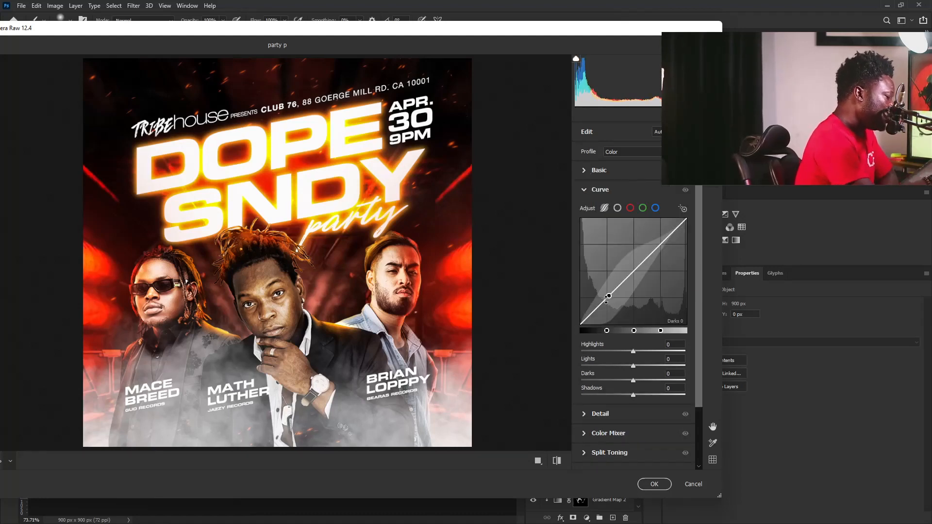
- Drag the Camera Raw curve's Darks to -10 and Lights to +9
drag(608, 296, 615, 306)
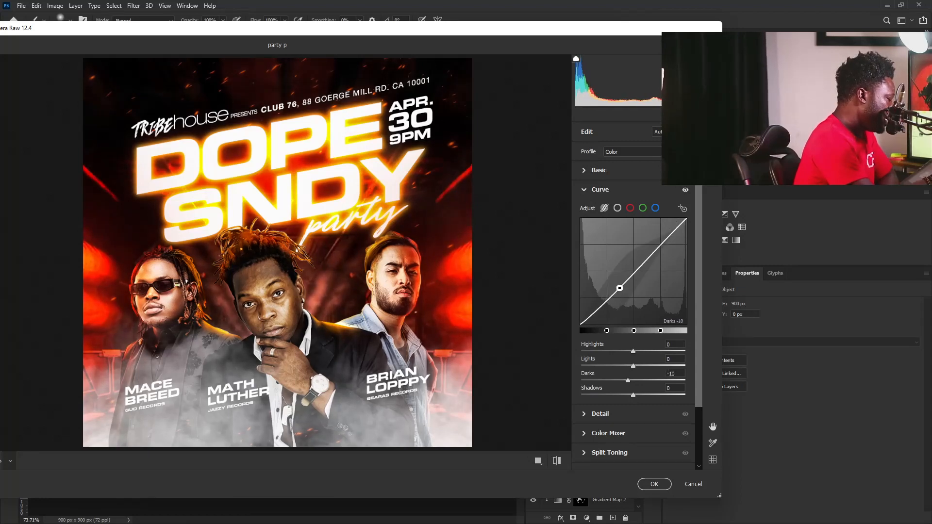
drag(657, 256, 657, 243)
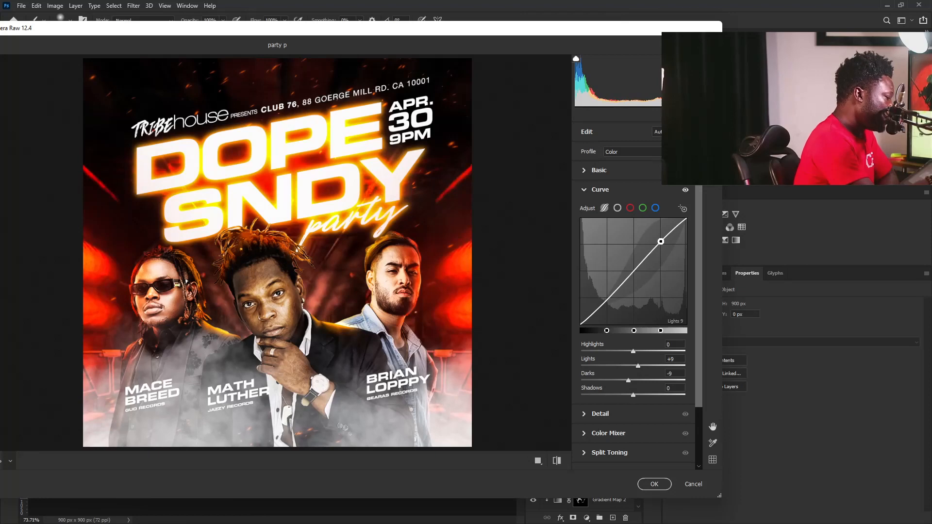
click(600, 190)
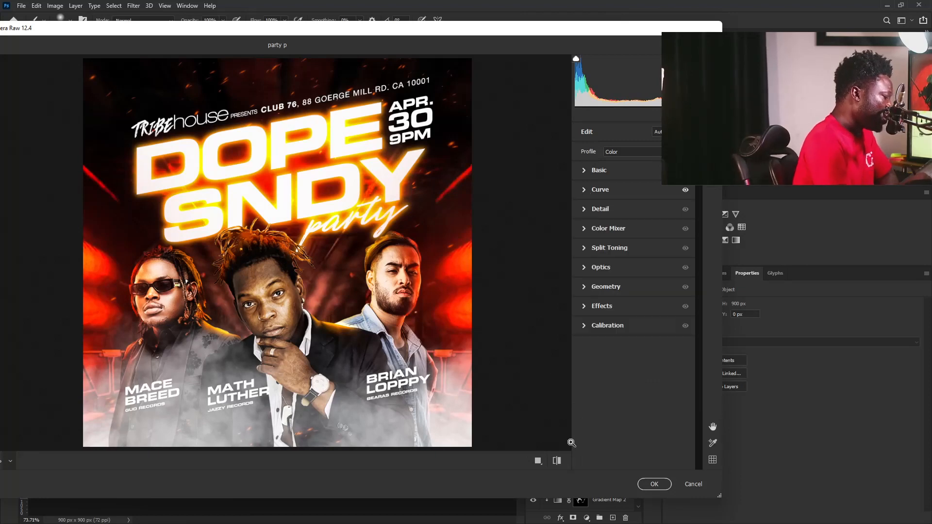
- Tint the shadows in Split Toning with Hue 15 and Saturation 13
click(593, 250)
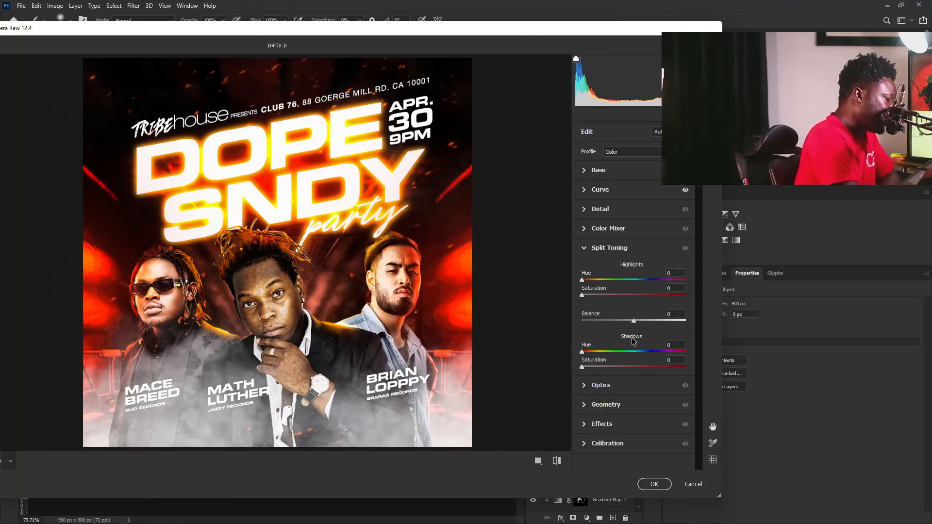
mouse_move(581, 366)
mouse_down()
mouse_move(605, 366)
mouse_move(594, 366)
mouse_up()
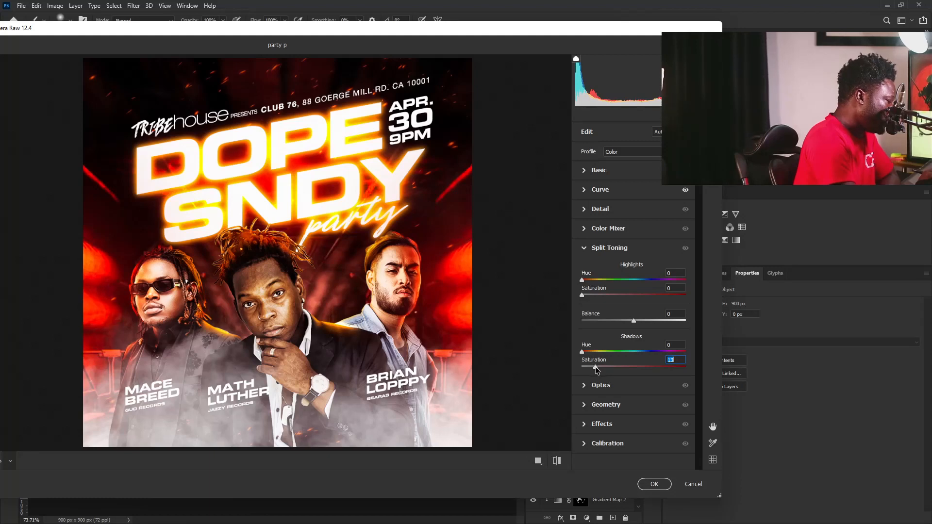
drag(582, 355, 587, 354)
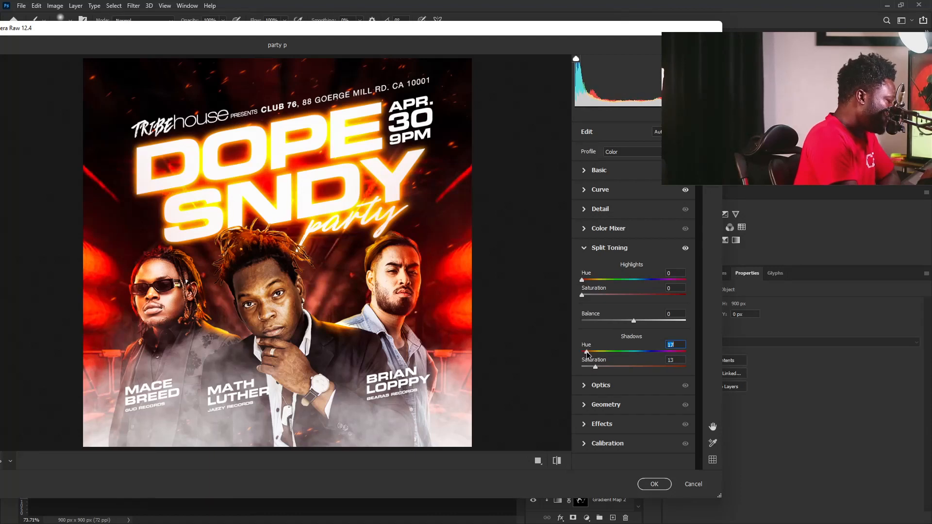
drag(588, 355, 578, 361)
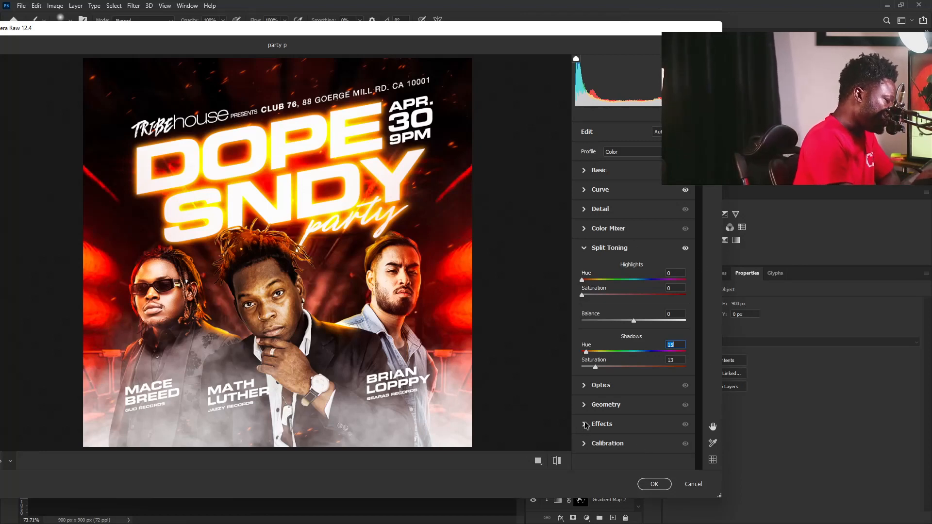
click(590, 249)
- Add grain of 12 in Camera Raw's Effects, then collapse all panel sections
click(590, 308)
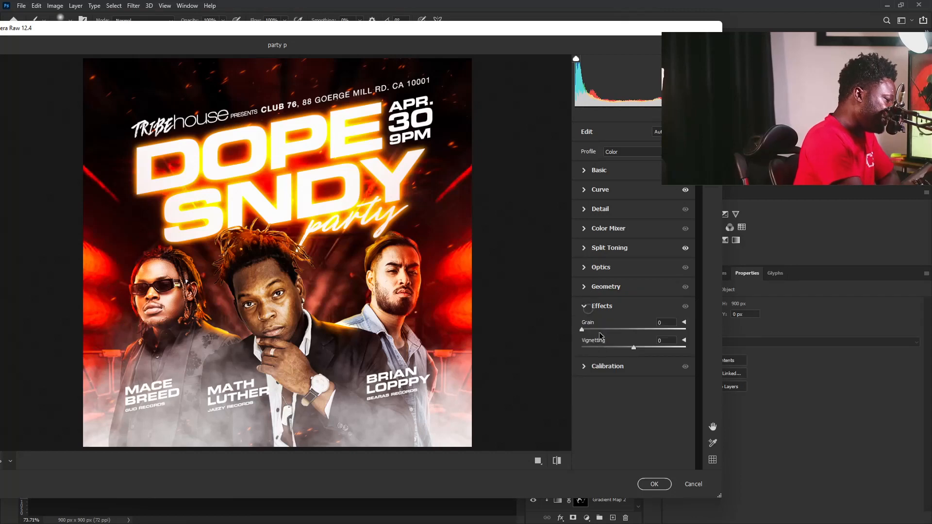
drag(583, 329, 595, 328)
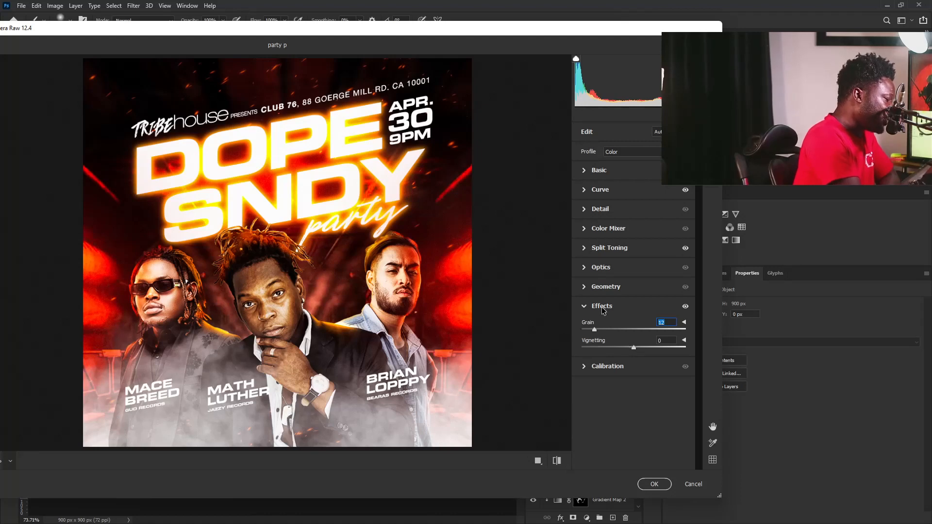
right_click(583, 308)
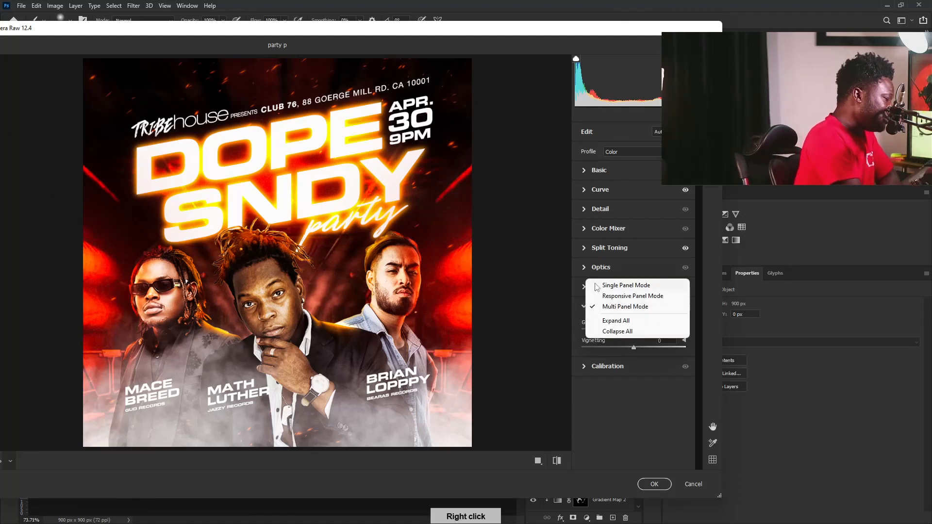
click(590, 334)
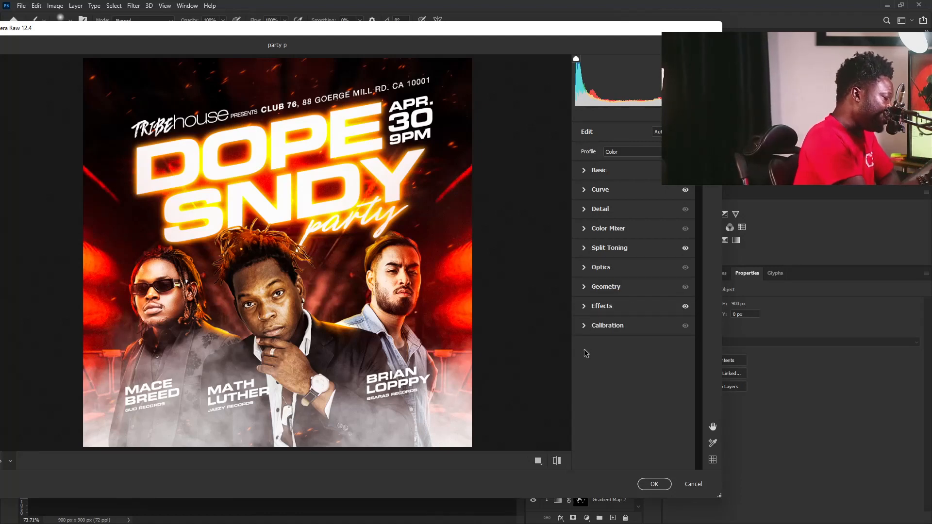
- Set Detail sharpening to 20, apply Camera Raw to Layer 2, and add a Color Balance layer
click(597, 207)
drag(592, 233, 596, 234)
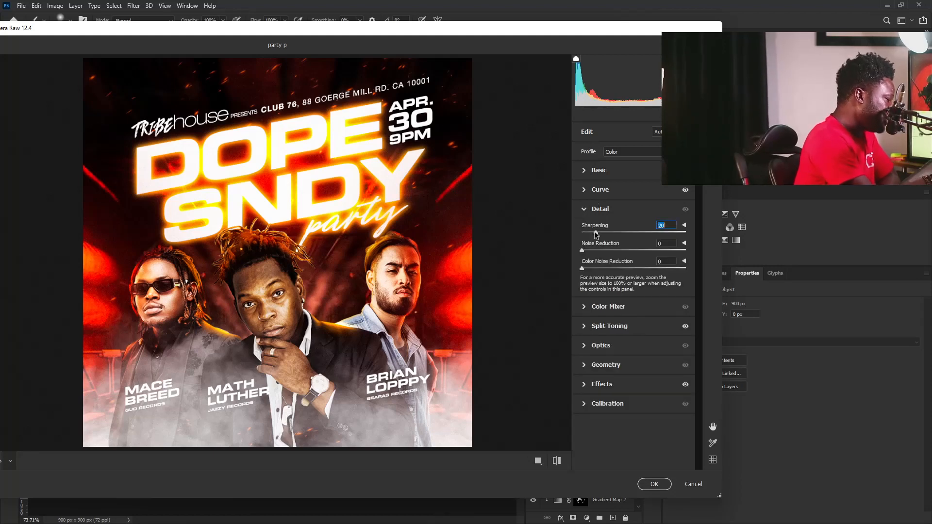
click(649, 484)
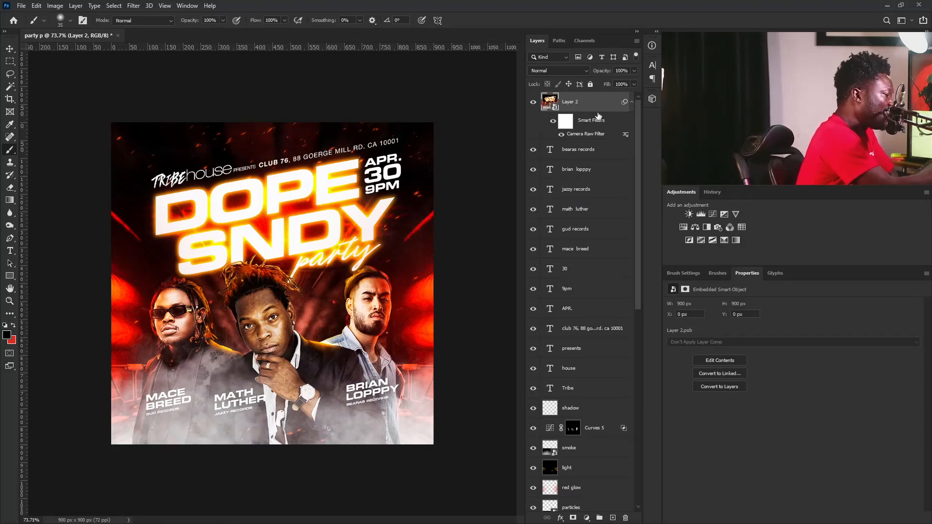
click(695, 227)
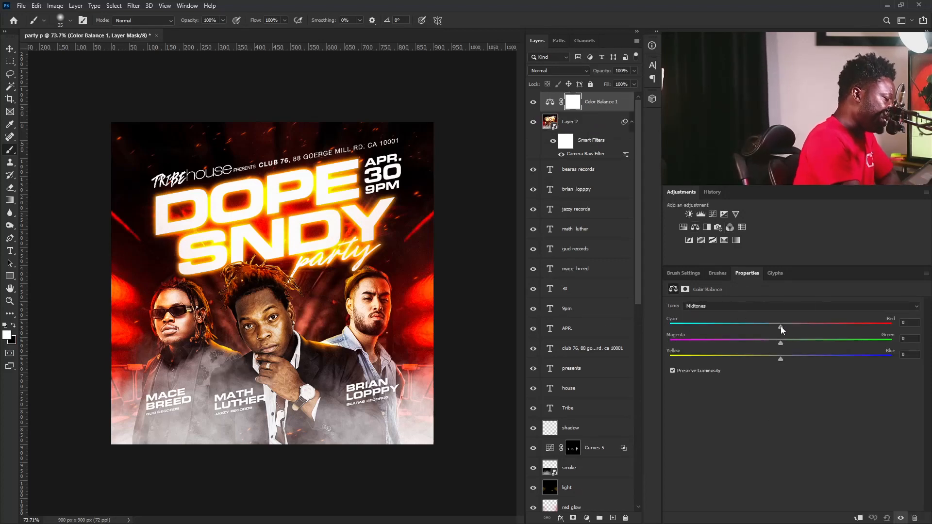
- Push Color Balance midtones +32 toward red, invert its mask, and paint the tint onto the central face
drag(781, 327, 816, 327)
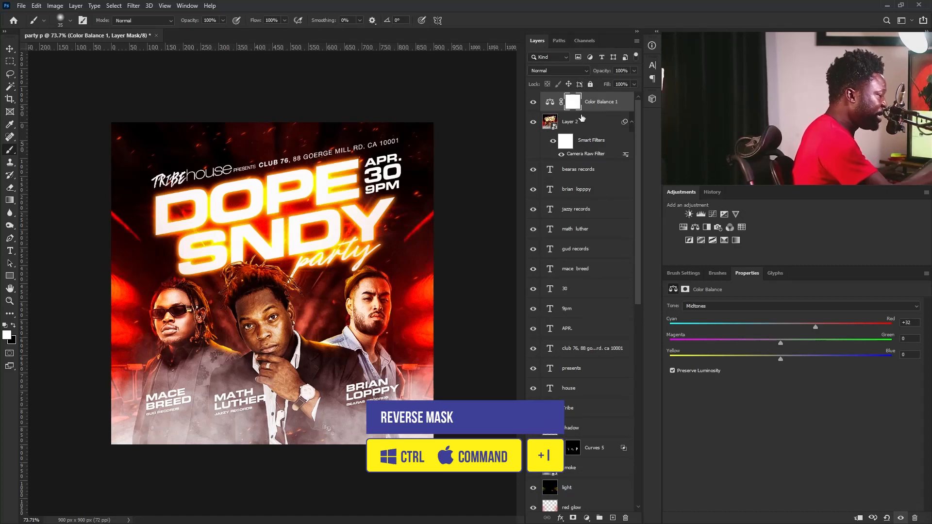
key(ctrl+i)
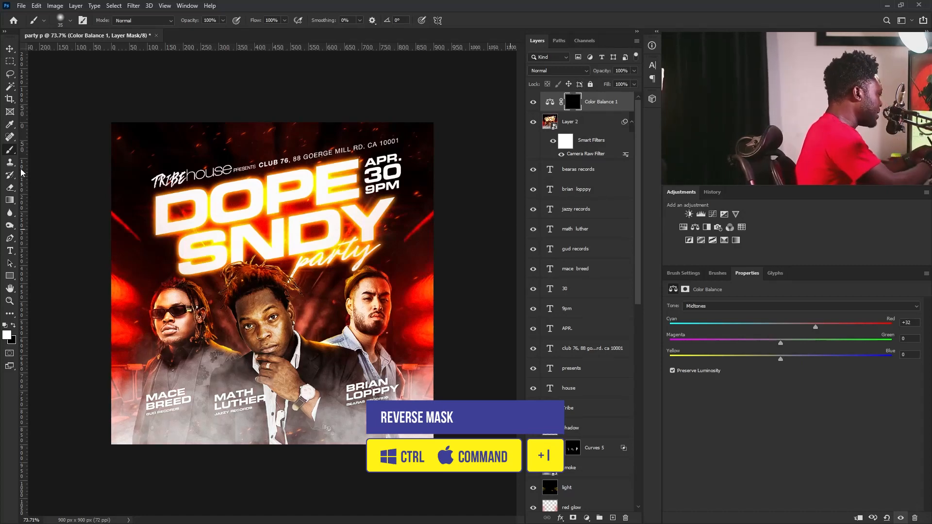
key(bracketright)
key(bracketright)
key(bracketright)
key(bracketright)
key(bracketright)
key(bracketright)
key(bracketright)
key(bracketright)
key(bracketright)
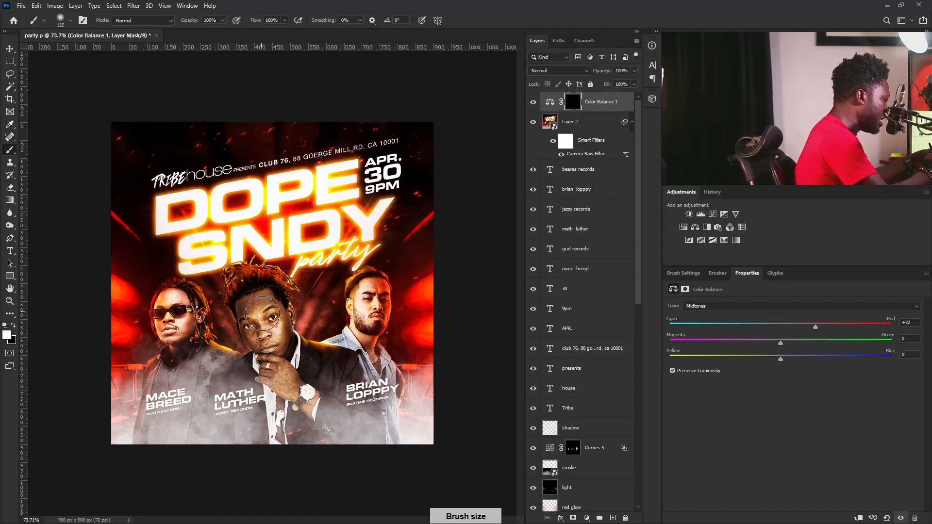
drag(272, 329, 265, 311)
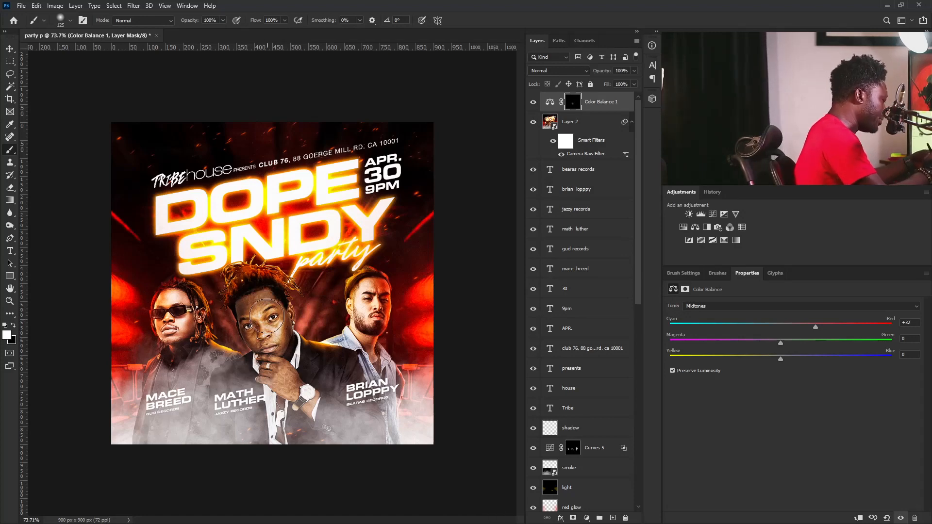
- Shrink the brush below 50 px, zoom out, and return from the mask to the RGB channel
key(bracketleft)
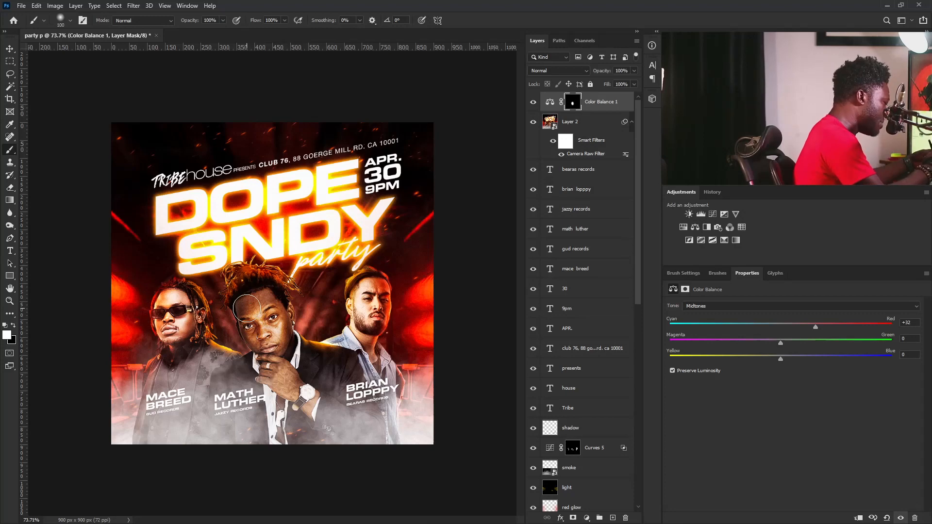
key(bracketleft)
key(bracketleft)
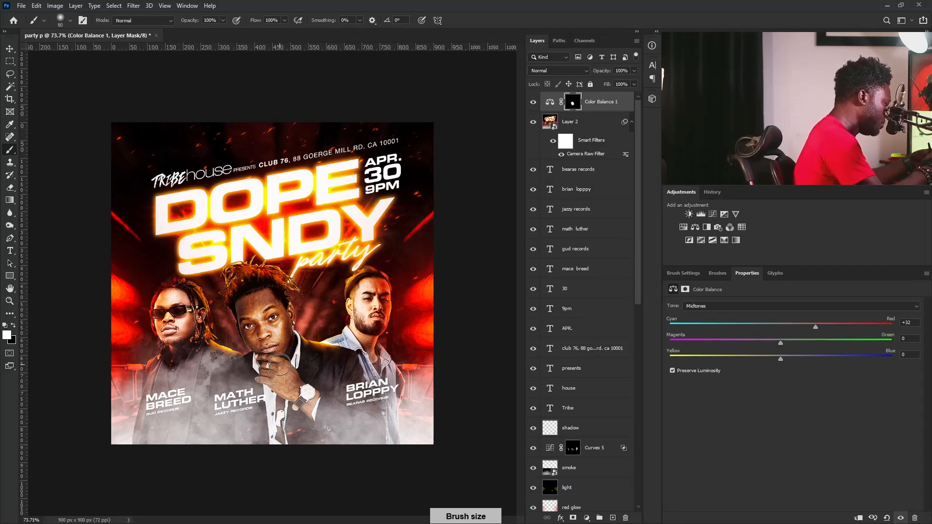
key(bracketleft)
key(bracketleft)
key(bracketleft)
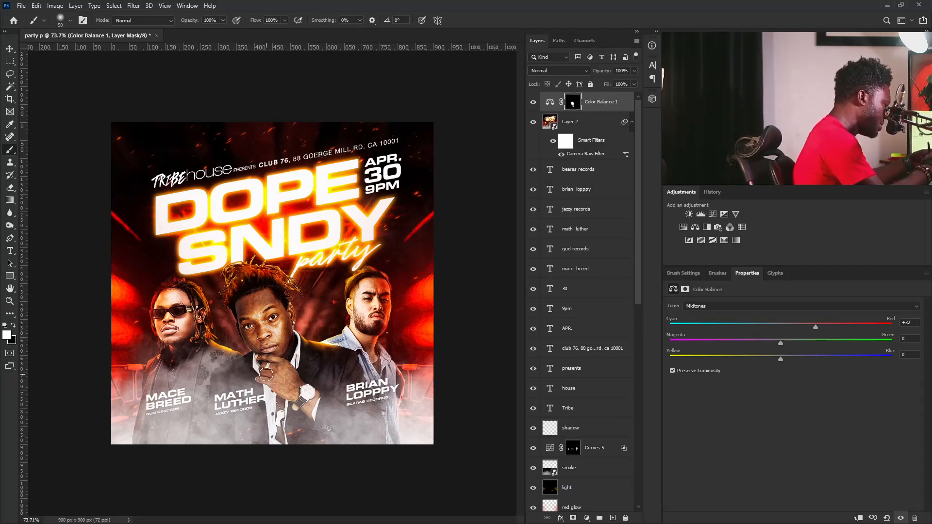
key(bracketleft)
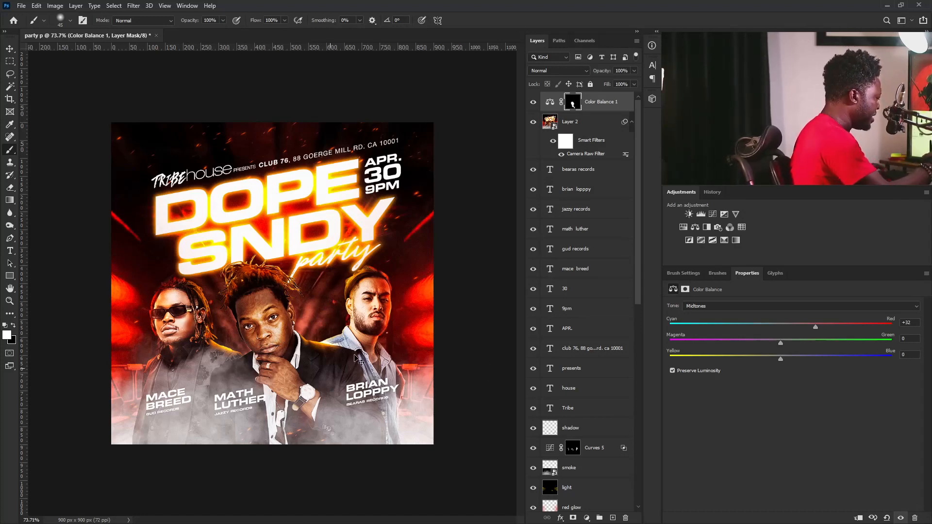
mouse_move(424, 332)
mouse_down()
mouse_move(389, 358)
mouse_move(428, 325)
mouse_up()
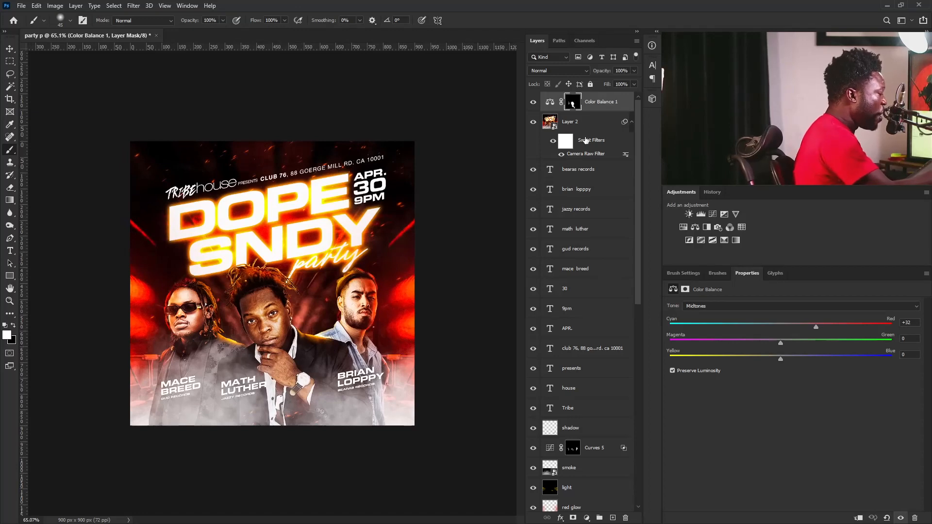
key(ctrl+2)
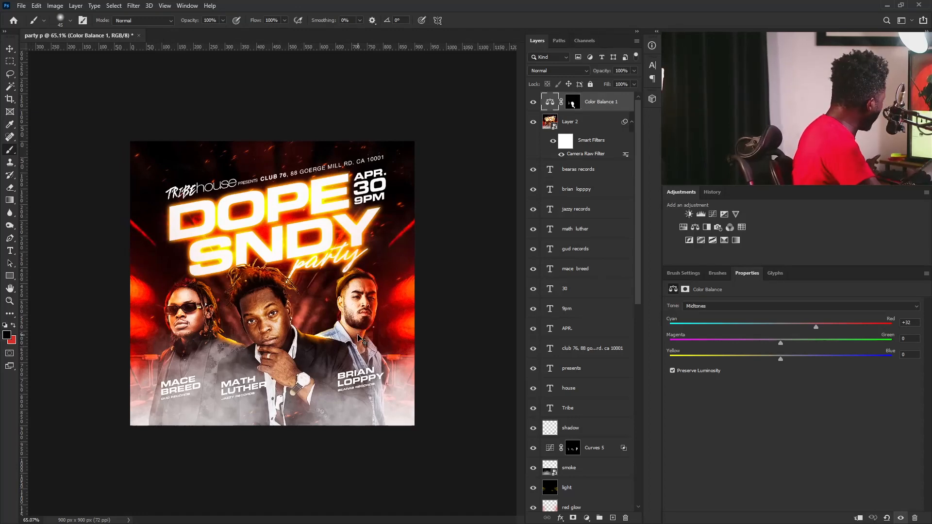
- Stamp all visible layers into Layer 3 and exclude its green channel from blending
key(ctrl+alt+shift+e)
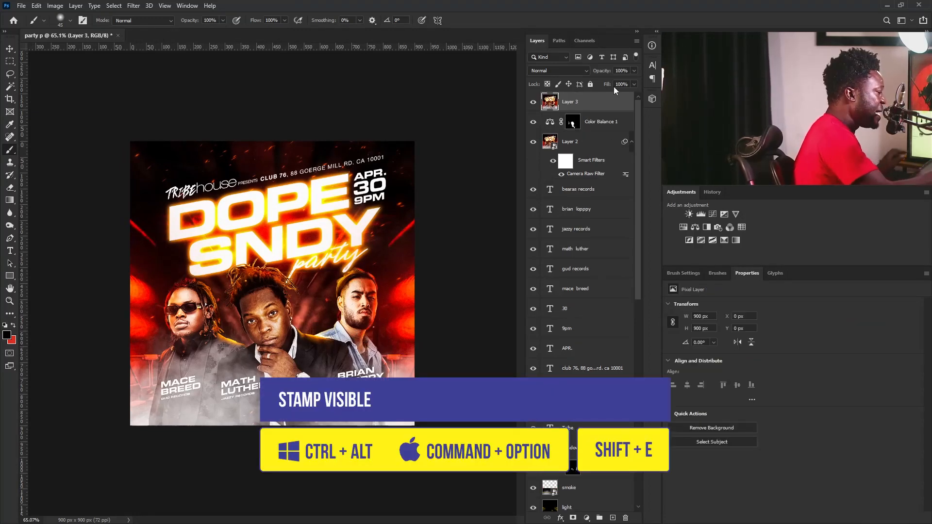
double_click(624, 103)
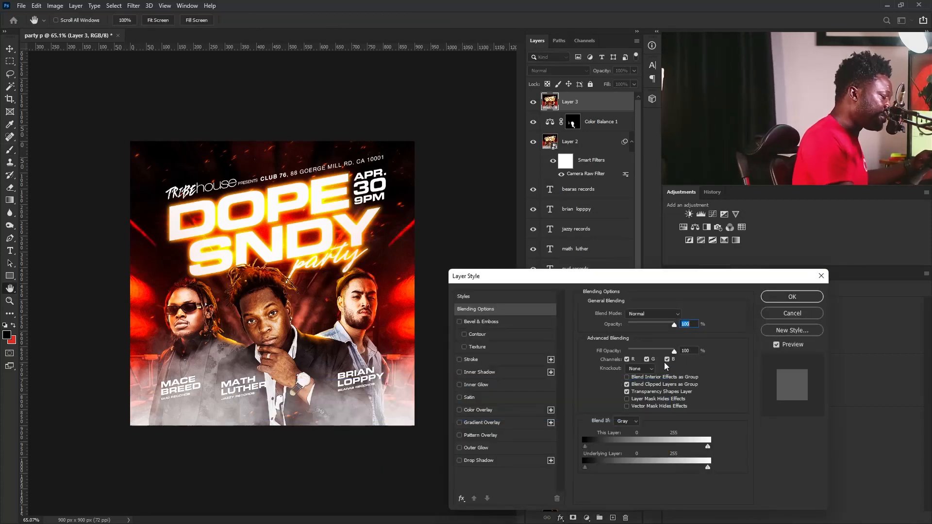
click(647, 359)
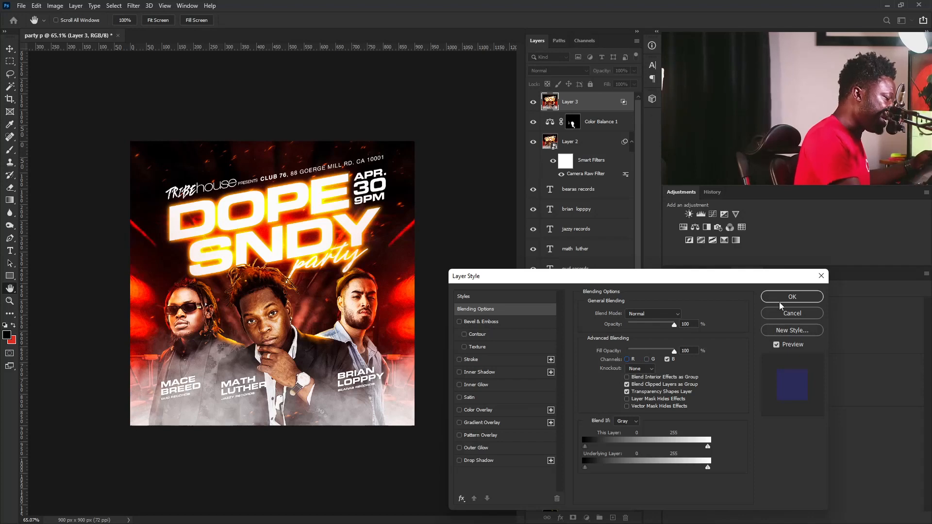
click(793, 297)
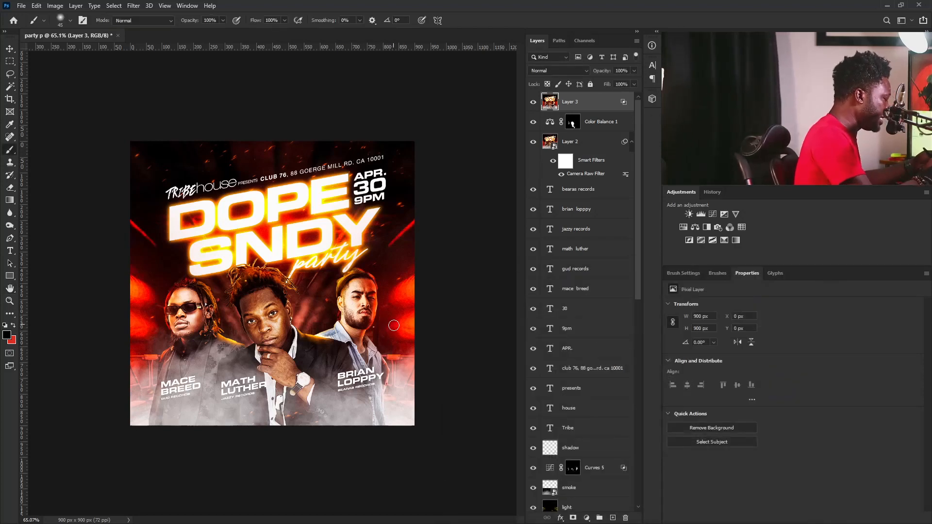
- Zoom in on the artists' faces and nudge Layer 3 with the Move tool to X −1 px, Y 2 px
drag(385, 294, 398, 300)
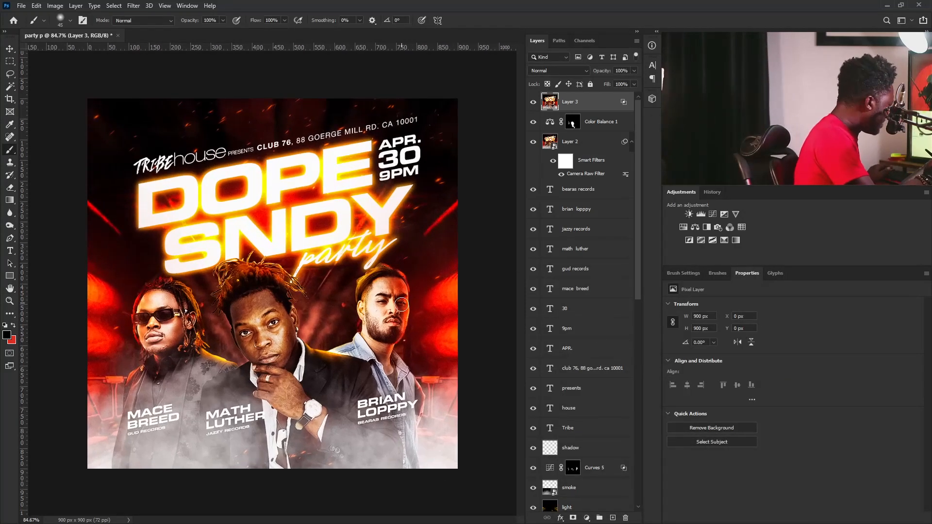
key(v)
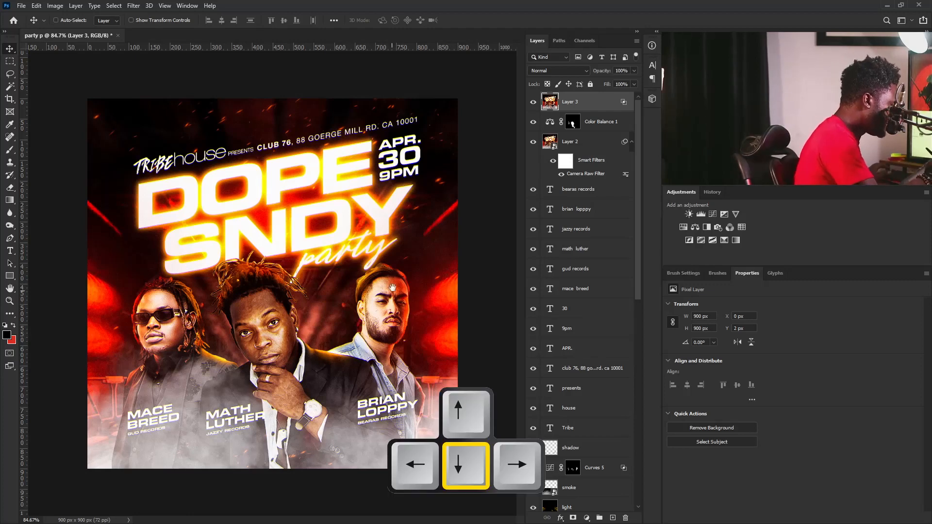
drag(397, 287, 413, 301)
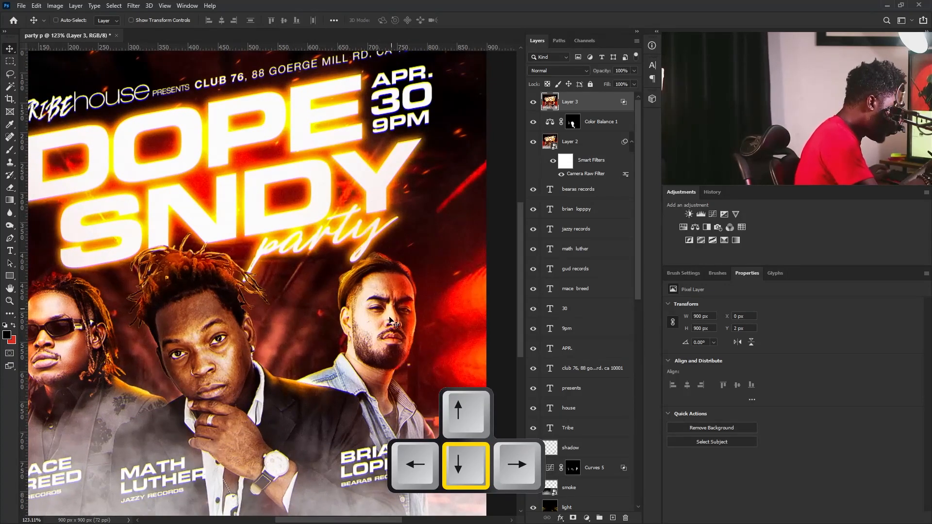
drag(236, 417, 307, 362)
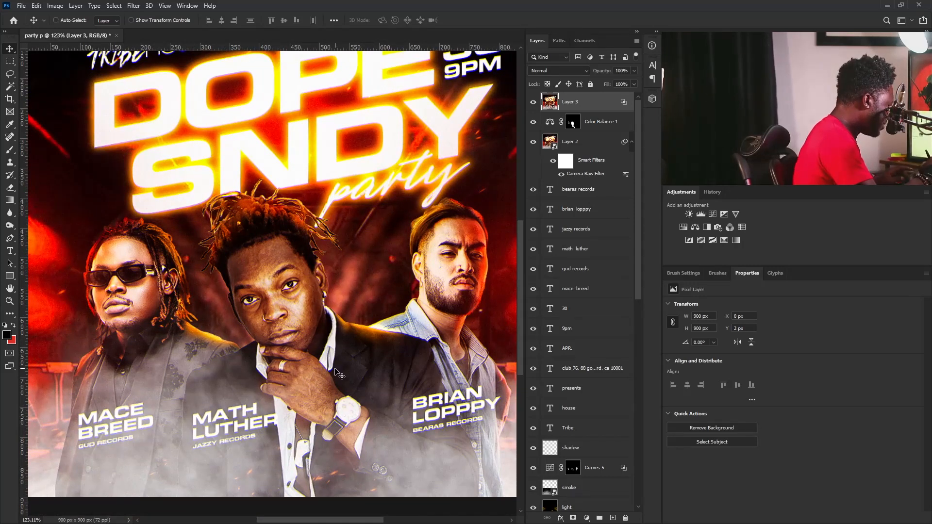
key(Left)
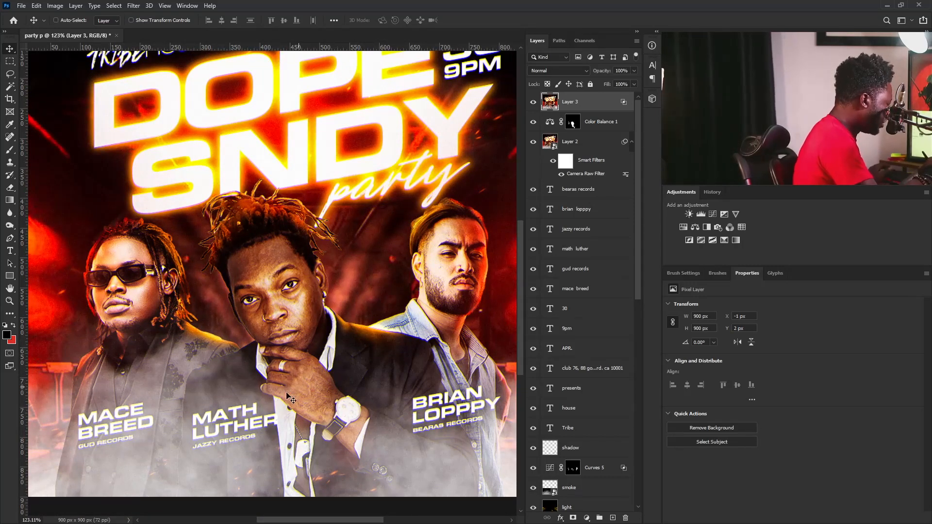
drag(358, 275, 348, 292)
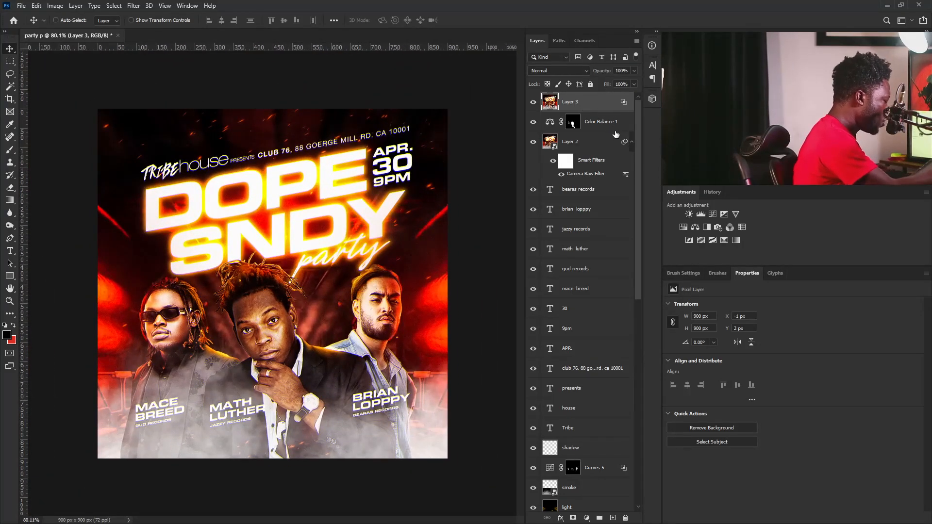
- Switch Layer 3's blending from the B channel to R only and nudge it back up to 0 px
double_click(624, 103)
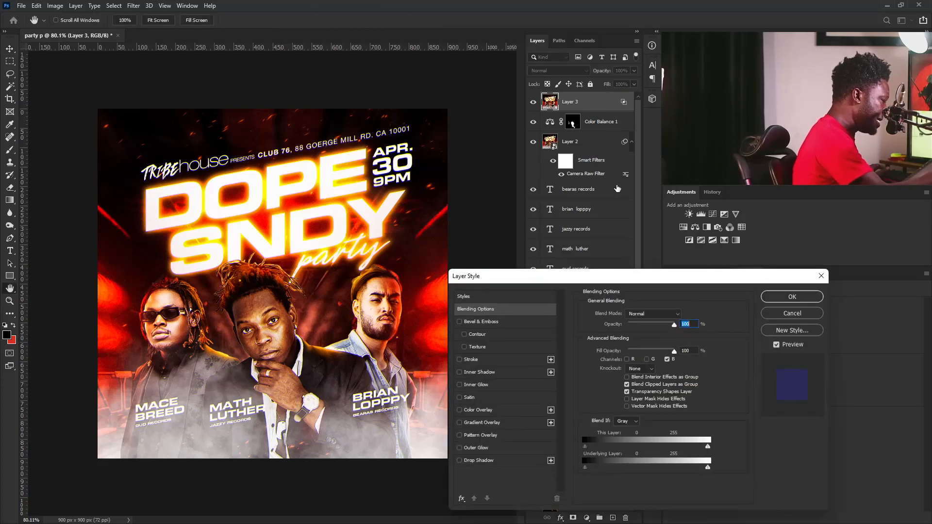
click(628, 359)
click(668, 360)
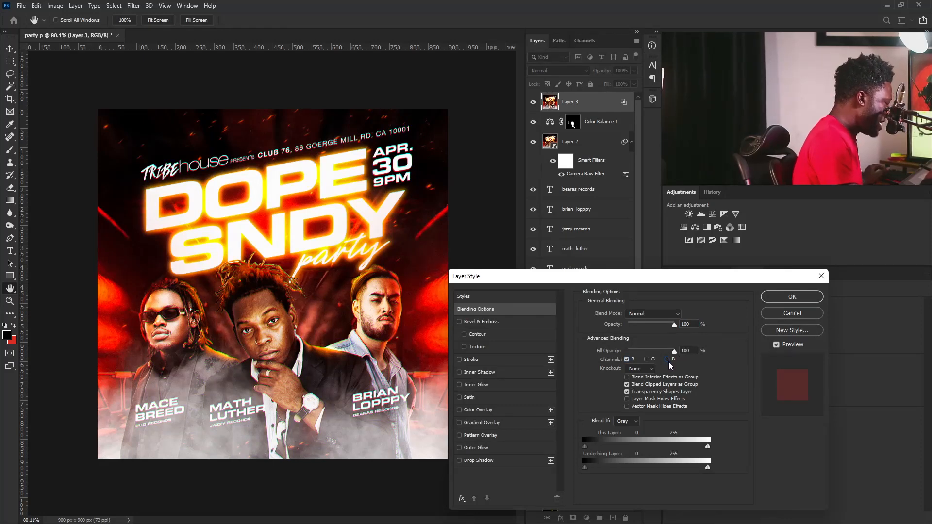
click(792, 297)
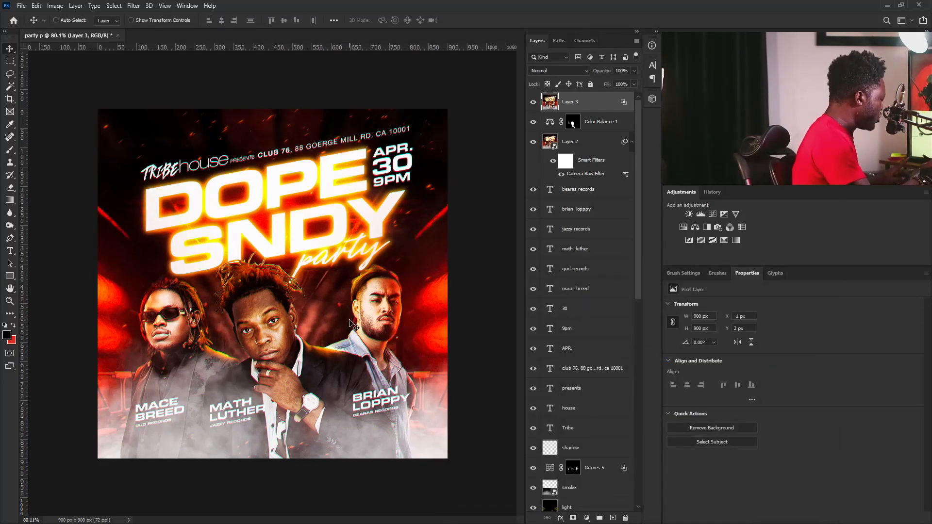
key(Up)
key(Up)
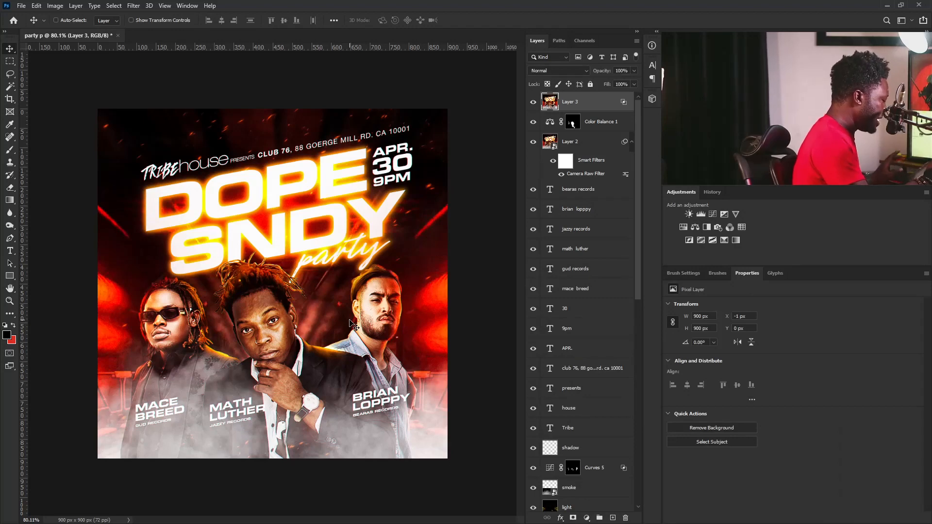
- Add a layer mask to Layer 3 and set up a 250 px brush with black foreground
click(573, 518)
key(b)
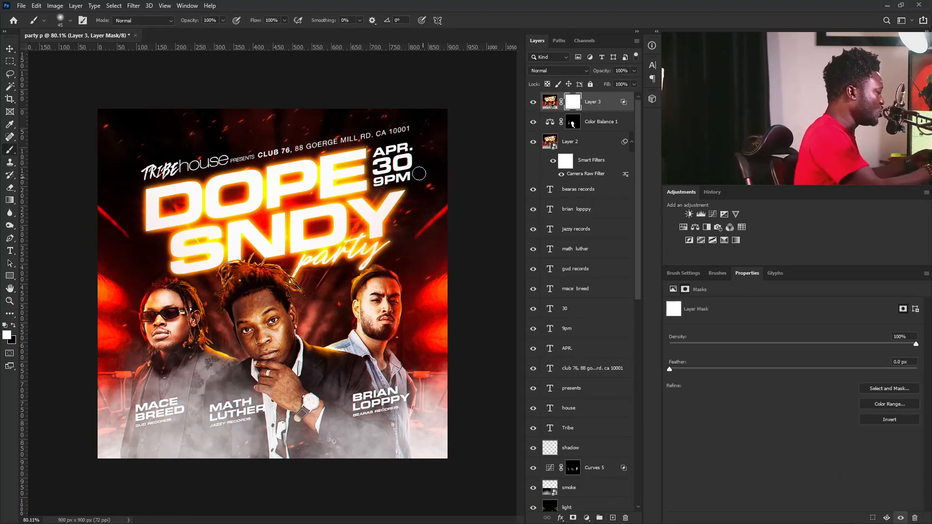
key(bracketright)
key(bracketright)
key(bracketright)
key(bracketright)
key(bracketright)
key(bracketright)
key(bracketright)
key(bracketright)
key(bracketright)
key(bracketright)
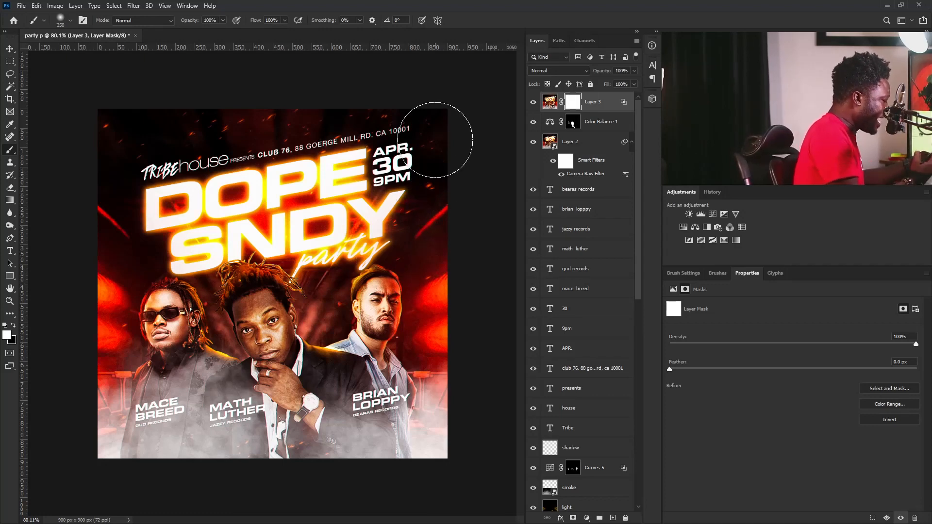
click(14, 327)
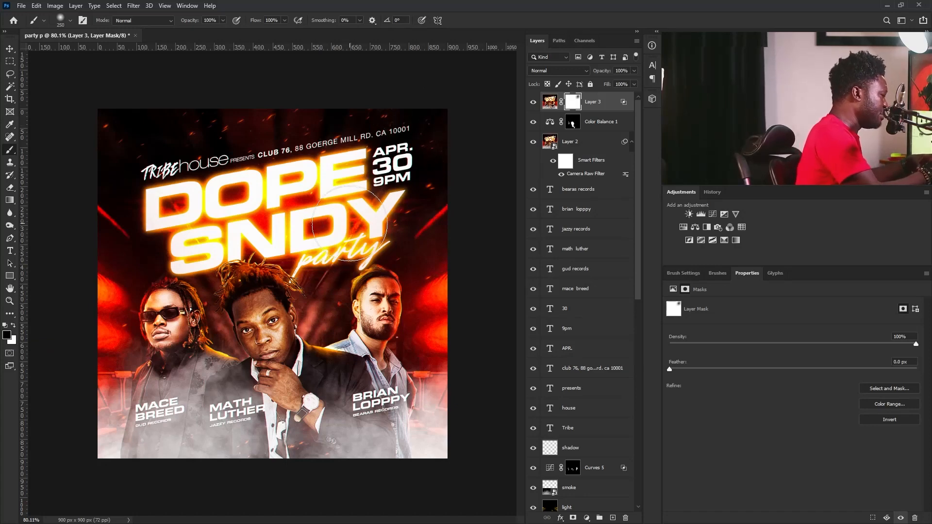
key(ctrl+z)
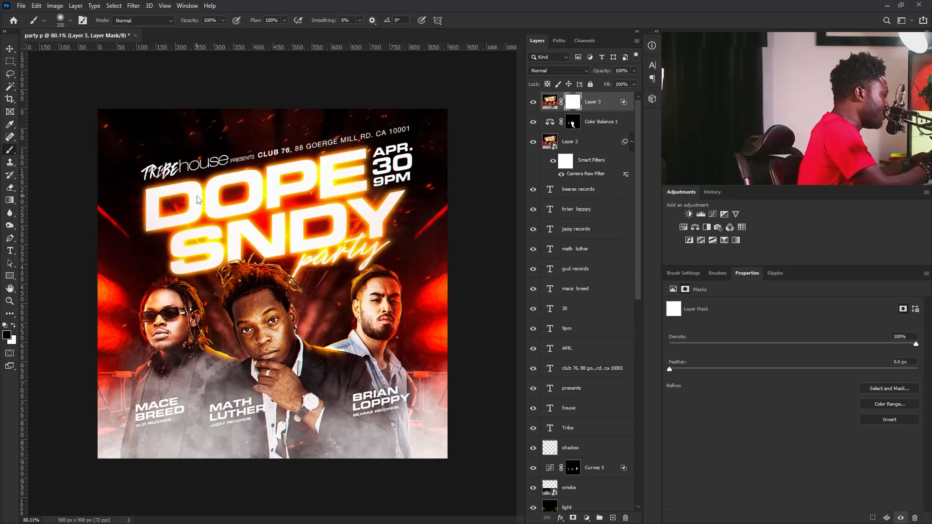
- Paint out the red split on the flyer's left side, then at 150 px on the right man's face
drag(291, 149, 291, 146)
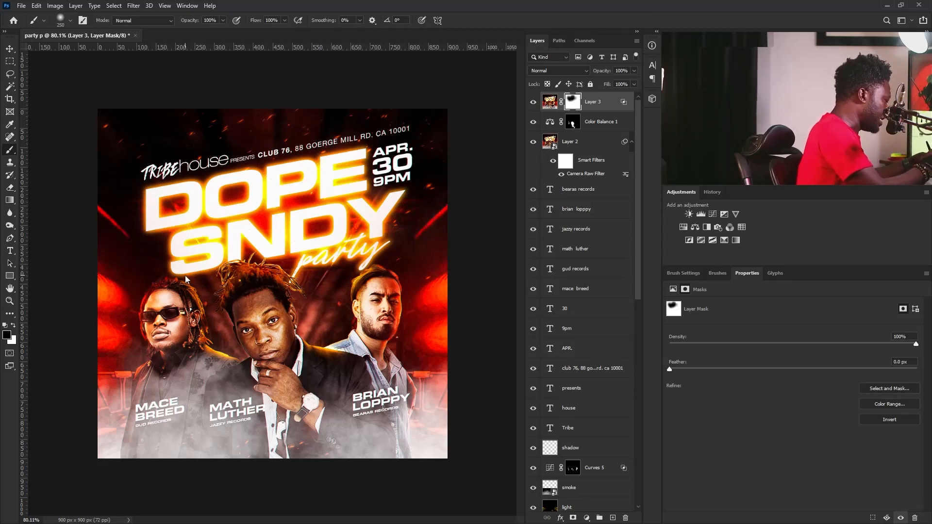
key(bracketleft)
key(bracketleft)
key(bracketleft)
drag(369, 290, 370, 288)
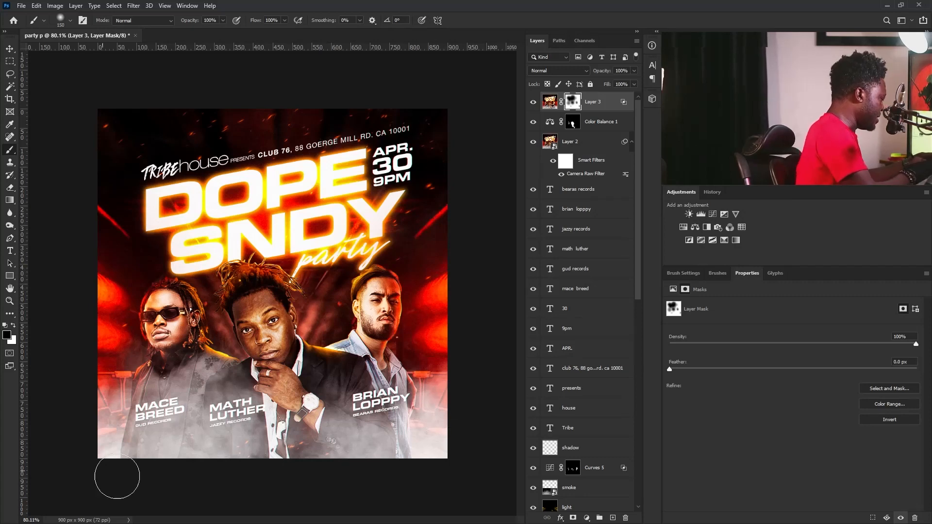
key(ctrl+plus)
key(ctrl+minus)
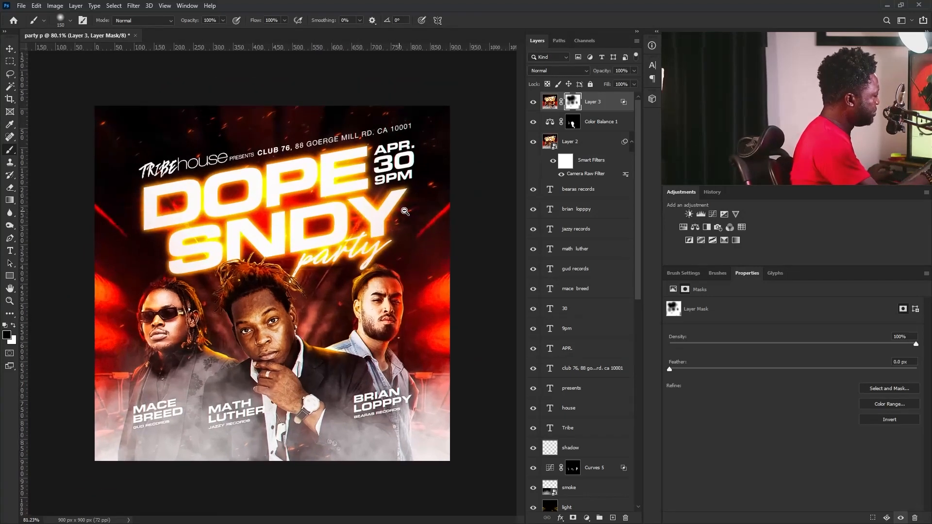